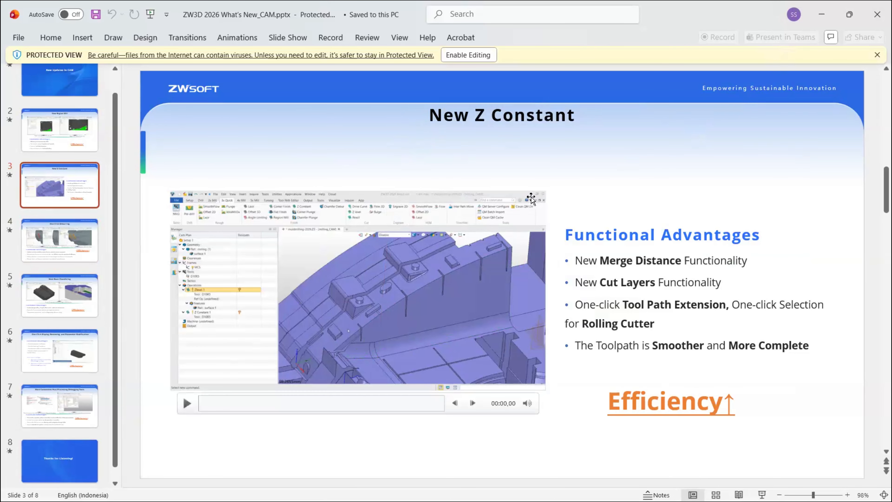
# Step: Switch to the ZW3D window and hide the Rough Offset 2d 4 toolpath in the blow mold CAM plan
pyautogui.press('super+Tab')
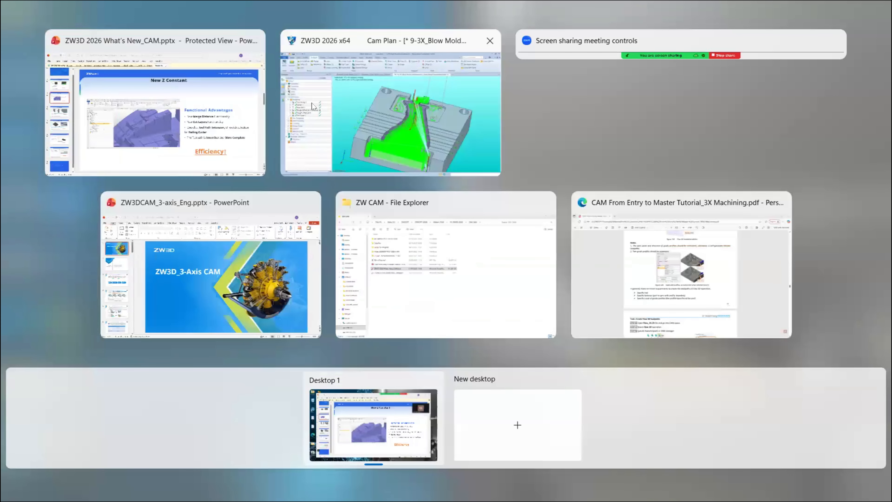
pyautogui.click(355, 149)
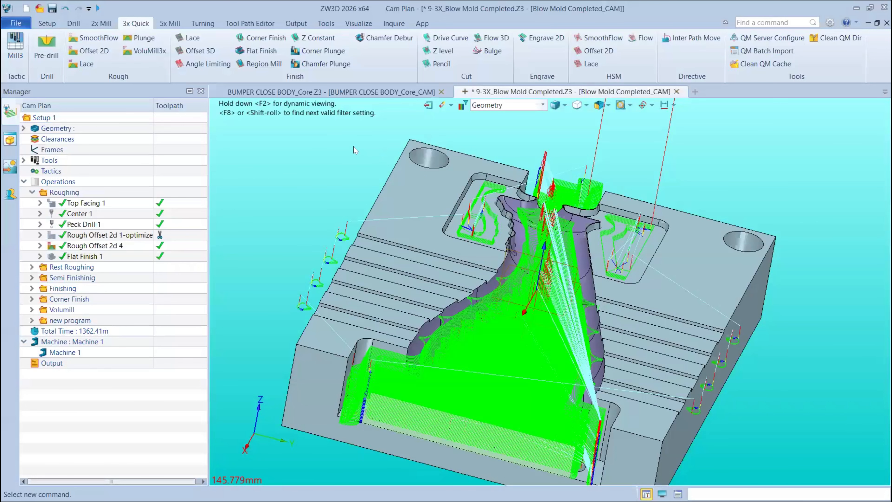
pyautogui.click(52, 250)
pyautogui.moveTo(362, 225); pyautogui.dragTo(336, 170, button='middle')
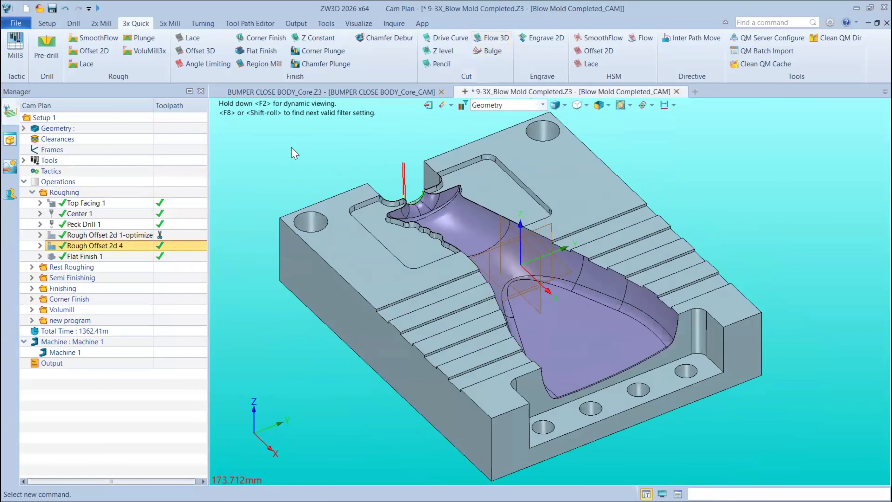
# Step: Exit to the file's object list, set its preview to Graphic, and reopen the Blow Mold Completed CAM plan
pyautogui.click(427, 105)
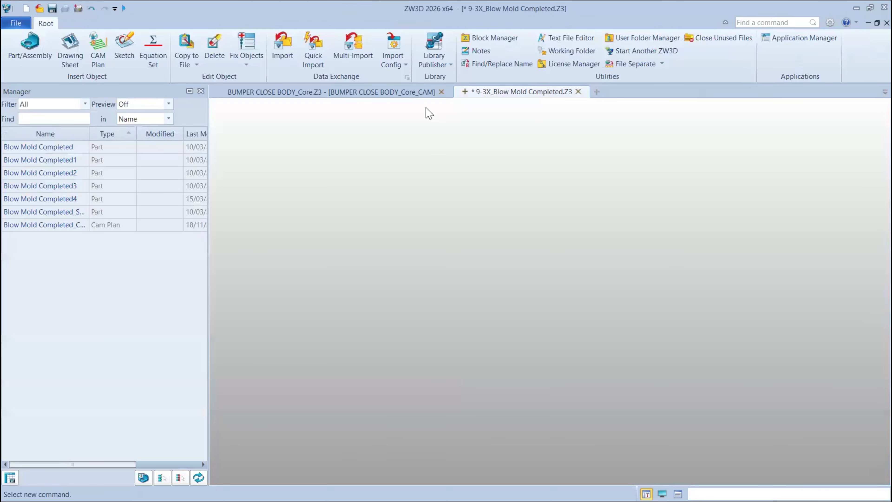
pyautogui.click(141, 104)
pyautogui.click(132, 116)
pyautogui.click(83, 151)
pyautogui.doubleClick(107, 227)
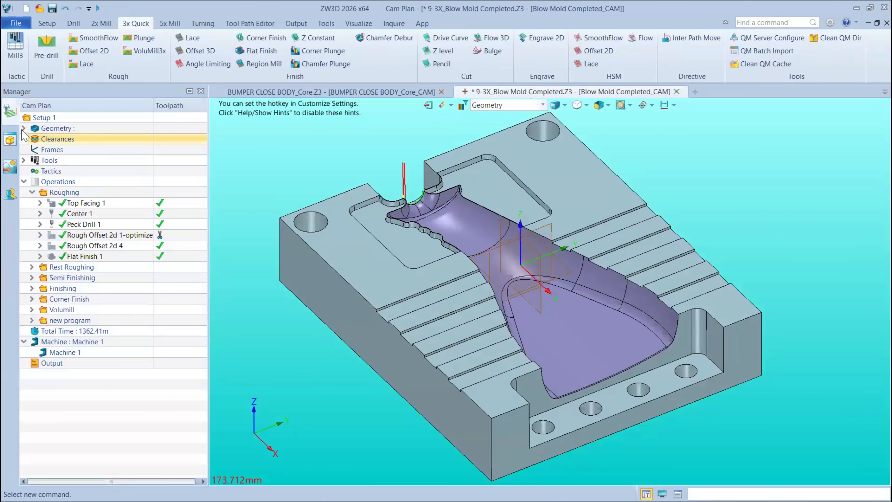
# Step: Expand the CAM plan's geometry and open the Blow Mold Completed part for editing
pyautogui.click(24, 130)
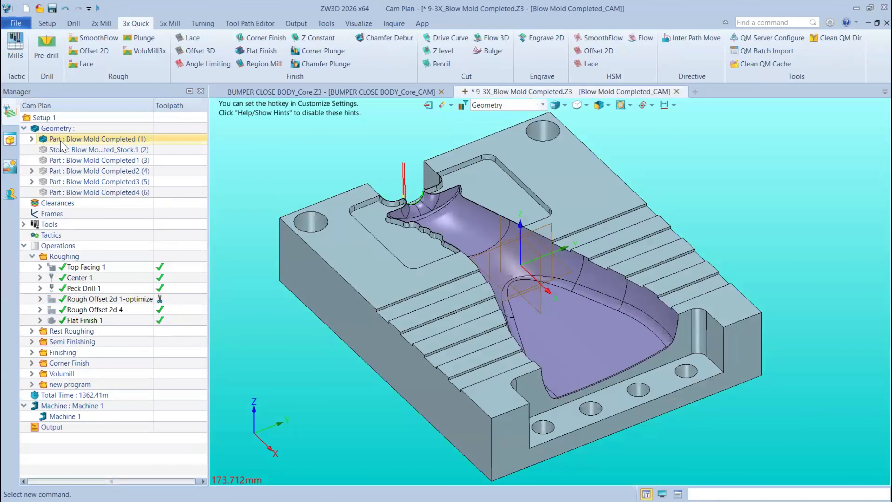
pyautogui.doubleClick(61, 140)
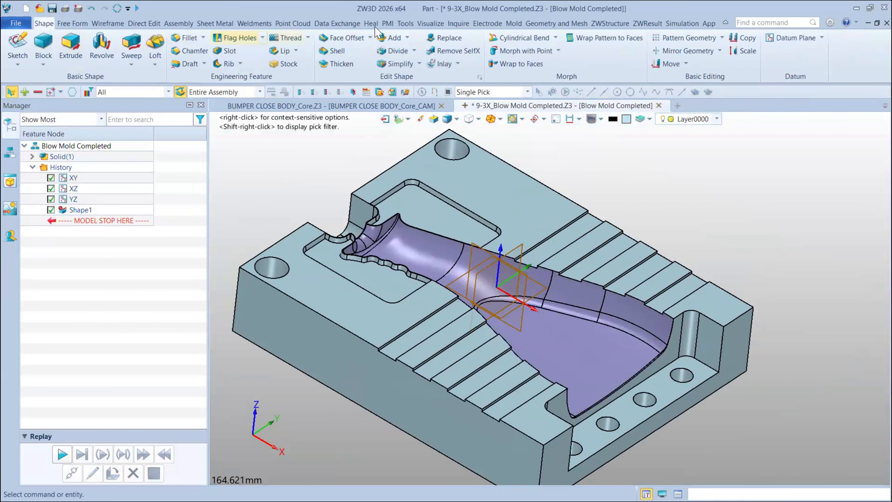
pyautogui.click(334, 23)
pyautogui.click(296, 22)
pyautogui.click(253, 22)
pyautogui.click(200, 22)
pyautogui.click(160, 22)
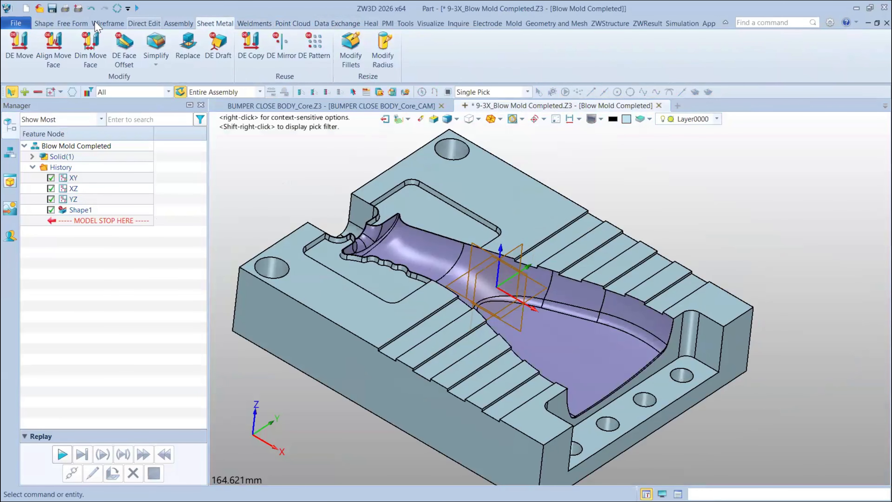
pyautogui.click(95, 23)
pyautogui.click(64, 23)
pyautogui.click(42, 24)
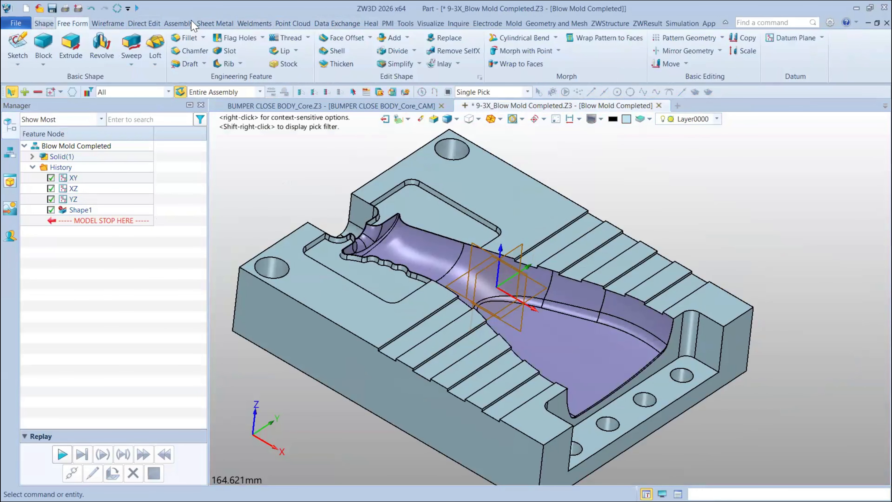
pyautogui.click(406, 24)
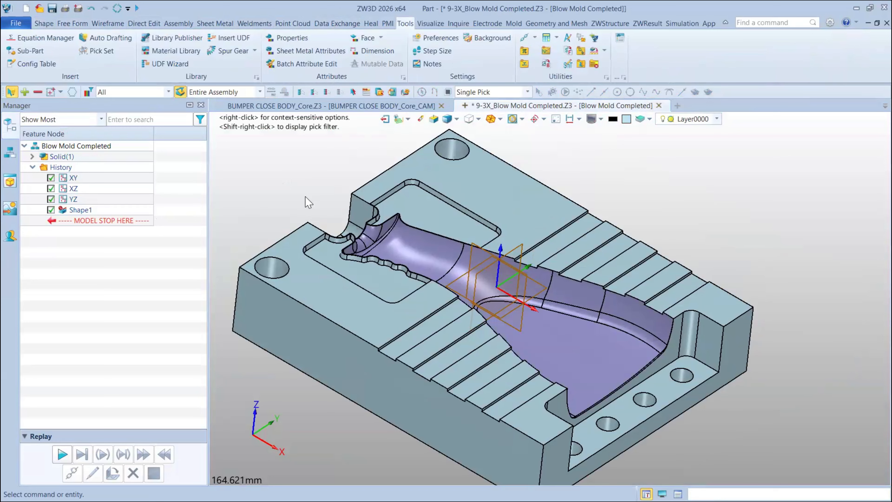
# Step: Go from the Blow Mold Completed part back to its CAM plan
pyautogui.rightClick(307, 172)
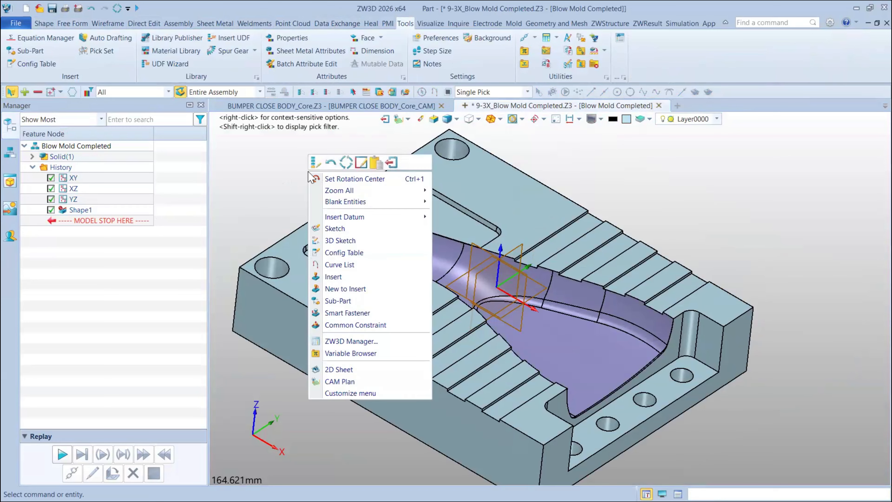
pyautogui.click(337, 382)
pyautogui.moveTo(597, 141); pyautogui.dragTo(614, 148, button='right')
pyautogui.scroll(-1, 594, 180)
pyautogui.scroll(1, 567, 191)
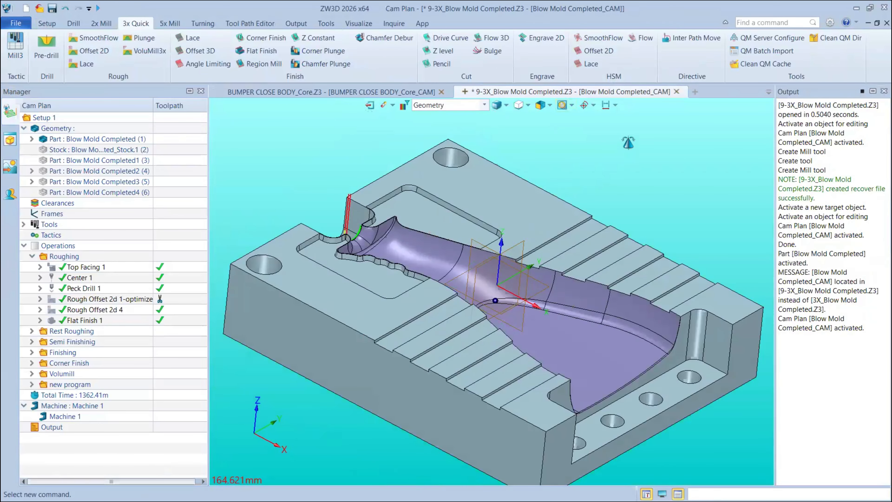
pyautogui.scroll(-1, 614, 149)
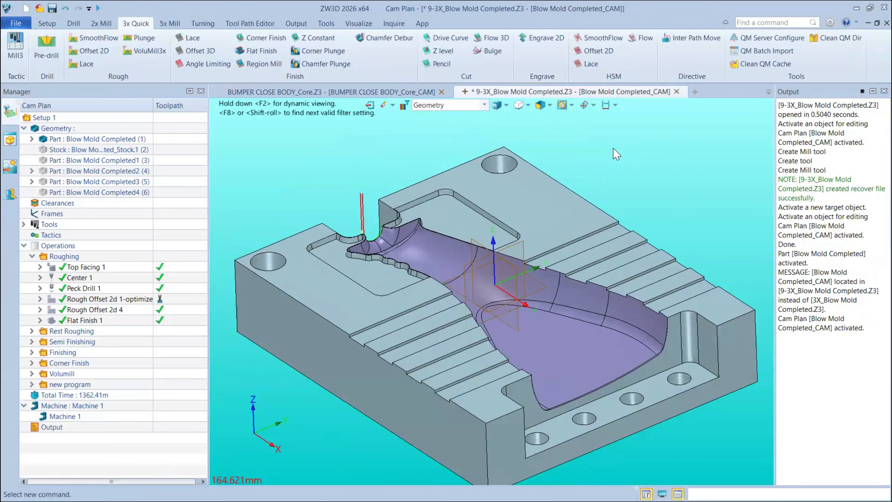
pyautogui.rightClick(583, 149)
pyautogui.press('Escape')
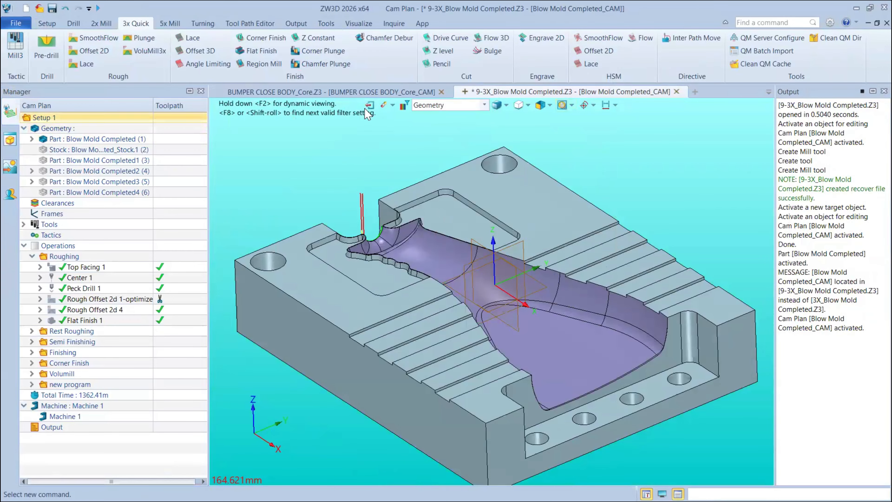
# Step: Exit the part and CAM plan environments back to the file's object list
pyautogui.click(369, 104)
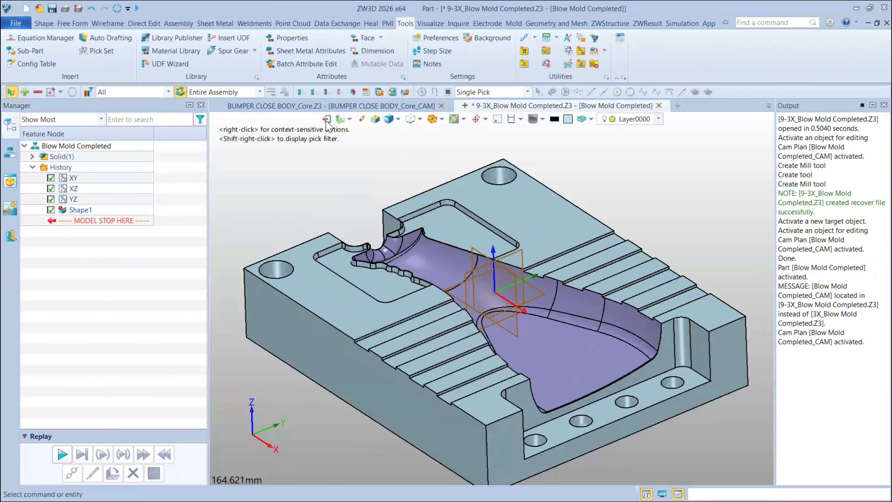
pyautogui.click(326, 119)
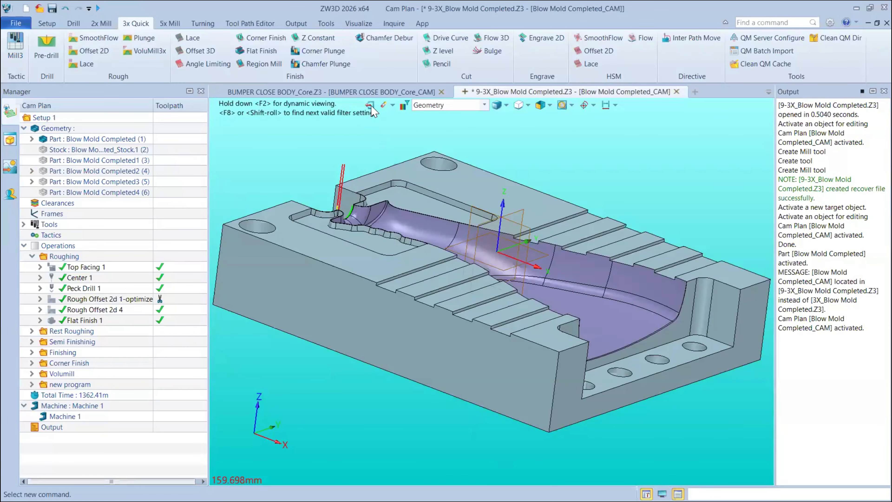
pyautogui.click(370, 105)
# Step: Preview the Blow Mold parts and the CAM plan in the object list, and open the CAM plan
pyautogui.click(100, 147)
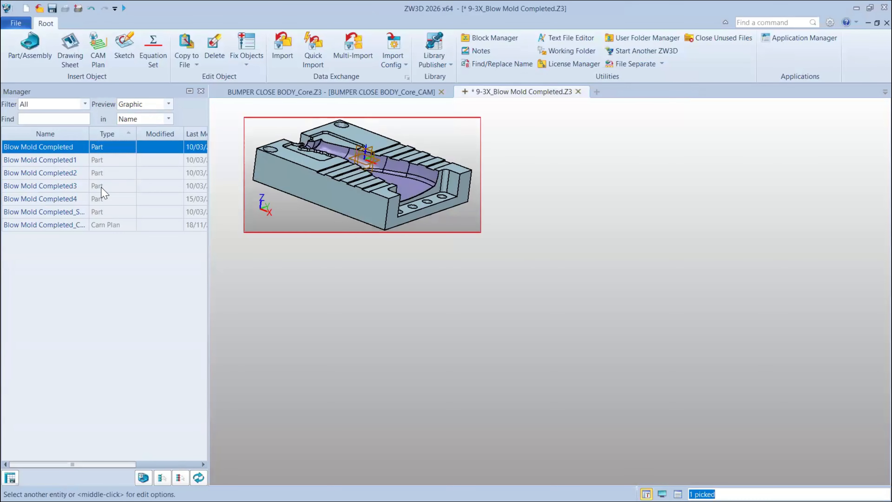
pyautogui.click(102, 187)
pyautogui.click(104, 200)
pyautogui.click(113, 164)
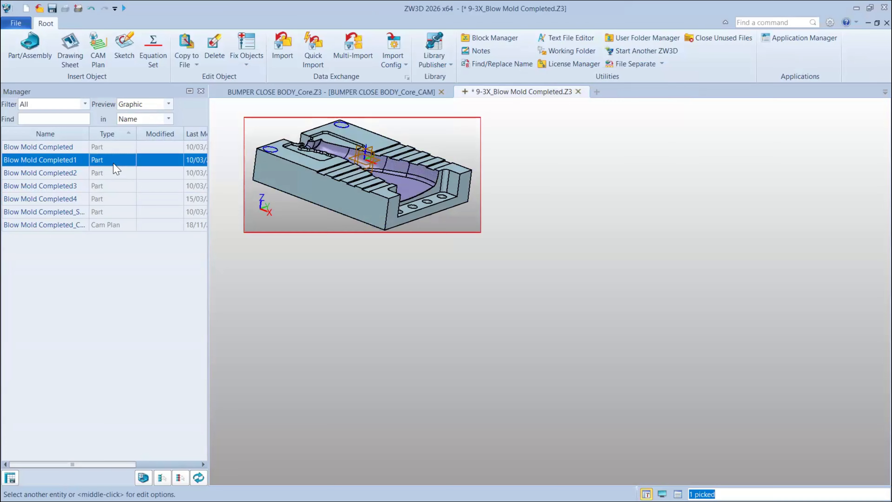
pyautogui.click(117, 225)
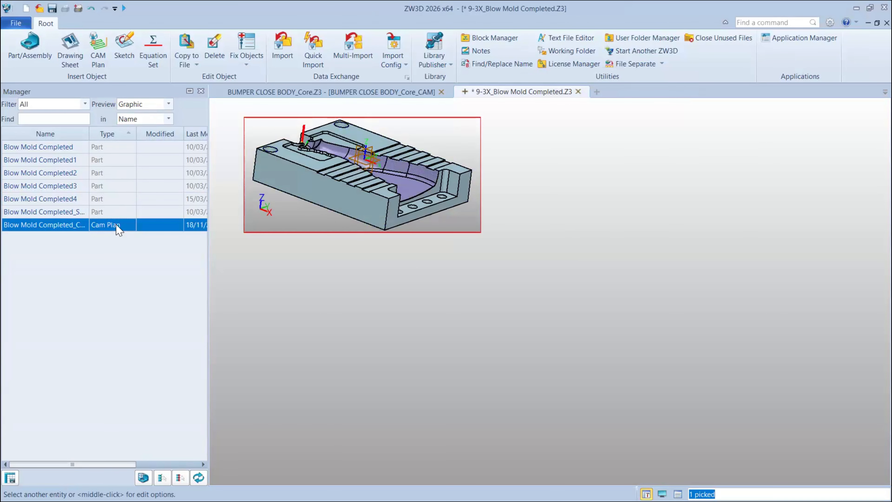
pyautogui.click(101, 151)
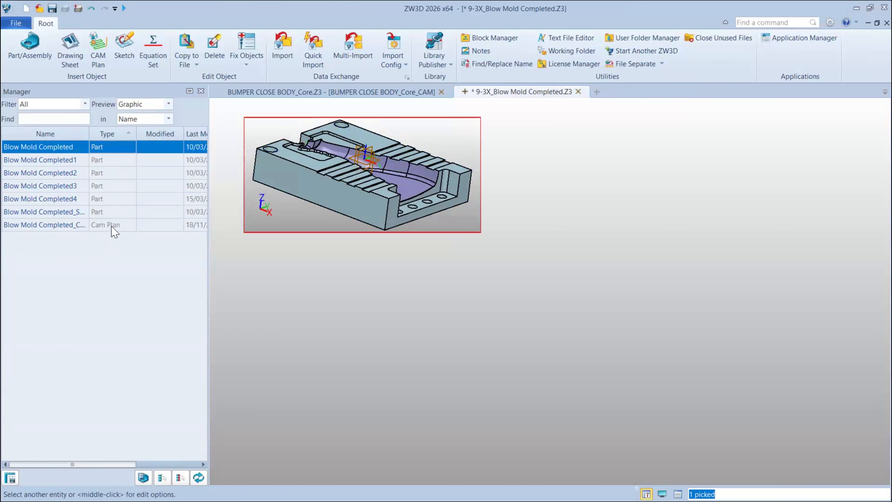
pyautogui.doubleClick(111, 226)
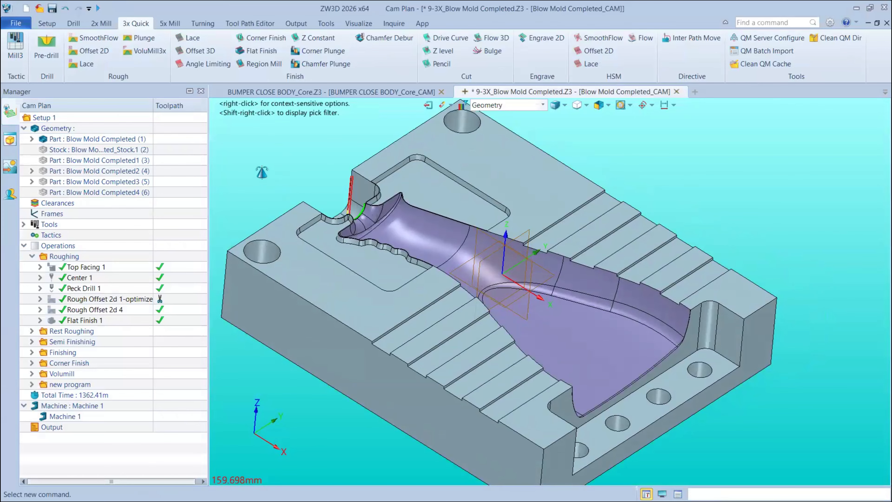
pyautogui.moveTo(260, 172); pyautogui.dragTo(205, 42, button='right')
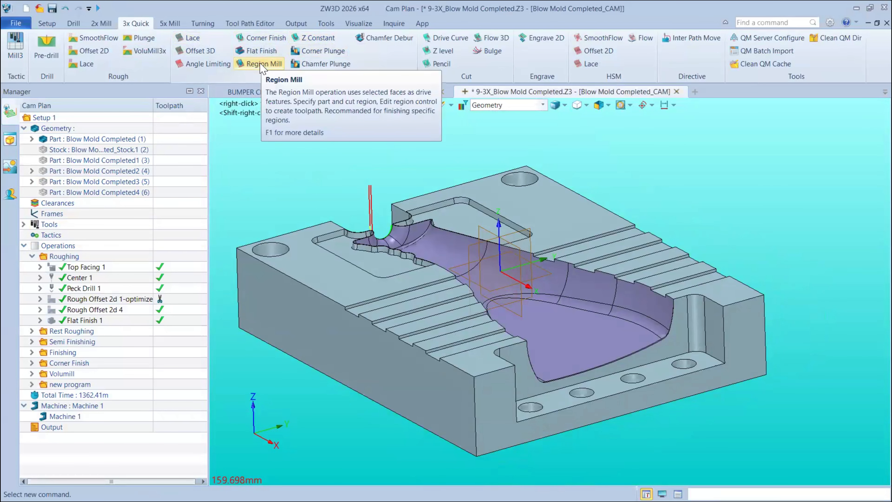
# Step: Start inserting an operation, examine the available Quick Mill operation types, and close the selection without choosing one
pyautogui.rightClick(94, 244)
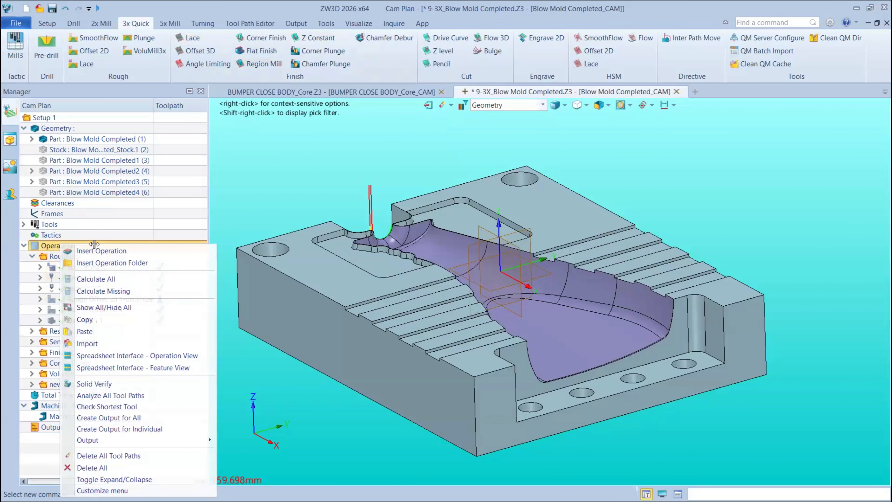
pyautogui.click(100, 250)
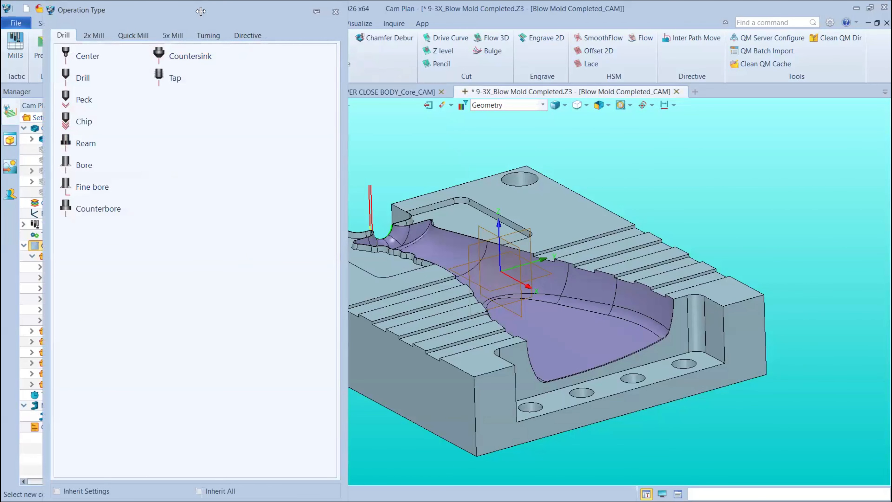
pyautogui.moveTo(201, 11); pyautogui.dragTo(372, 22)
pyautogui.click(342, 57)
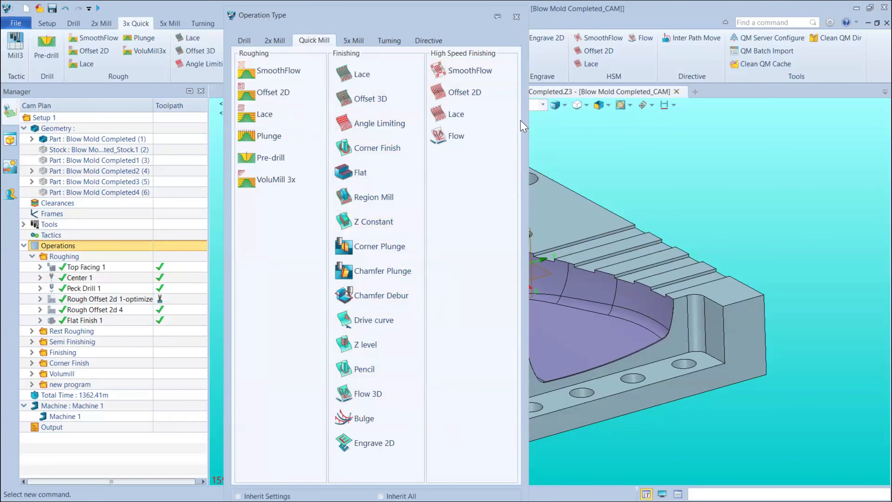
pyautogui.moveTo(264, 20); pyautogui.dragTo(181, 69)
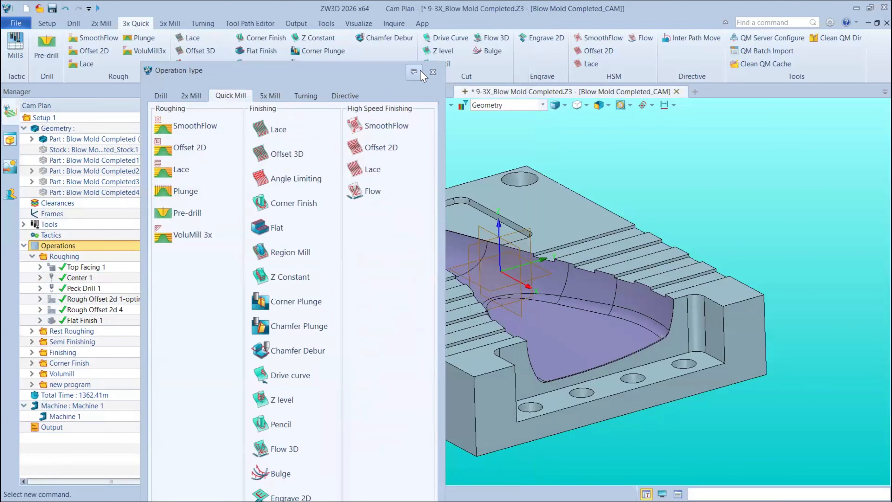
pyautogui.click(421, 71)
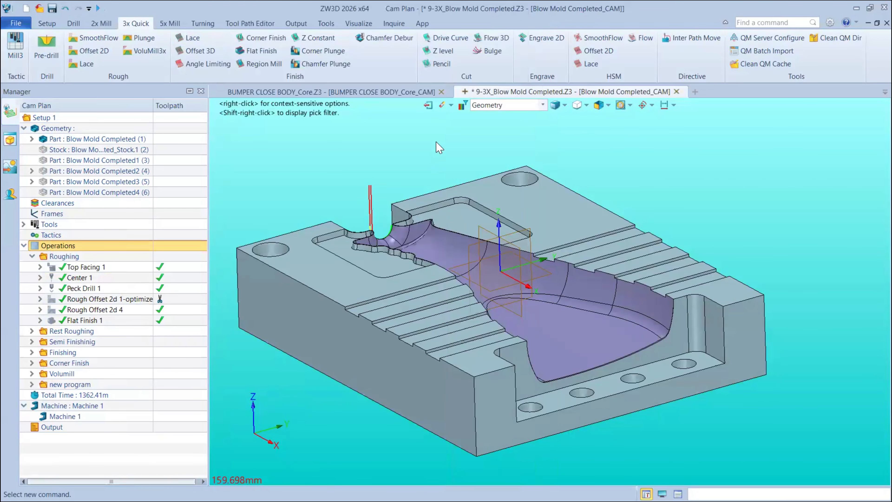
# Step: Collapse the Roughing folder, expand the Finishing folder, and display the Zlevel 7 toolpath
pyautogui.click(33, 256)
pyautogui.scroll(4, 363, 216)
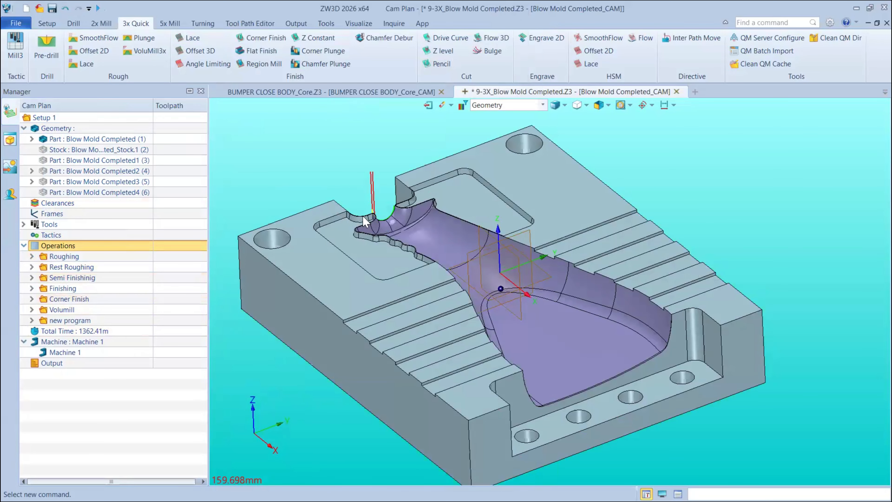
pyautogui.click(32, 288)
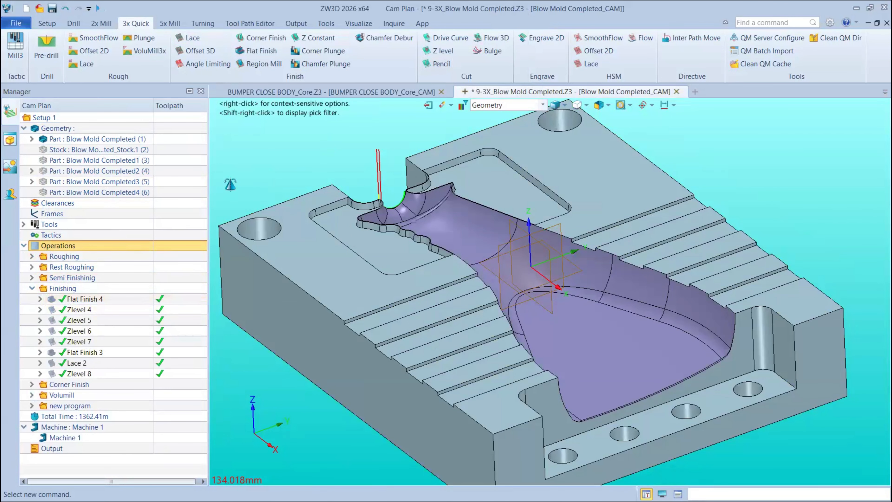
pyautogui.click(53, 301)
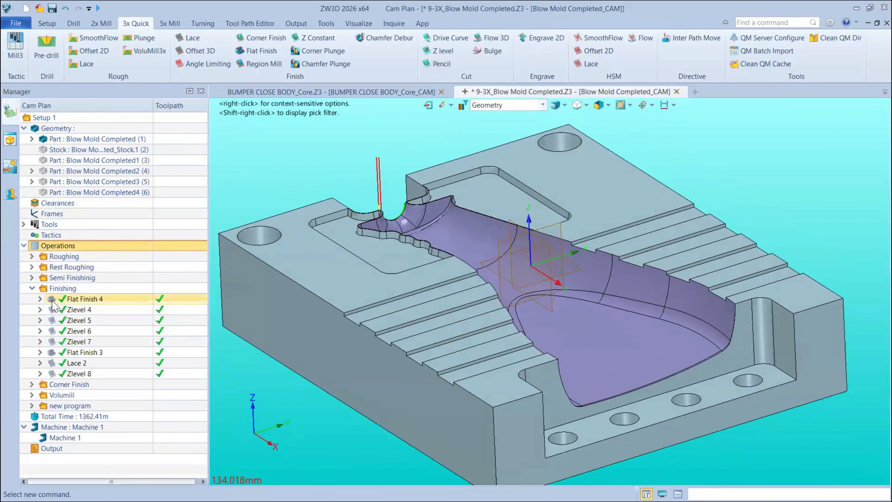
pyautogui.click(52, 324)
pyautogui.click(54, 332)
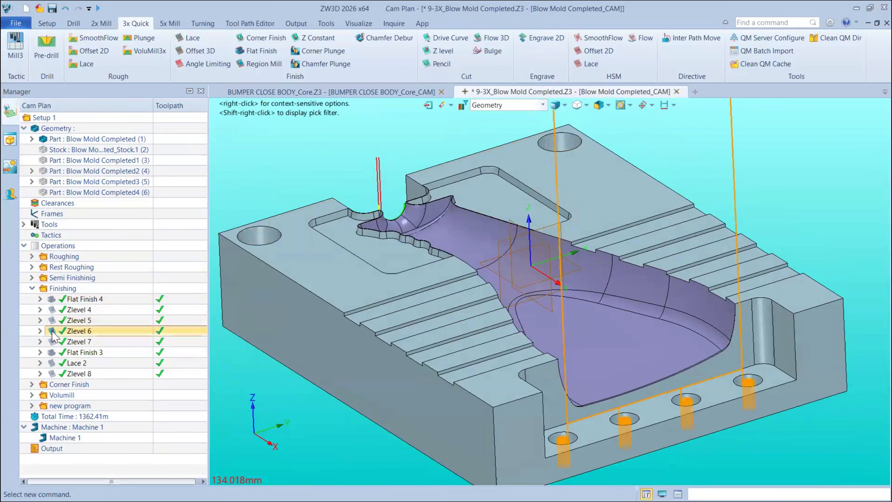
pyautogui.click(53, 341)
# Step: Examine the Zlevel 7 toolpath along the walls of the pocket beside the bottle neck
pyautogui.moveTo(293, 201); pyautogui.dragTo(273, 205, button='right')
pyautogui.scroll(2, 275, 207)
pyautogui.scroll(6, 448, 239)
pyautogui.moveTo(442, 266); pyautogui.dragTo(420, 236, button='right')
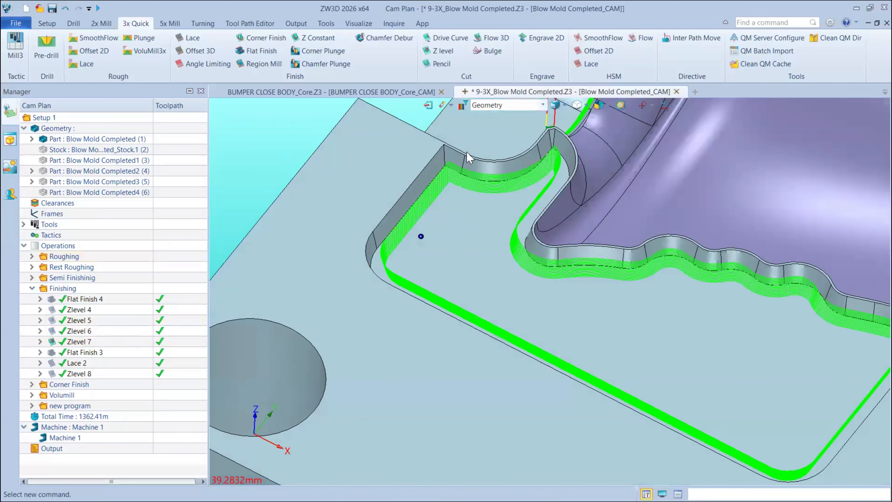
pyautogui.scroll(-3, 467, 152)
pyautogui.moveTo(474, 144); pyautogui.dragTo(499, 131, button='right')
pyautogui.scroll(-1, 498, 130)
# Step: Set the selection filter to Curve, box-select the area around the bottle-neck pocket, and examine the Zlevel 7 toolpath along its walls
pyautogui.click(505, 106)
pyautogui.click(491, 143)
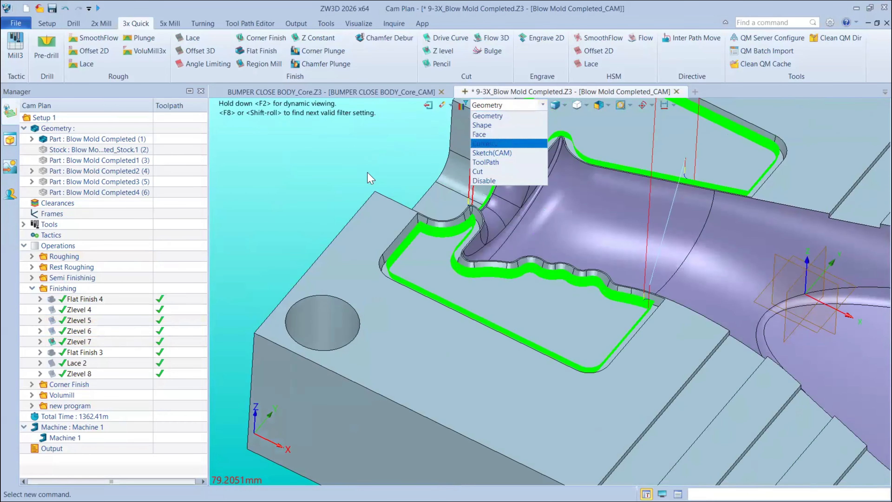
pyautogui.moveTo(302, 175); pyautogui.dragTo(732, 454)
pyautogui.click(520, 268)
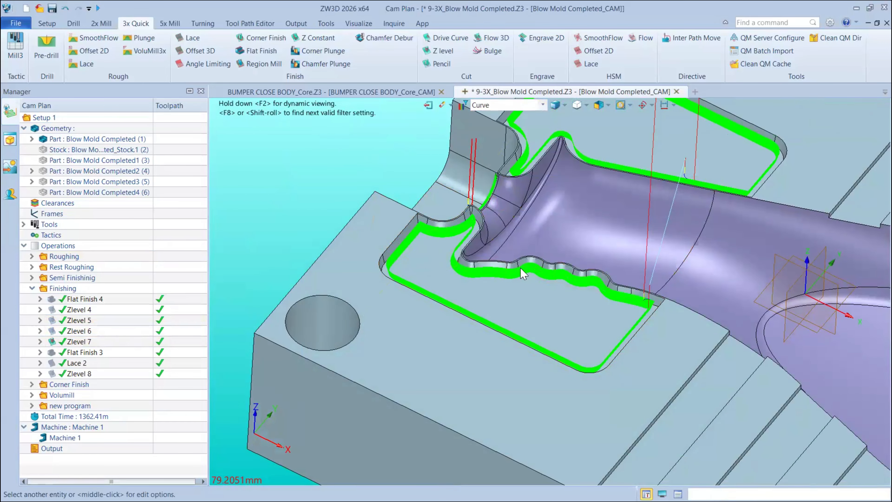
pyautogui.moveTo(513, 244); pyautogui.dragTo(508, 256, button='right')
pyautogui.scroll(5, 508, 257)
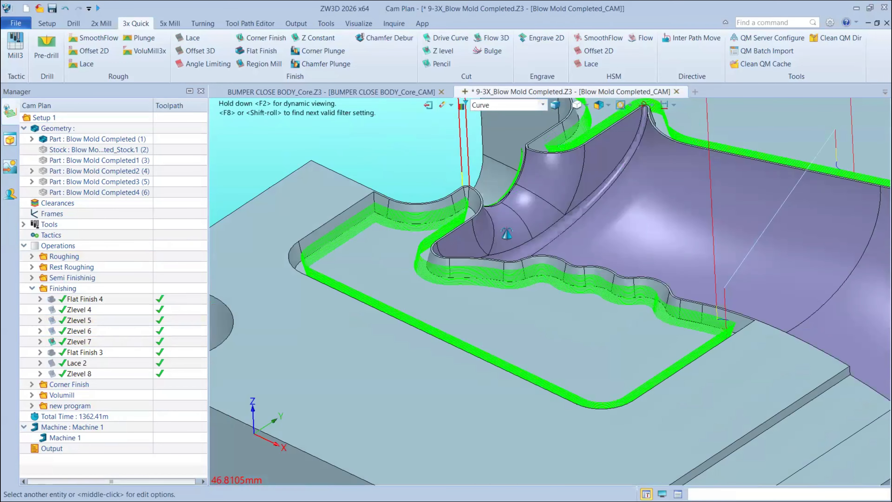
pyautogui.moveTo(325, 175); pyautogui.dragTo(402, 193, button='right')
pyautogui.scroll(-1, 401, 193)
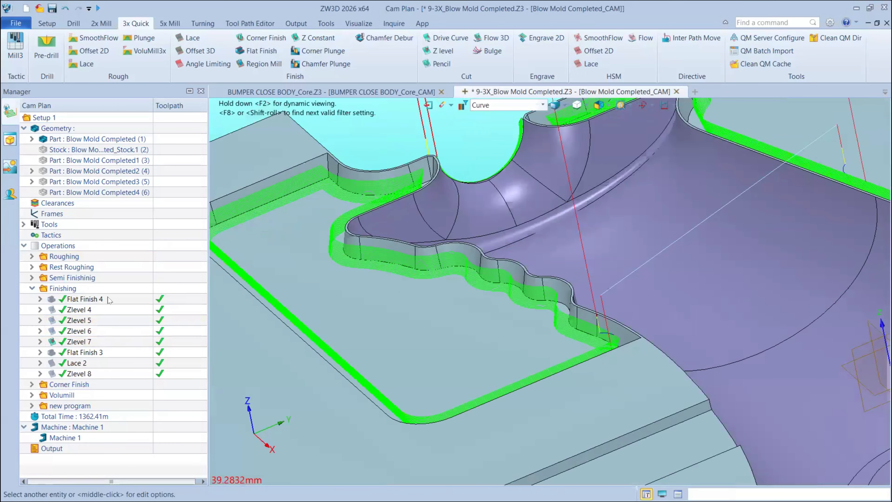
# Step: Expand the new program folder to show its Z Constant and Mix Method operations
pyautogui.click(32, 406)
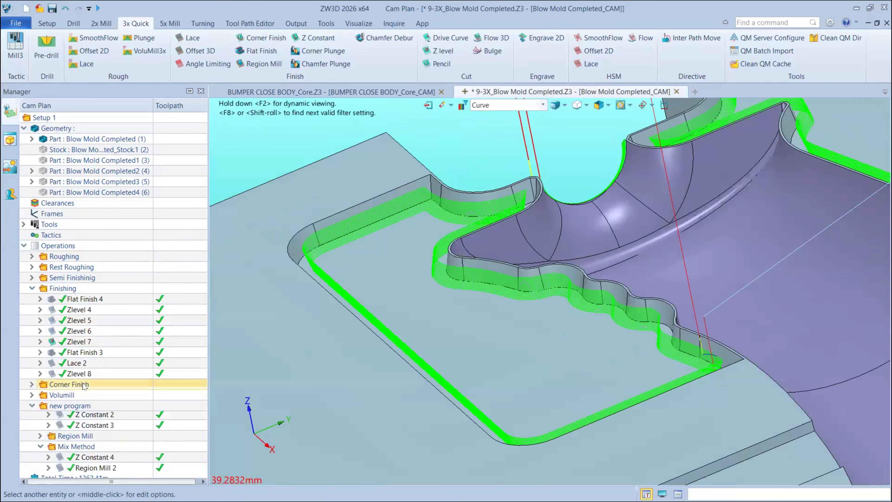
pyautogui.scroll(-1, 116, 405)
pyautogui.moveTo(204, 406); pyautogui.dragTo(204, 442)
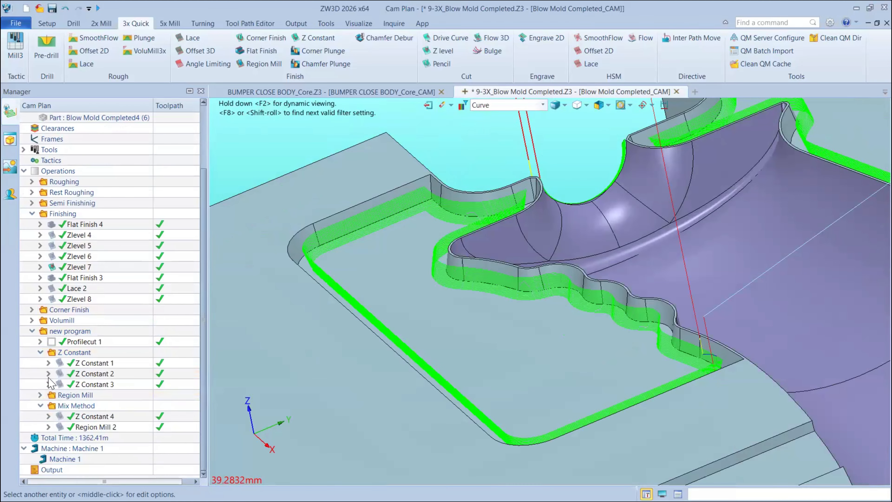
# Step: Display the Z Constant 1 toolpath, compare it with Zlevel 7 on the pocket walls, and hide it again
pyautogui.click(62, 364)
pyautogui.click(243, 168)
pyautogui.moveTo(318, 211); pyautogui.dragTo(453, 255, button='right')
pyautogui.scroll(4, 451, 237)
pyautogui.click(72, 364)
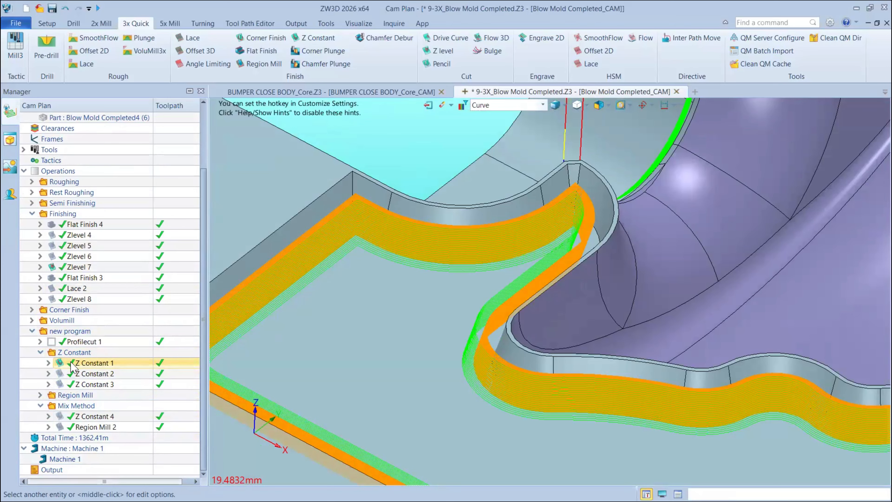
pyautogui.click(57, 363)
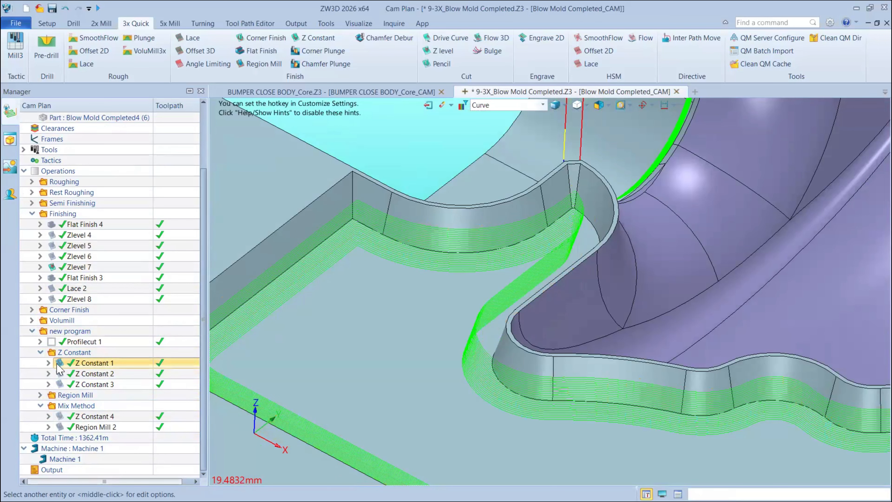
# Step: Open the Zlevel 7 settings, review the Frame, Features, and Tool and SpeedFeed pages, and close them without changes
pyautogui.click(51, 267)
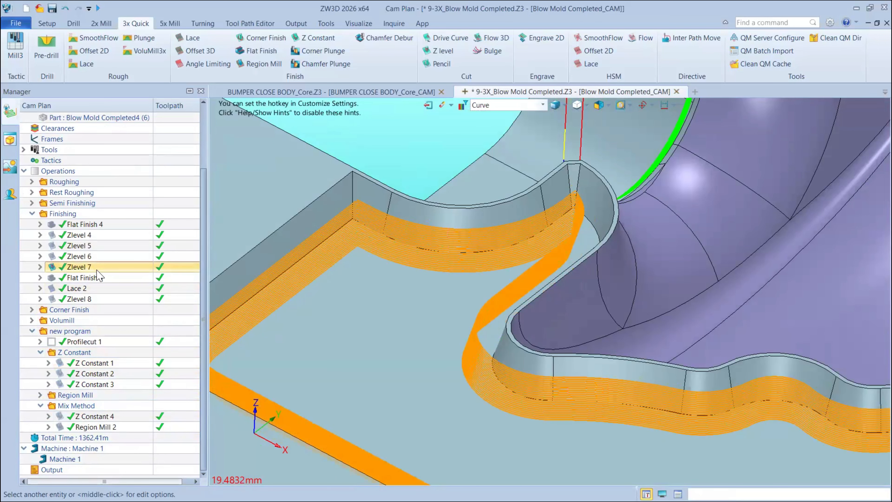
pyautogui.doubleClick(84, 267)
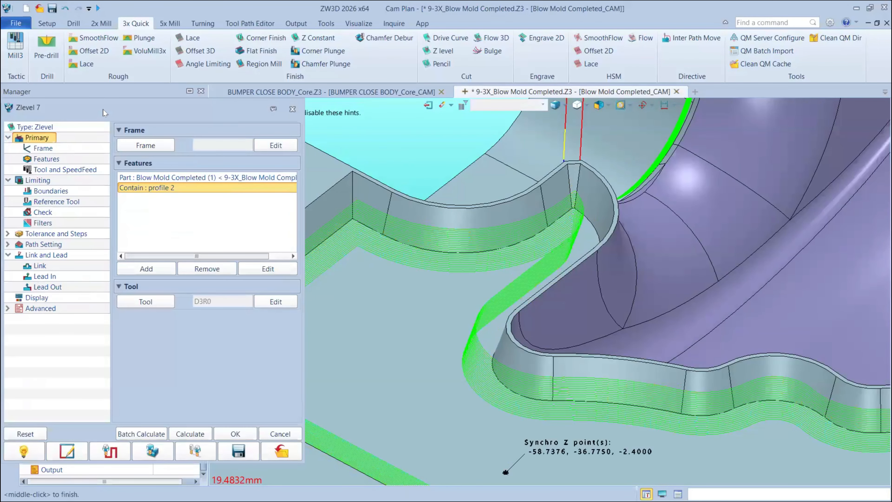
pyautogui.moveTo(104, 110); pyautogui.dragTo(228, 109)
pyautogui.click(166, 137)
pyautogui.click(181, 141)
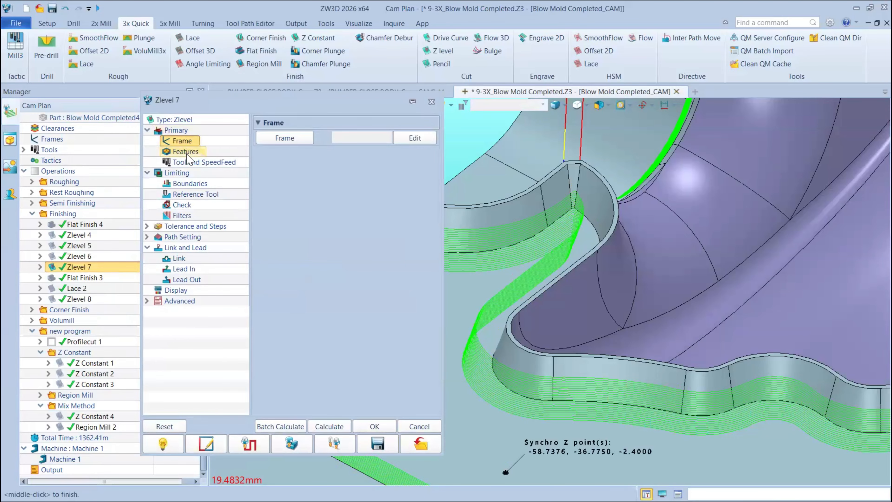
pyautogui.click(186, 151)
pyautogui.click(190, 163)
pyautogui.click(185, 151)
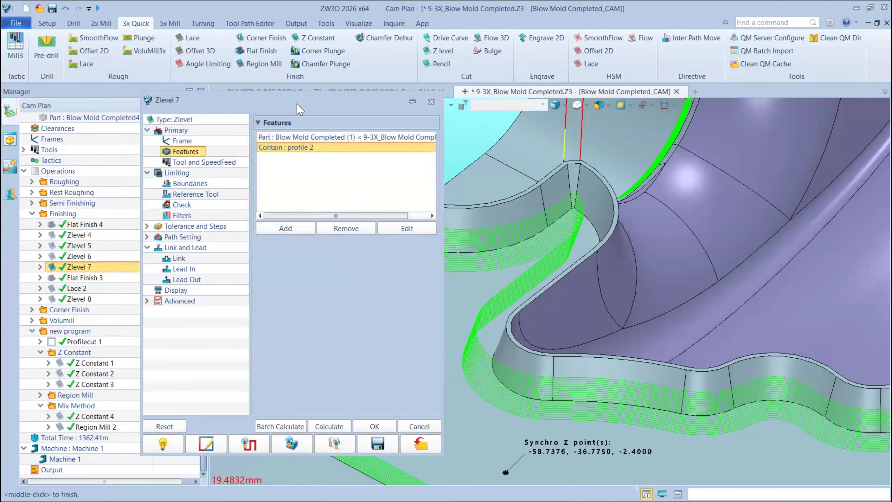
pyautogui.moveTo(335, 111); pyautogui.dragTo(297, 104)
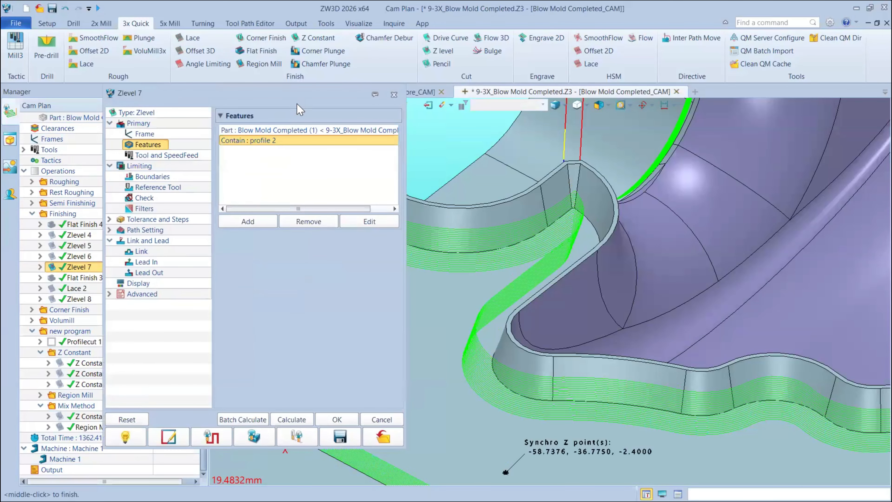
pyautogui.click(394, 94)
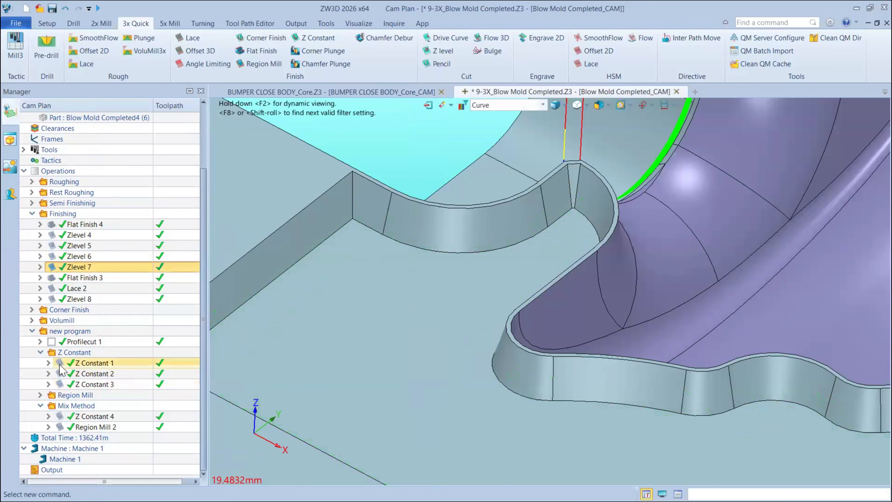
# Step: Open the Z Constant 1 settings and highlight its Part feature on the whole mold
pyautogui.click(88, 364)
pyautogui.doubleClick(92, 364)
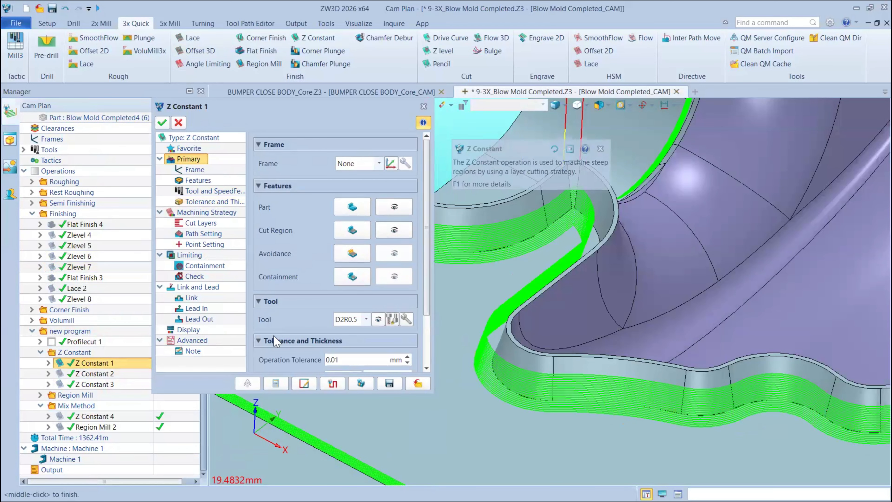
pyautogui.click(393, 211)
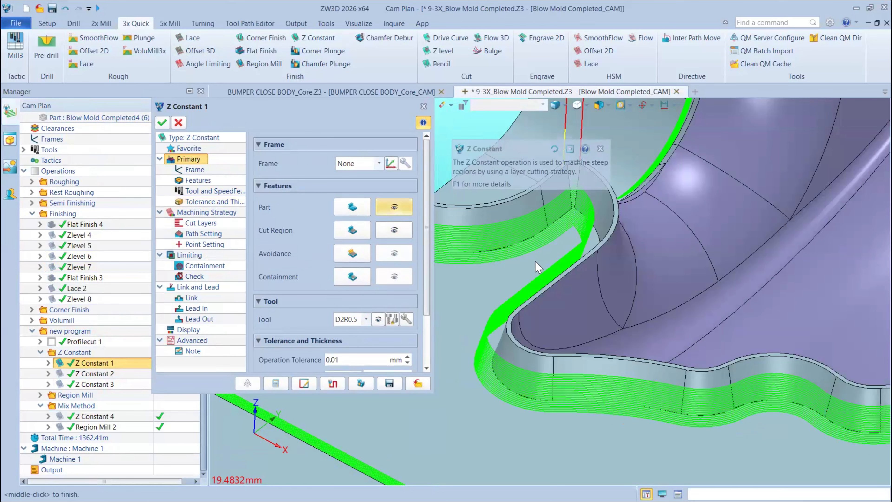
pyautogui.scroll(-10, 493, 236)
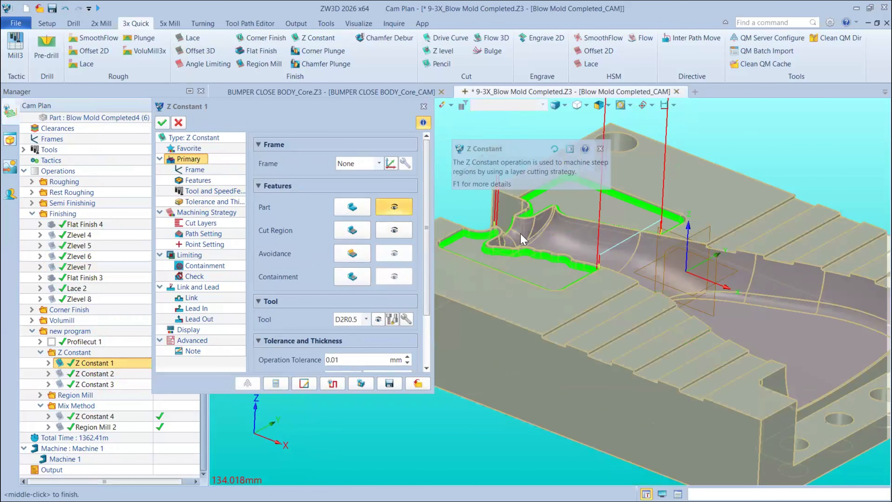
pyautogui.moveTo(301, 104); pyautogui.dragTo(259, 137)
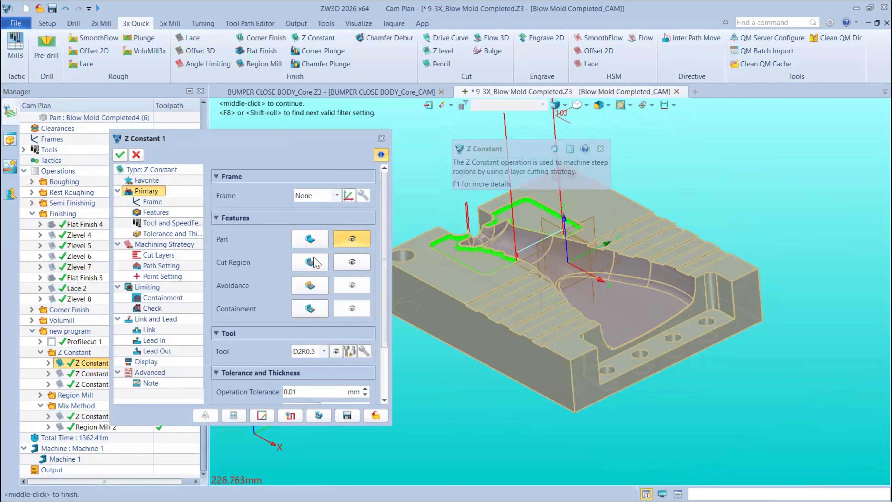
# Step: Open the Z Constant 1 cut region definition, examine the assigned pocket wall faces, and close it without changes
pyautogui.click(310, 262)
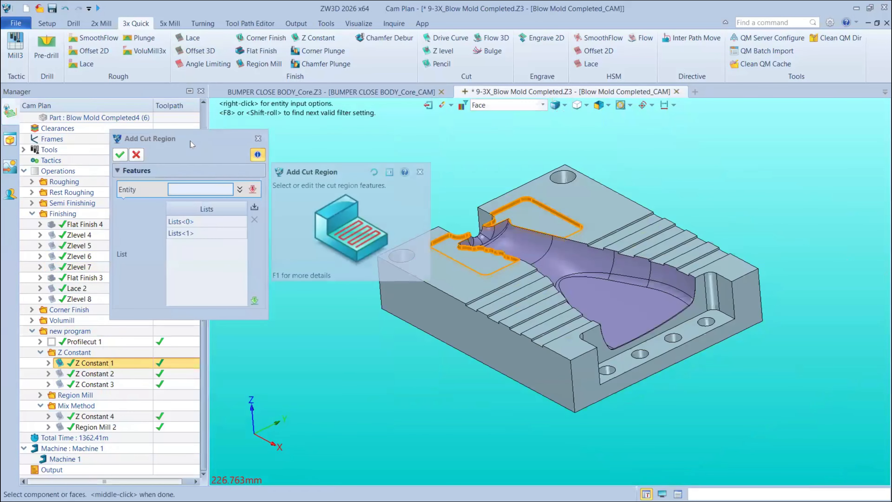
pyautogui.moveTo(191, 141); pyautogui.dragTo(307, 134)
pyautogui.click(532, 220)
pyautogui.moveTo(533, 221); pyautogui.dragTo(565, 224, button='right')
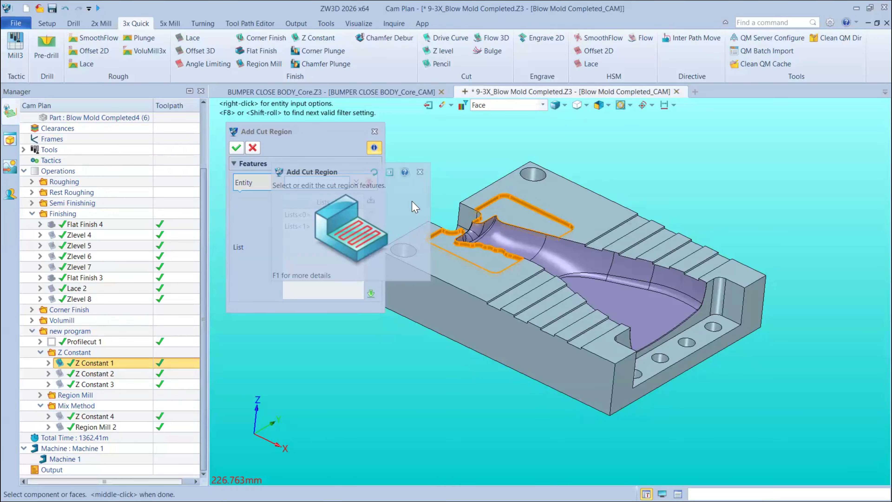
pyautogui.click(373, 132)
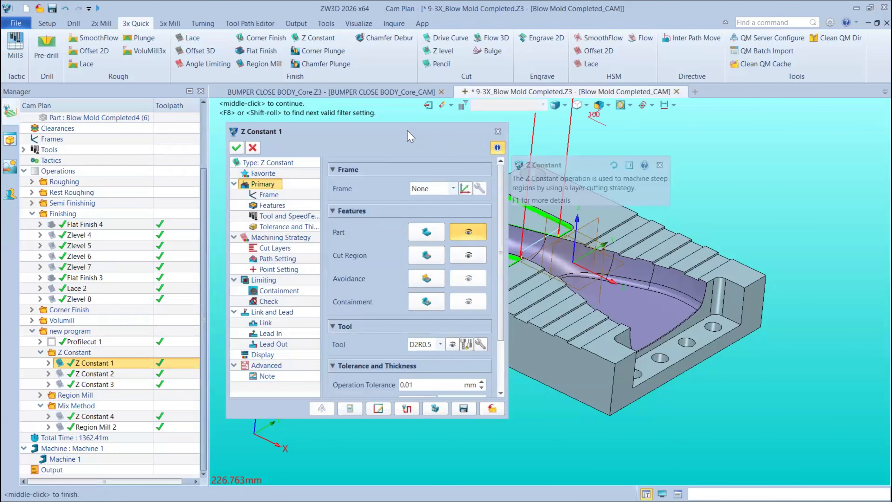
# Step: Reopen the Z Constant 1 cut region, try picking the mold's top face, and leave without adding it
pyautogui.moveTo(407, 131); pyautogui.dragTo(322, 139)
pyautogui.scroll(5, 468, 224)
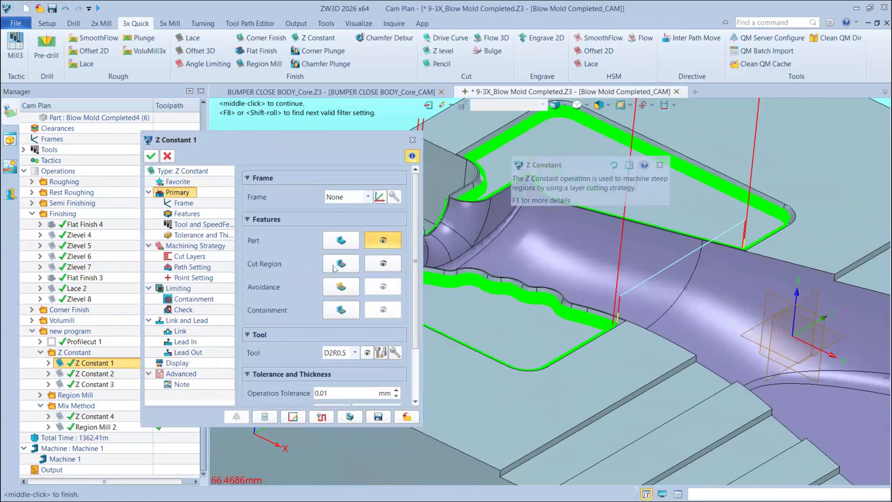
pyautogui.click(334, 269)
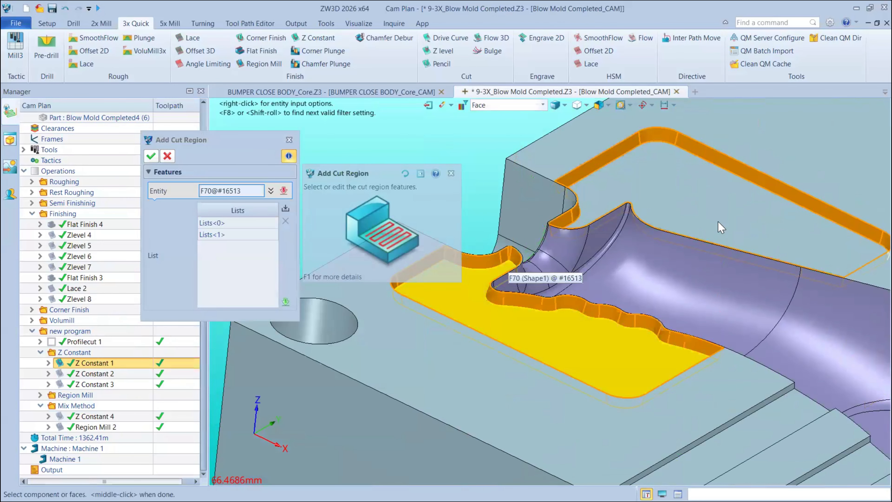
pyautogui.scroll(-2, 718, 222)
pyautogui.moveTo(245, 146); pyautogui.dragTo(295, 142)
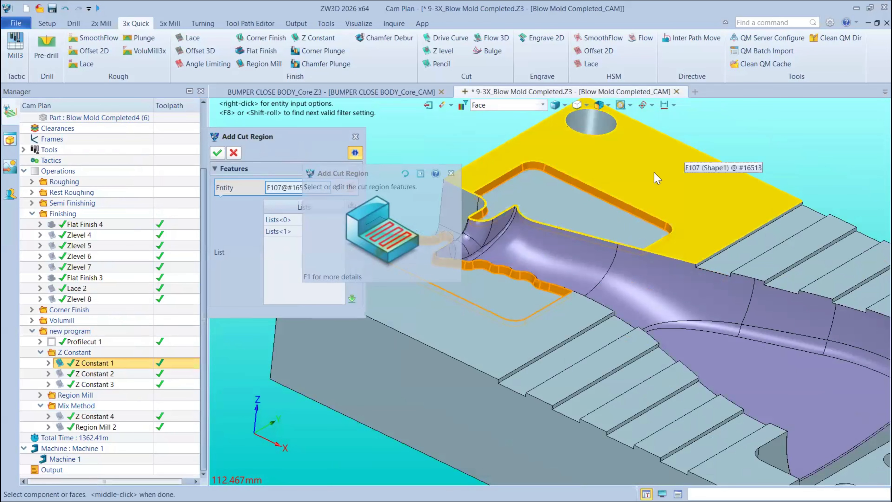
pyautogui.click(681, 171)
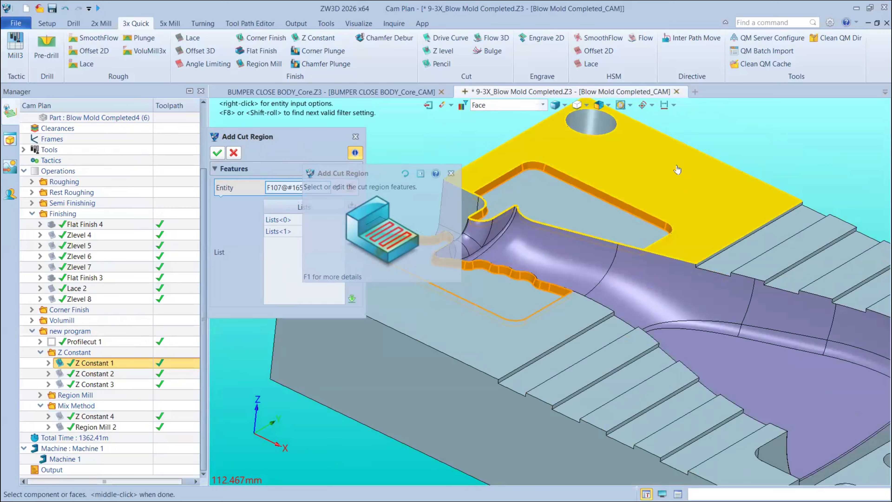
pyautogui.click(677, 170)
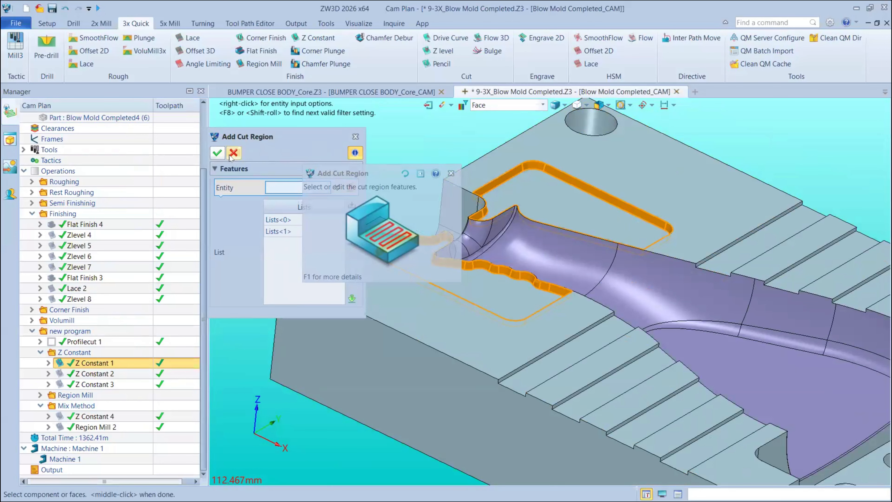
pyautogui.middleClick(431, 168)
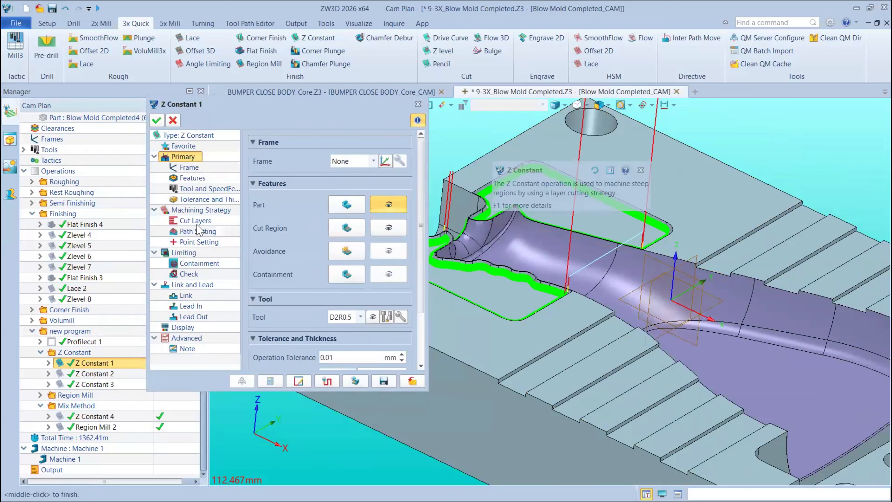
# Step: Review the Z Constant 1 machining strategy, switch Tool Path Extension on and back off, and view the Tool Rolling help
pyautogui.click(199, 221)
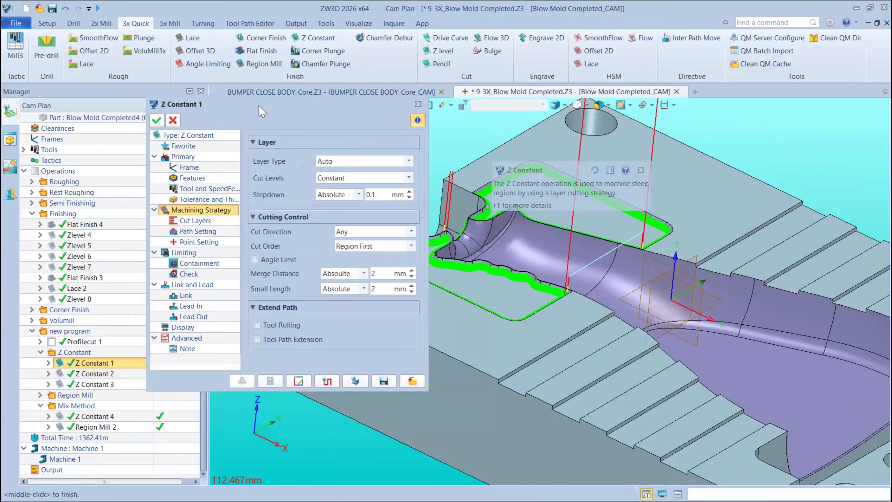
pyautogui.moveTo(259, 106); pyautogui.dragTo(227, 120)
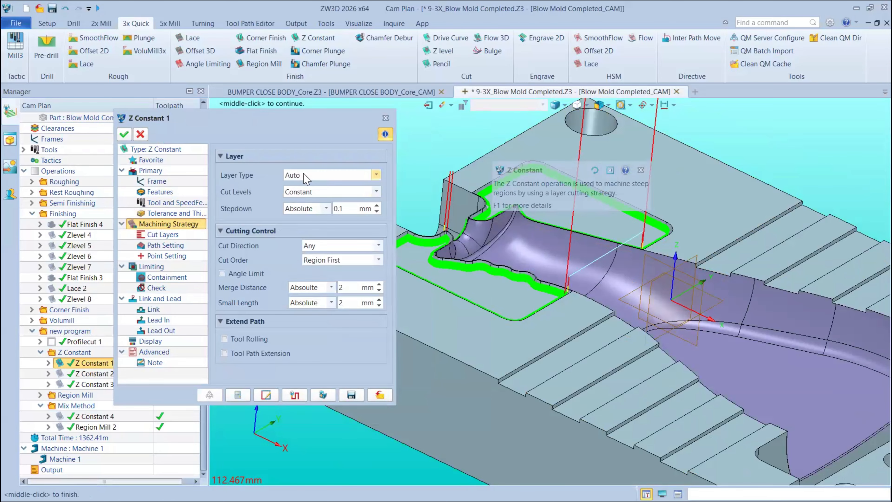
pyautogui.click(248, 354)
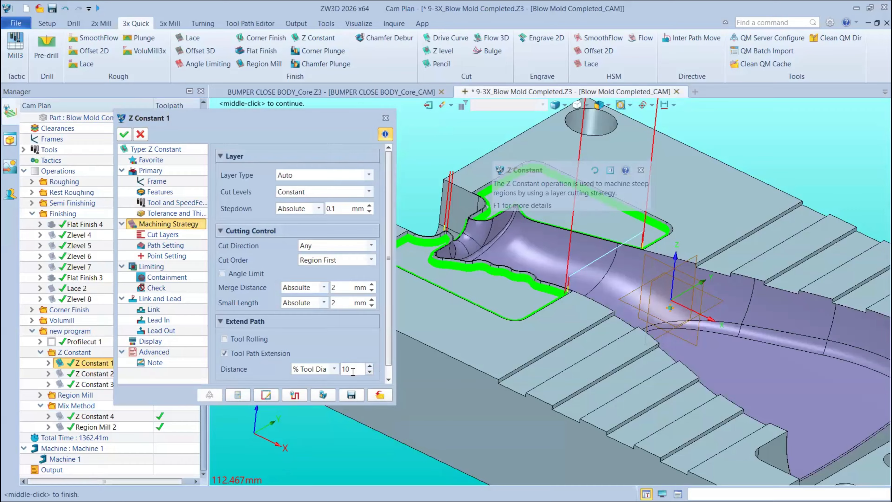
pyautogui.click(247, 356)
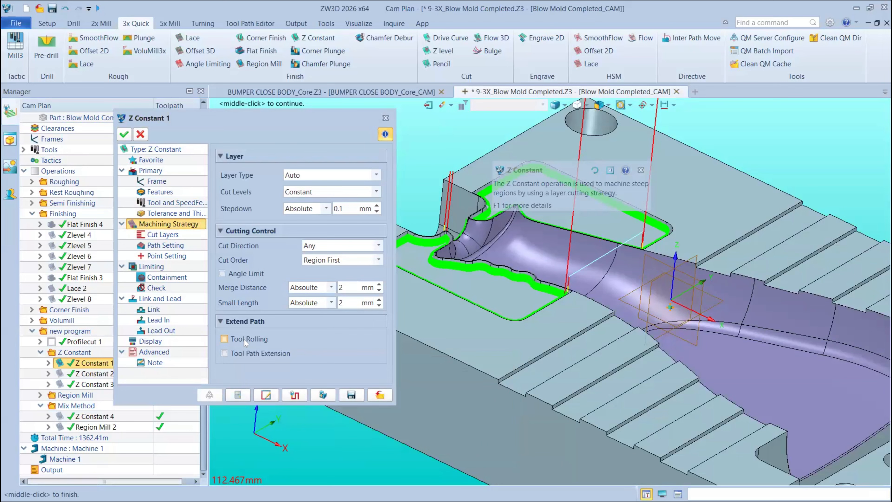
pyautogui.moveTo(244, 340)
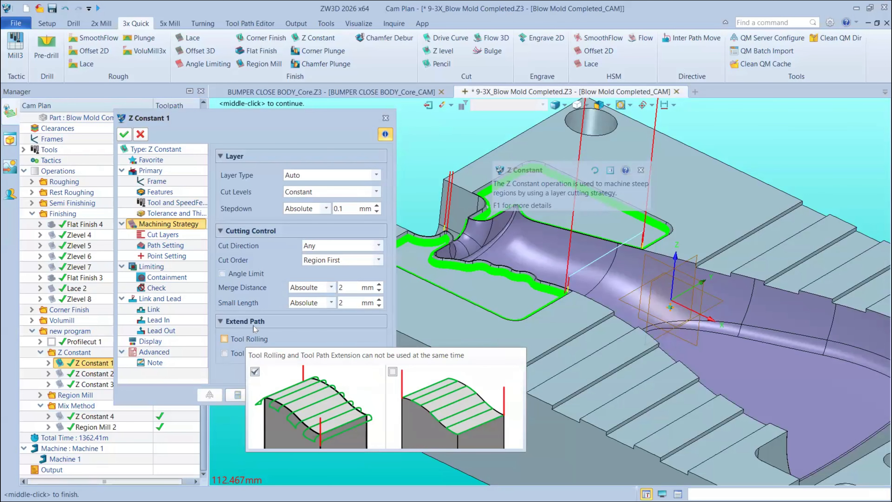
# Step: Review the Cut Layers and Point Setting pages of Z Constant 1 and close its settings
pyautogui.click(163, 234)
pyautogui.click(165, 256)
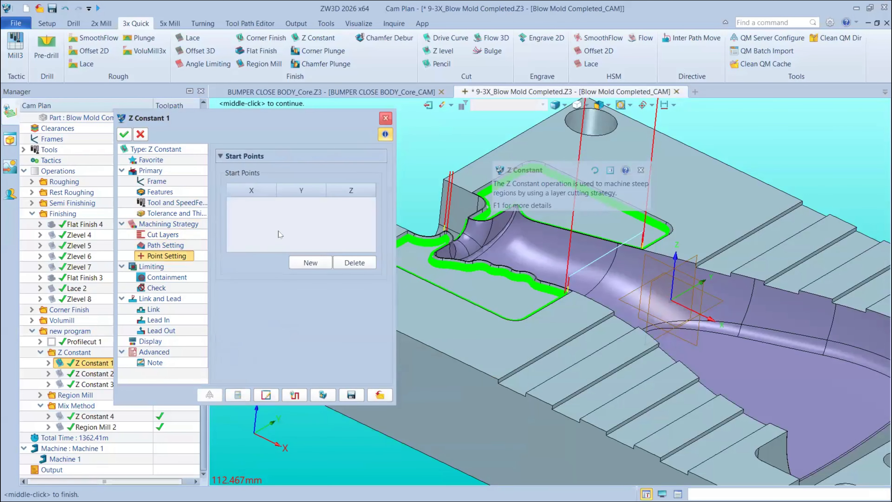
pyautogui.middleClick(280, 235)
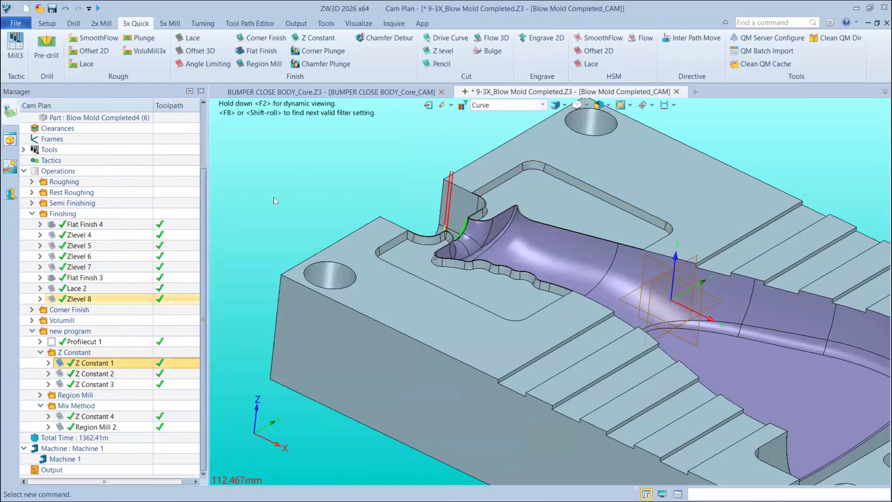
# Step: Expand the Region Mill group, display the Region Mill 1 toolpath, and inspect its coverage of the mold cavity from several angles
pyautogui.click(41, 395)
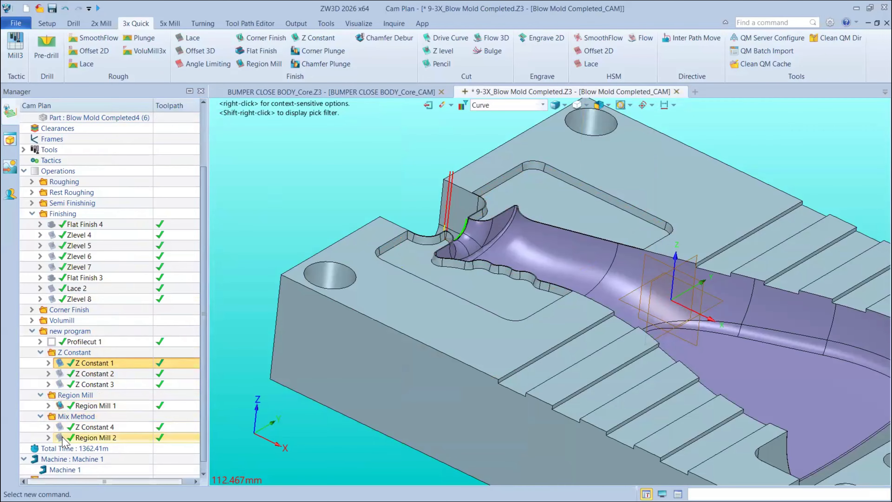
pyautogui.click(63, 439)
pyautogui.click(62, 405)
pyautogui.moveTo(485, 309); pyautogui.dragTo(495, 305, button='middle')
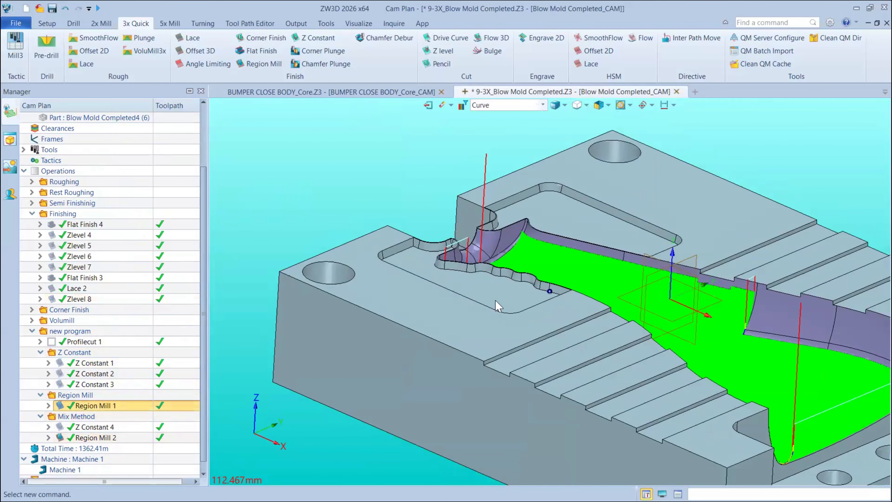
pyautogui.scroll(-2, 496, 301)
pyautogui.moveTo(425, 251); pyautogui.dragTo(489, 286, button='right')
pyautogui.scroll(3, 436, 254)
pyautogui.scroll(-2, 439, 260)
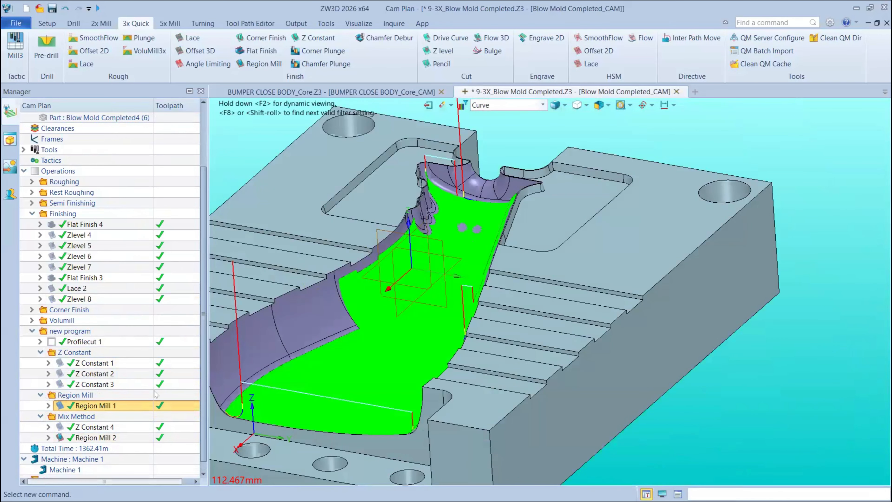
pyautogui.scroll(2, 422, 278)
pyautogui.moveTo(632, 253); pyautogui.dragTo(696, 248, button='right')
pyautogui.scroll(-3, 697, 248)
pyautogui.scroll(5, 492, 281)
# Step: Compare the Region Mill 2 toolpath with the Lace 2 toolpath across the cavity floor
pyautogui.click(94, 438)
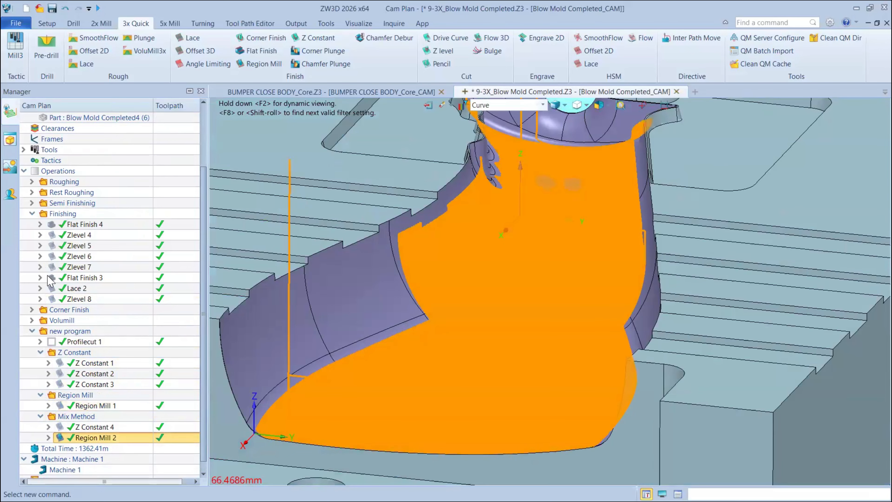
pyautogui.click(58, 288)
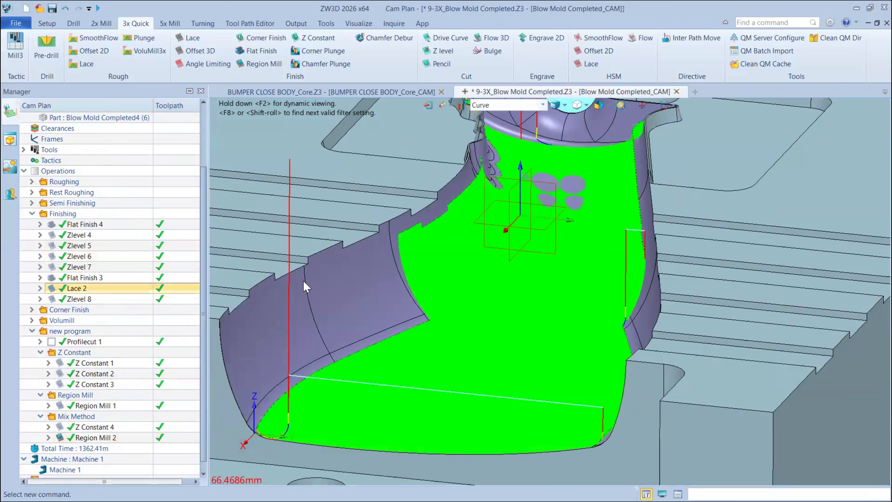
pyautogui.scroll(-4, 759, 305)
pyautogui.moveTo(611, 333); pyautogui.dragTo(664, 327, button='right')
pyautogui.click(58, 288)
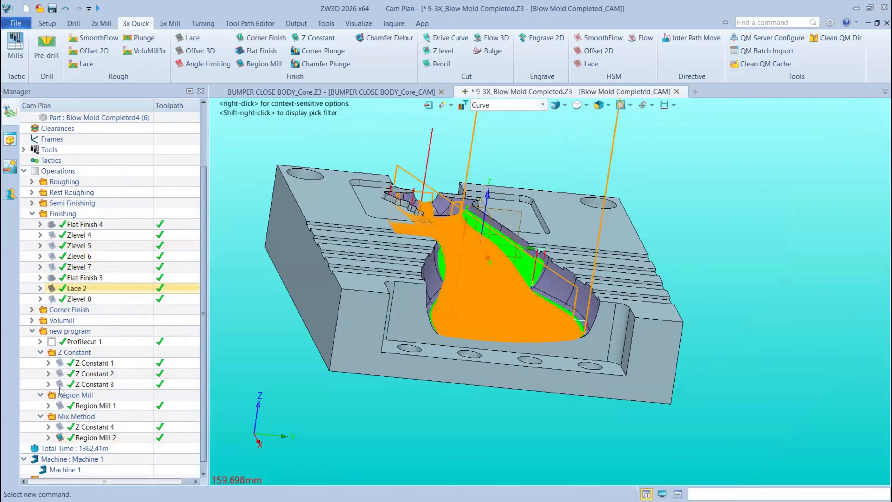
# Step: Display the Region Mill 2 toolpath and examine its passes closely along the cavity floor and neck
pyautogui.click(58, 439)
pyautogui.moveTo(260, 277); pyautogui.dragTo(244, 308, button='right')
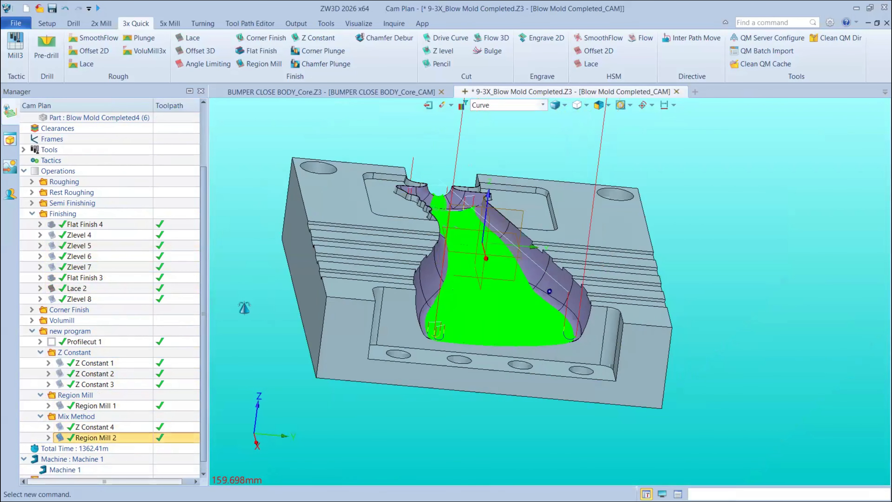
pyautogui.scroll(4, 269, 151)
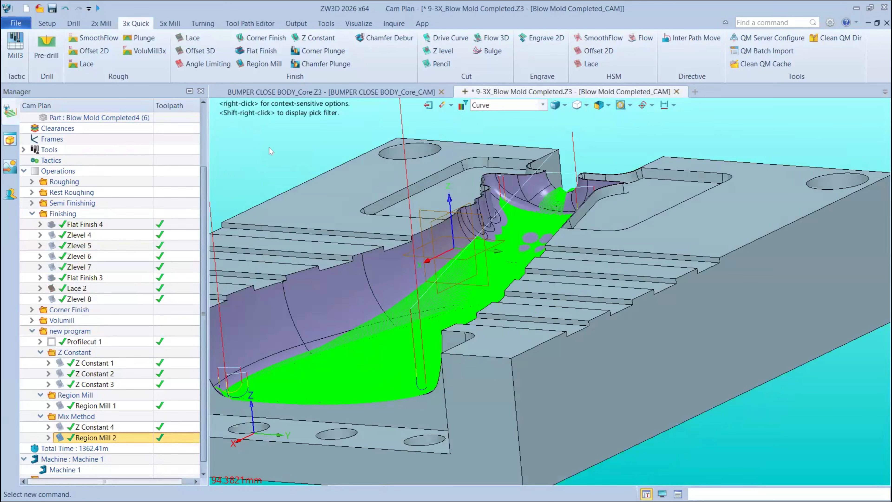
pyautogui.scroll(3, 445, 261)
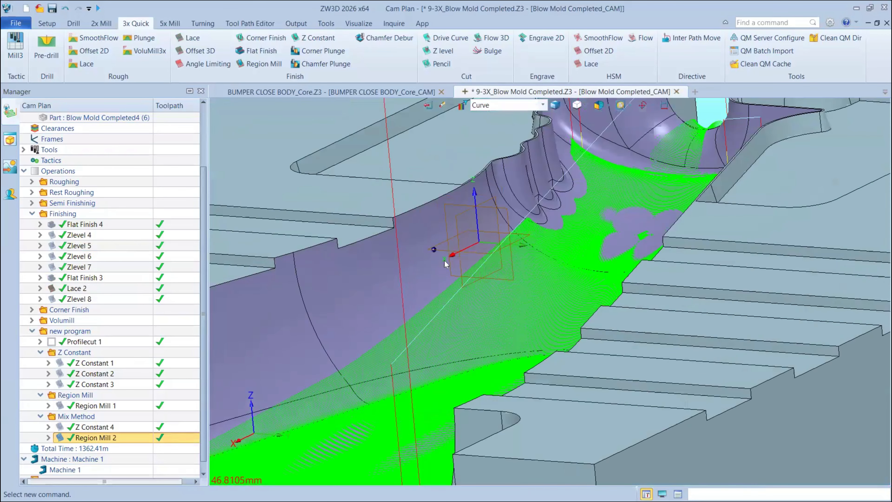
pyautogui.moveTo(444, 261); pyautogui.dragTo(456, 213, button='right')
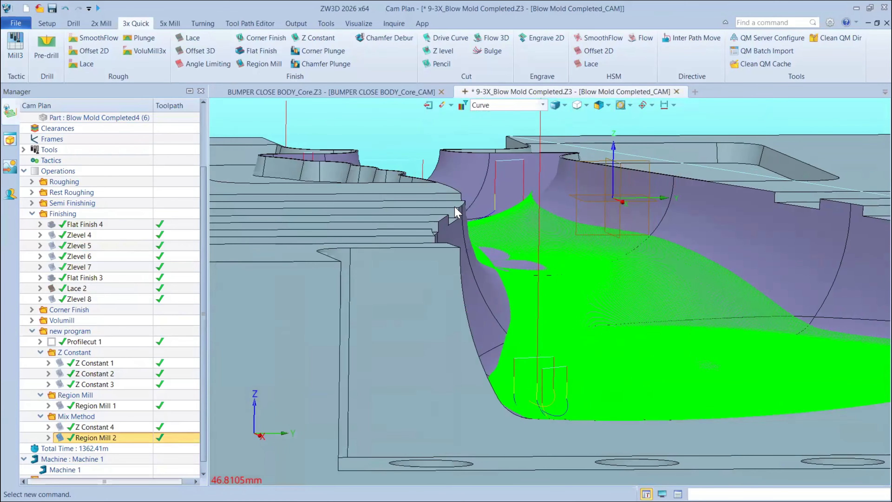
pyautogui.click(70, 437)
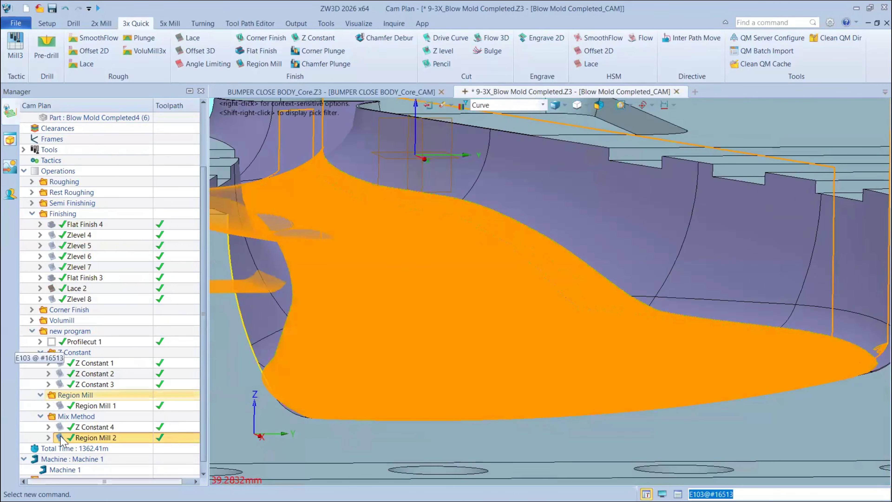
# Step: Open the Lace 2 settings and review its tolerance, steps and path settings
pyautogui.doubleClick(69, 289)
pyautogui.moveTo(108, 107); pyautogui.dragTo(208, 63)
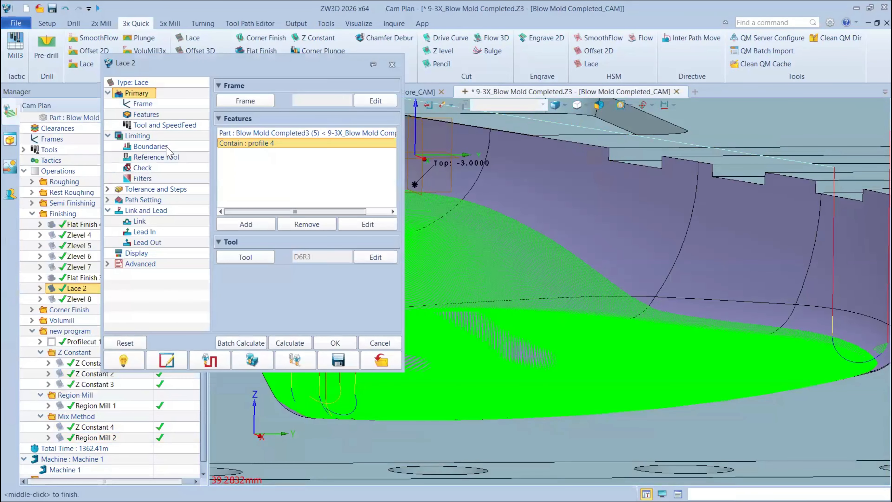
pyautogui.click(155, 189)
pyautogui.click(143, 199)
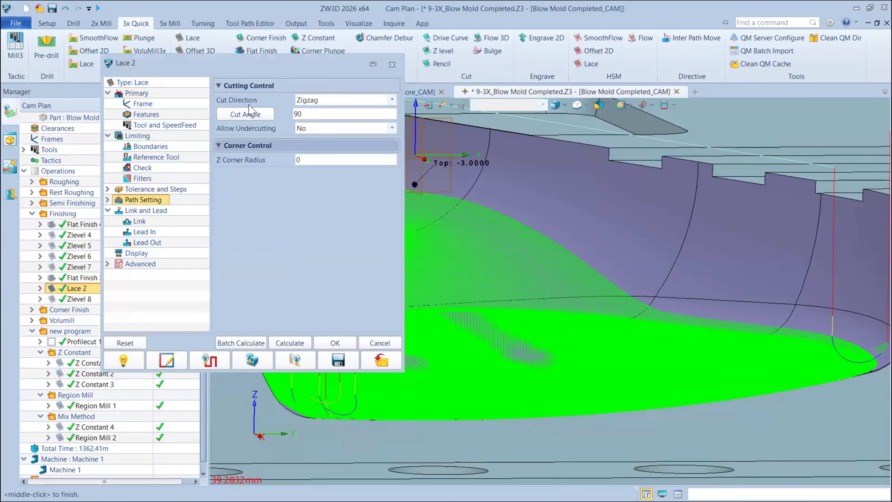
# Step: Try to define the Lace 2 cut angle with a vector picked on the cavity face, and close its settings
pyautogui.click(239, 115)
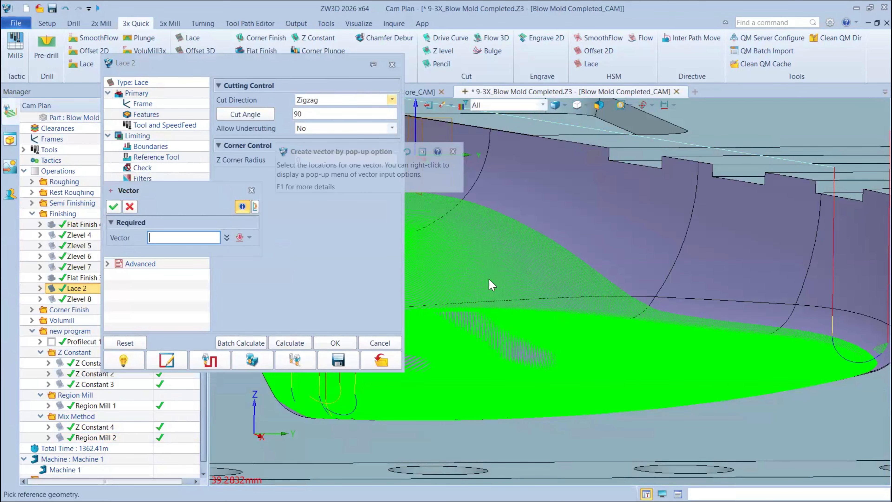
pyautogui.click(523, 277)
pyautogui.scroll(3, 495, 205)
pyautogui.moveTo(485, 313); pyautogui.dragTo(553, 203, button='right')
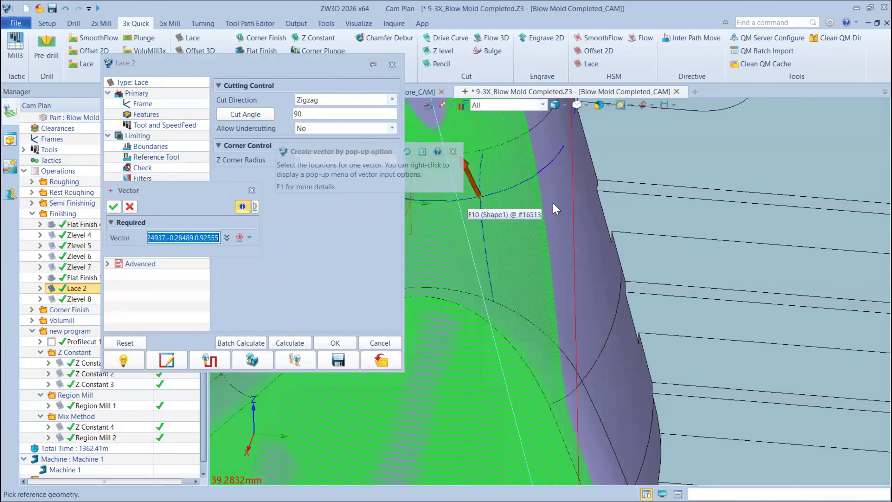
pyautogui.scroll(4, 603, 190)
pyautogui.scroll(3, 608, 201)
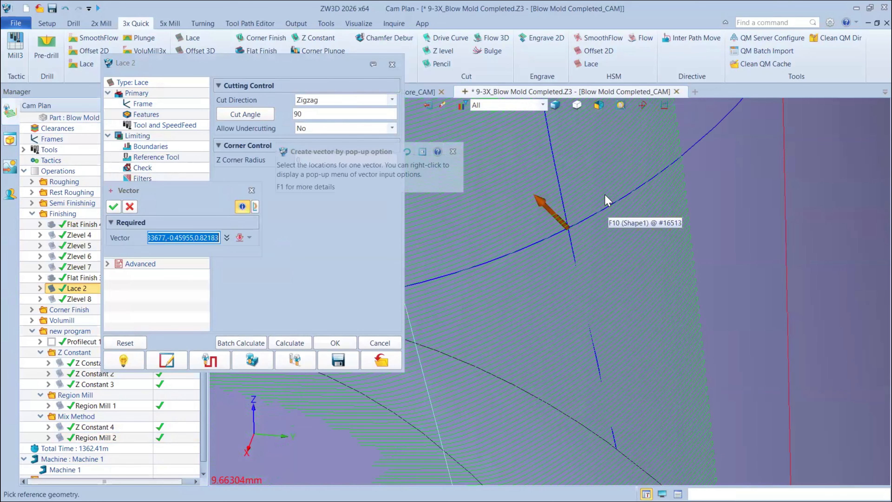
pyautogui.click(126, 210)
pyautogui.click(126, 210)
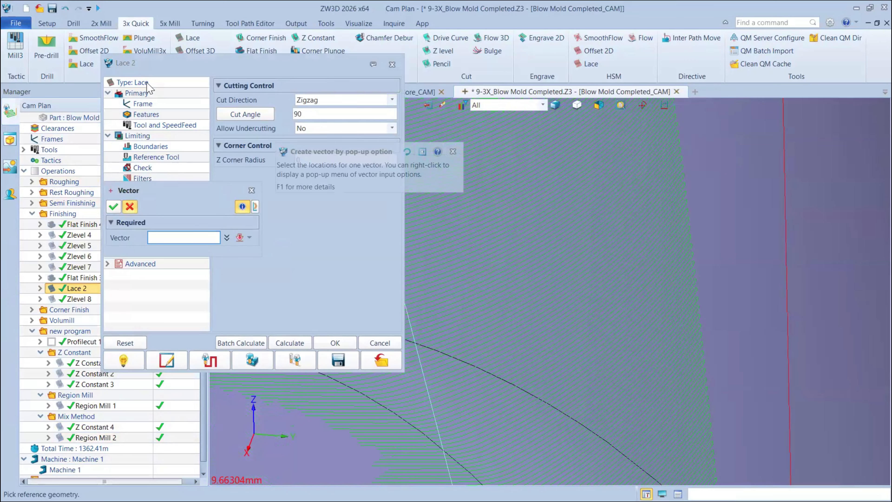
pyautogui.click(392, 64)
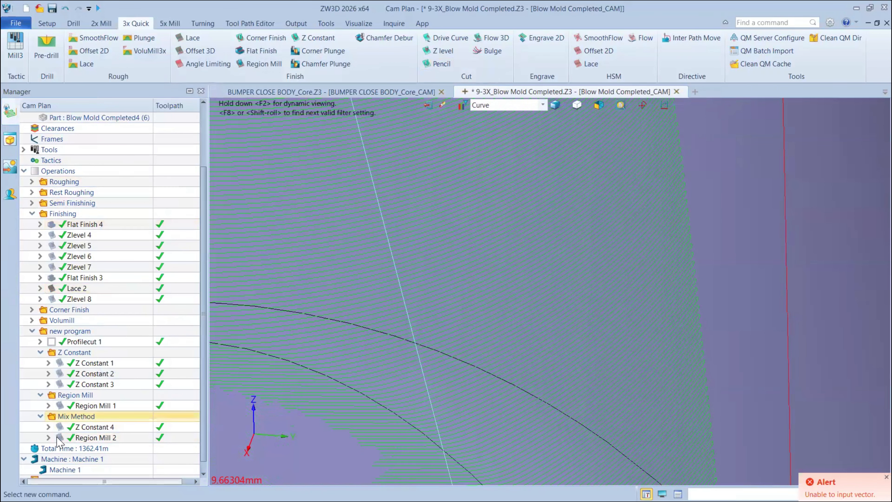
# Step: Open the Region Mill 2 settings and show its machining strategy parameters
pyautogui.click(64, 439)
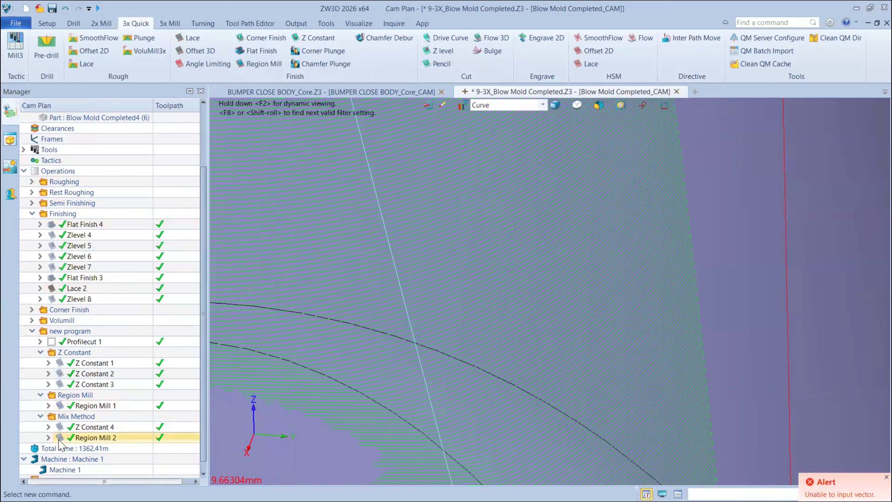
pyautogui.click(52, 288)
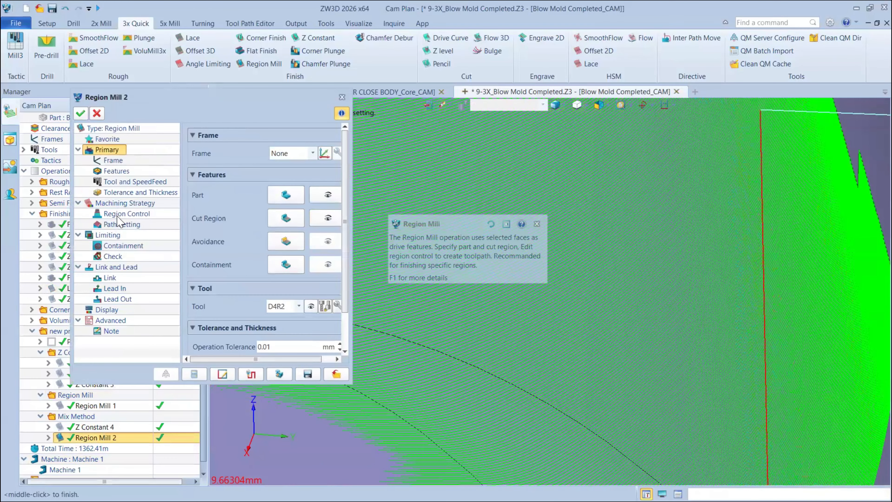
pyautogui.click(94, 215)
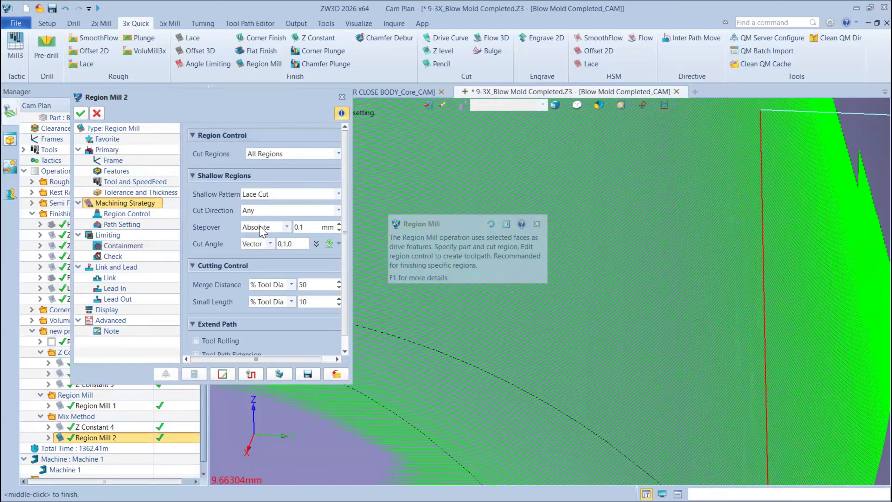
# Step: Review the cut angle types and vector direction options for the shallow regions of Region Mill 2
pyautogui.click(250, 224)
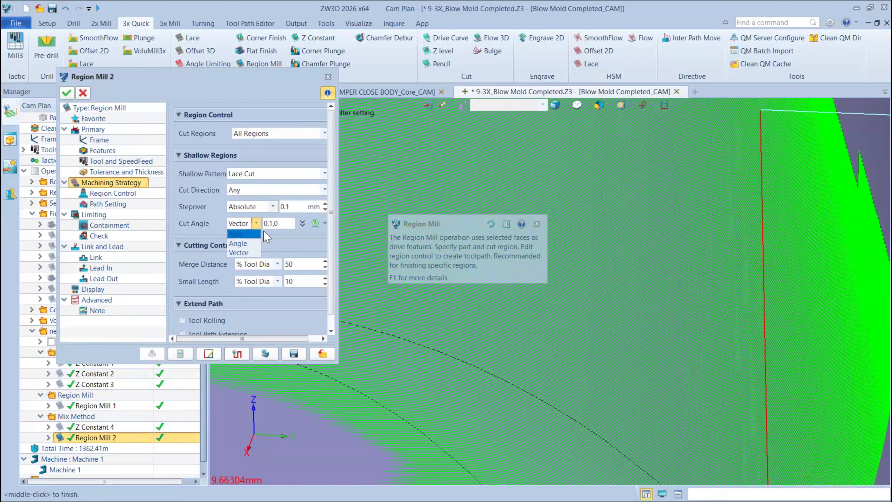
pyautogui.click(236, 223)
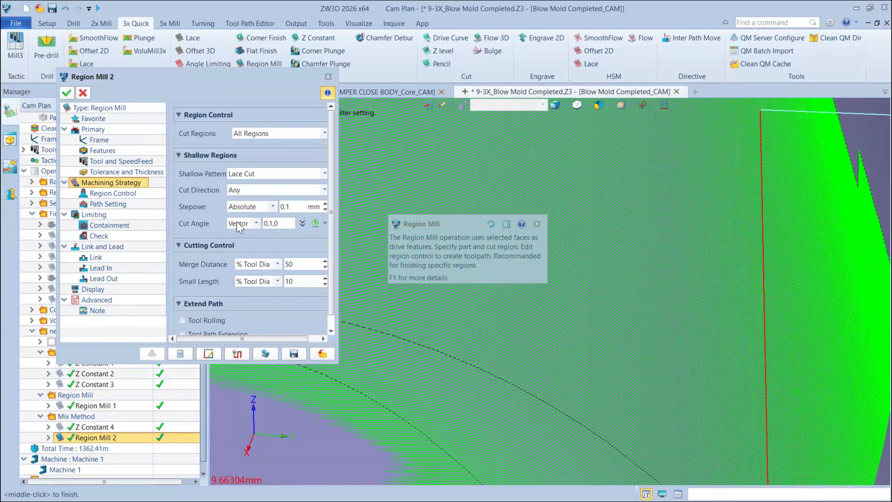
pyautogui.click(251, 224)
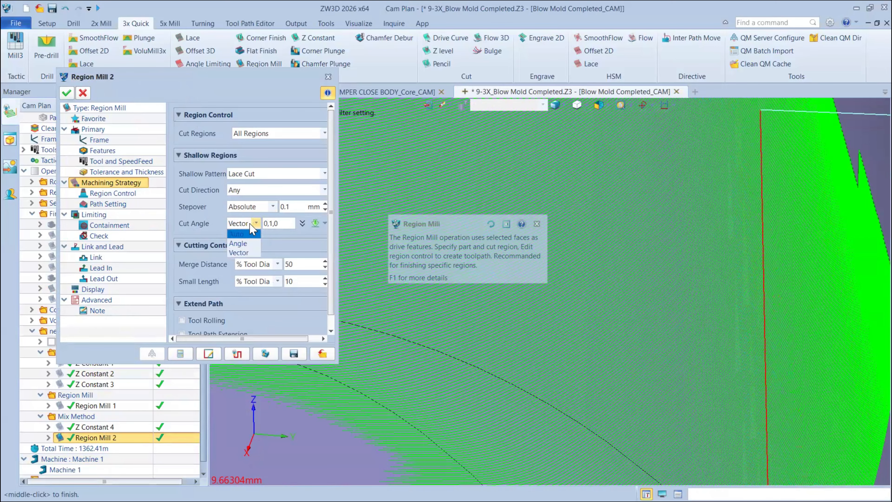
pyautogui.click(321, 226)
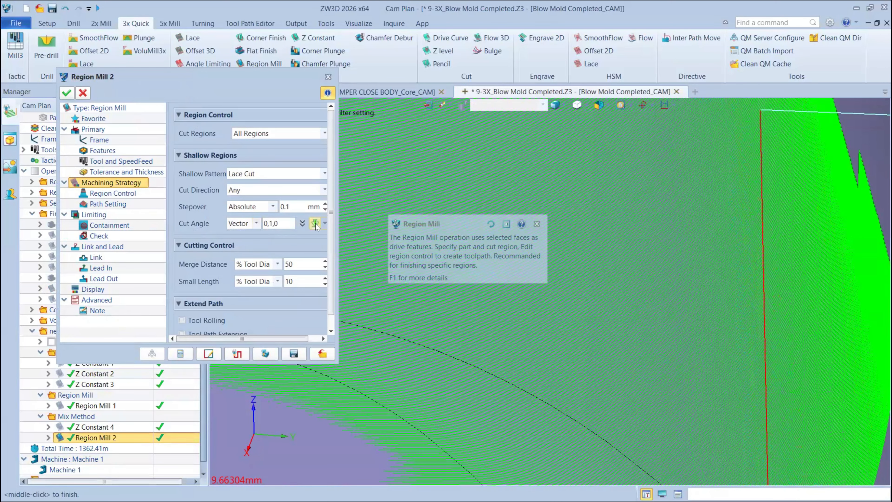
pyautogui.click(315, 224)
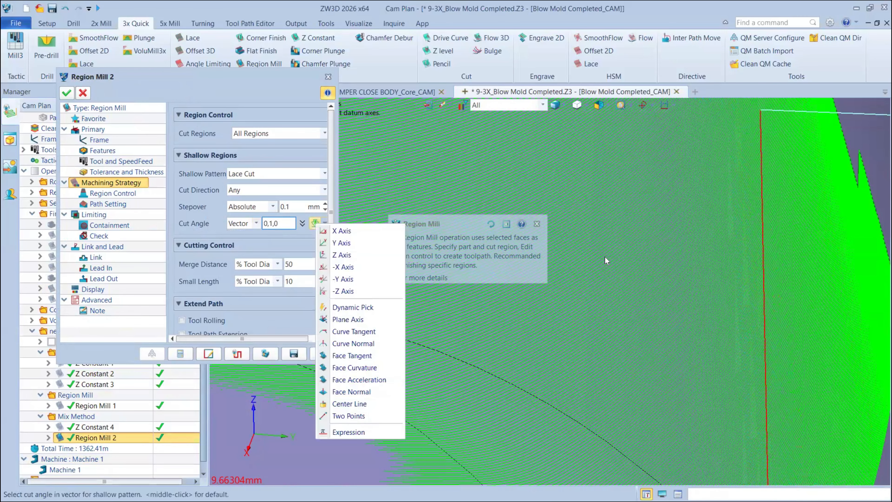
pyautogui.scroll(-10, 605, 260)
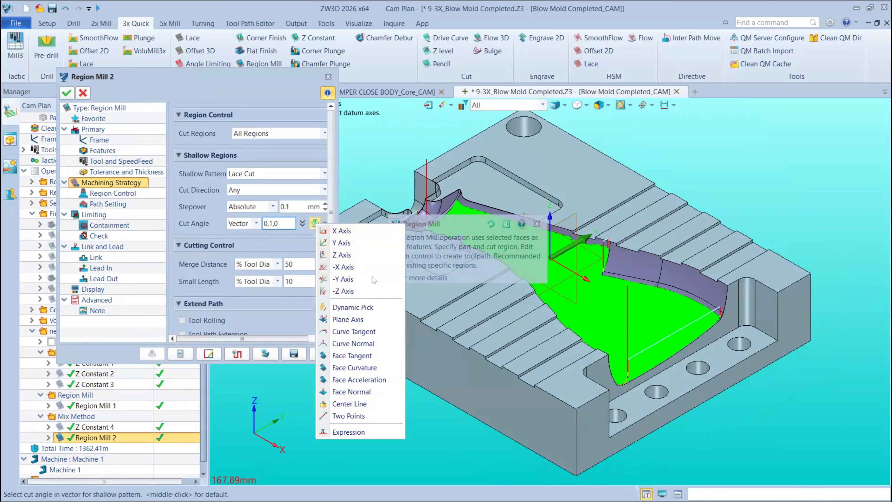
# Step: Review the shallow pattern, cutting control, path extension and containment settings of Region Mill 2, and close them without changes
pyautogui.click(105, 194)
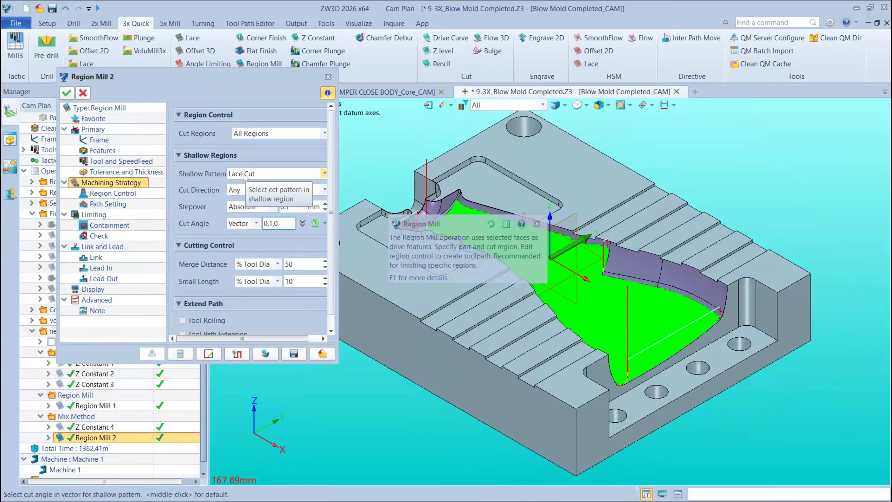
pyautogui.click(245, 175)
pyautogui.click(78, 207)
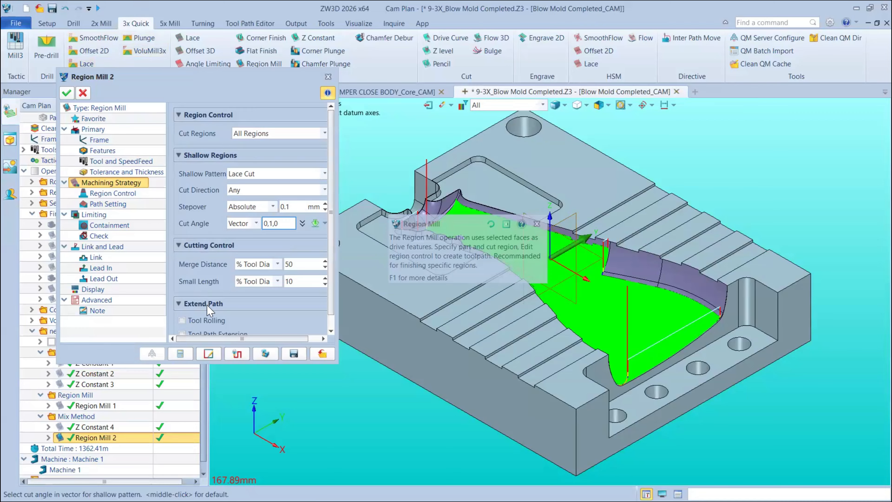
pyautogui.scroll(-1, 210, 311)
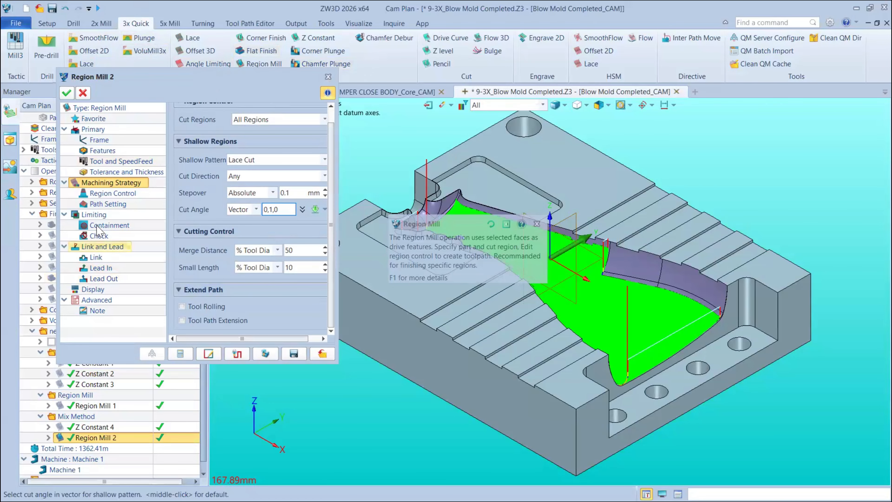
pyautogui.click(109, 225)
pyautogui.click(328, 76)
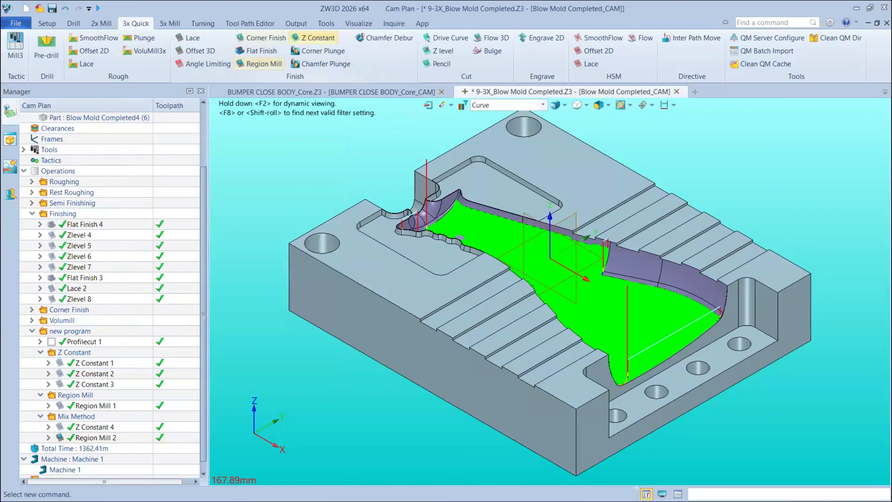
# Step: Switch to the CAM From Entry to Master 3X Machining tutorial PDF in Edge and go to the 3X Milling Introduction chapter
pyautogui.press('super+Tab')
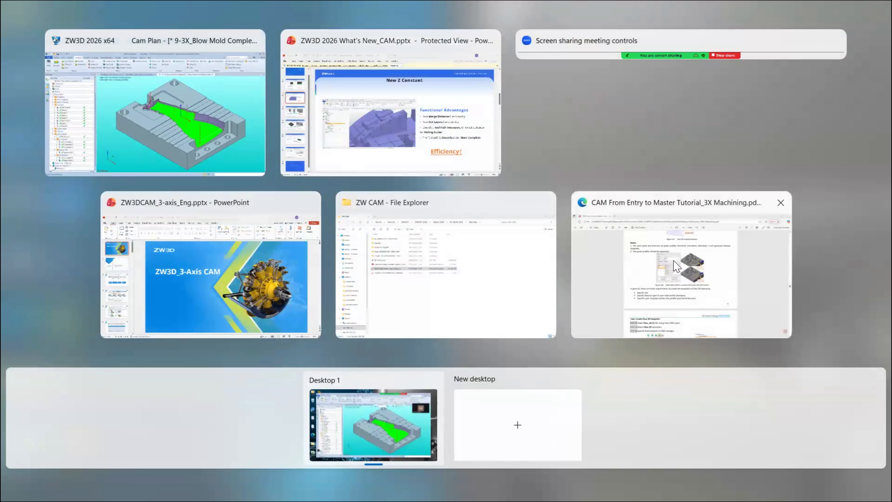
pyautogui.click(650, 263)
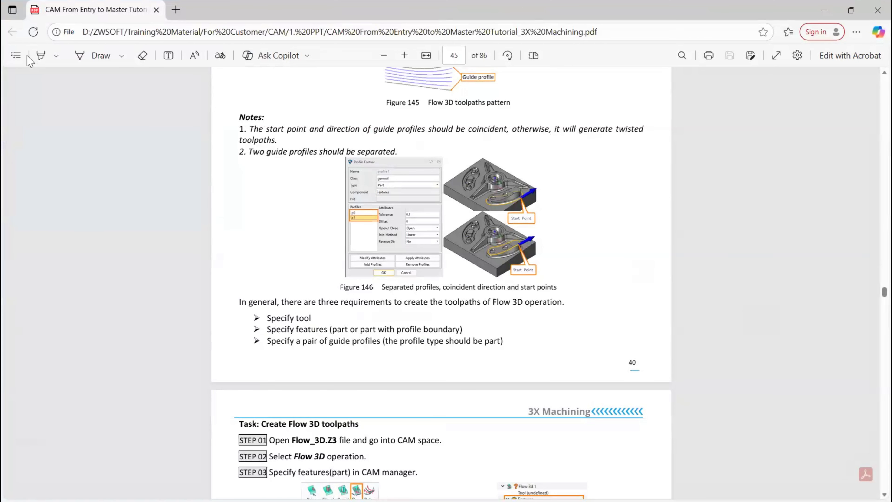
pyautogui.click(17, 56)
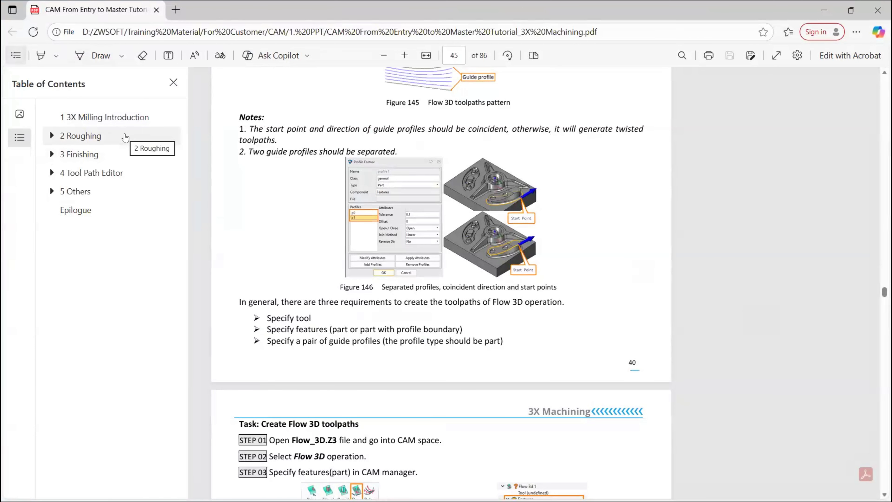
pyautogui.click(15, 55)
pyautogui.click(88, 116)
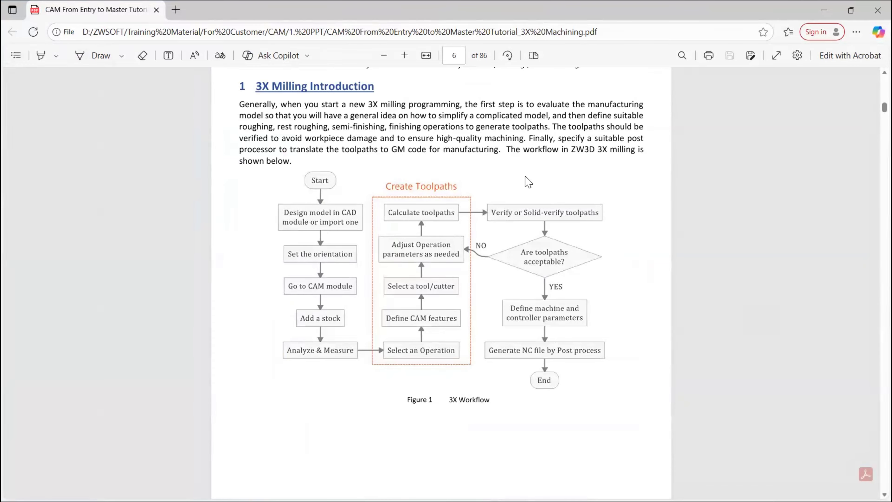
# Step: Read through the 3X workflow diagram, the Roughing operations table and the roughing task and frame pages of the tutorial
pyautogui.scroll(-15, 537, 207)
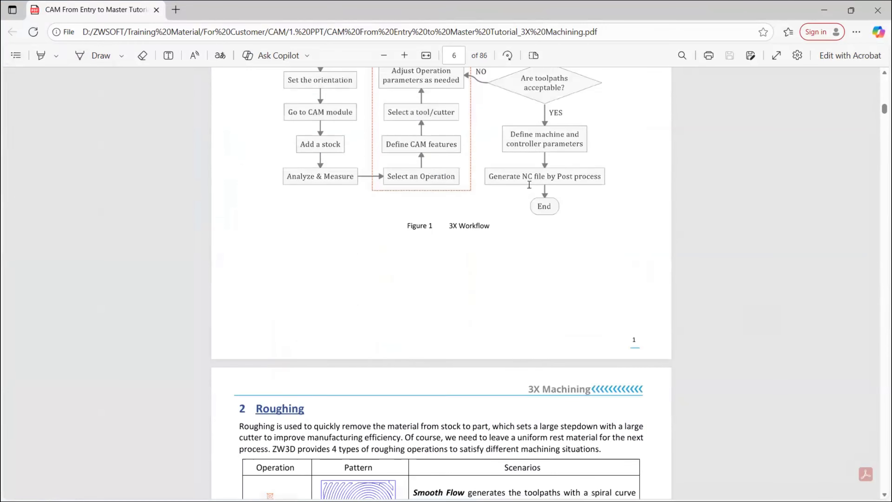
pyautogui.scroll(3, 628, 243)
pyautogui.scroll(3, 700, 251)
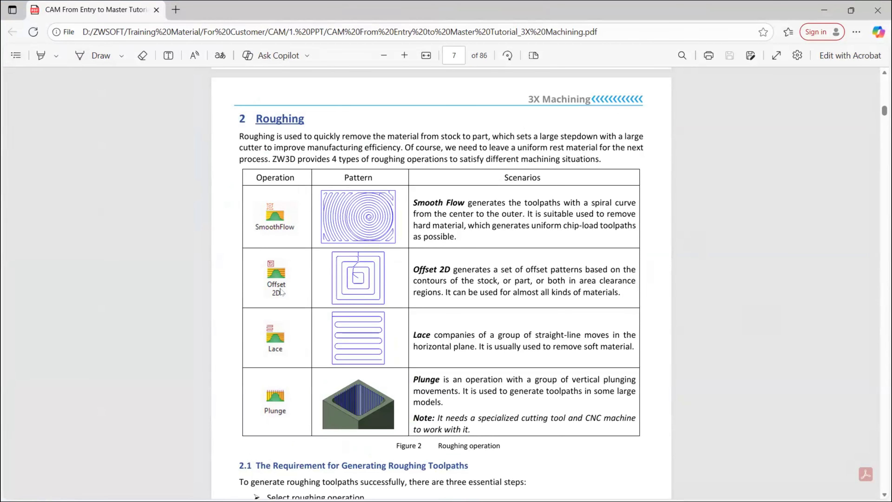
pyautogui.scroll(3, 295, 281)
pyautogui.scroll(-5, 288, 281)
pyautogui.keyDown('ctrl'); pyautogui.scroll(1, 265, 297); pyautogui.keyUp('ctrl')
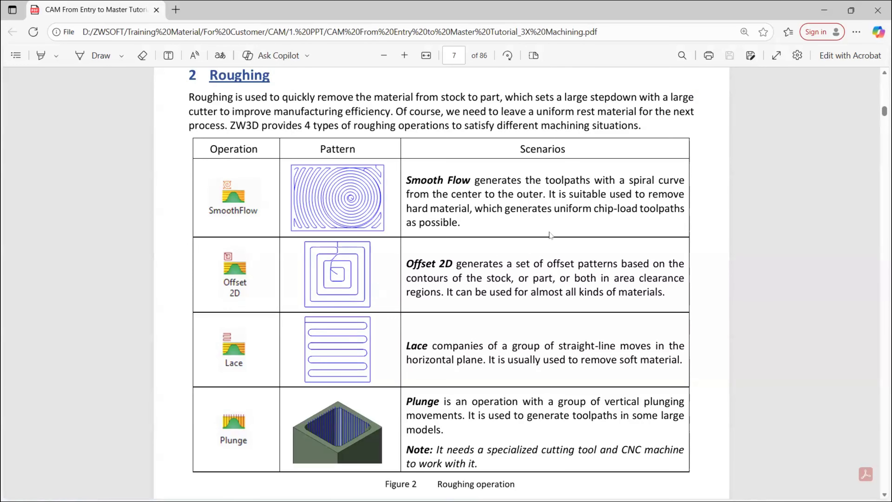
pyautogui.scroll(-5, 551, 236)
pyautogui.scroll(-8, 550, 237)
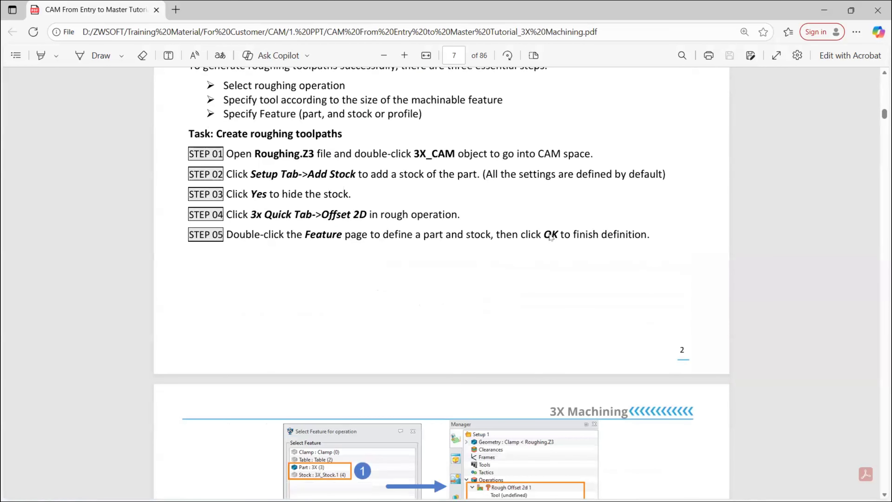
pyautogui.scroll(-20, 550, 237)
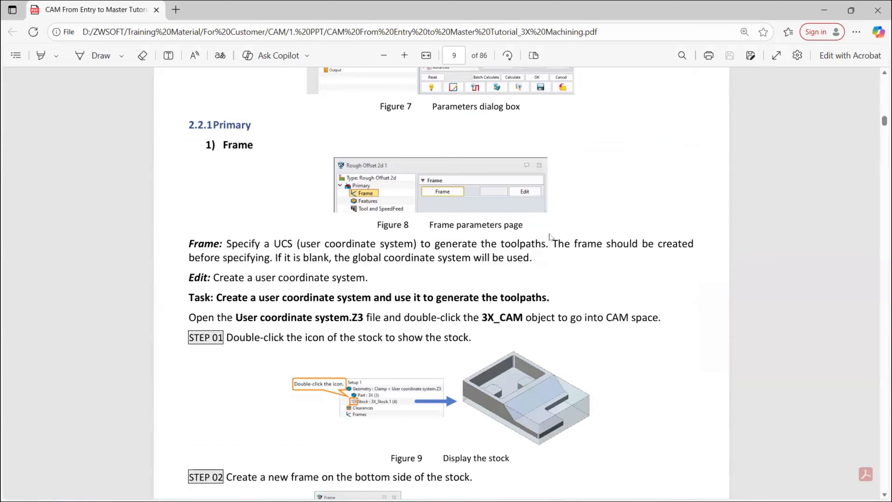
pyautogui.scroll(-18, 549, 236)
# Step: Go to the Finishing chapter and read its introduction and the Lace Operation description
pyautogui.click(16, 55)
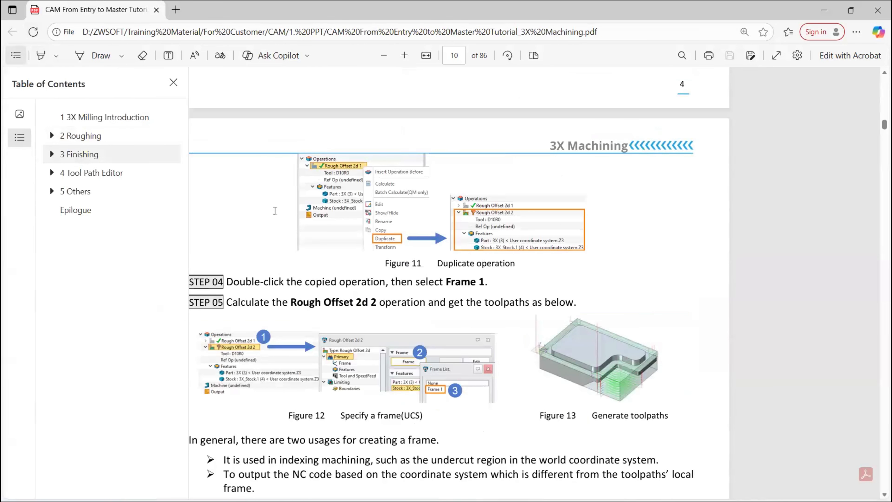
pyautogui.click(86, 154)
pyautogui.scroll(3, 315, 246)
pyautogui.scroll(-7, 316, 245)
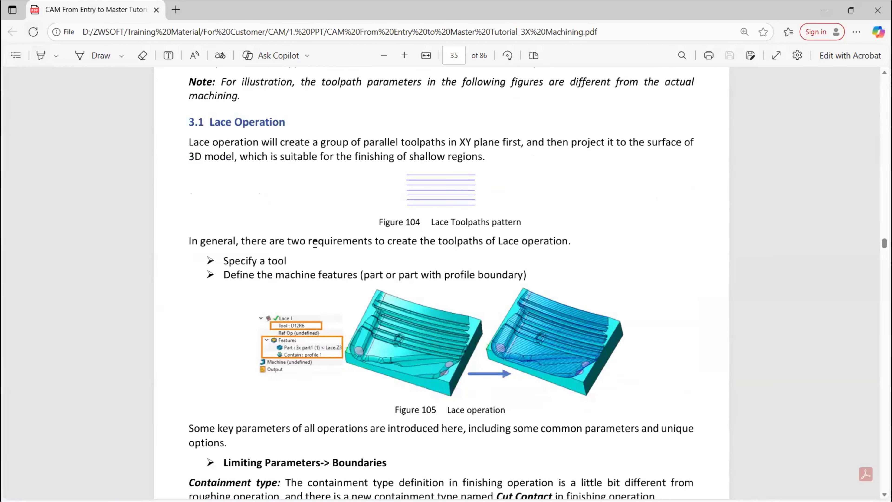
pyautogui.scroll(2, 315, 245)
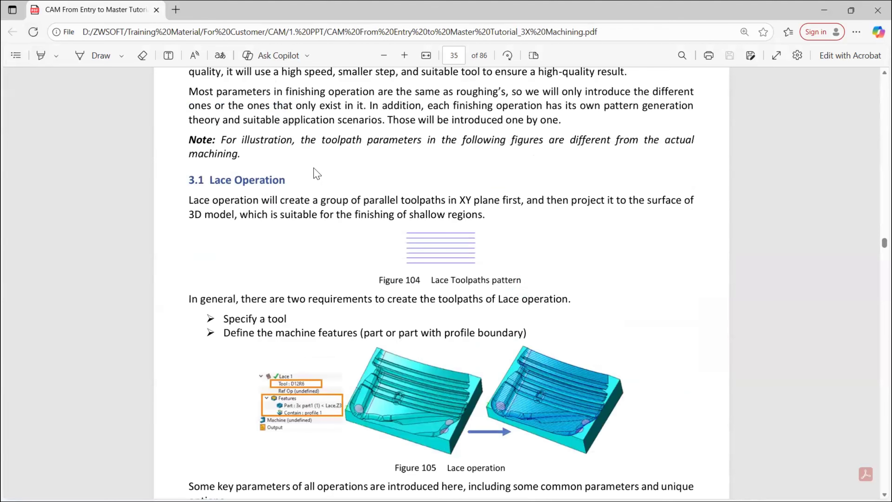
pyautogui.scroll(-1, 316, 173)
pyautogui.scroll(3, 316, 172)
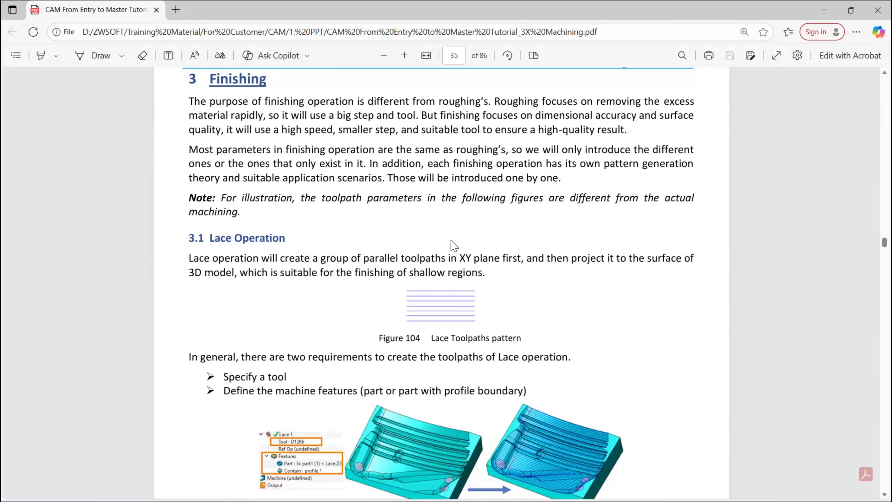
# Step: Read the requirements for Lace toolpaths and enlarge the Figure 105 Lace operation example
pyautogui.scroll(-10, 520, 397)
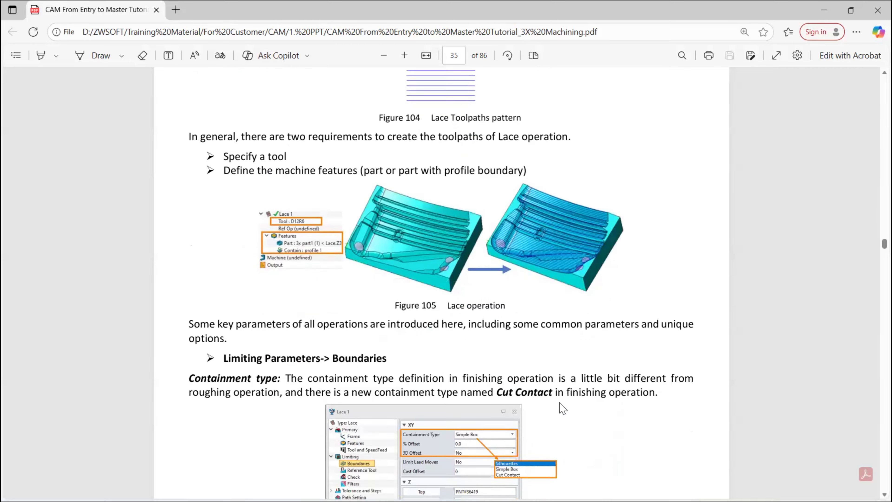
pyautogui.scroll(5, 522, 308)
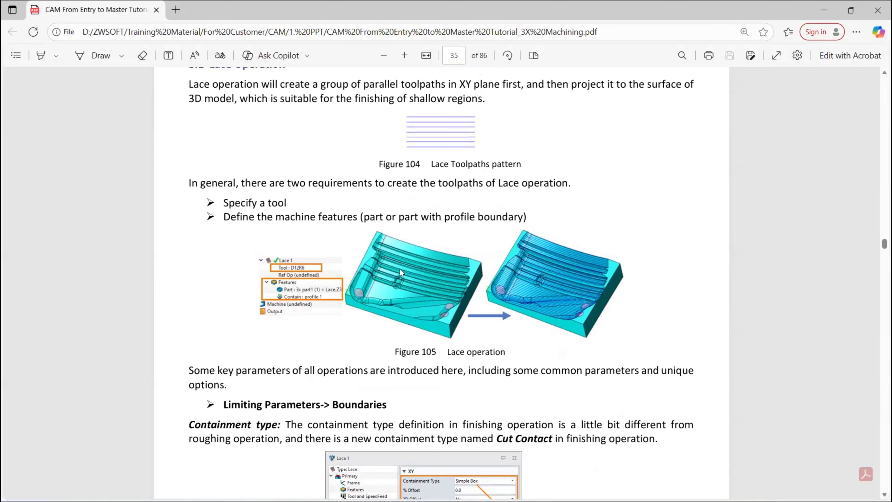
pyautogui.keyDown('ctrl'); pyautogui.scroll(3, 518, 301); pyautogui.keyUp('ctrl')
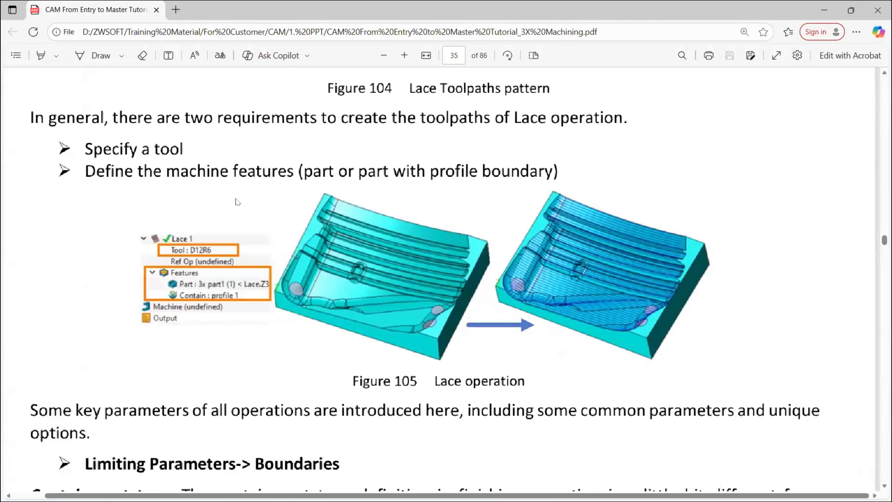
pyautogui.keyDown('ctrl'); pyautogui.scroll(2, 235, 198); pyautogui.keyUp('ctrl')
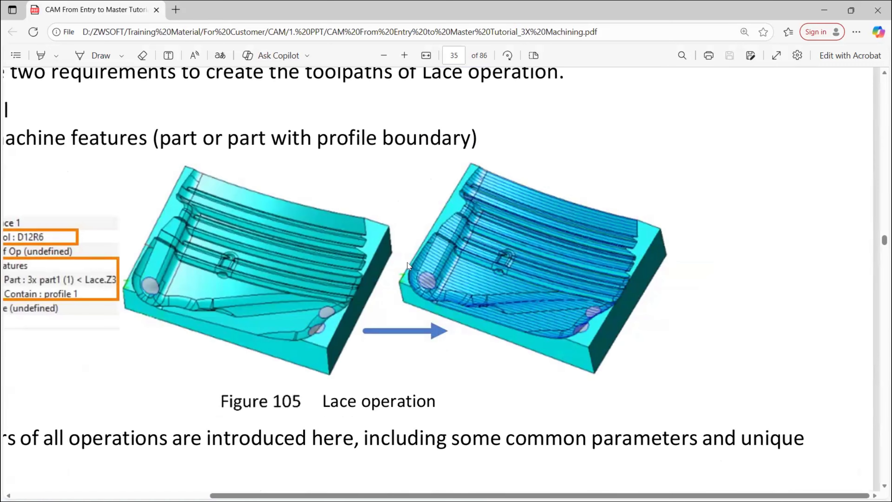
# Step: Switch back to the blow mold CAM plan in ZW3D and show the Lace 2 finishing toolpath in the cavity
pyautogui.moveTo(834, 79); pyautogui.dragTo(833, 78, button='middle')
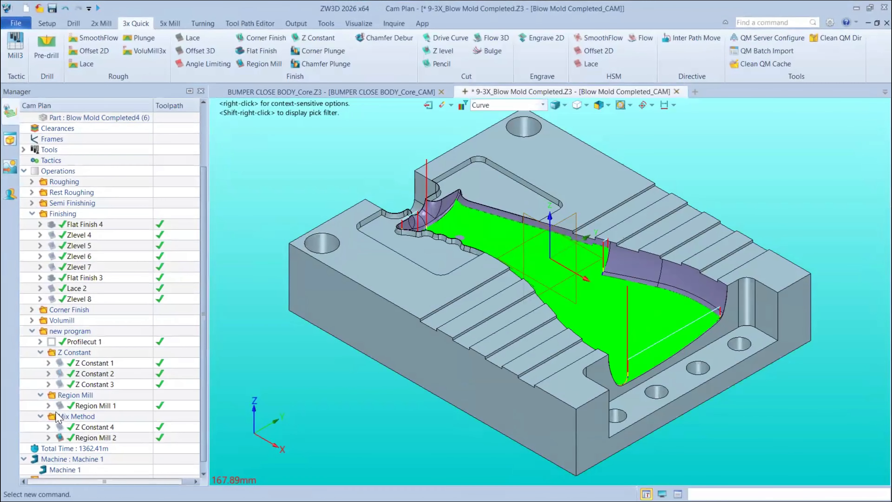
pyautogui.moveTo(346, 246); pyautogui.dragTo(56, 287, button='right')
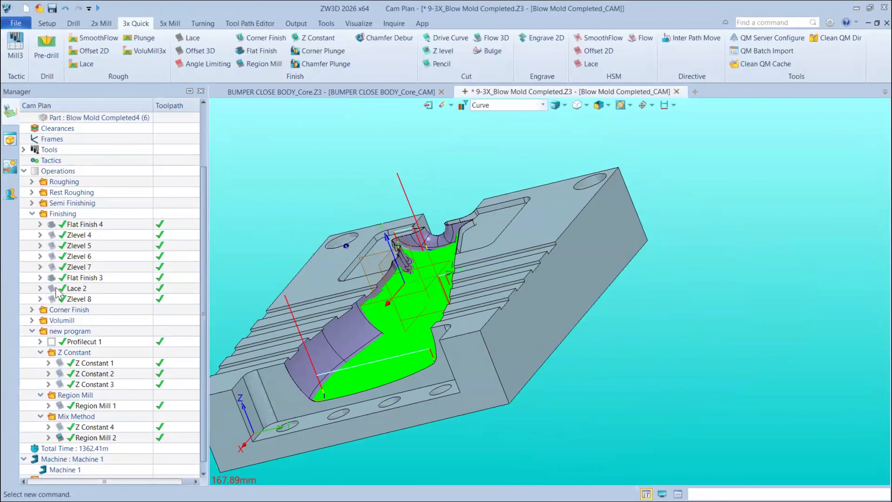
pyautogui.click(55, 288)
pyautogui.moveTo(550, 291); pyautogui.dragTo(409, 249, button='right')
pyautogui.scroll(2, 400, 267)
pyautogui.scroll(4, 512, 373)
pyautogui.scroll(-1, 597, 246)
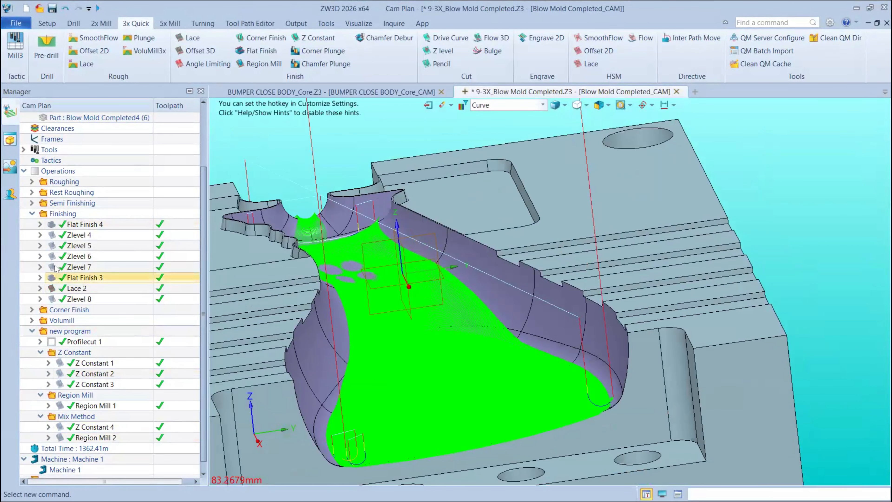
# Step: Show the Zlevel 8 toolpath alongside Lace 2 and inspect where the two meet on the bottle cavity walls
pyautogui.click(55, 266)
pyautogui.click(54, 266)
pyautogui.click(53, 299)
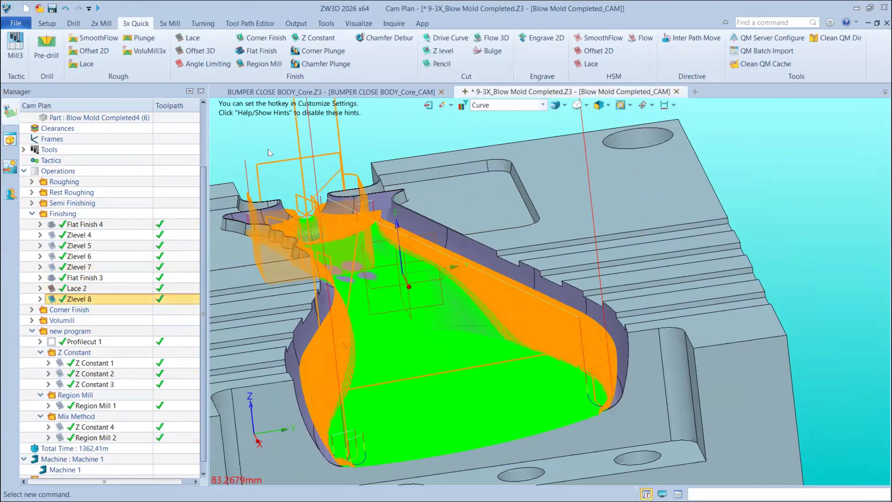
pyautogui.click(268, 150)
pyautogui.moveTo(279, 140); pyautogui.dragTo(408, 259, button='right')
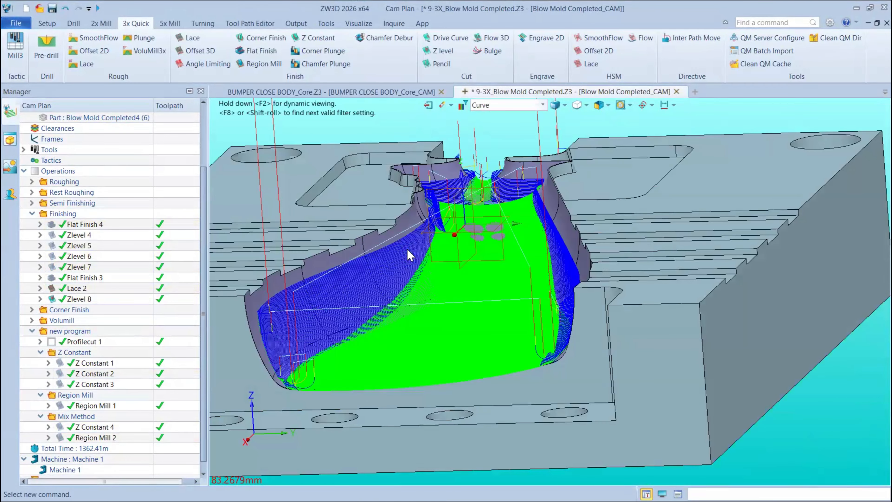
pyautogui.scroll(3, 409, 255)
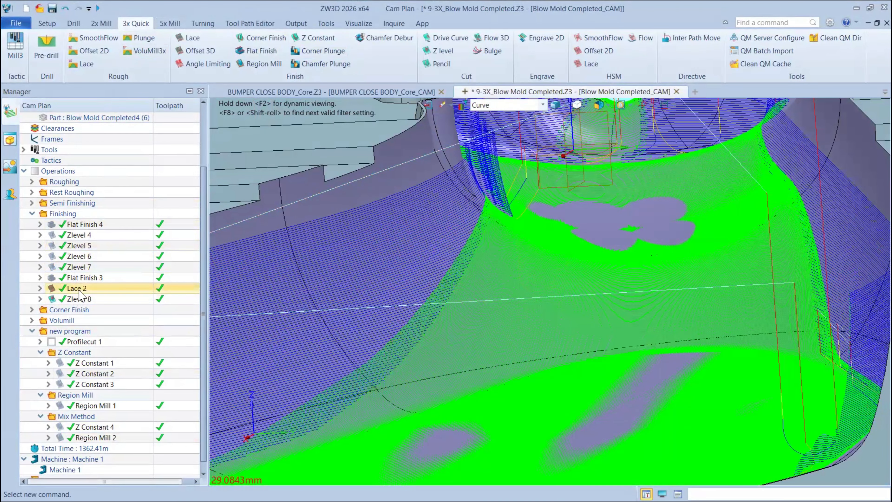
pyautogui.click(80, 300)
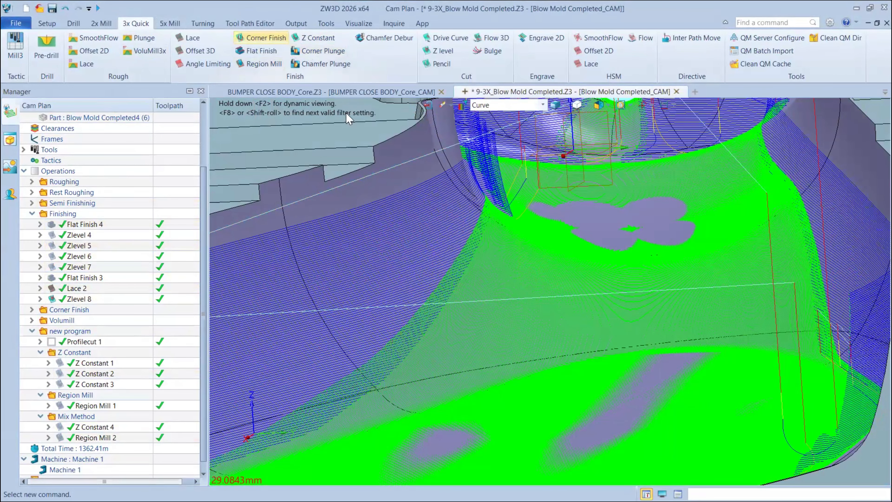
pyautogui.scroll(-2, 536, 257)
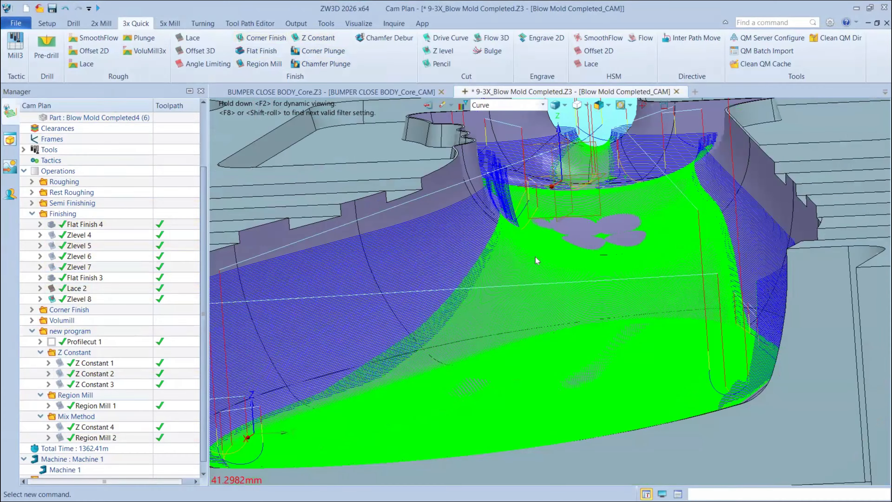
pyautogui.moveTo(564, 248); pyautogui.dragTo(578, 270, button='right')
pyautogui.scroll(-3, 480, 263)
pyautogui.moveTo(480, 262); pyautogui.dragTo(534, 257, button='right')
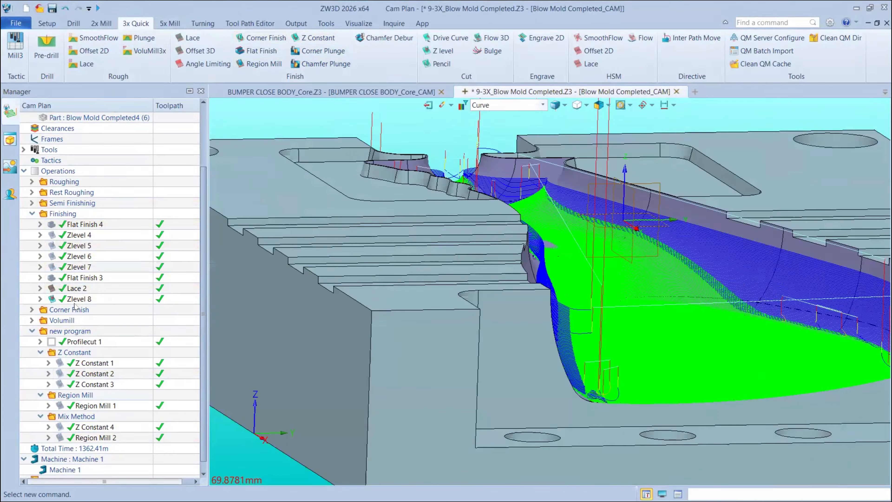
# Step: Hide the Lace 2 and Zlevel 8 toolpaths so only the blow mold model is displayed
pyautogui.click(53, 291)
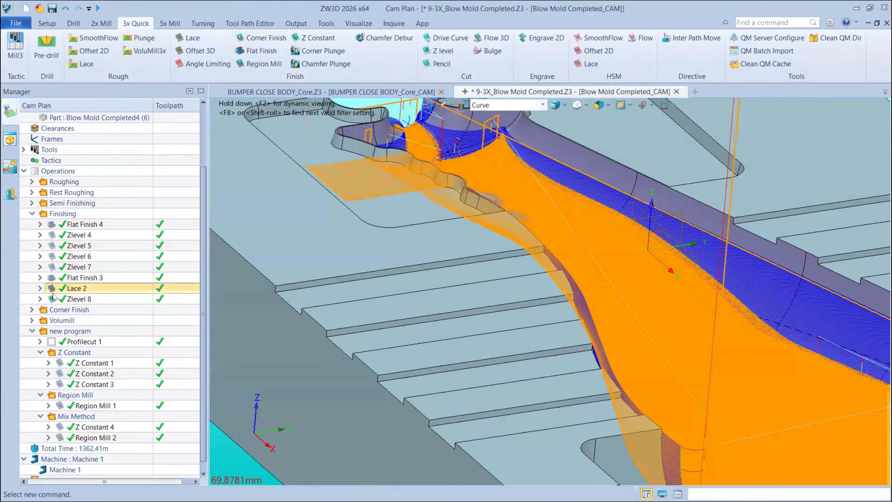
pyautogui.click(53, 300)
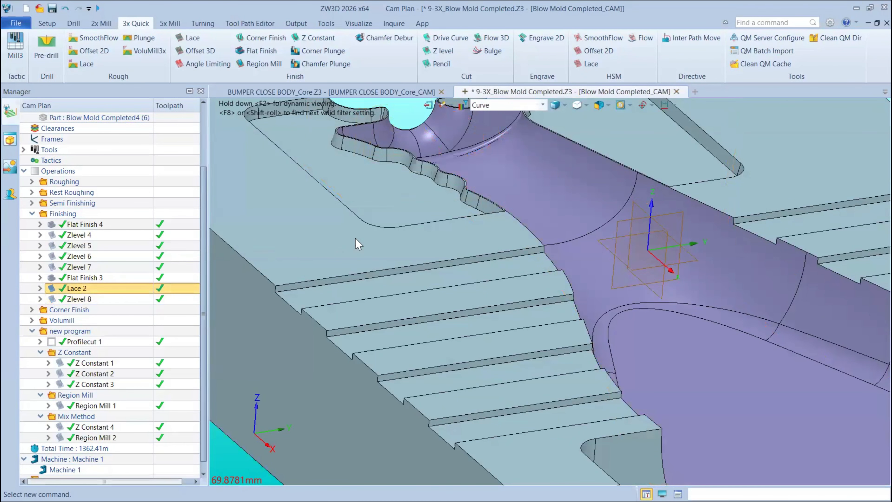
pyautogui.scroll(-5, 358, 244)
# Step: View the BUMPER CLOSE BODY_Core CAM plan briefly and return to the blow mold plan
pyautogui.click(316, 91)
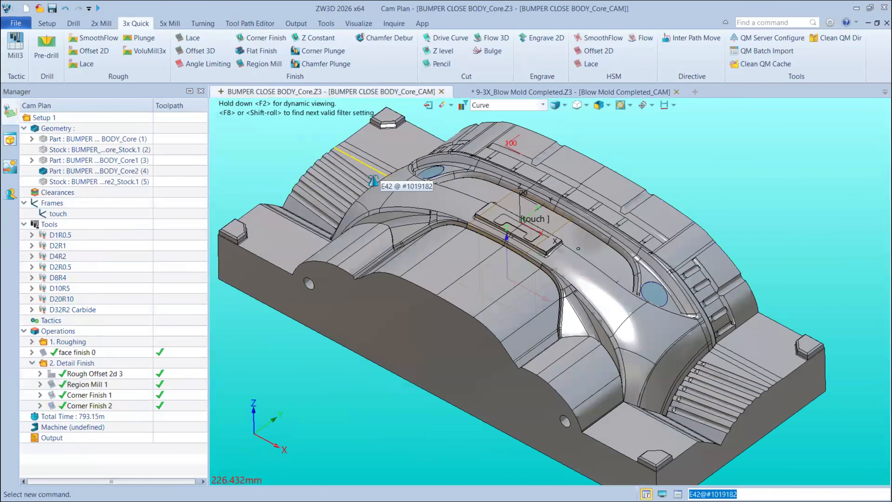
pyautogui.moveTo(374, 181); pyautogui.dragTo(362, 186, button='right')
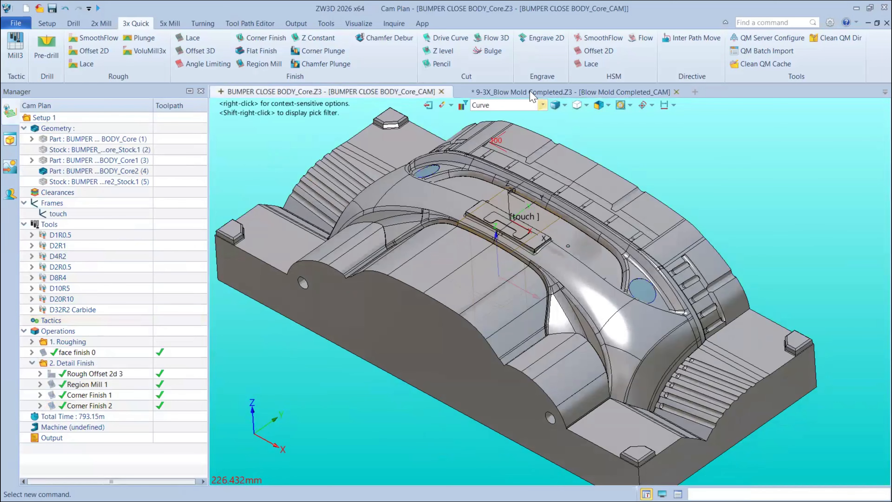
pyautogui.click(532, 92)
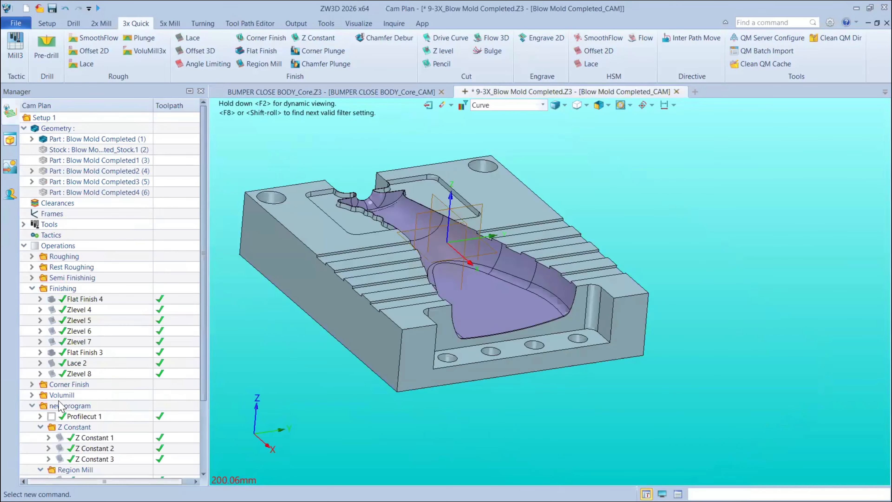
# Step: Open a new Angle Limiting operation, review its flat and steep region tolerance and step settings, and close it
pyautogui.click(190, 65)
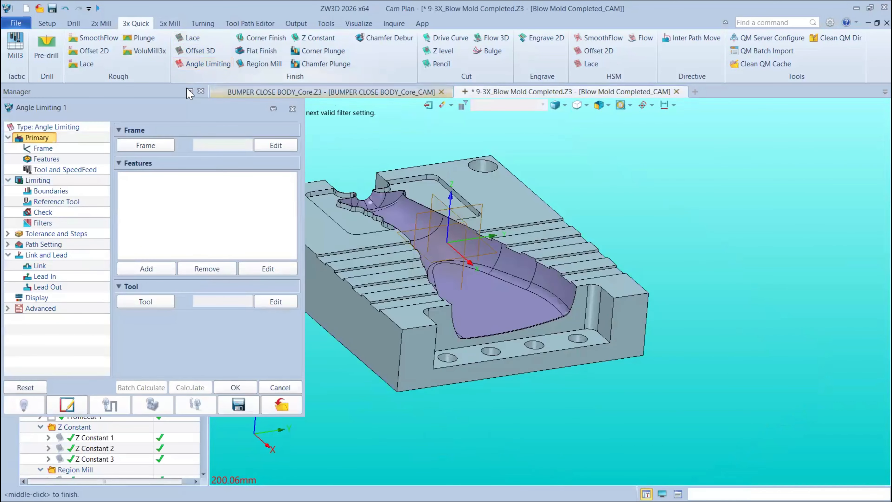
pyautogui.click(134, 249)
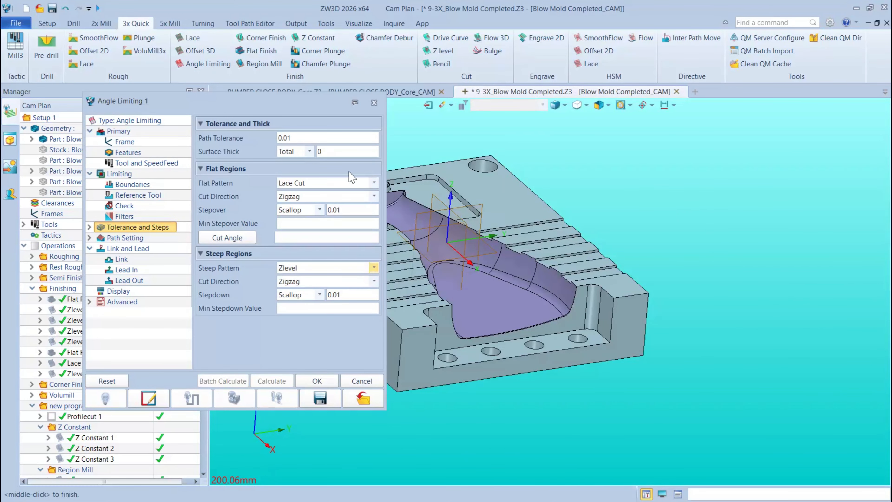
pyautogui.click(374, 103)
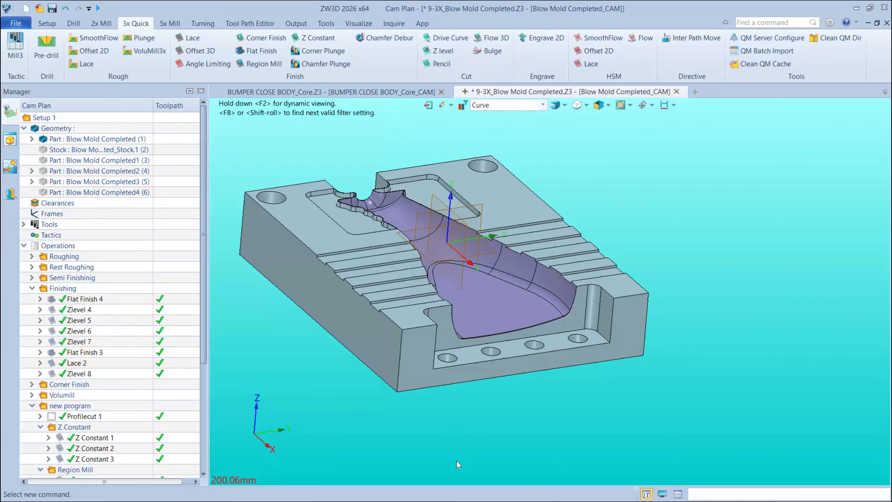
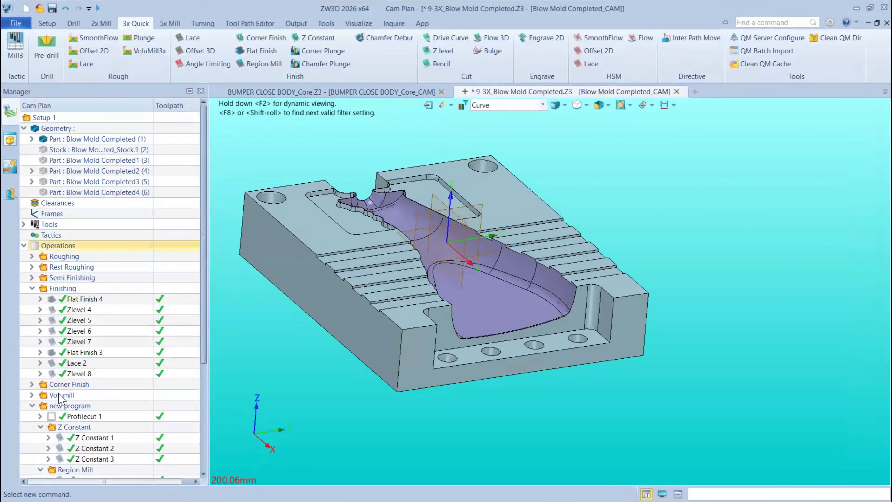
# Step: Switch to the BUMPER CLOSE BODY_Core plan and show the Corner Finish 1 toolpath, examining it around the core's corners
pyautogui.click(331, 92)
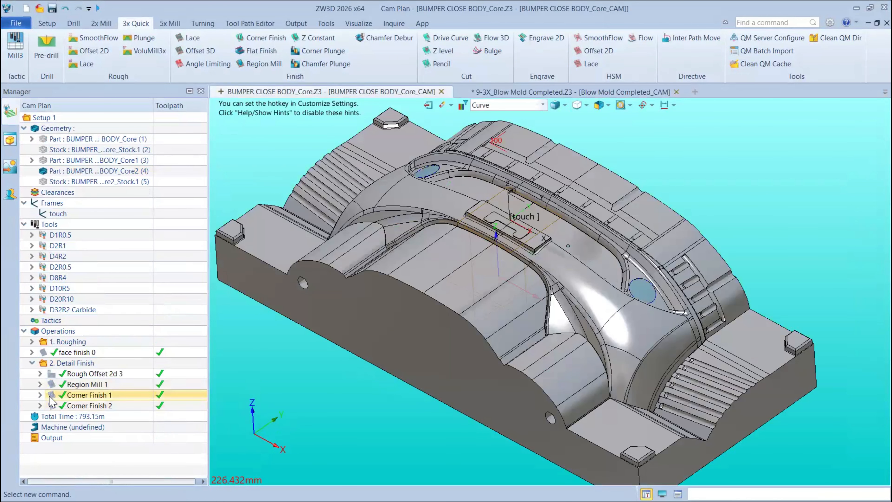
pyautogui.click(51, 396)
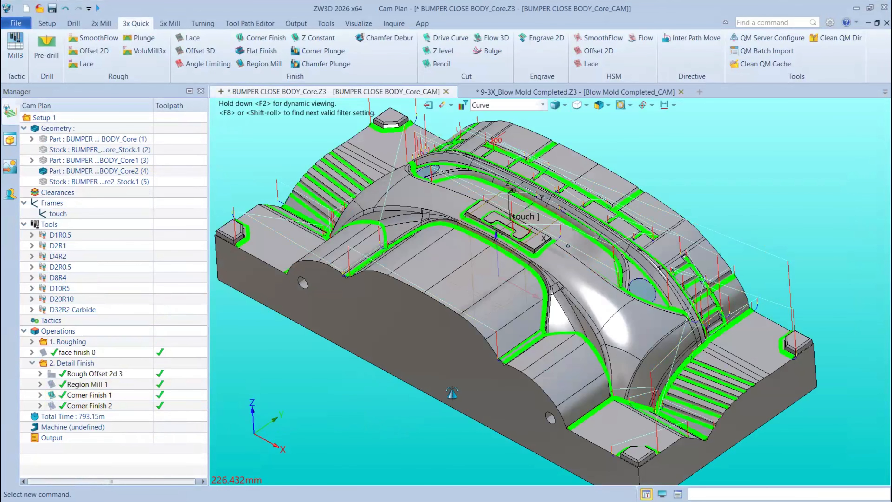
pyautogui.moveTo(453, 396); pyautogui.dragTo(587, 213, button='middle')
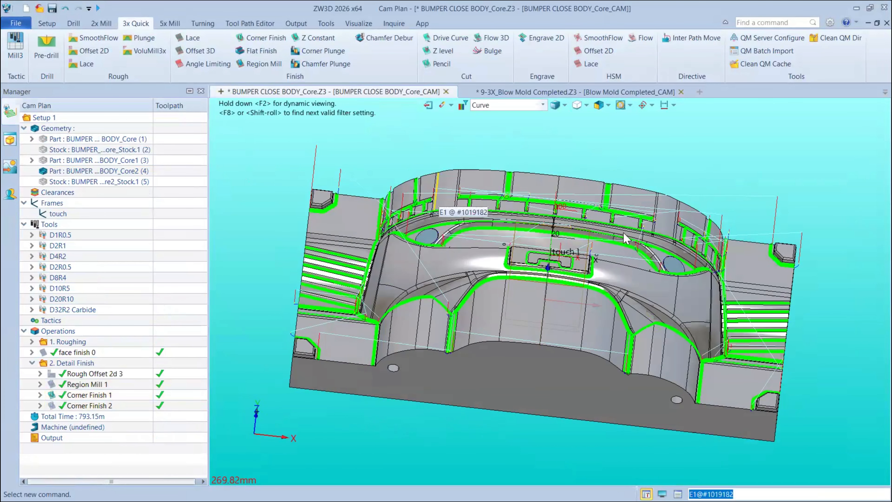
pyautogui.scroll(3, 597, 239)
pyautogui.scroll(-3, 274, 220)
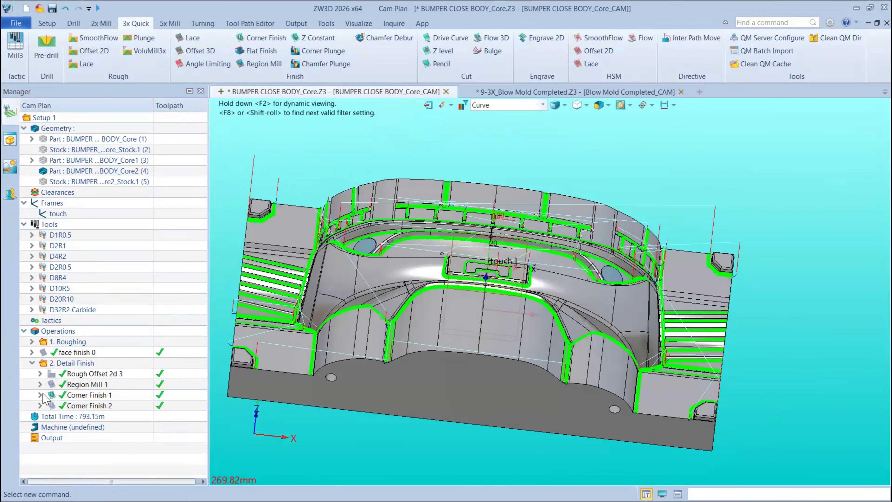
# Step: Hide the Corner Finish 1 toolpath and examine the bare corner fillets of the bumper core
pyautogui.scroll(3, 593, 268)
pyautogui.scroll(-3, 238, 196)
pyautogui.moveTo(238, 195); pyautogui.dragTo(241, 405, button='middle')
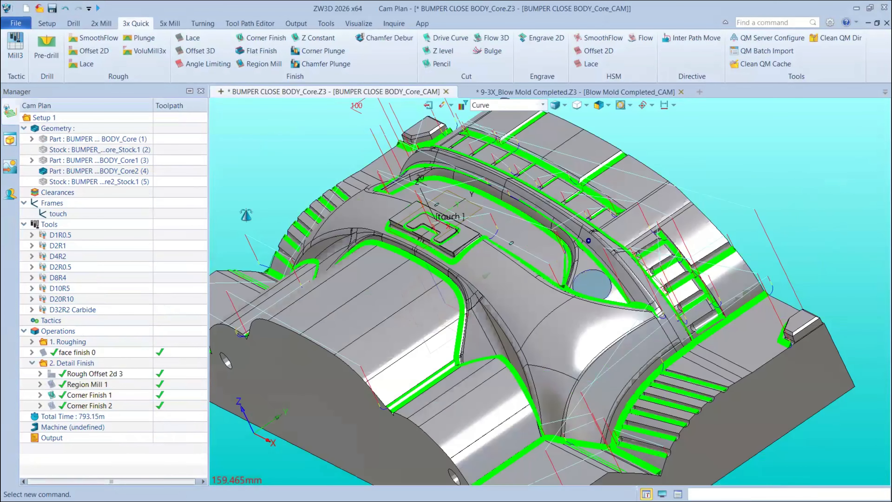
pyautogui.click(604, 203)
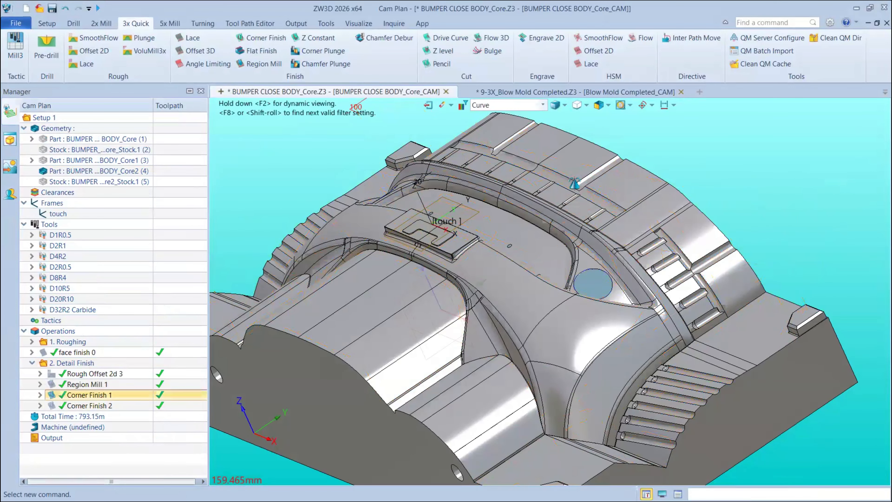
pyautogui.scroll(5, 597, 206)
pyautogui.scroll(4, 597, 210)
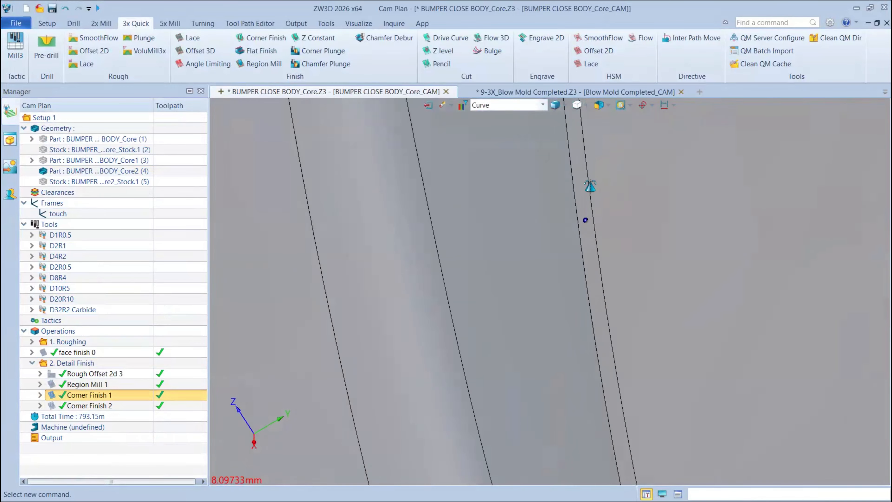
pyautogui.scroll(-8, 562, 229)
pyautogui.moveTo(563, 229); pyautogui.dragTo(632, 226, button='right')
# Step: Show the Corner Finish 1 toolpath again and view it across the whole core
pyautogui.click(51, 395)
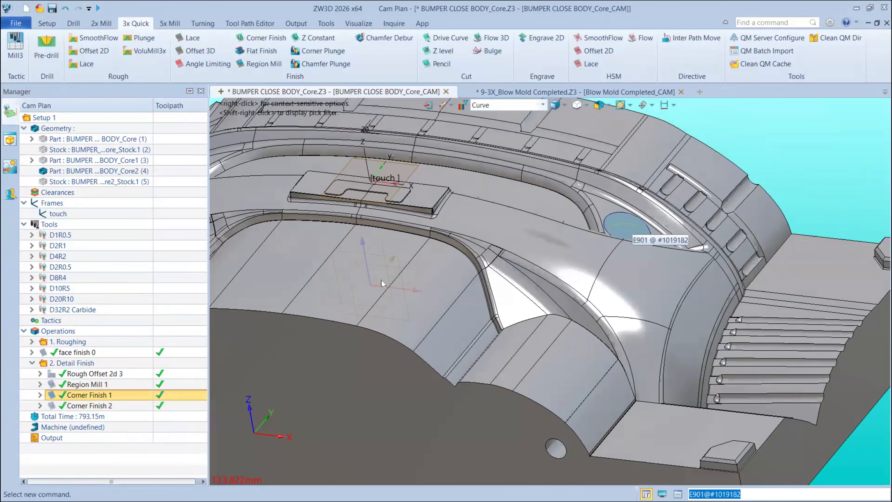
pyautogui.scroll(-2, 388, 283)
pyautogui.moveTo(495, 241); pyautogui.dragTo(623, 207, button='right')
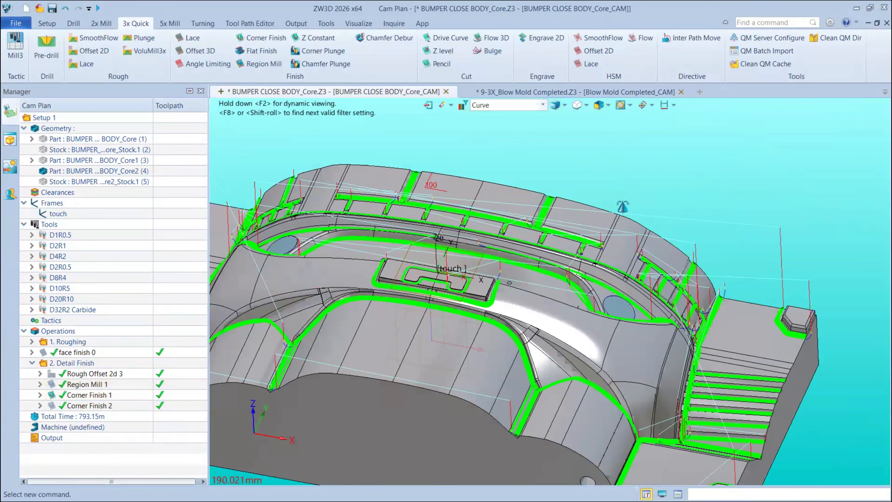
pyautogui.scroll(-1, 424, 291)
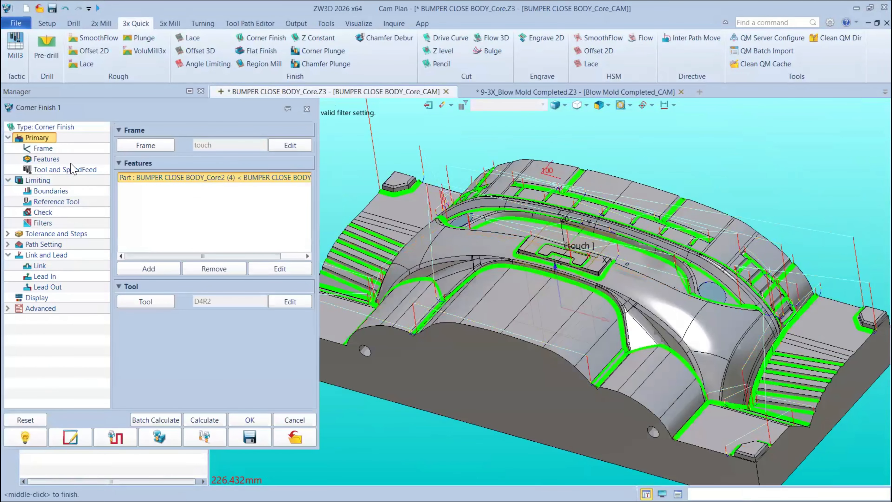
# Step: Review the tool, speed and feed, and reference tool settings of Corner Finish 1, and close the operation
pyautogui.click(90, 175)
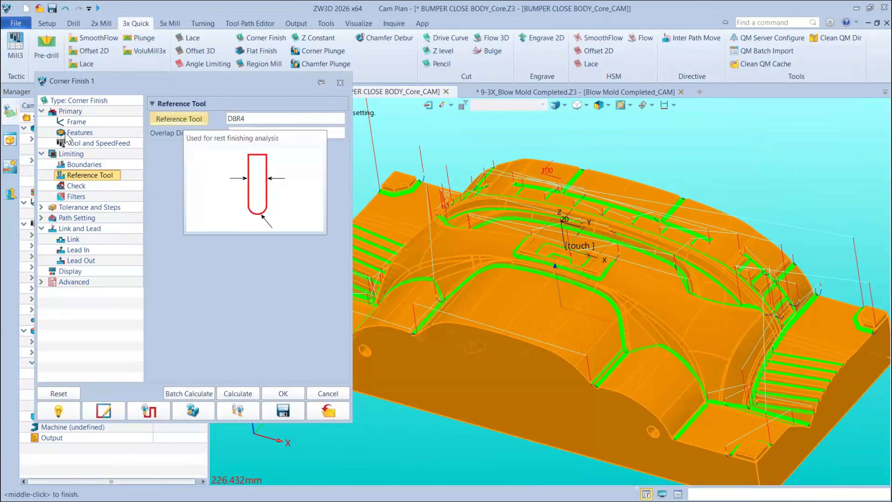
pyautogui.click(78, 143)
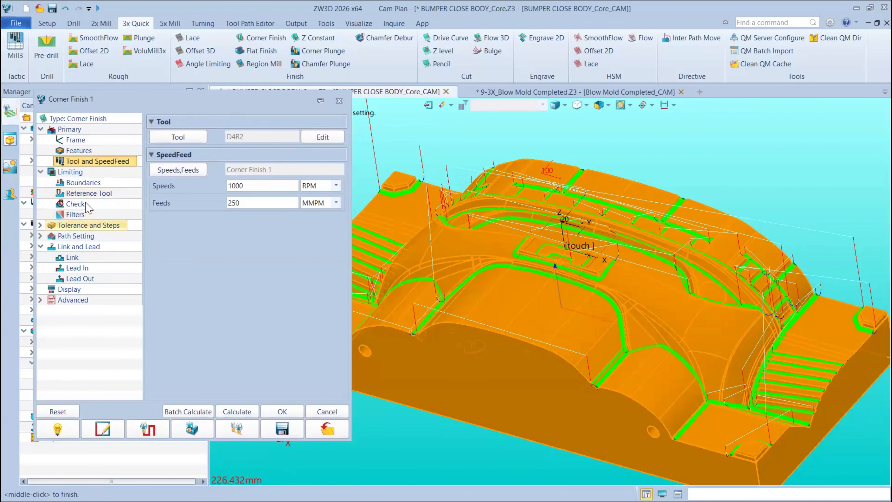
pyautogui.click(90, 194)
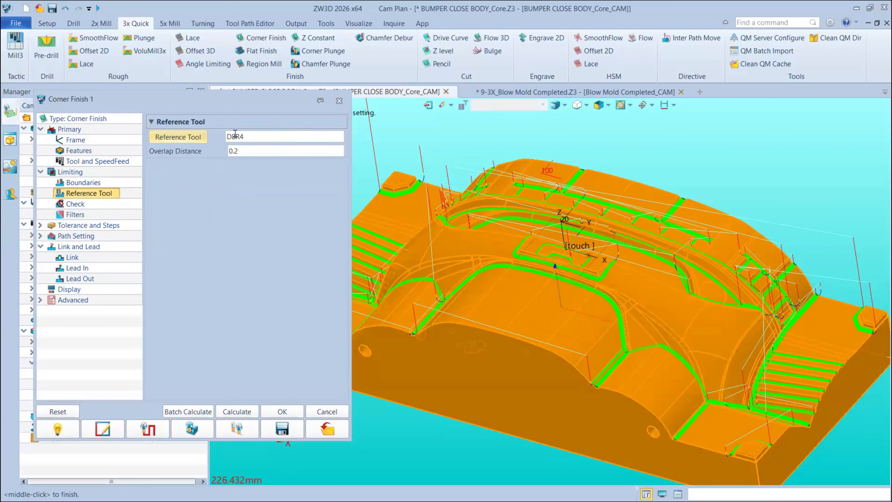
pyautogui.moveTo(188, 111); pyautogui.dragTo(358, 112)
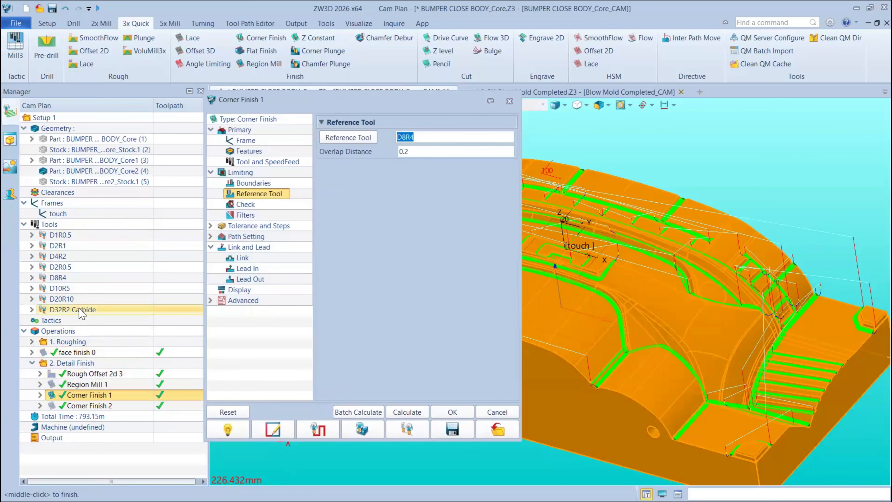
pyautogui.click(509, 102)
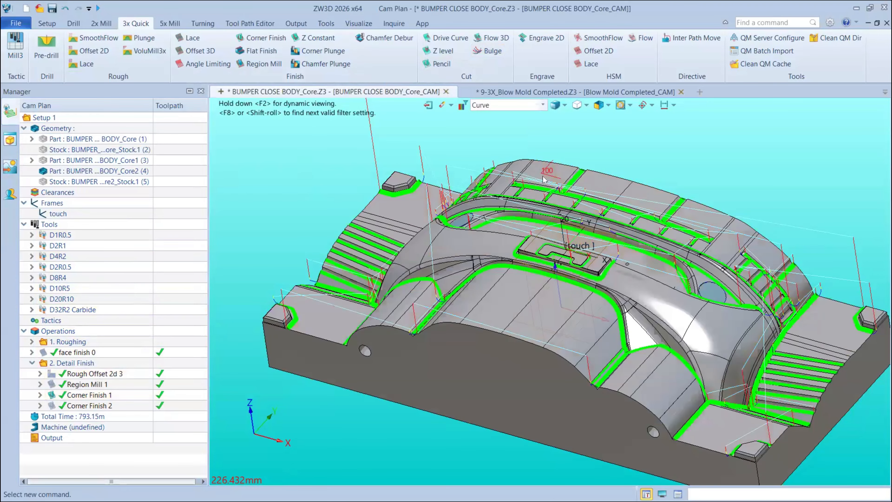
# Step: Display the Corner Finish 2 toolpath in place of Corner Finish 1 and examine it along the core's corners and grooves
pyautogui.moveTo(538, 193); pyautogui.dragTo(271, 305, button='right')
pyautogui.scroll(10, 291, 215)
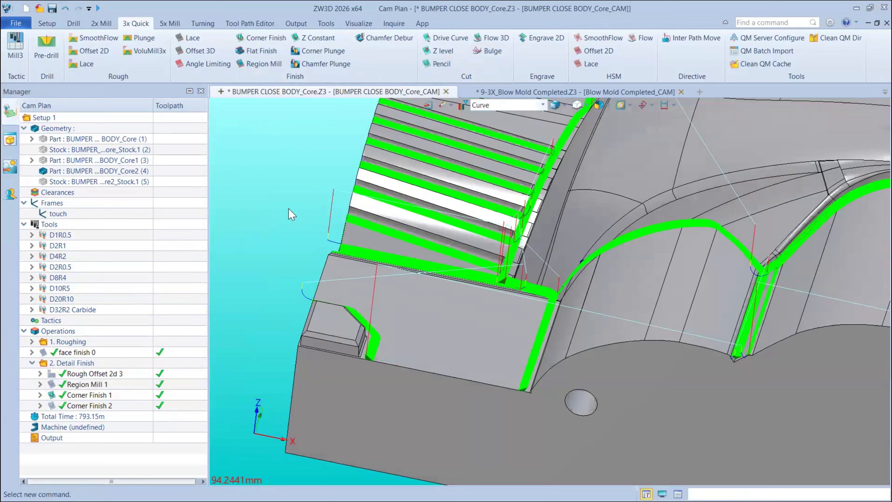
pyautogui.moveTo(290, 215); pyautogui.dragTo(267, 229, button='right')
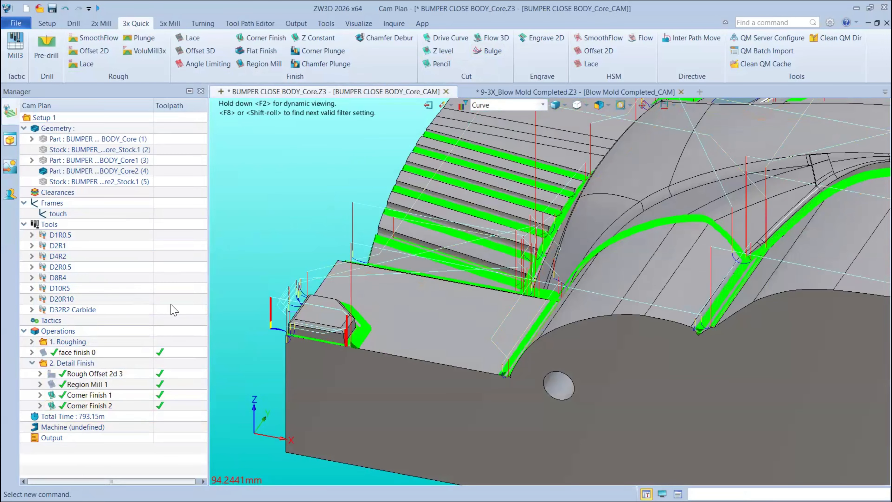
pyautogui.click(51, 395)
pyautogui.scroll(-3, 293, 200)
pyautogui.moveTo(502, 190); pyautogui.dragTo(411, 226, button='middle')
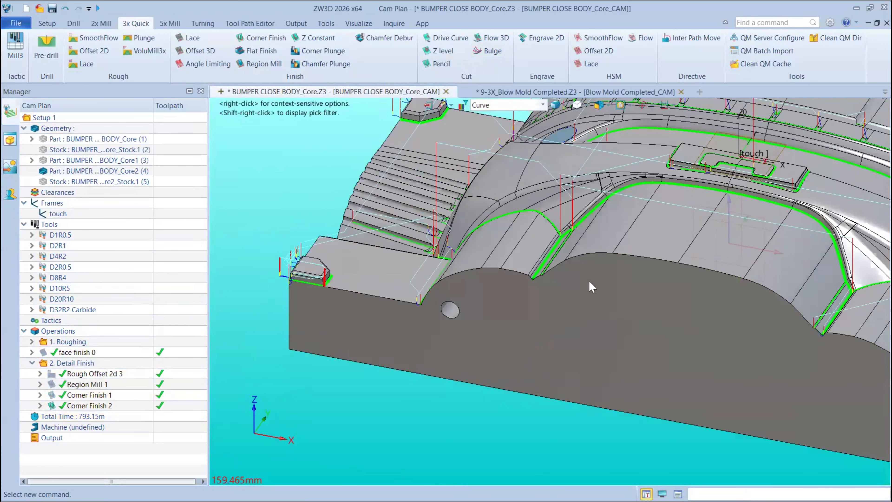
pyautogui.moveTo(539, 266); pyautogui.dragTo(542, 285, button='middle')
pyautogui.scroll(-4, 541, 281)
pyautogui.moveTo(542, 271); pyautogui.dragTo(488, 285, button='right')
# Step: Check which tools Corner Finish 2 and Corner Finish 1 use, and hide the Corner Finish 2 toolpath
pyautogui.click(41, 406)
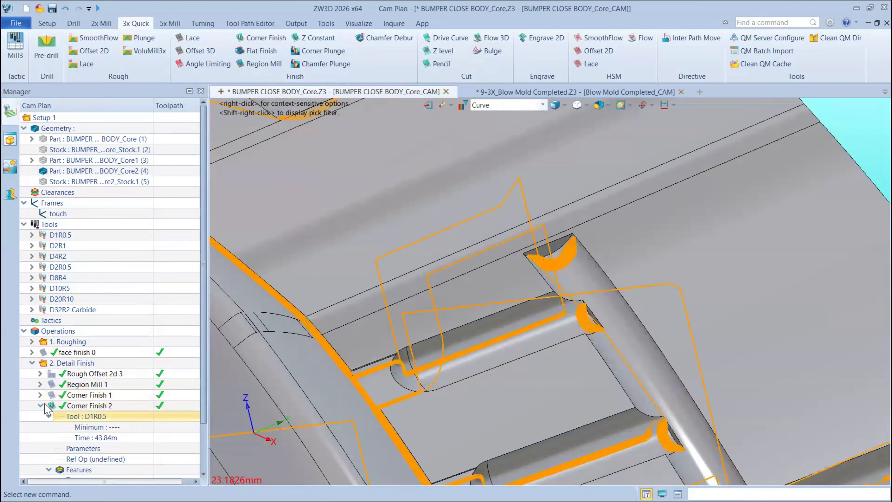
pyautogui.click(40, 395)
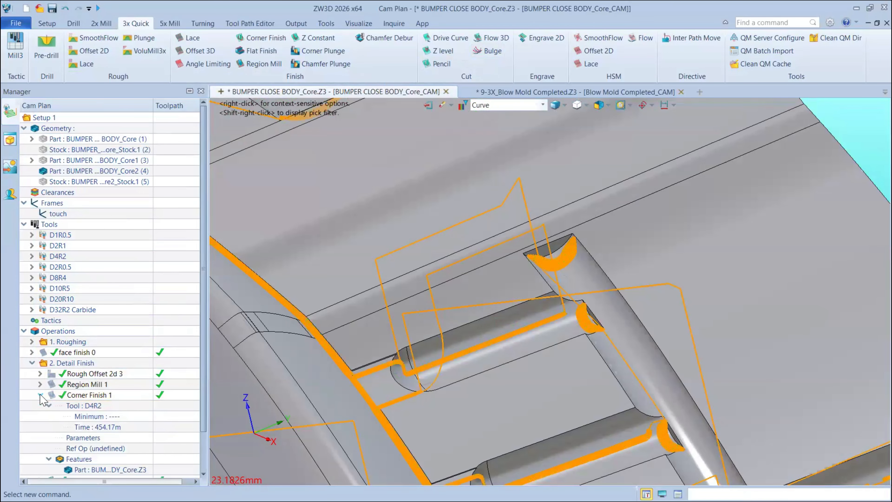
pyautogui.click(40, 395)
pyautogui.click(52, 406)
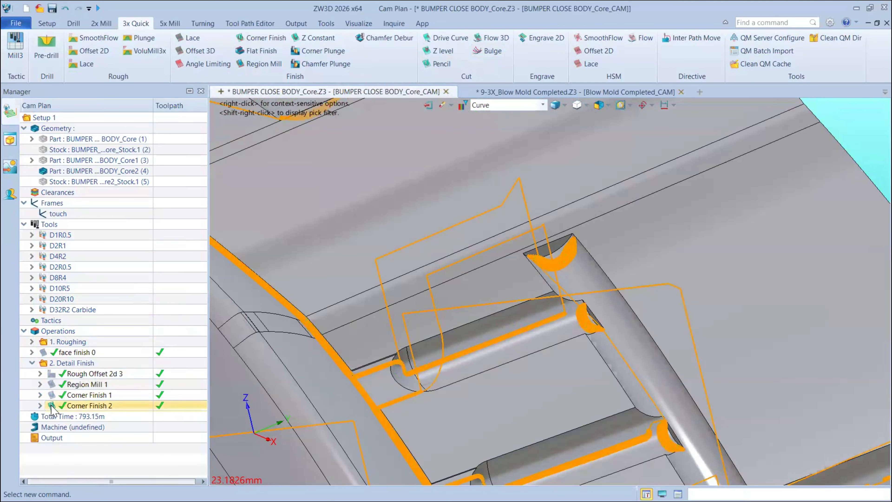
pyautogui.scroll(-5, 423, 219)
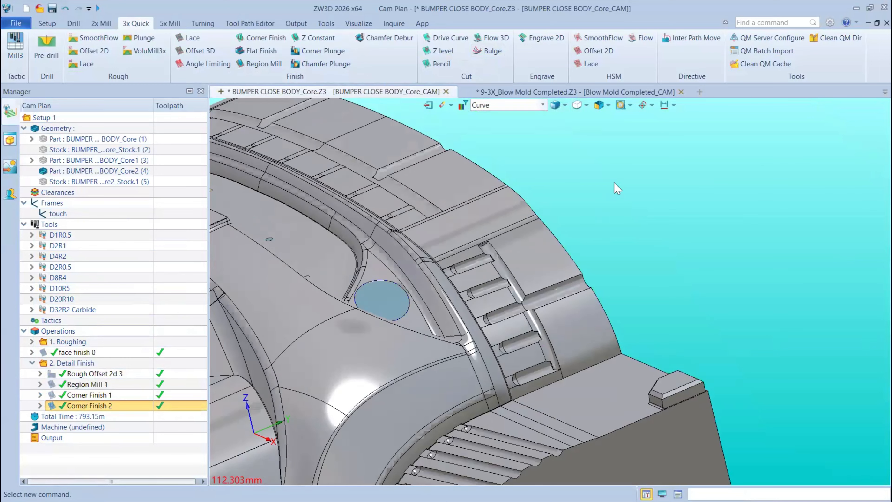
pyautogui.click(615, 183)
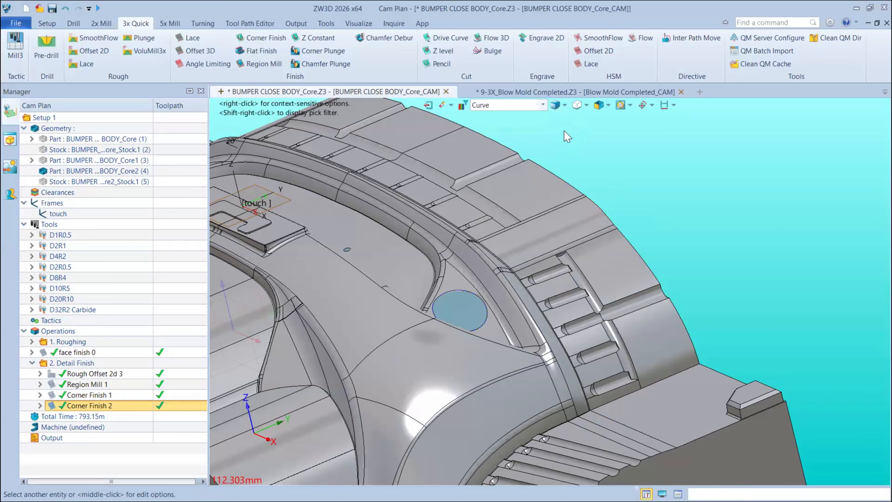
pyautogui.click(109, 26)
pyautogui.click(171, 23)
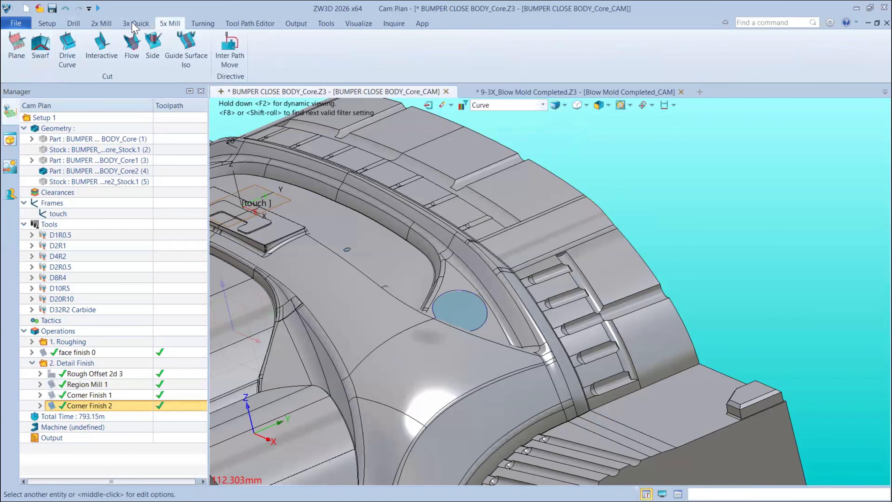
pyautogui.click(107, 24)
pyautogui.click(137, 26)
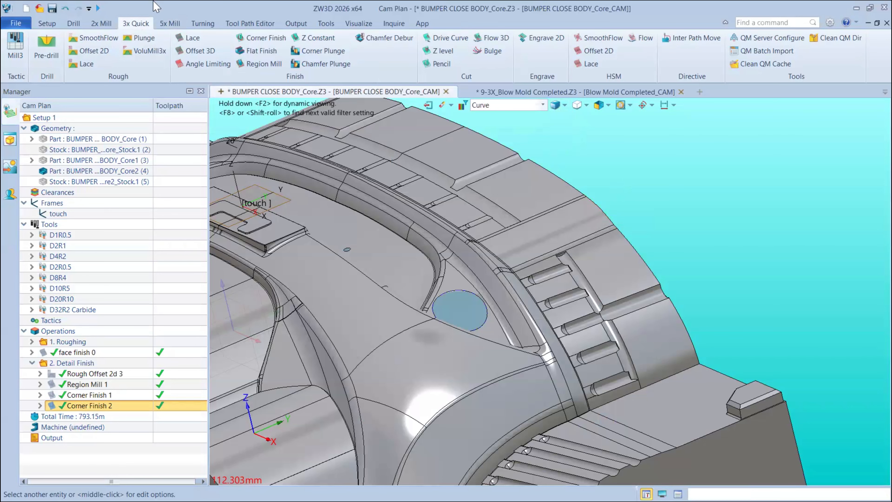
# Step: Collapse the Detail Finish, Geometry and Frames entries of the CAM plan and expand the Roughing folder to review its operations
pyautogui.scroll(-2, 481, 224)
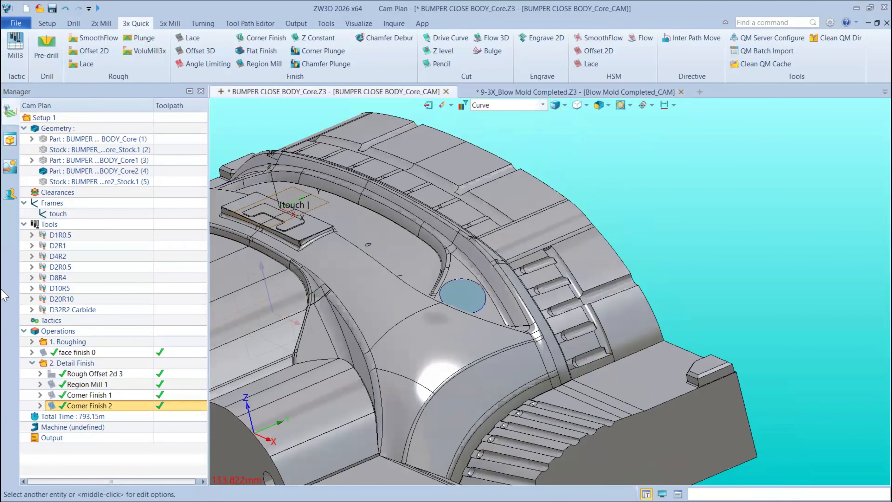
pyautogui.click(32, 363)
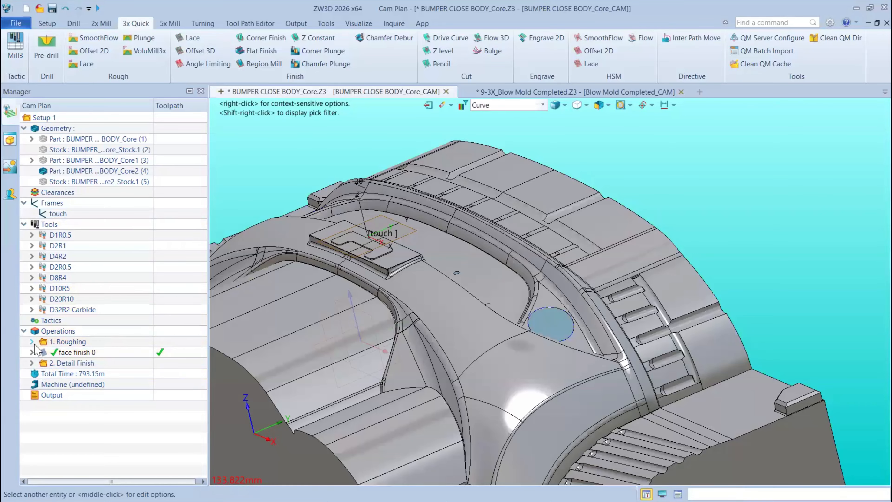
pyautogui.scroll(-4, 264, 183)
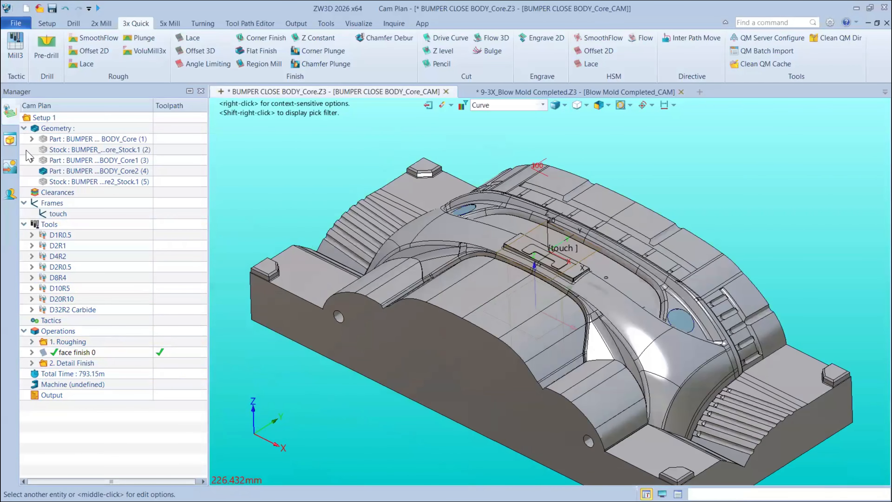
pyautogui.click(24, 128)
pyautogui.click(24, 149)
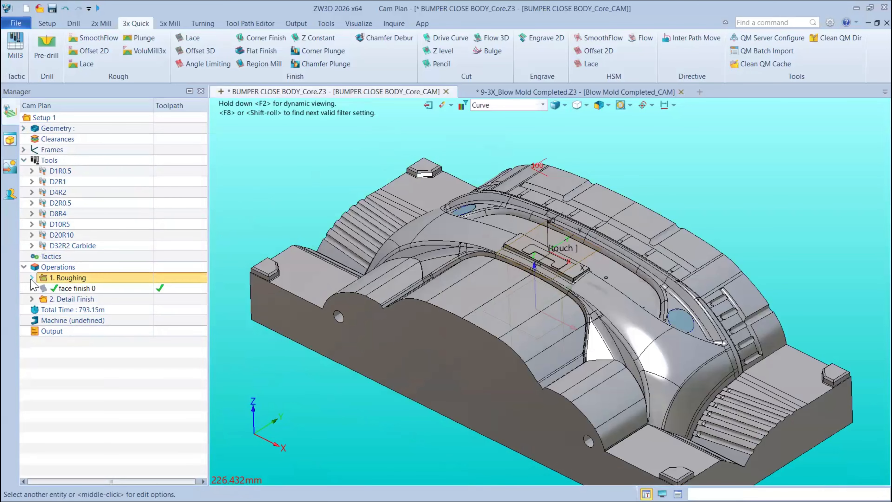
pyautogui.click(32, 277)
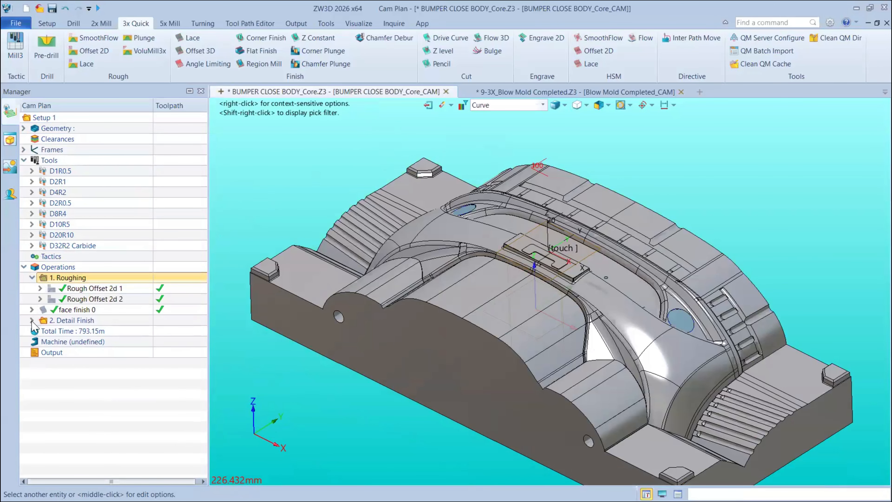
pyautogui.click(32, 309)
pyautogui.click(32, 310)
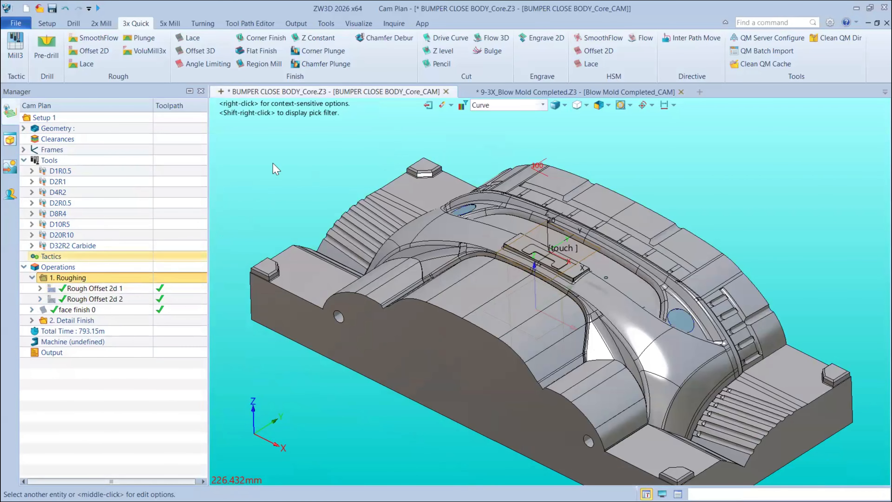
# Step: Measure the surface curvature at two points on the ribbed side area of the core
pyautogui.moveTo(321, 200); pyautogui.dragTo(389, 253, button='middle')
pyautogui.moveTo(389, 252); pyautogui.dragTo(418, 235, button='right')
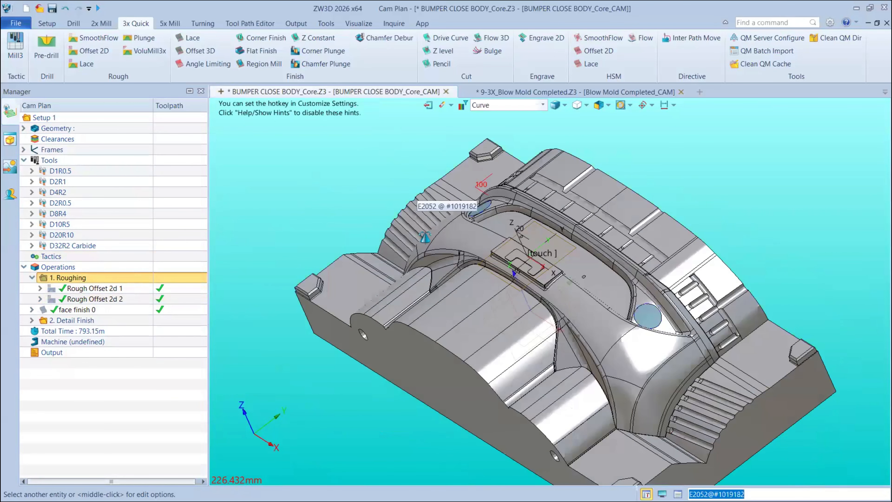
pyautogui.scroll(4, 394, 246)
pyautogui.scroll(3, 387, 210)
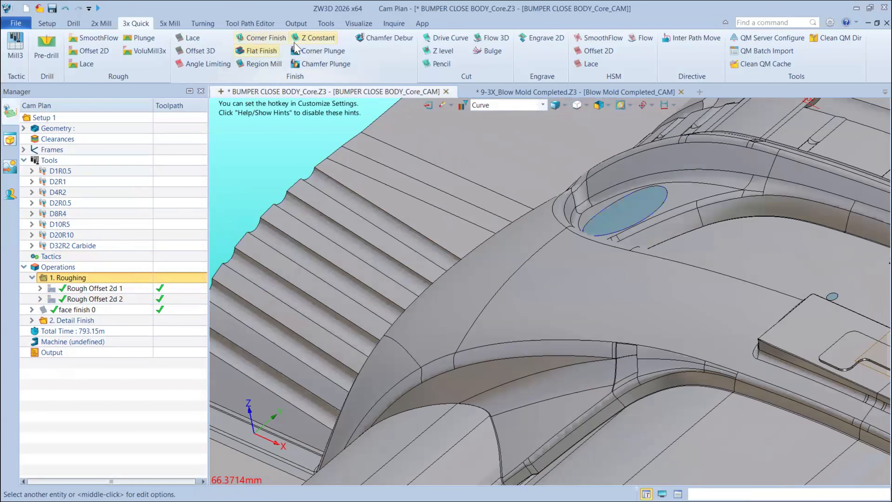
pyautogui.scroll(-7, 340, 50)
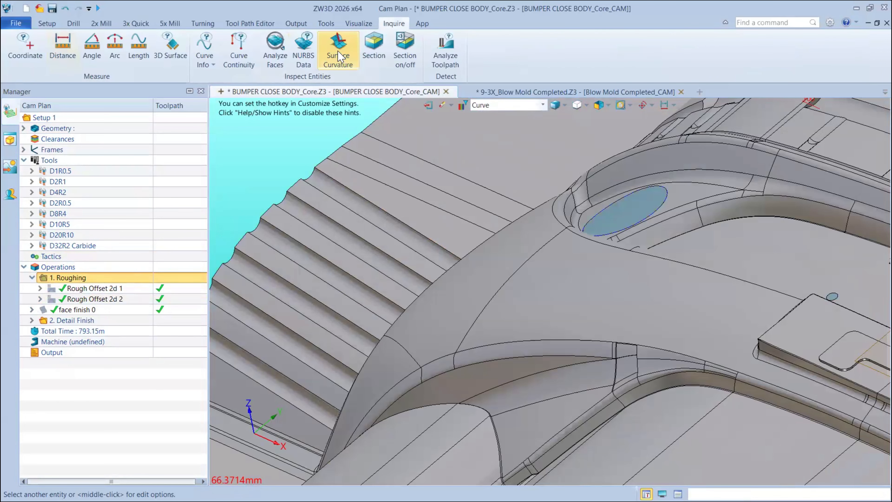
pyautogui.click(338, 49)
pyautogui.click(399, 189)
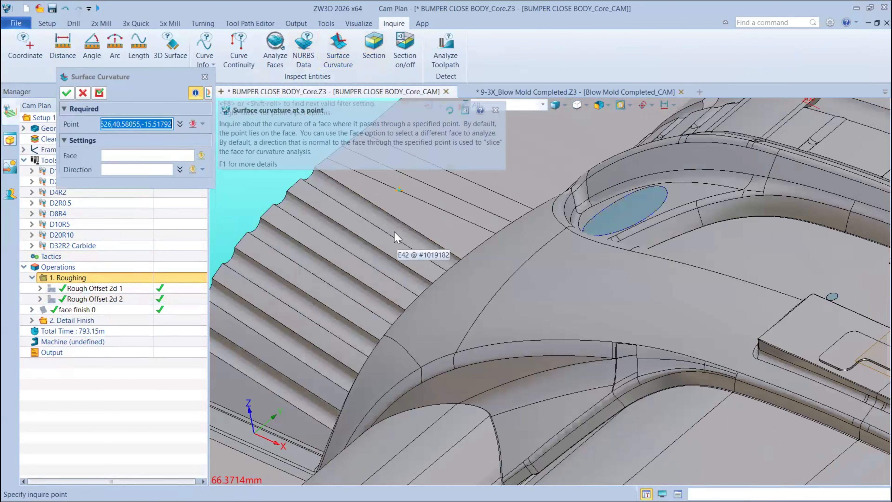
pyautogui.click(384, 222)
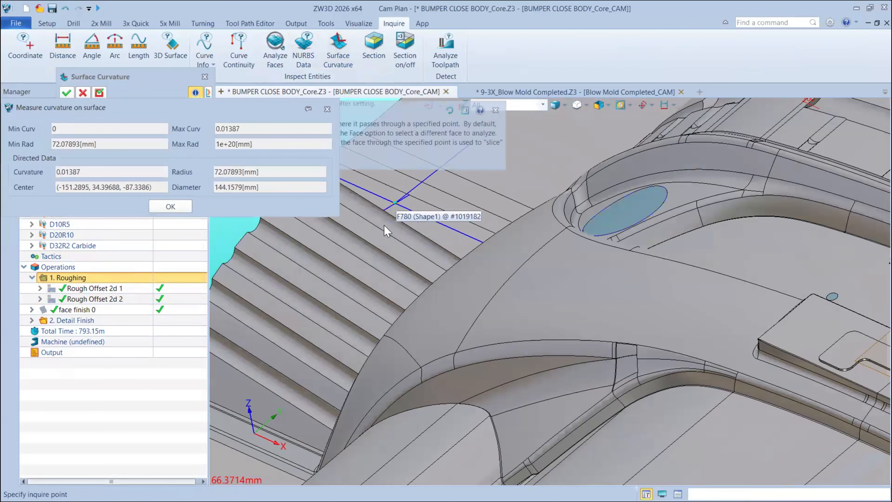
# Step: Measure the surface curvature of the narrow fillet along the core's curved ridge
pyautogui.scroll(-6, 384, 222)
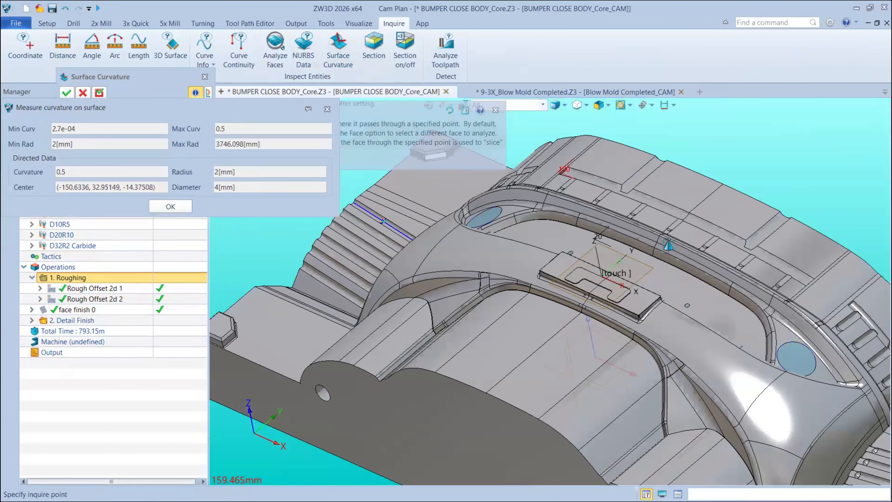
pyautogui.moveTo(606, 273); pyautogui.dragTo(509, 243, button='right')
pyautogui.scroll(8, 607, 223)
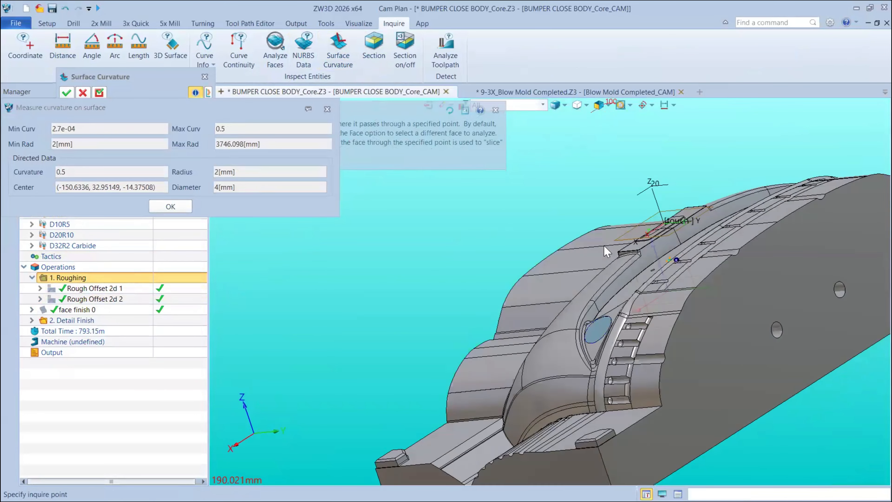
pyautogui.scroll(5, 607, 227)
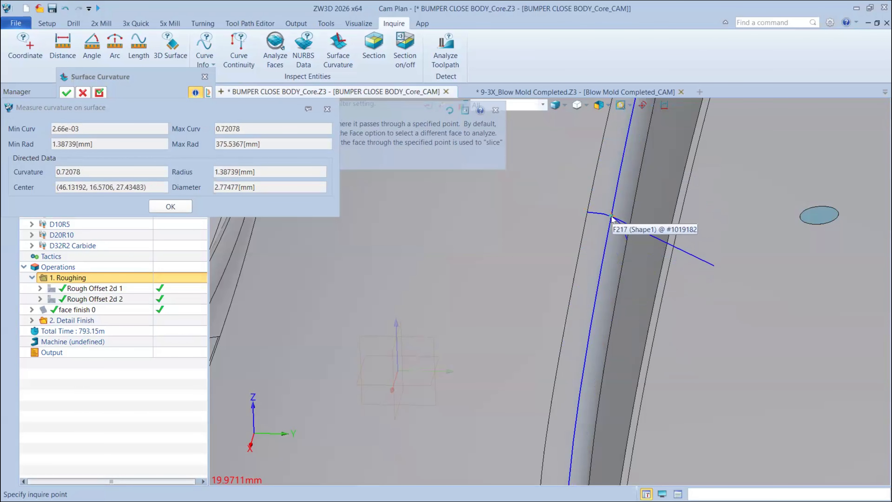
# Step: Inspect the curvature on the large curved side face of the core, and end the surface curvature measurement
pyautogui.scroll(-5, 607, 228)
pyautogui.moveTo(658, 196); pyautogui.dragTo(482, 307, button='right')
pyautogui.scroll(-2, 693, 233)
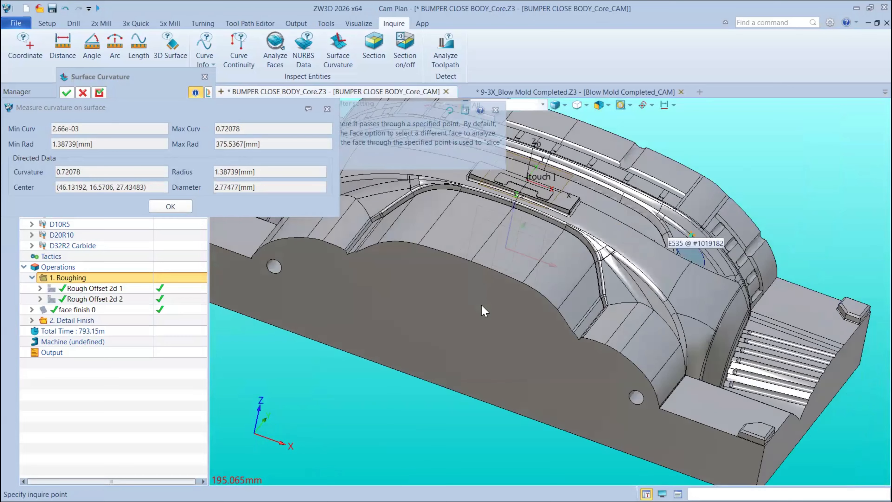
pyautogui.scroll(5, 481, 305)
pyautogui.moveTo(482, 305); pyautogui.dragTo(484, 296, button='middle')
pyautogui.scroll(6, 484, 296)
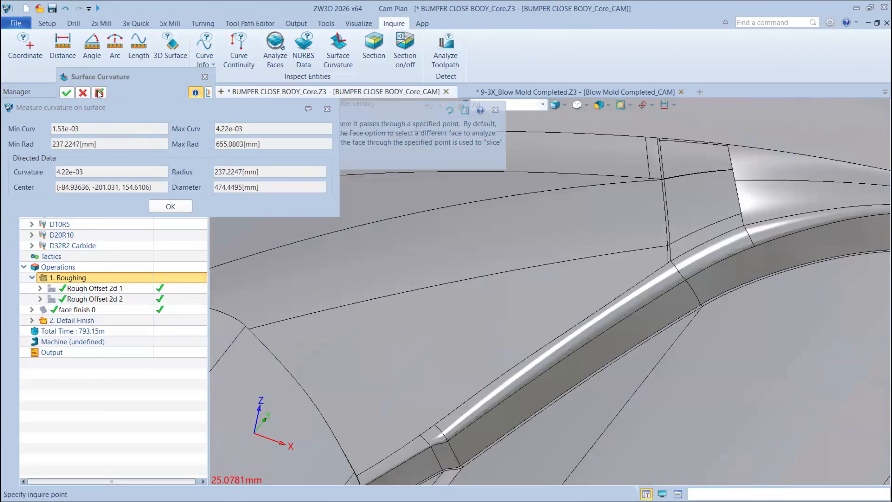
pyautogui.click(327, 109)
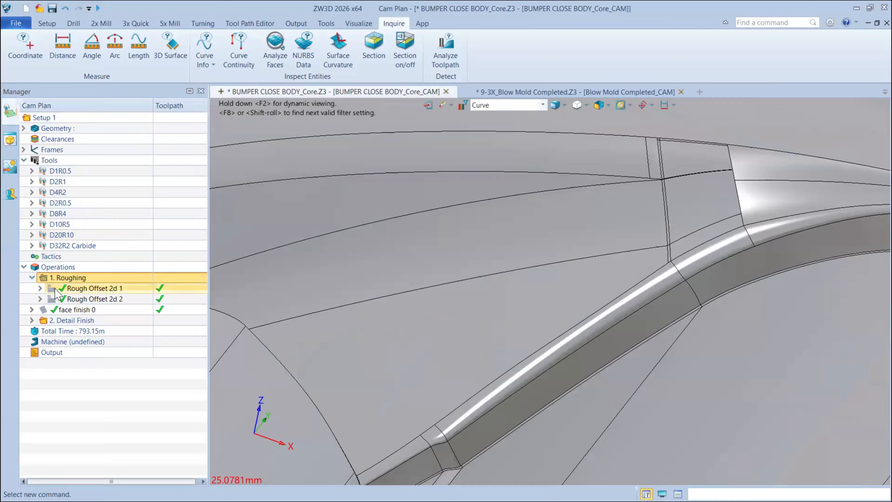
# Step: Check the toolpath of Rough Offset 2d 2, hide it, and display the Rough Offset 2d 1 toolpath over the whole core
pyautogui.click(52, 299)
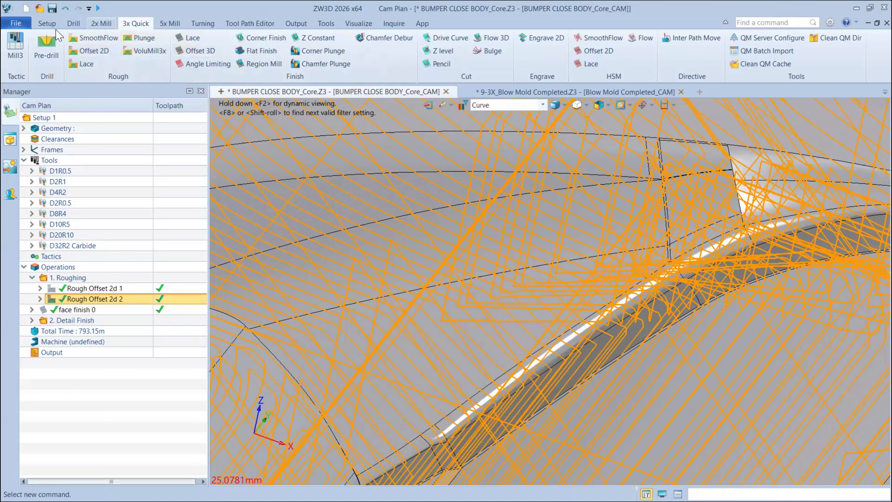
pyautogui.click(73, 23)
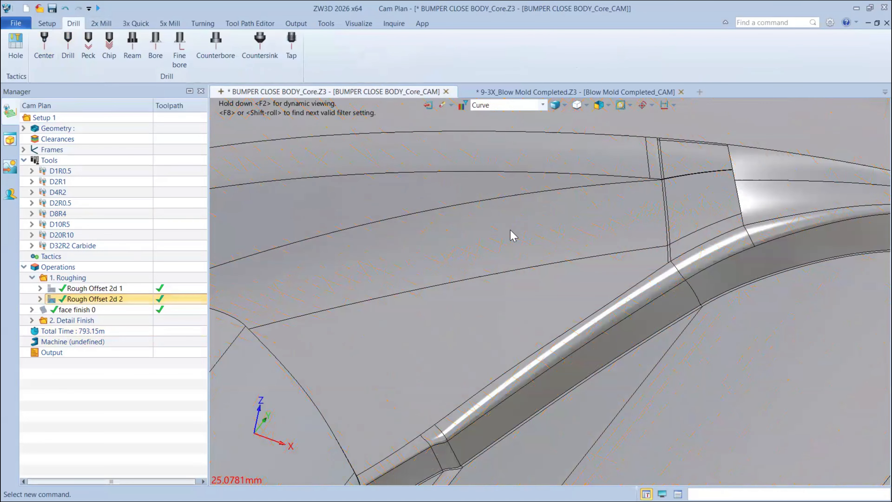
pyautogui.scroll(-5, 413, 181)
pyautogui.scroll(-5, 422, 186)
pyautogui.scroll(6, 454, 200)
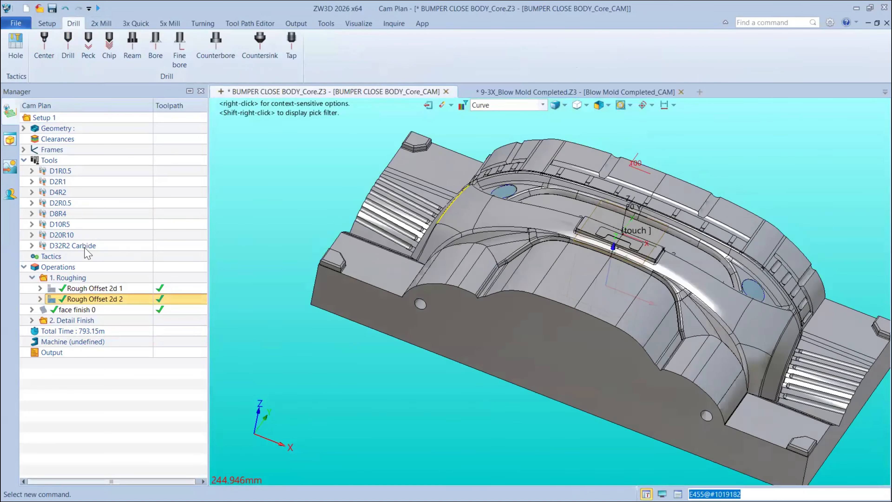
pyautogui.click(90, 289)
pyautogui.click(136, 23)
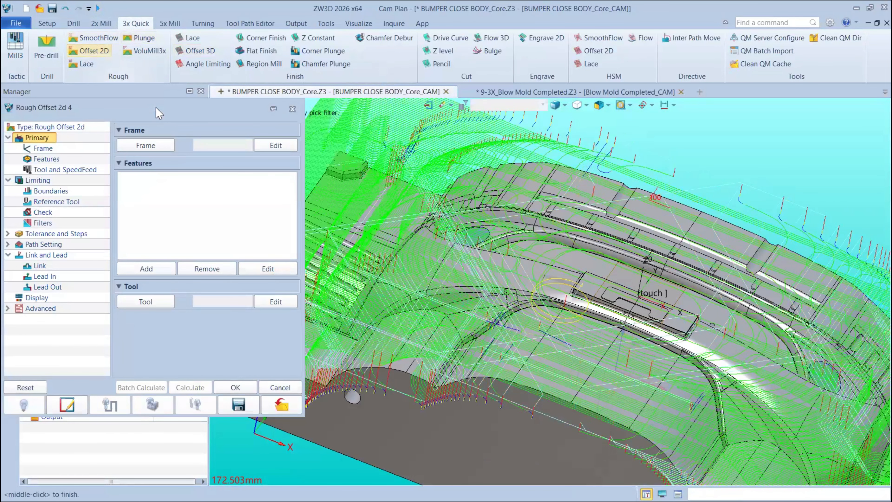
pyautogui.moveTo(159, 113); pyautogui.dragTo(225, 103)
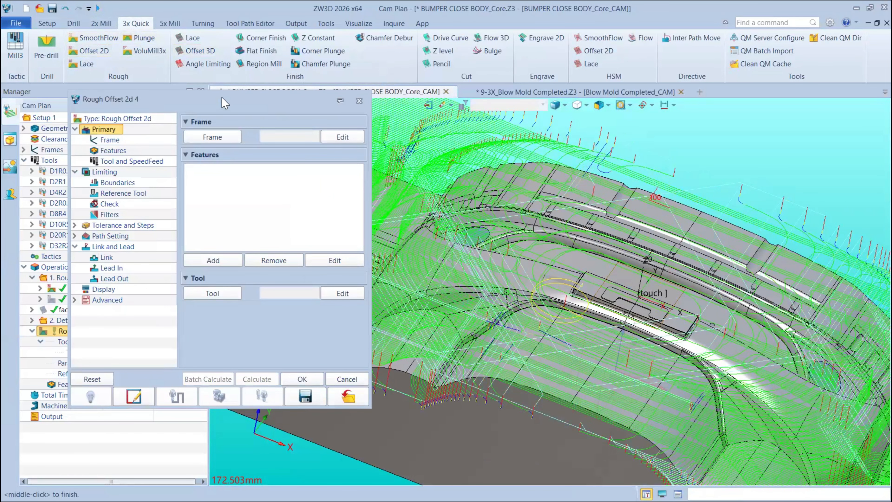
pyautogui.click(359, 100)
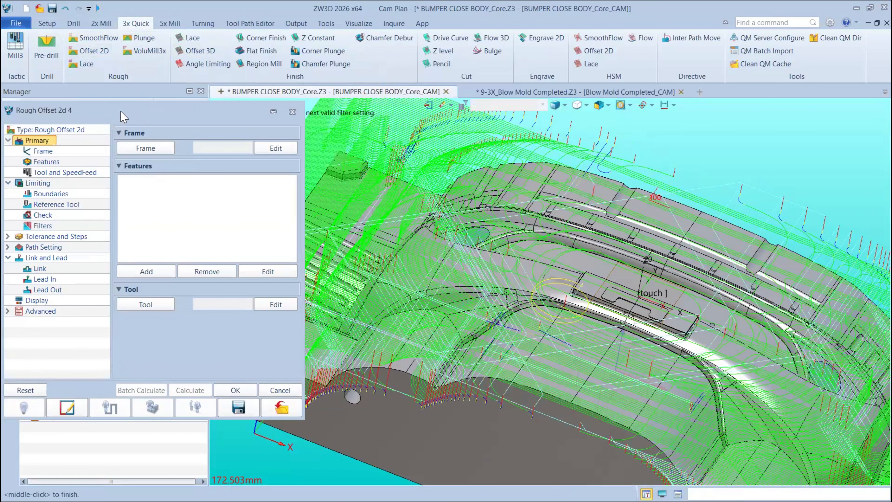
pyautogui.moveTo(120, 112); pyautogui.dragTo(192, 86)
pyautogui.click(362, 87)
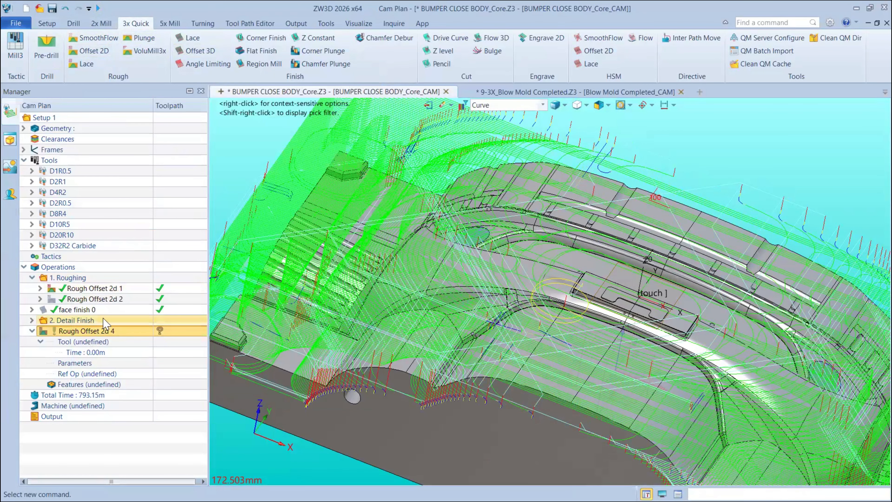
# Step: Open Rough Offset 2d 1 and review its features and the list of part and stock features available for the operation
pyautogui.doubleClick(69, 289)
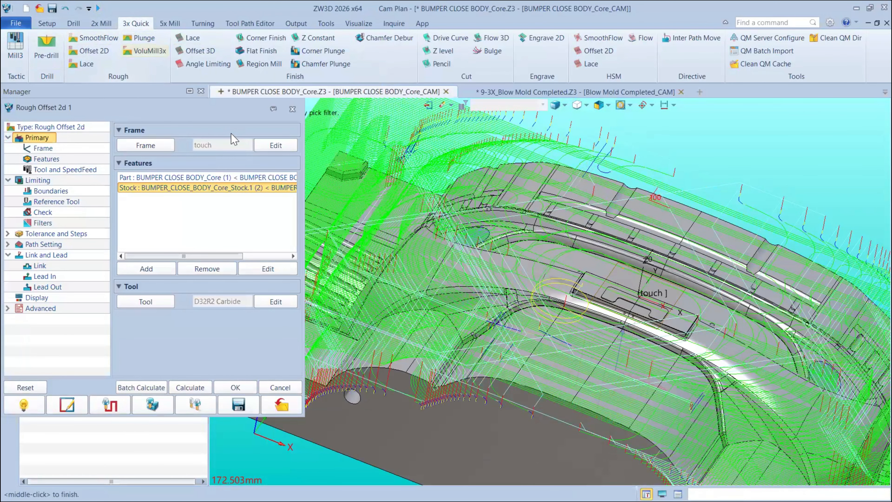
pyautogui.click(231, 129)
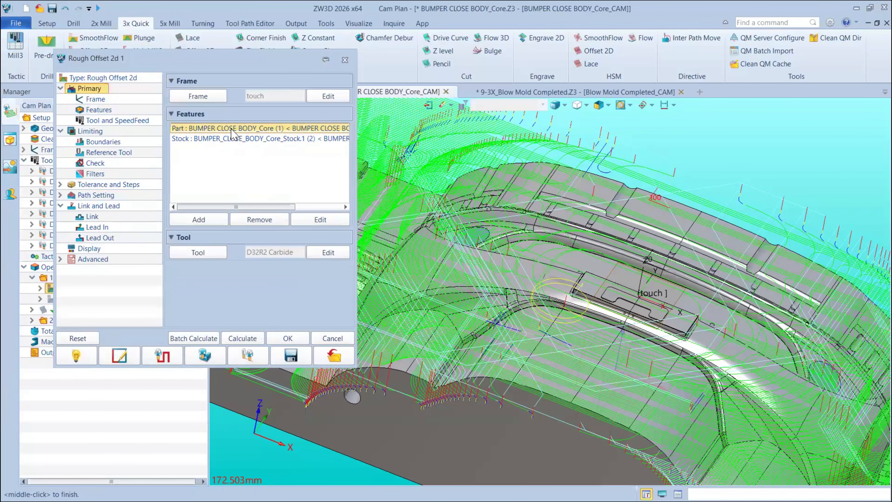
pyautogui.click(199, 219)
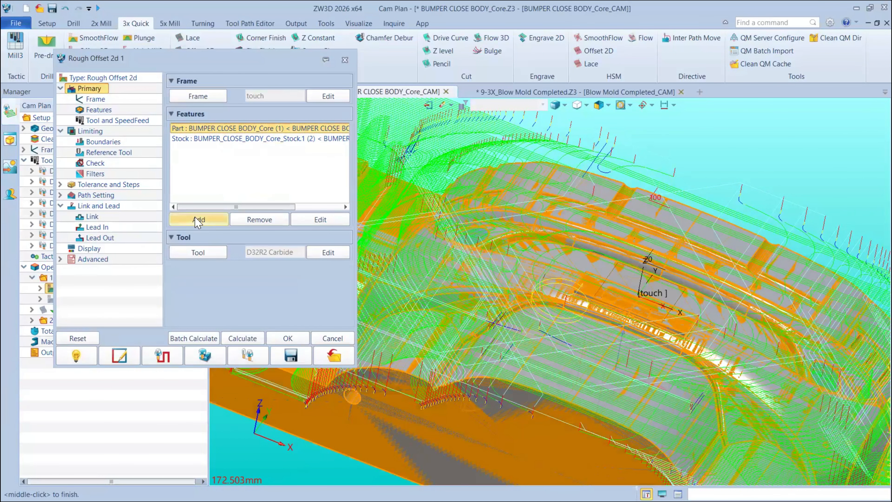
pyautogui.middleClick(270, 118)
pyautogui.click(399, 174)
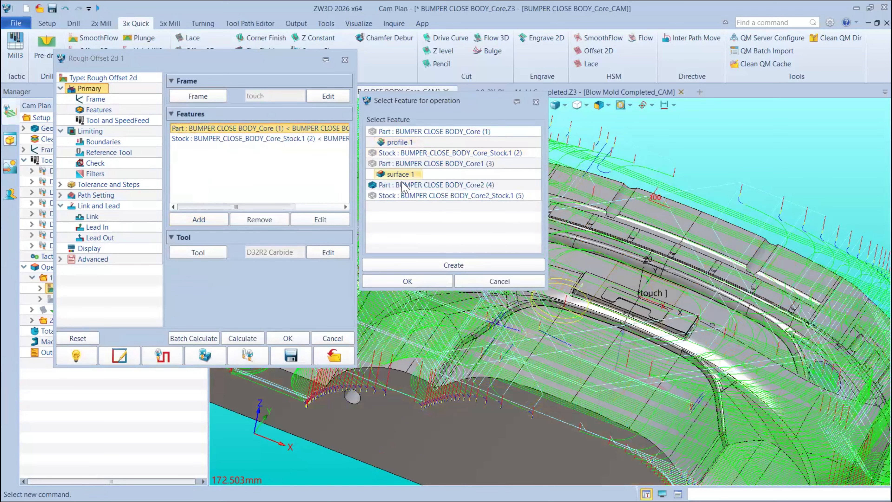
pyautogui.click(403, 197)
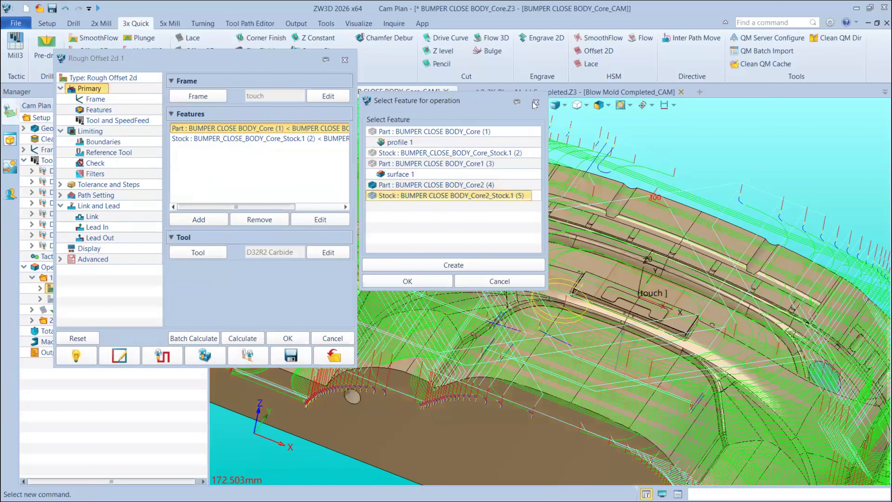
pyautogui.middleClick(159, 147)
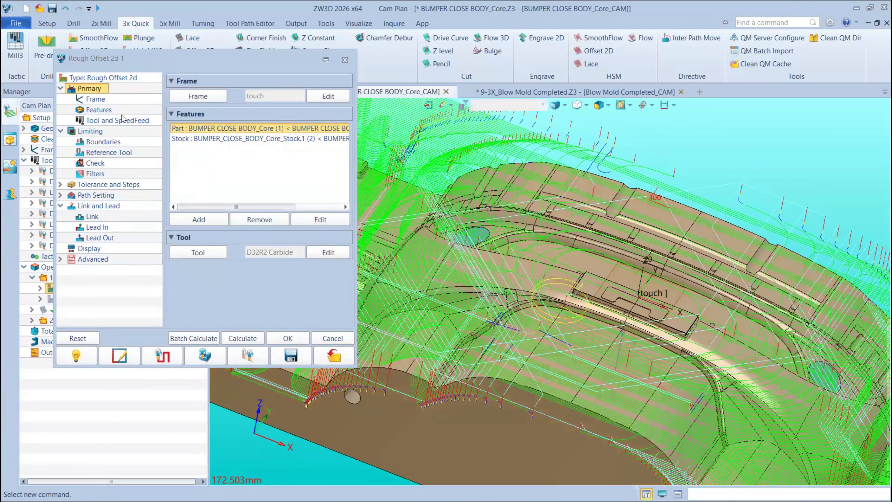
# Step: Review the tool, features and frame settings of Rough Offset 2d 1, and close the operation form
pyautogui.click(93, 121)
pyautogui.click(97, 110)
pyautogui.click(95, 98)
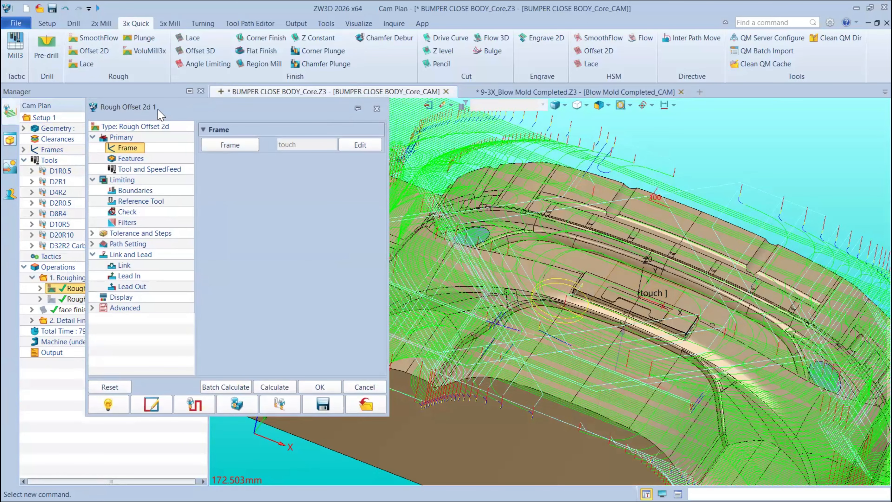
pyautogui.click(372, 114)
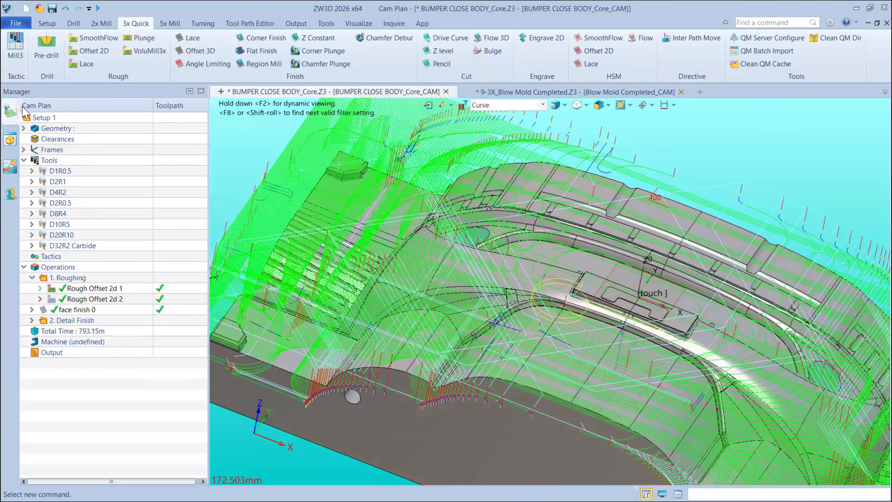
# Step: Expand the Geometry entry, show the BUMPER_CLOSE_BODY_Core_Stock.1 block and hide the BUMPER CLOSE BODY_Core2 part
pyautogui.click(23, 128)
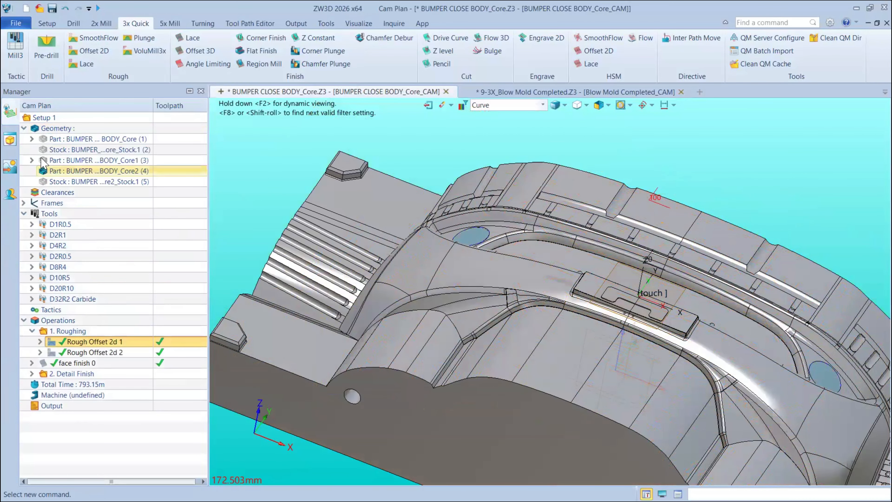
pyautogui.click(43, 150)
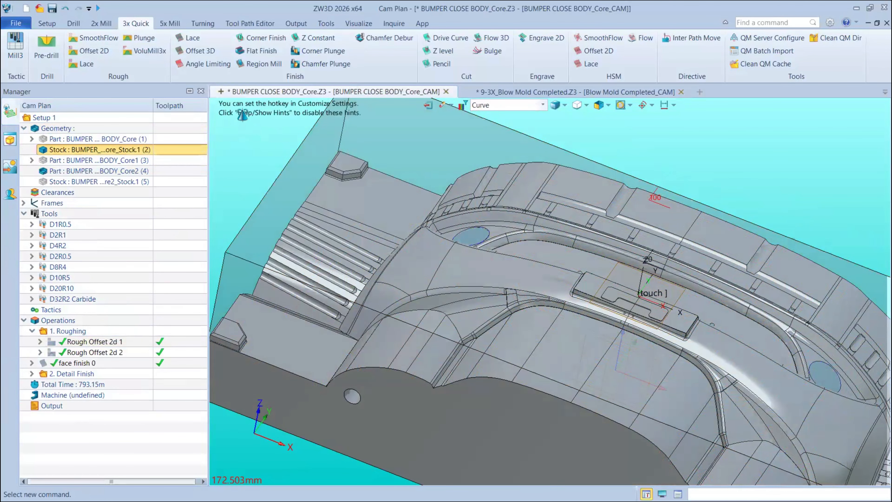
pyautogui.moveTo(243, 112); pyautogui.dragTo(264, 67, button='right')
pyautogui.click(43, 172)
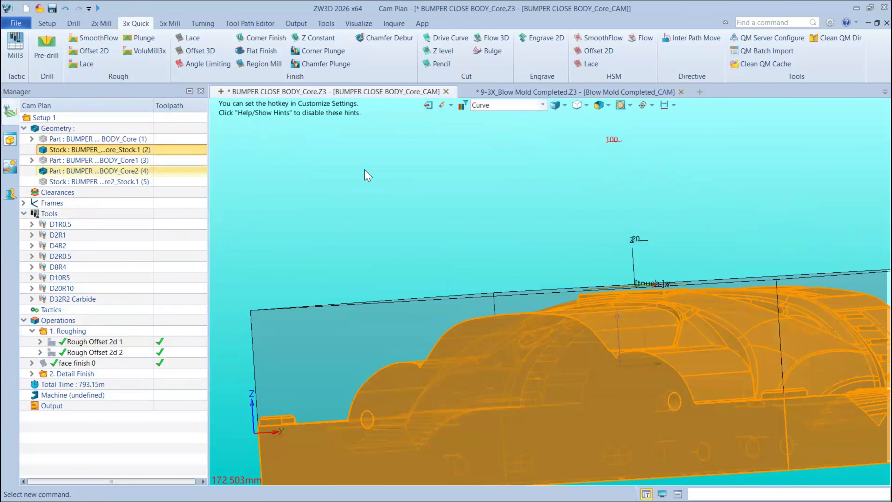
pyautogui.hotkey('ctrl', 'Home')
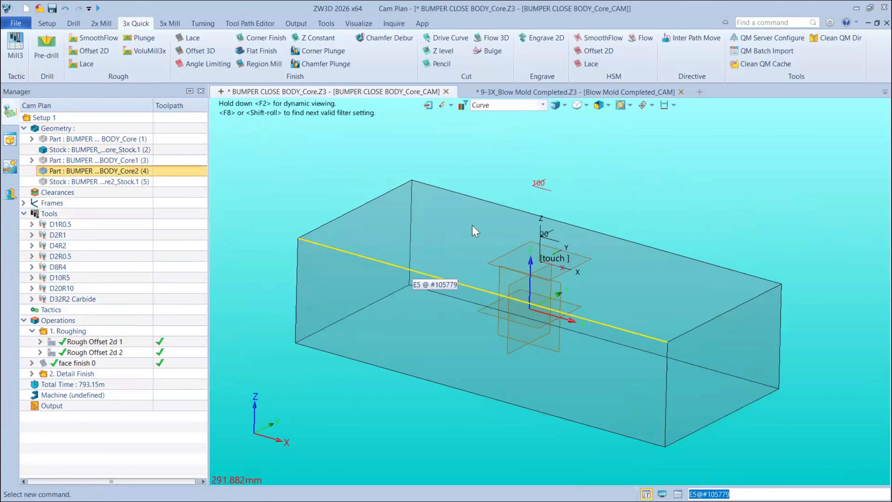
# Step: Examine where the touch frame sits on the stock block, checking its entry under Frames
pyautogui.scroll(-2, 512, 281)
pyautogui.moveTo(403, 310); pyautogui.dragTo(521, 221, button='right')
pyautogui.scroll(4, 518, 237)
pyautogui.scroll(3, 515, 315)
pyautogui.moveTo(436, 234); pyautogui.dragTo(621, 427)
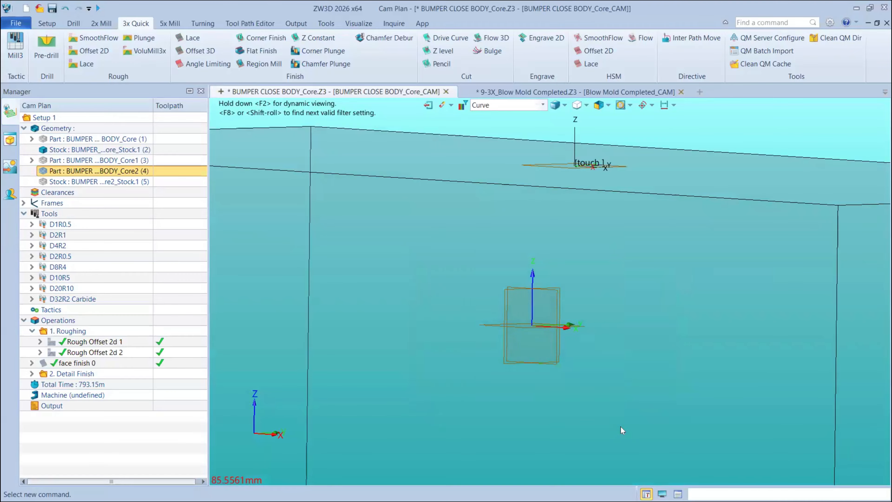
pyautogui.click(23, 203)
pyautogui.click(64, 204)
pyautogui.moveTo(481, 161); pyautogui.dragTo(418, 158, button='middle')
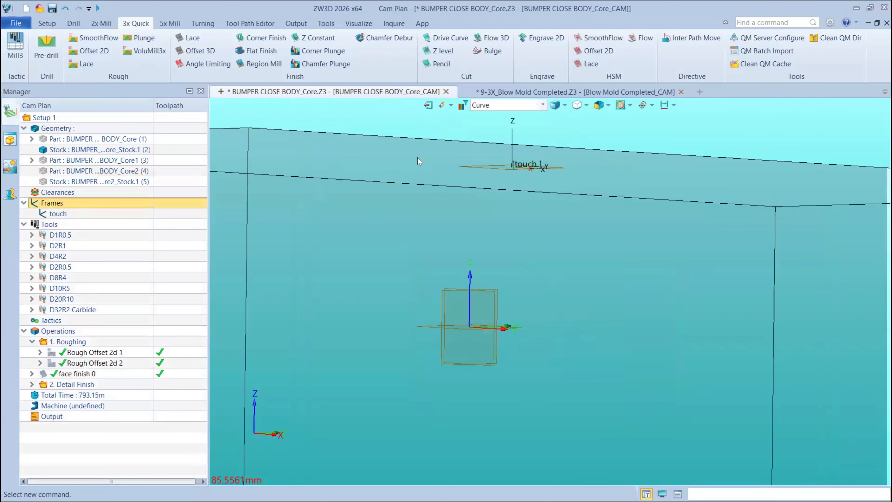
pyautogui.scroll(-3, 418, 157)
pyautogui.moveTo(417, 148); pyautogui.dragTo(389, 174, button='right')
pyautogui.scroll(-1, 468, 192)
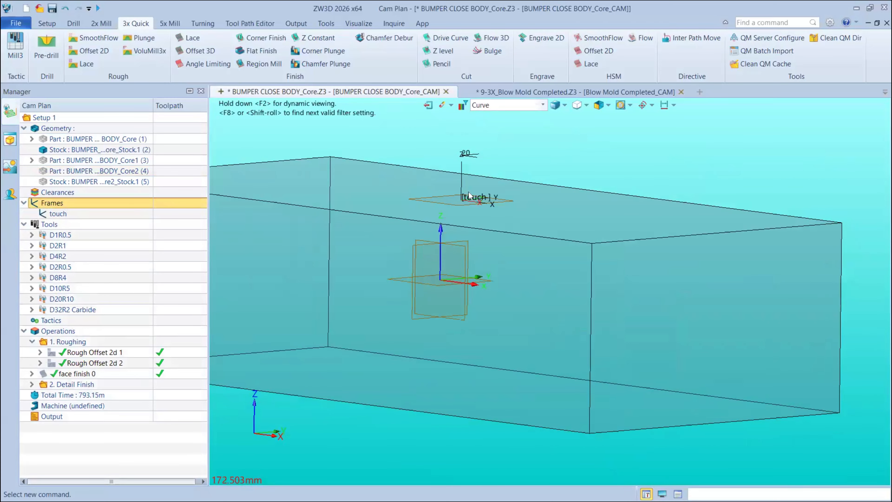
pyautogui.moveTo(378, 129); pyautogui.dragTo(560, 216)
pyautogui.moveTo(564, 190); pyautogui.dragTo(454, 208, button='right')
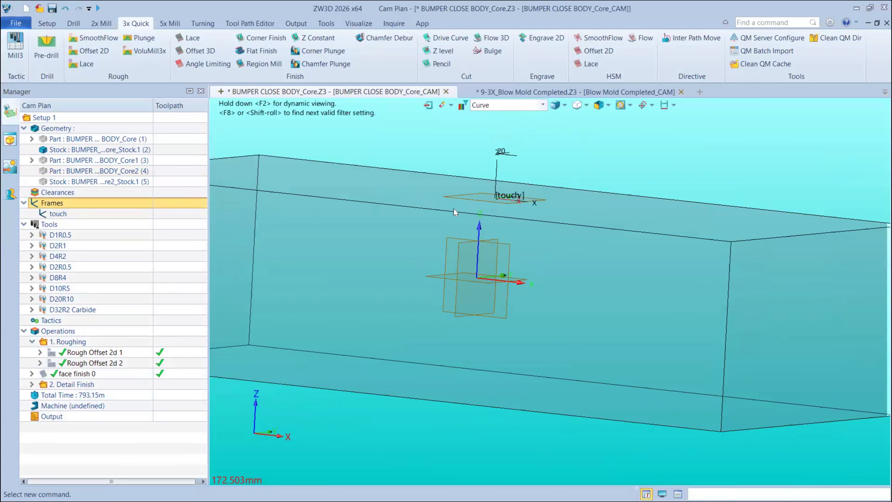
pyautogui.moveTo(376, 136); pyautogui.dragTo(622, 213)
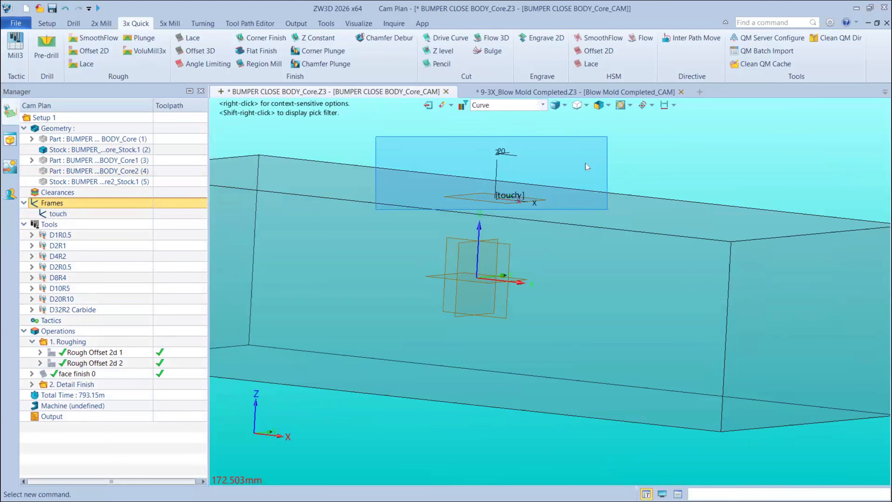
pyautogui.moveTo(586, 166); pyautogui.dragTo(586, 167)
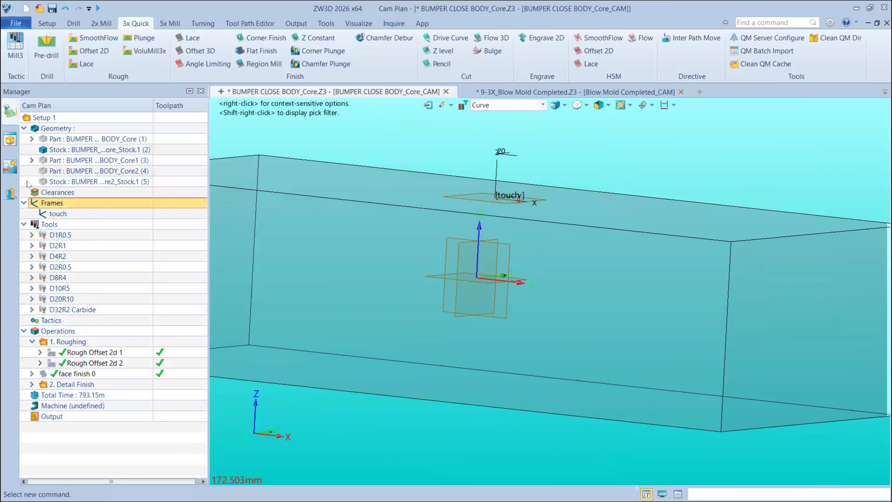
pyautogui.click(24, 202)
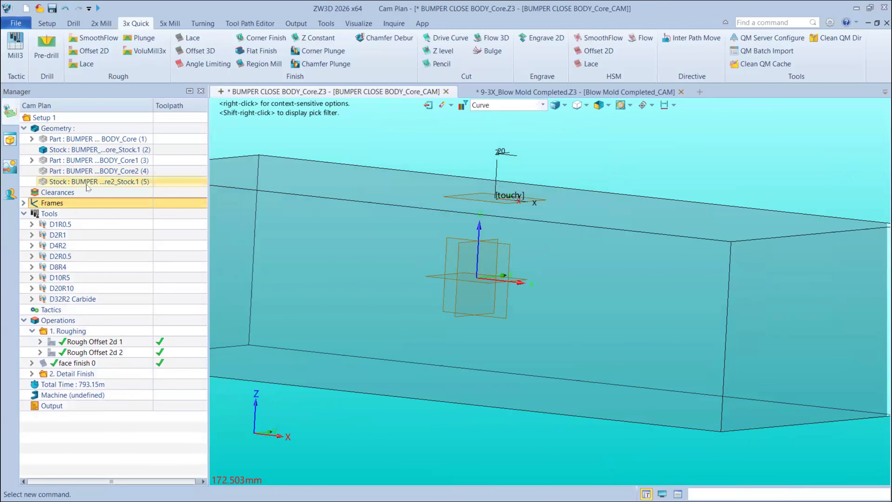
# Step: Check the frame assigned to Rough Offset 2d 1, close the form and show the BUMPER CLOSE BODY_Core2 part
pyautogui.click(92, 341)
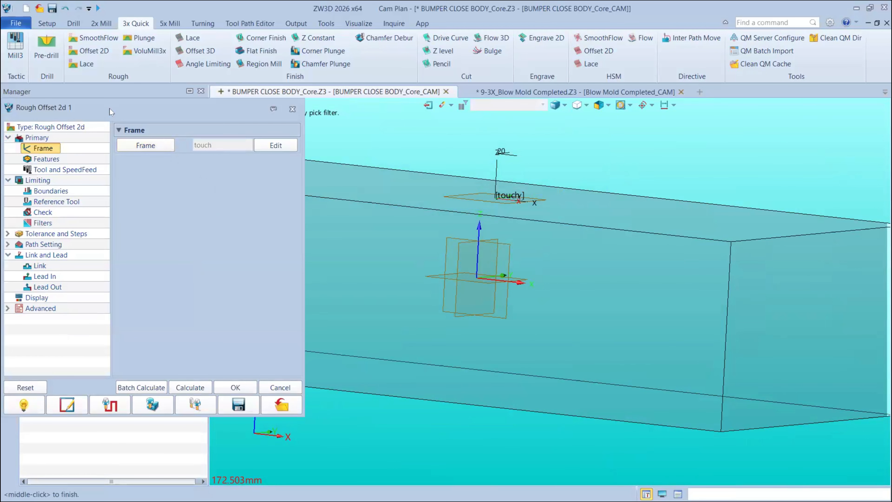
pyautogui.moveTo(109, 108); pyautogui.dragTo(233, 109)
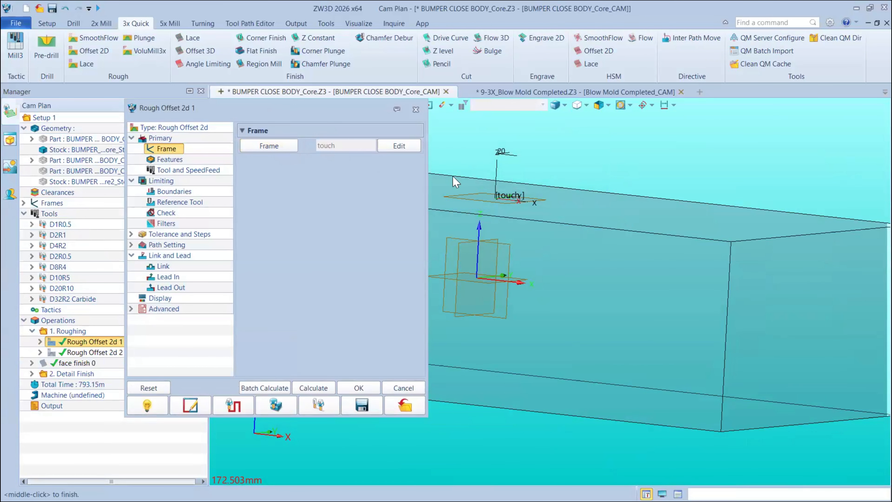
pyautogui.click(416, 109)
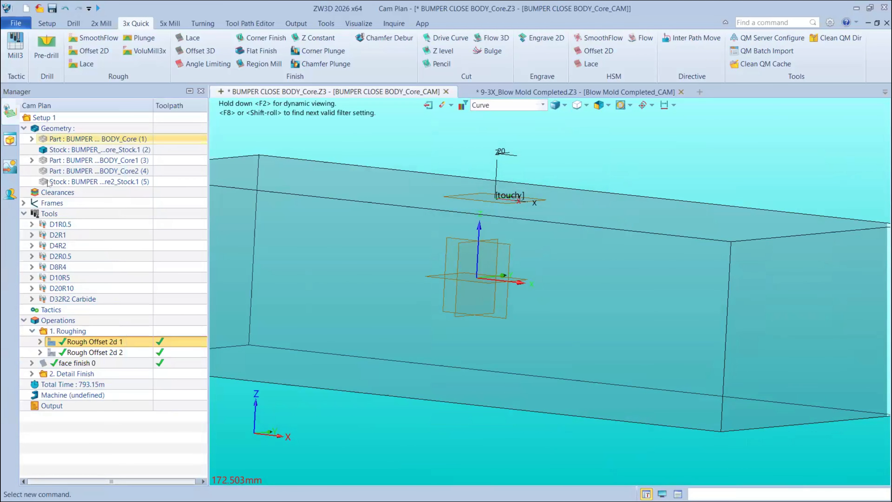
pyautogui.click(46, 172)
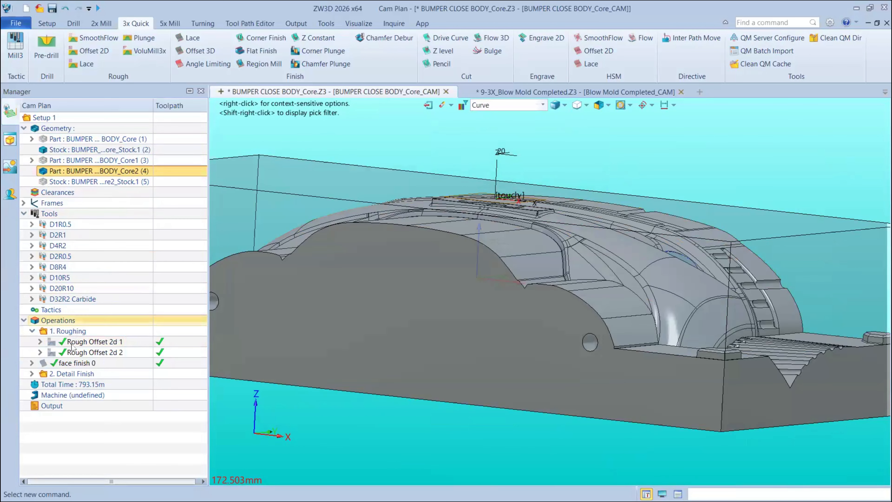
# Step: Reopen Rough Offset 2d 1, review its features and speed settings, and bring up the list of tools available for it
pyautogui.doubleClick(72, 341)
pyautogui.click(65, 169)
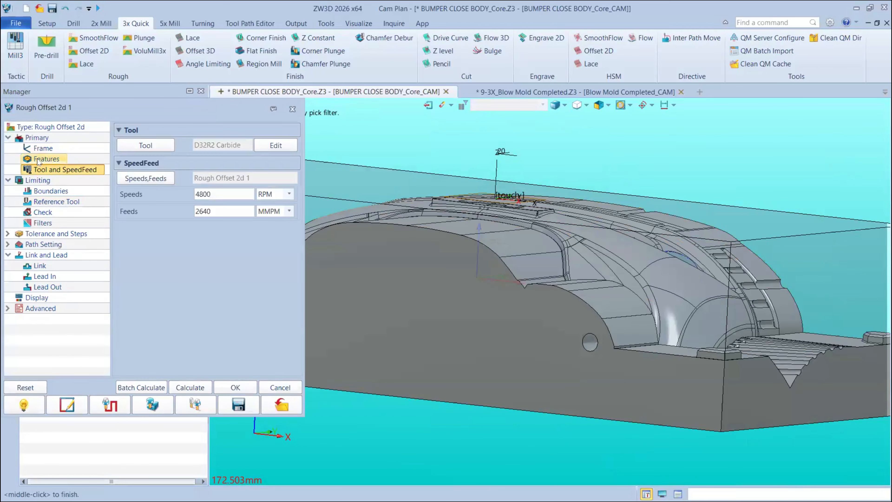
pyautogui.click(46, 158)
pyautogui.click(65, 169)
pyautogui.click(145, 145)
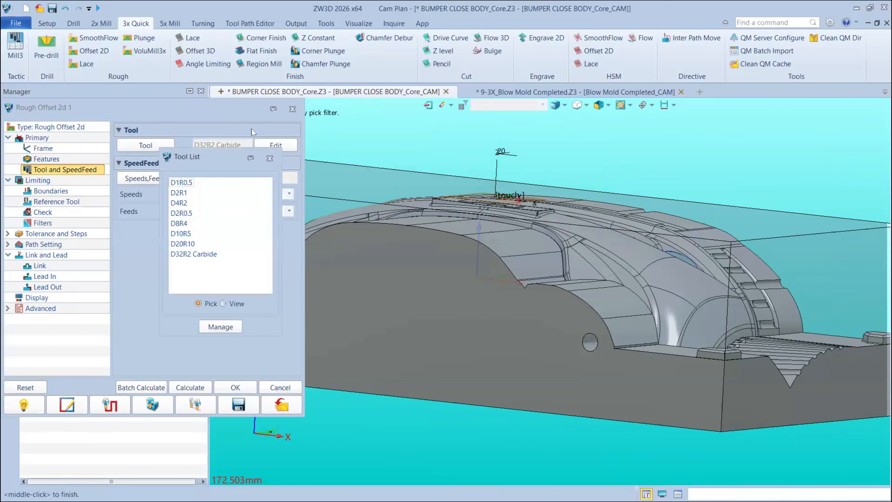
# Step: Start a new mill tool, open the Tool Shape Library and list its End Mill tools
pyautogui.click(367, 304)
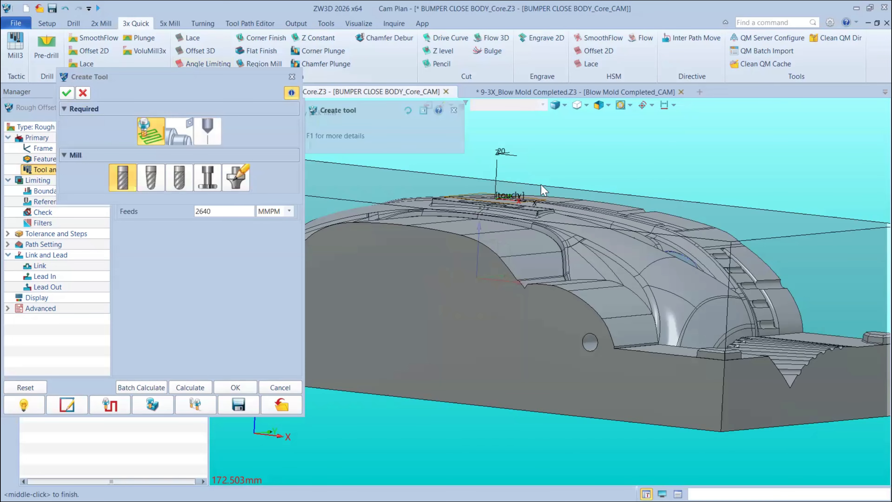
pyautogui.click(393, 178)
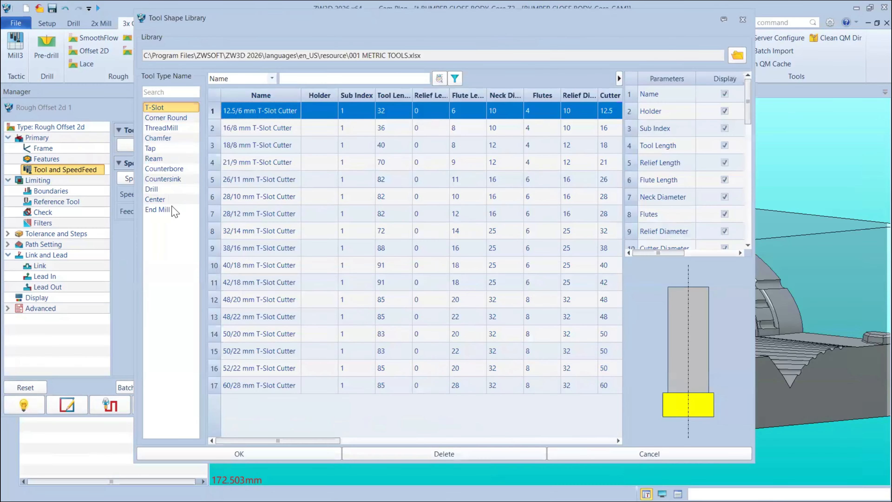
pyautogui.click(157, 209)
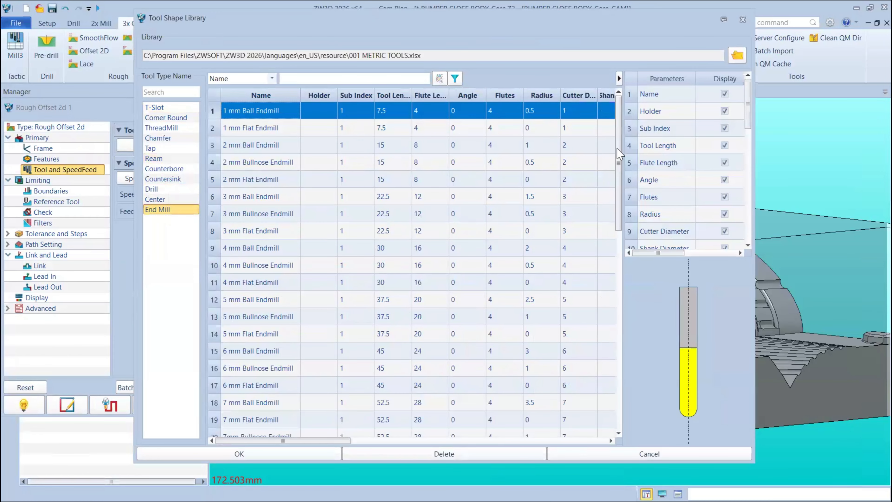
# Step: Examine the metric end mills, highlight the 12 mm Ball Endmill, and close the library without loading a tool
pyautogui.scroll(-9, 599, 373)
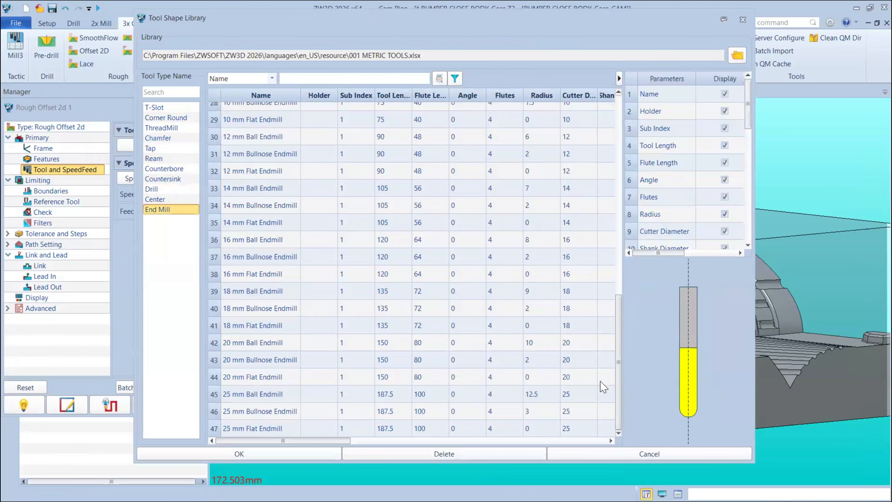
pyautogui.scroll(9, 613, 140)
pyautogui.scroll(-9, 603, 370)
pyautogui.click(269, 225)
pyautogui.click(262, 136)
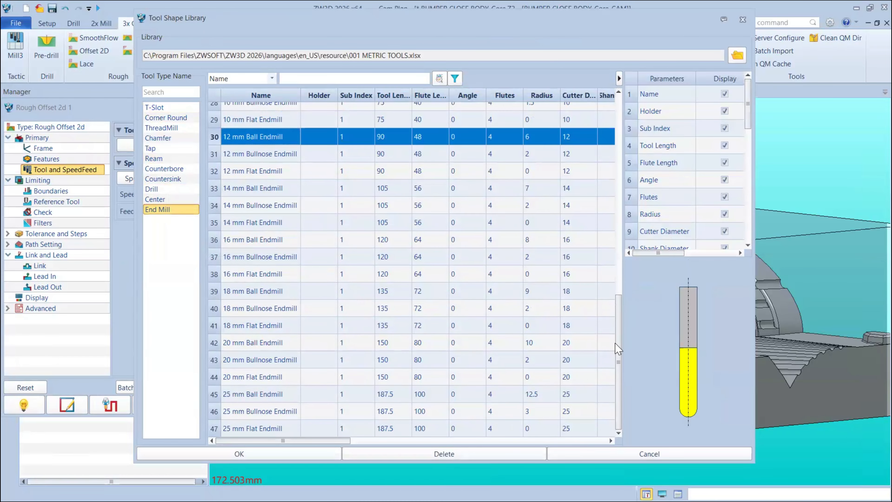
pyautogui.scroll(9, 617, 169)
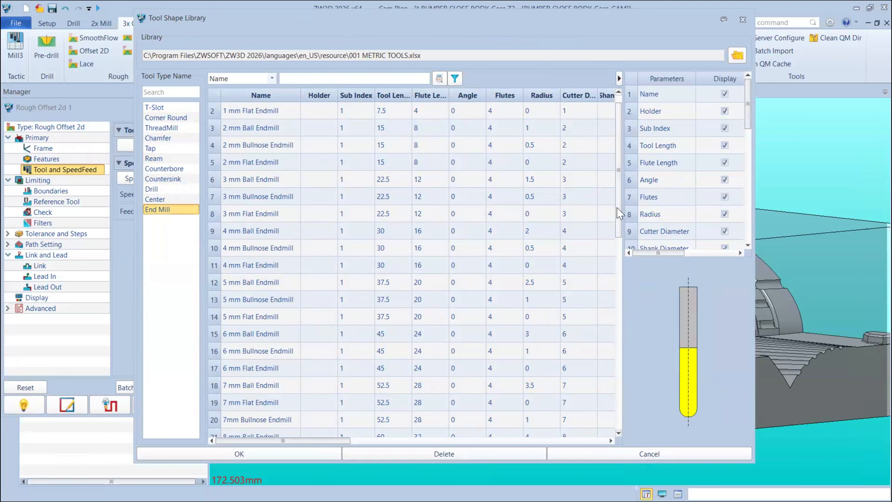
pyautogui.scroll(-7, 616, 208)
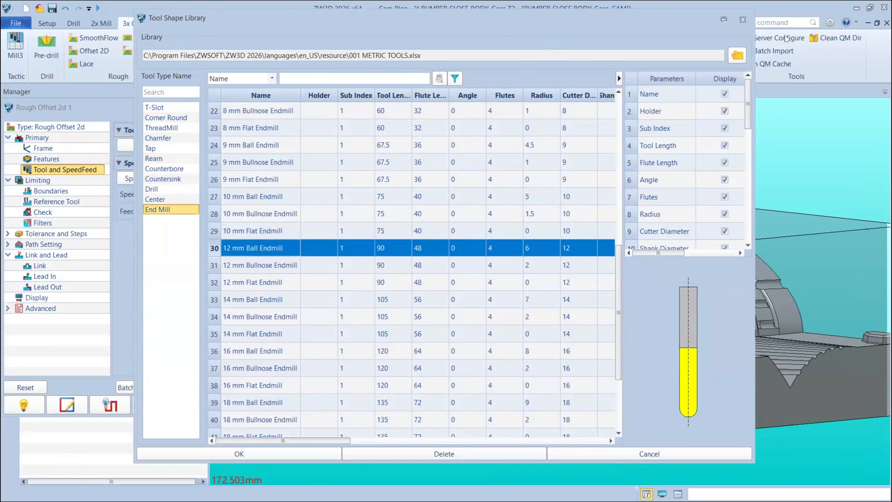
pyautogui.click(743, 19)
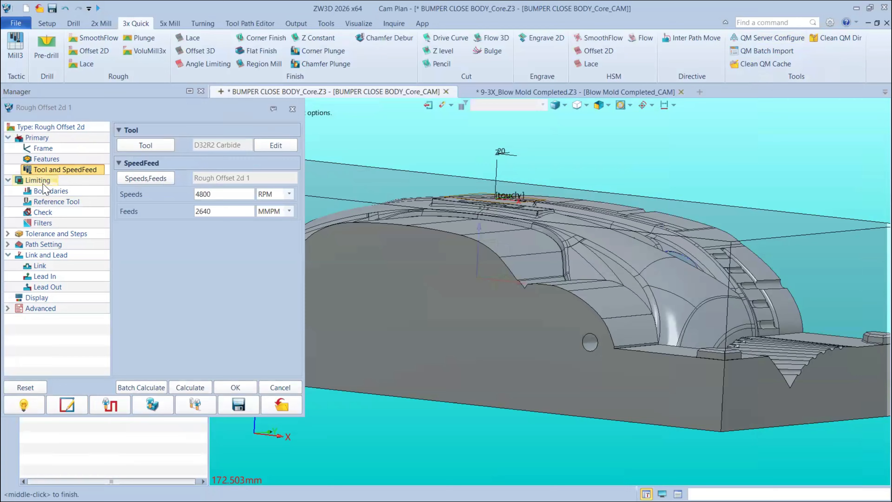
# Step: Review the limiting, boundary, tolerance and cutting step settings of Rough Offset 2d 1, moving the form clear of the operation tree
pyautogui.click(43, 183)
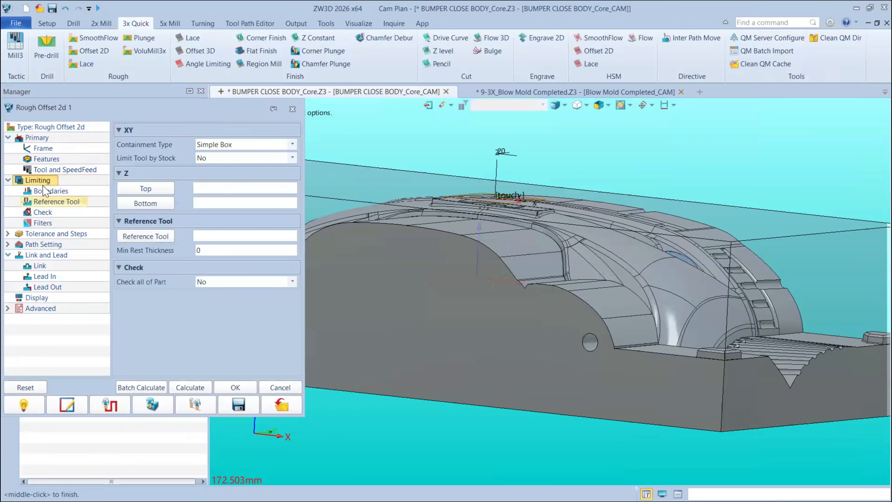
pyautogui.click(45, 190)
pyautogui.click(51, 233)
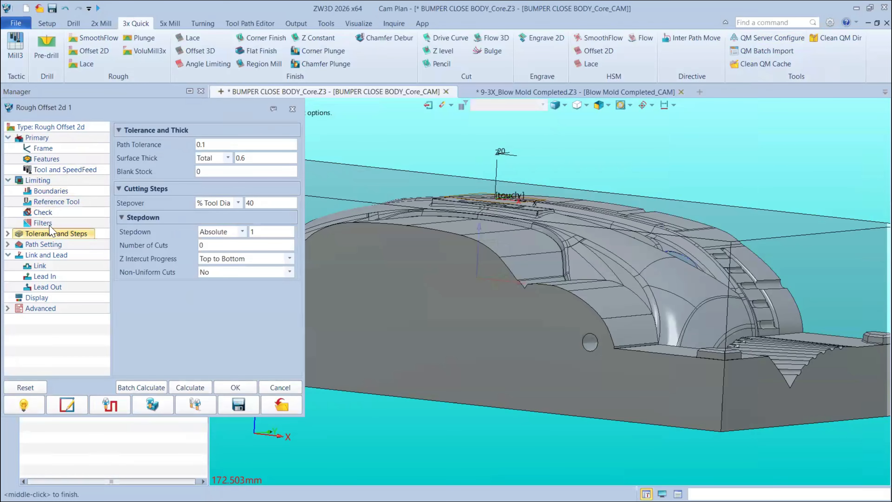
pyautogui.moveTo(86, 104); pyautogui.dragTo(127, 87)
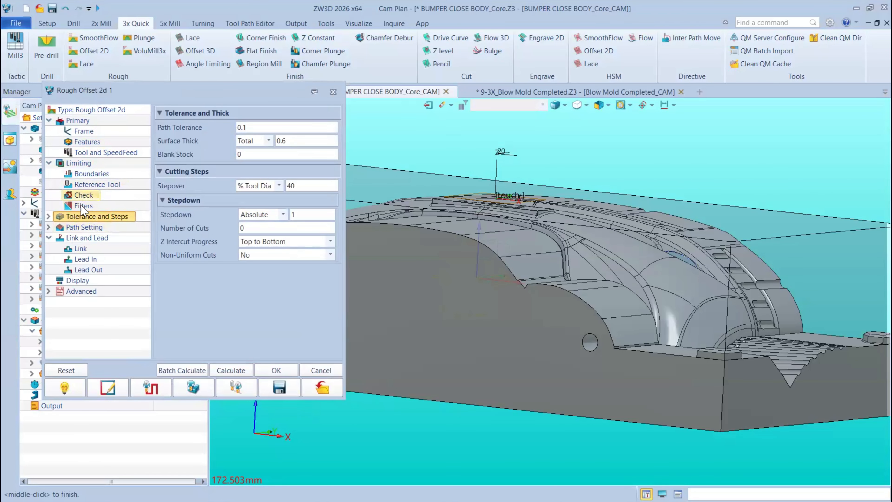
pyautogui.click(83, 194)
pyautogui.click(87, 217)
pyautogui.moveTo(147, 91); pyautogui.dragTo(207, 112)
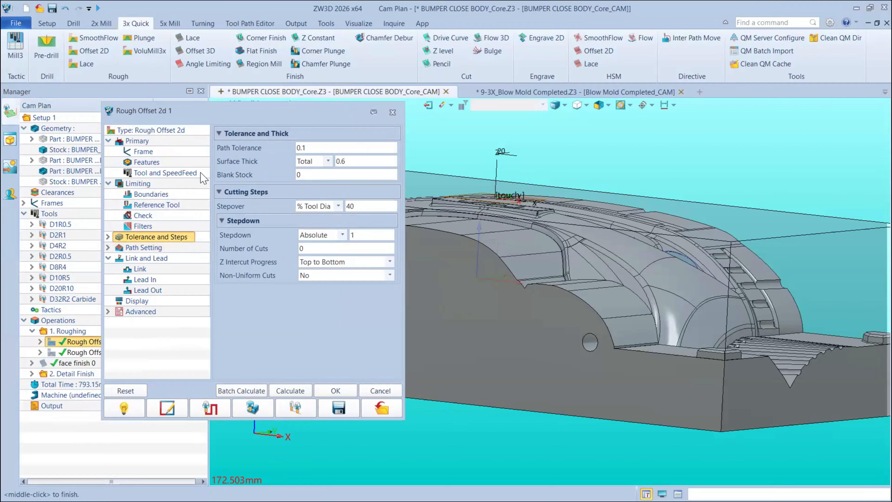
pyautogui.moveTo(235, 111); pyautogui.dragTo(245, 110)
# Step: Look through the Path Setting, Link and Lead and Boundaries pages, and return to Tolerance and Steps
pyautogui.click(153, 245)
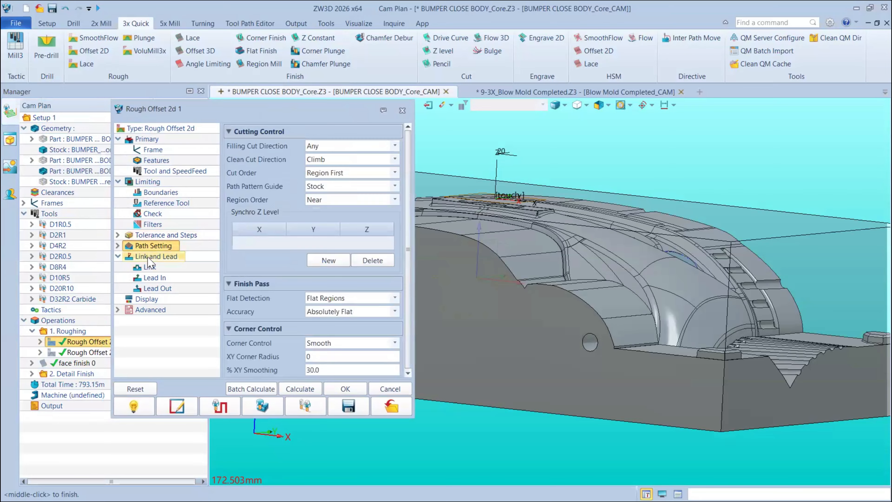
pyautogui.click(151, 257)
pyautogui.click(154, 192)
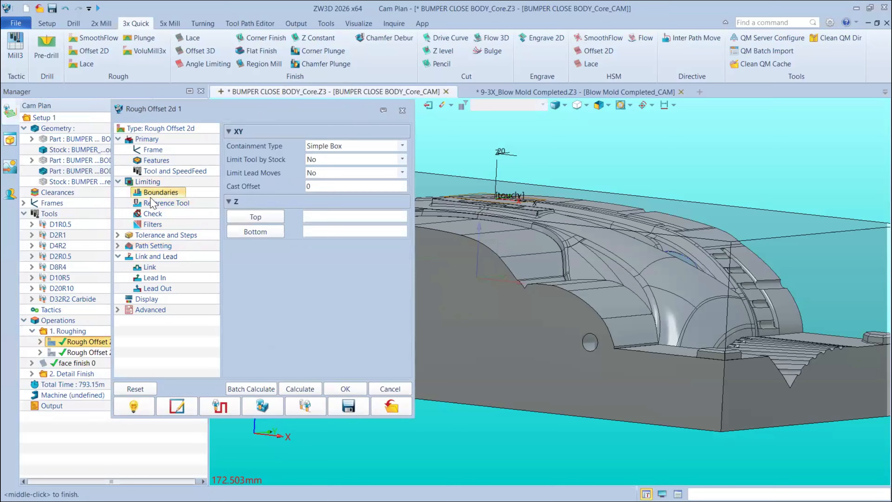
pyautogui.click(170, 245)
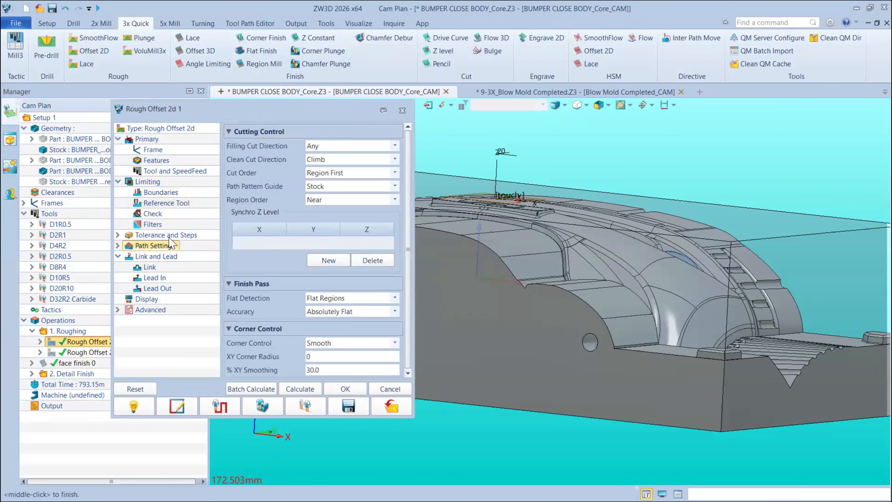
pyautogui.click(166, 235)
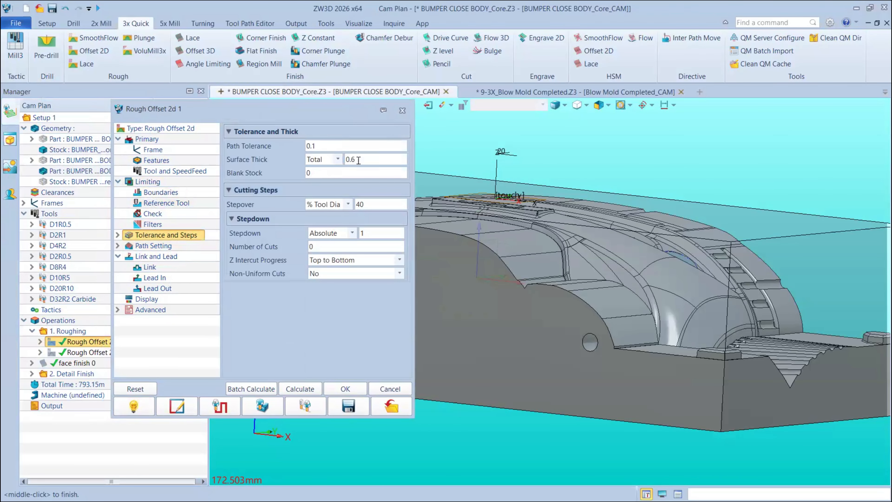
# Step: Examine the Surface Thick illustration and the available Stepdown and Stepover methods
pyautogui.moveTo(358, 161)
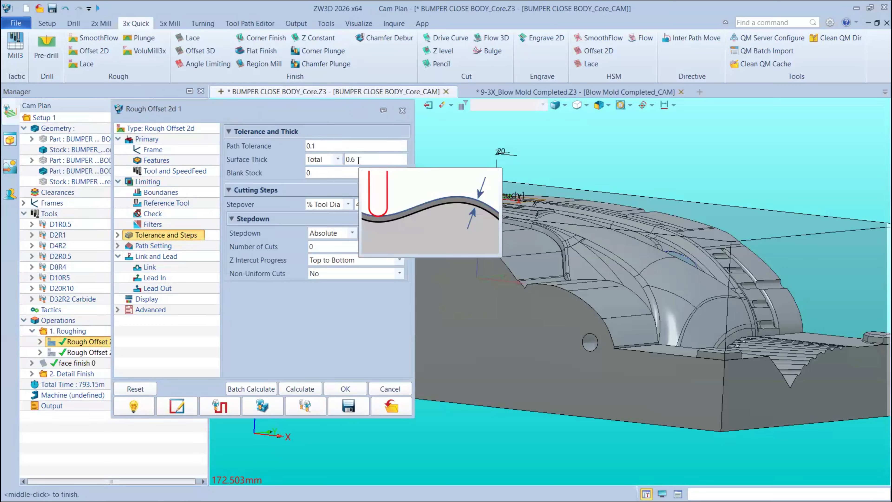
pyautogui.click(328, 236)
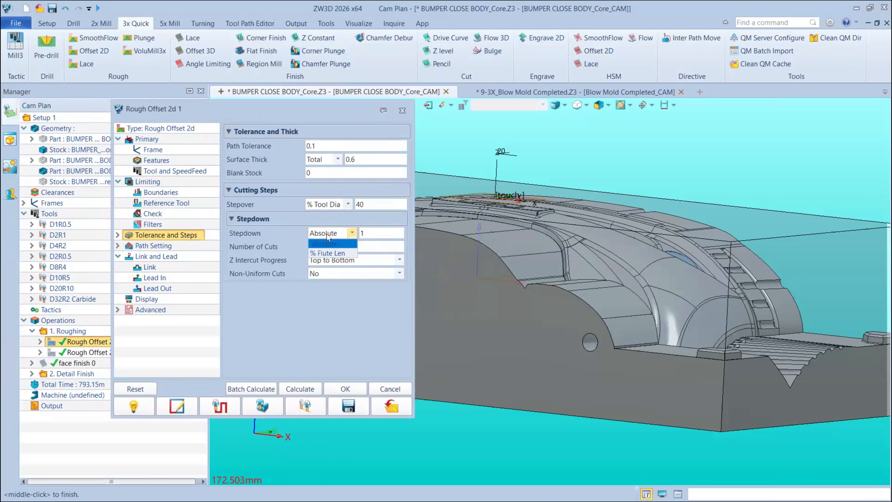
pyautogui.click(296, 222)
pyautogui.click(310, 207)
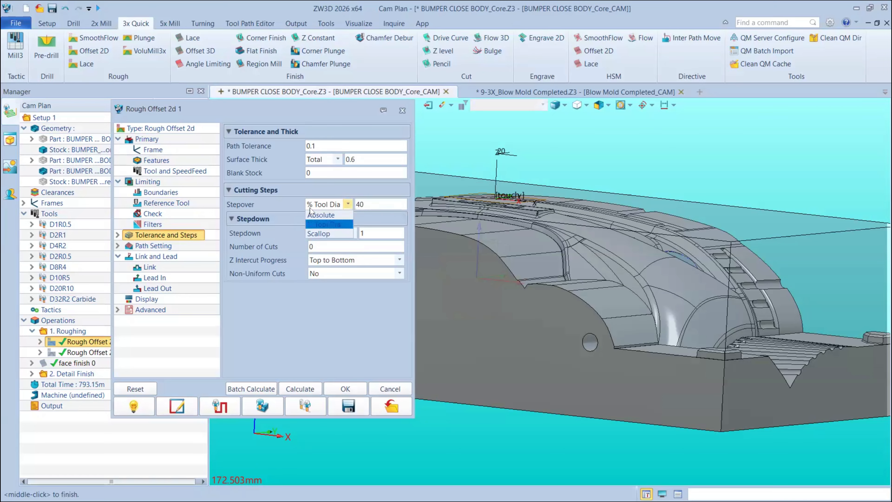
pyautogui.click(277, 201)
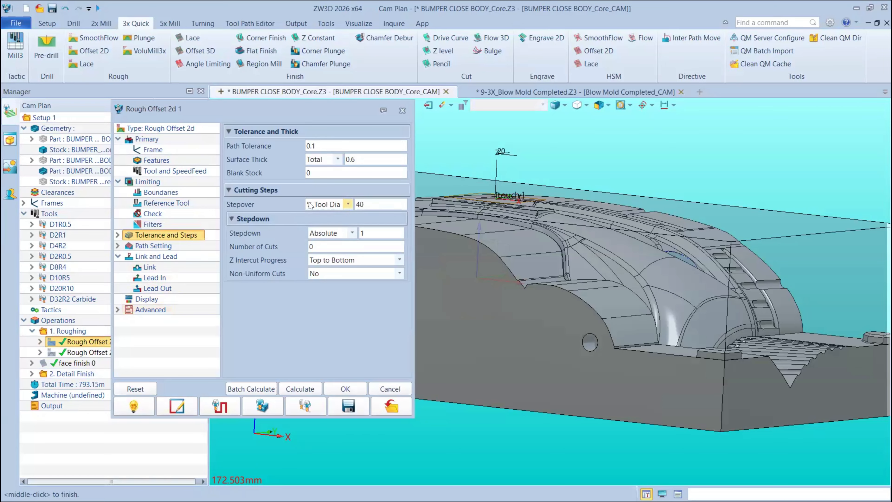
pyautogui.moveTo(310, 206)
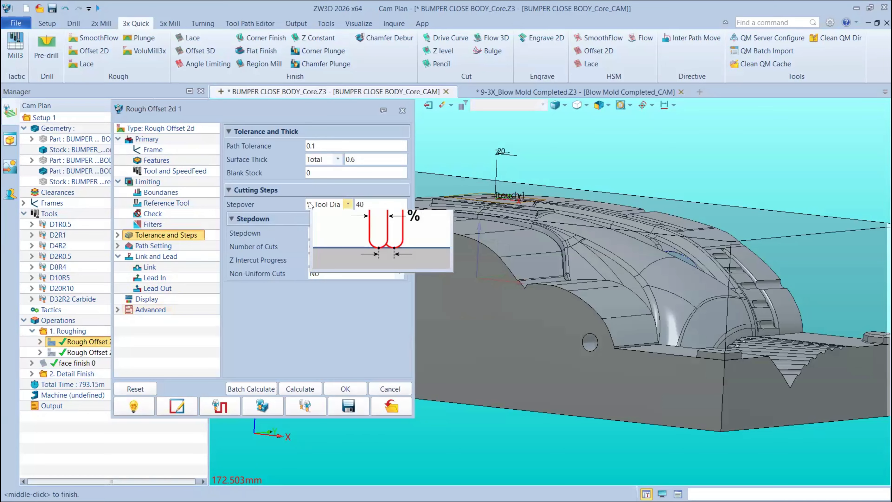
pyautogui.click(347, 204)
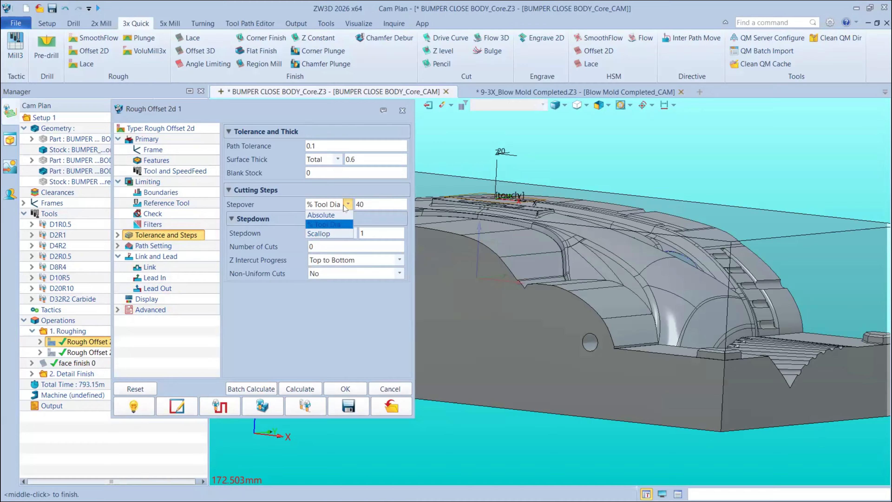
# Step: Review the Filling Cut Direction options and illustration under Path Setting, and reposition the form
pyautogui.click(165, 246)
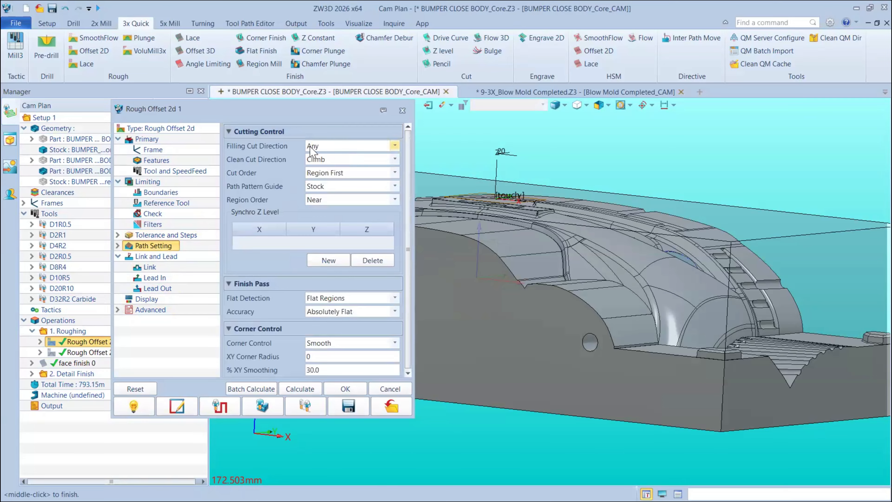
pyautogui.moveTo(311, 150)
pyautogui.click(338, 146)
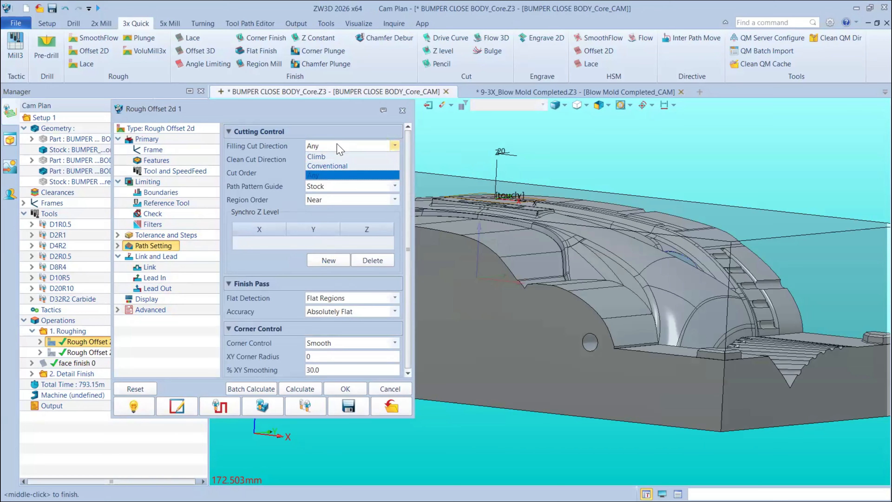
pyautogui.click(297, 148)
pyautogui.moveTo(295, 145)
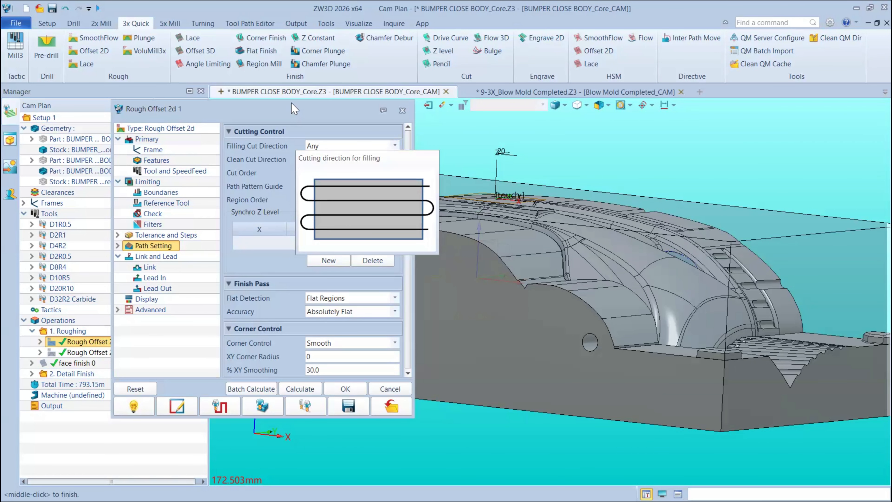
pyautogui.moveTo(291, 103); pyautogui.dragTo(294, 134)
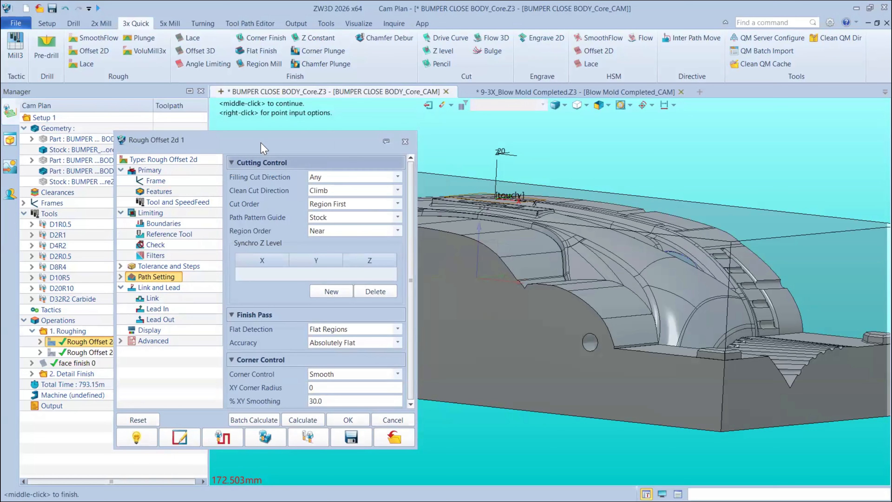
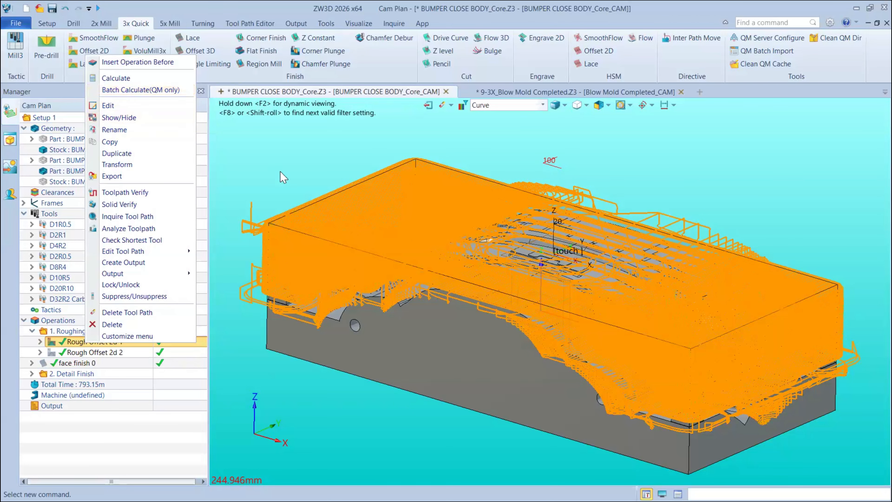
# Step: Review the commands available for the Rough Offset 2d 1 operation, dismiss them and show the Output message log
pyautogui.click(291, 186)
pyautogui.click(291, 186)
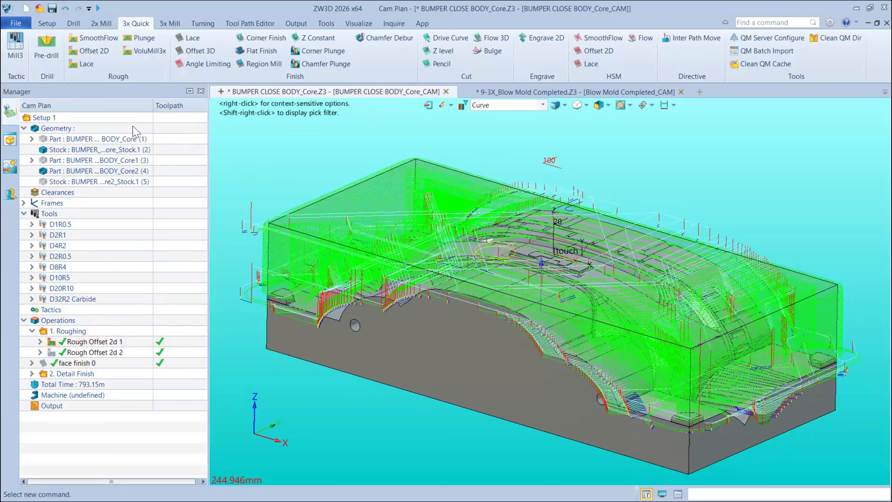
pyautogui.click(68, 342)
pyautogui.rightClick(92, 345)
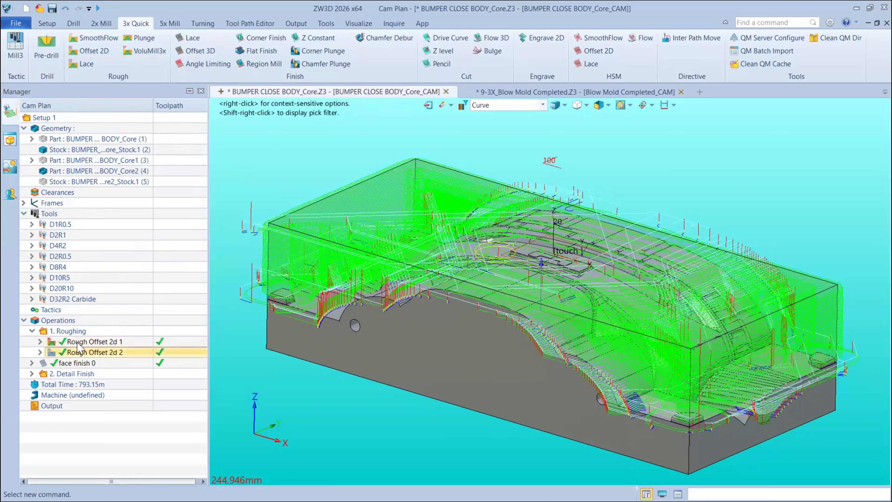
pyautogui.click(246, 214)
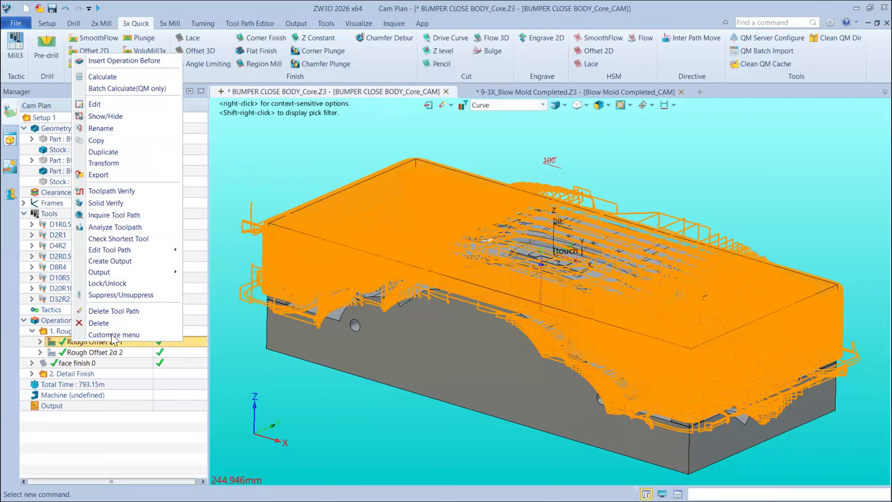
pyautogui.rightClick(90, 348)
pyautogui.click(648, 474)
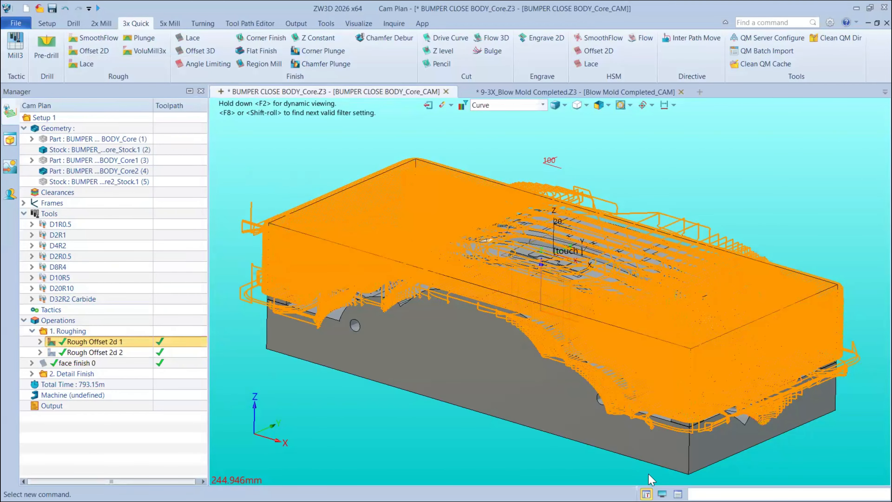
pyautogui.click(648, 474)
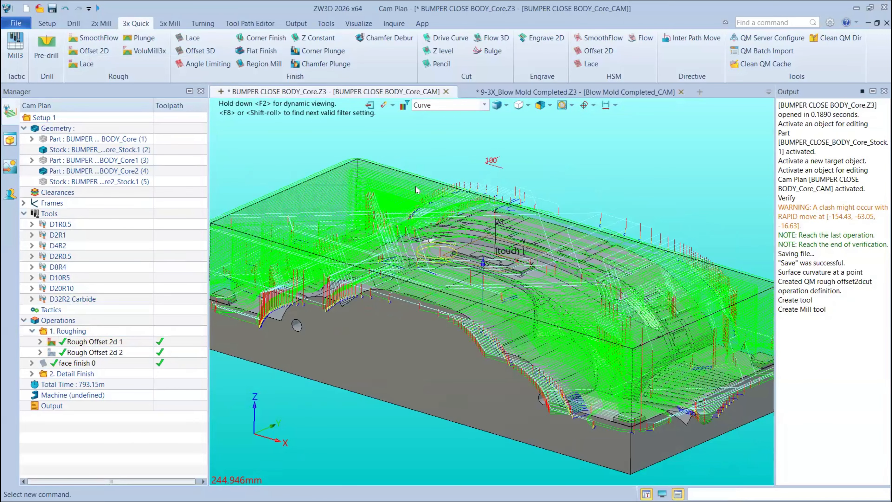
# Step: Open Task Manager, look through the running processes down to Zoom Sharing Host, review the commands available for it and close Task Manager
pyautogui.hotkey('ctrl', 'shift', 'Escape')
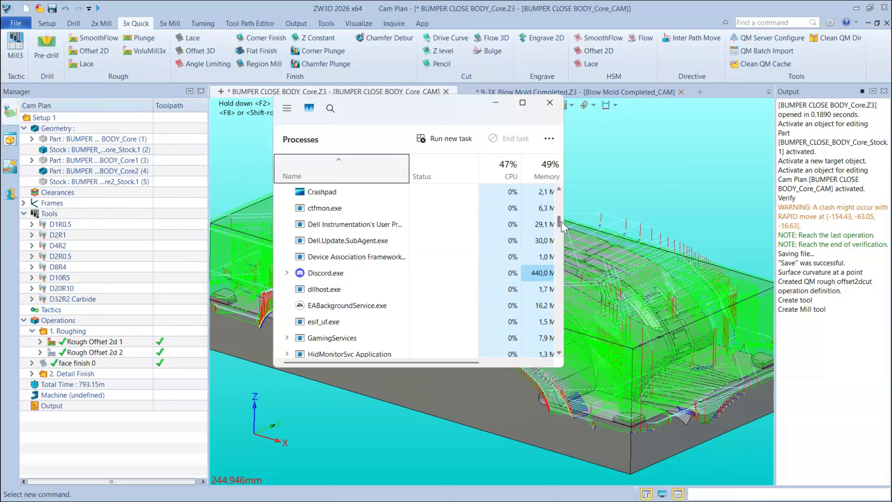
pyautogui.scroll(-5, 563, 246)
pyautogui.scroll(-4, 564, 243)
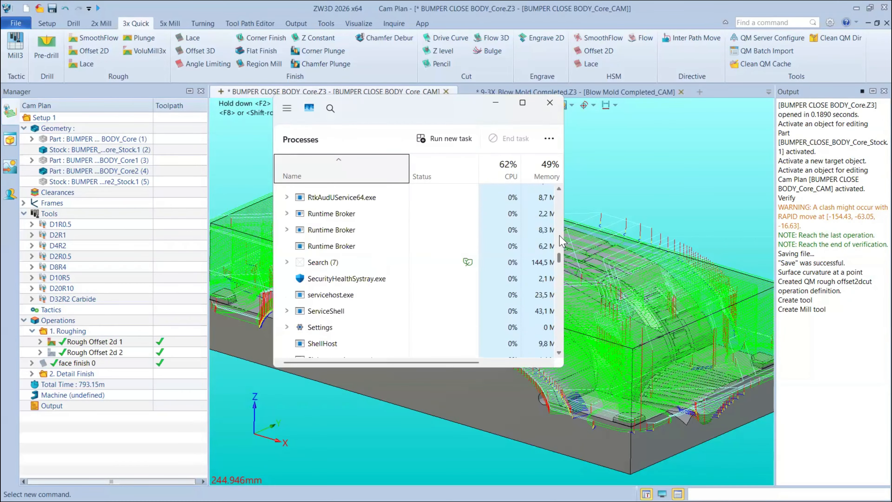
pyautogui.scroll(-4, 562, 257)
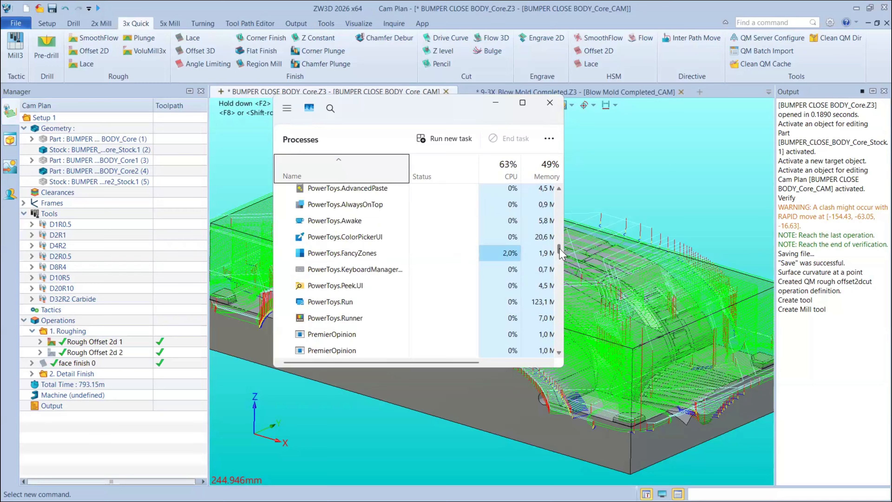
pyautogui.scroll(-1, 561, 254)
pyautogui.scroll(-8, 561, 271)
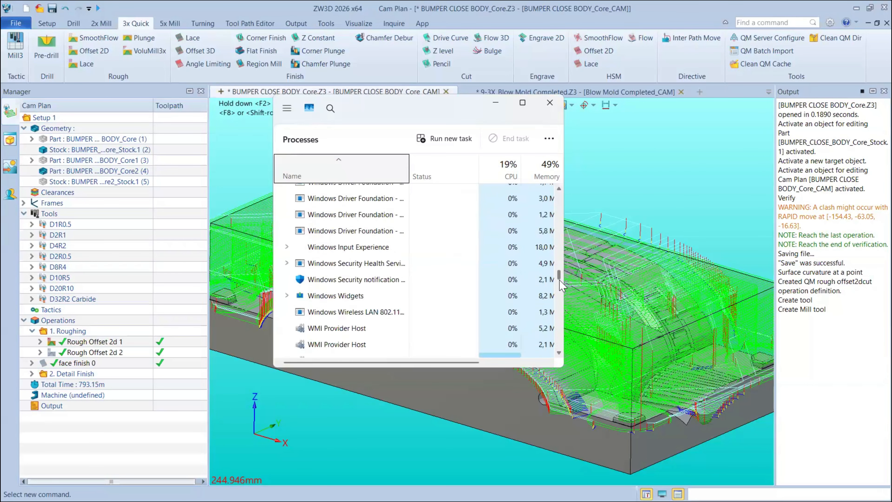
pyautogui.scroll(-5, 562, 285)
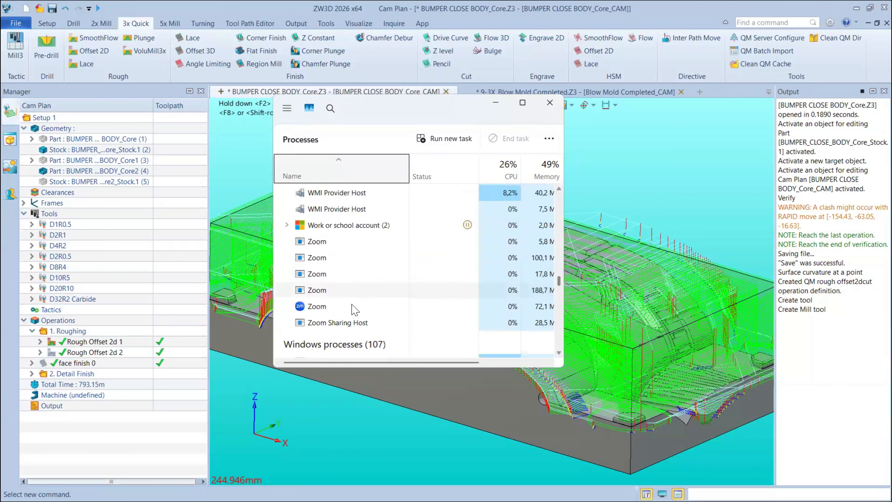
pyautogui.scroll(-1, 439, 291)
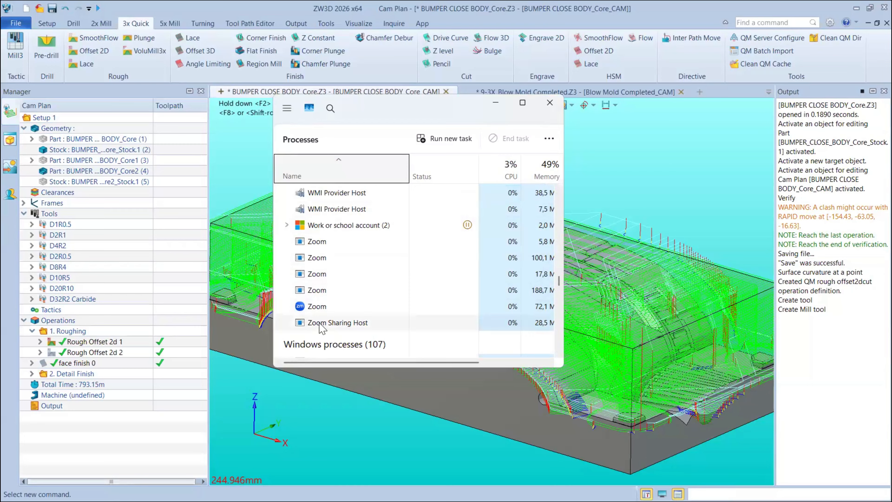
pyautogui.rightClick(323, 326)
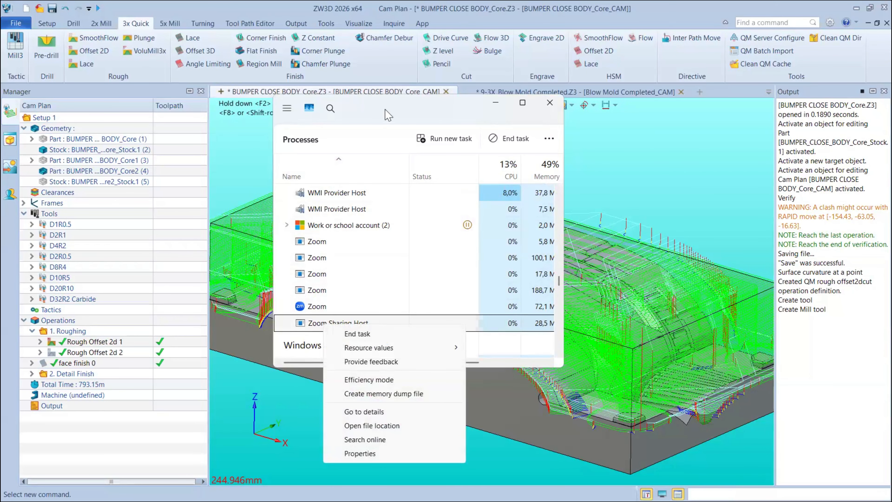
pyautogui.click(386, 116)
pyautogui.click(555, 105)
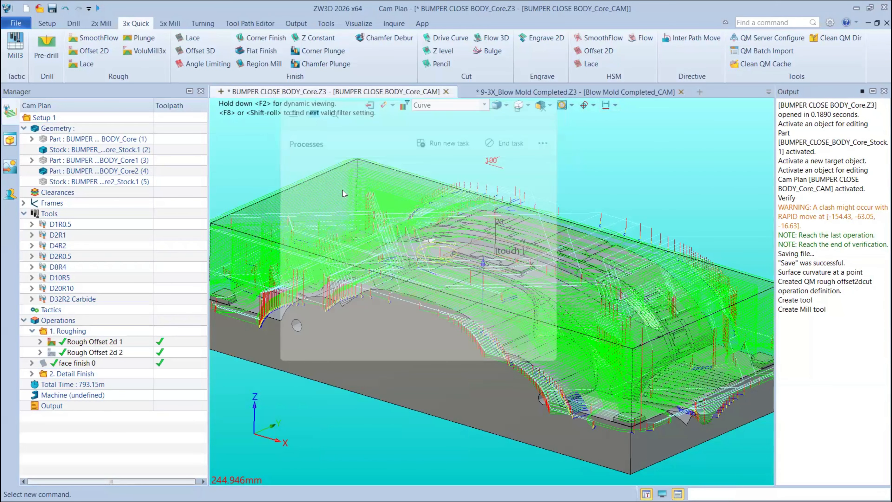
# Step: Highlight the Rough Offset 2d 1 toolpath on the bumper core, open the operation's settings and dismiss them
pyautogui.moveTo(253, 179); pyautogui.dragTo(353, 182, button='middle')
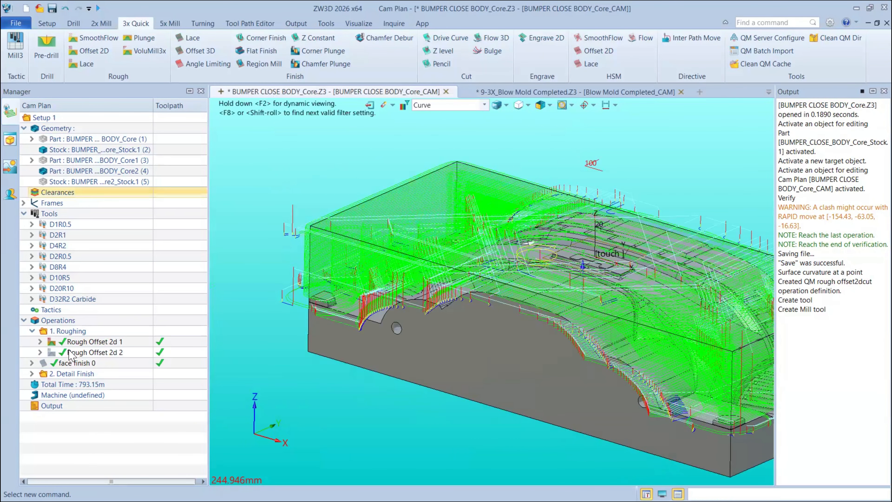
pyautogui.click(72, 341)
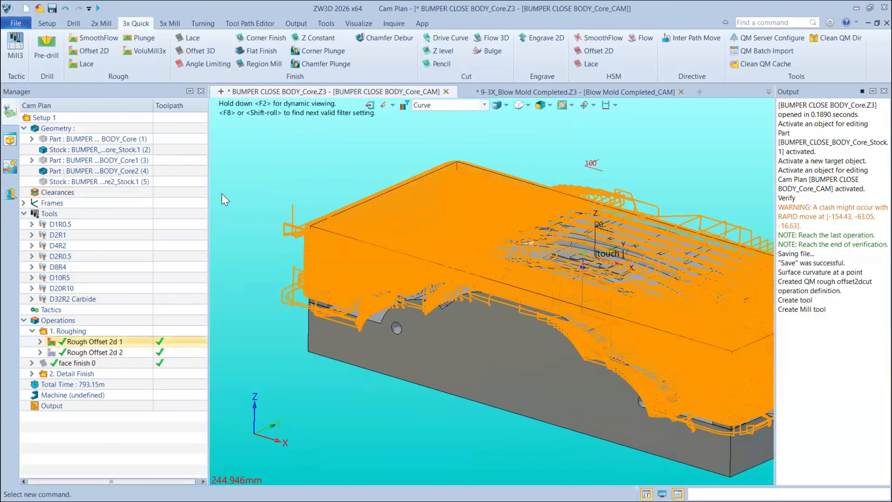
pyautogui.doubleClick(72, 340)
pyautogui.click(292, 109)
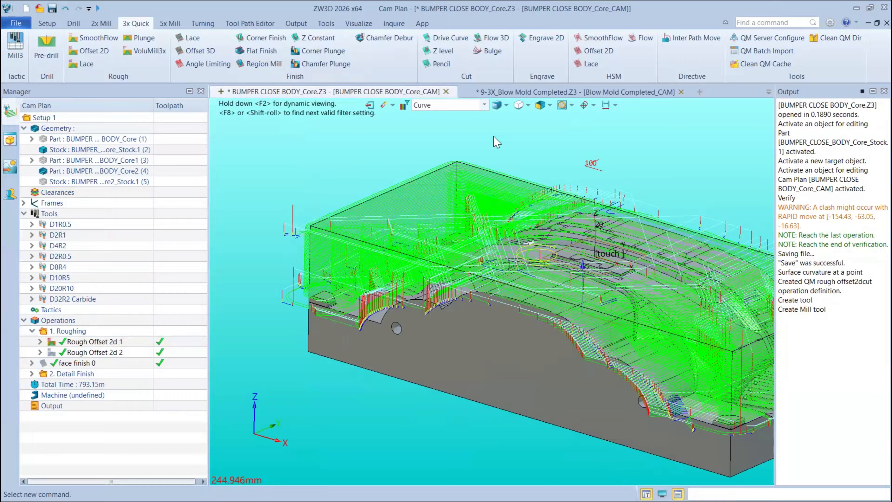
# Step: Switch to the CAM From Entry to Master Tutorial PDF in Edge and read from Batch Calculate through QM Server Configure to CAM Template
pyautogui.press('super+Tab')
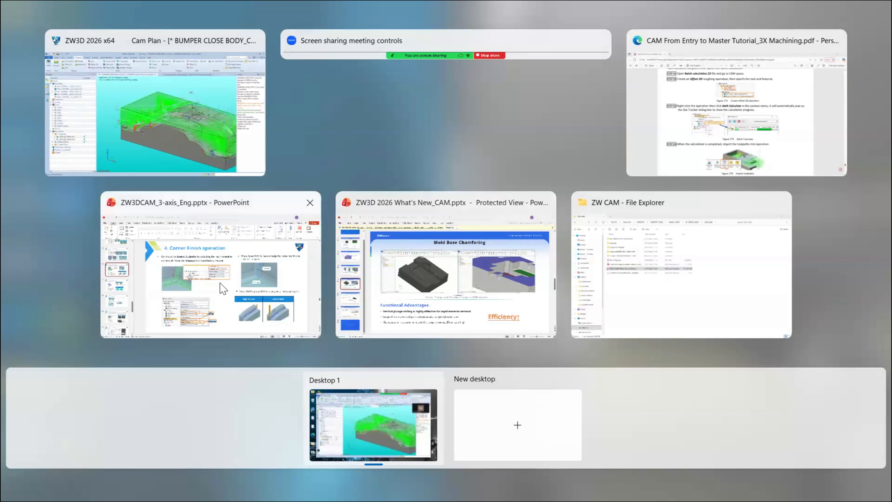
pyautogui.click(699, 124)
pyautogui.scroll(-3, 459, 287)
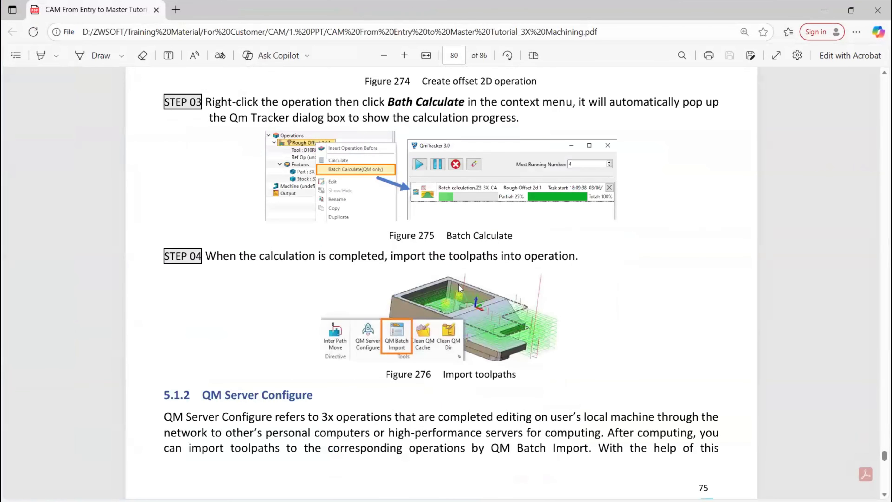
pyautogui.scroll(-6, 459, 287)
pyautogui.scroll(-1, 460, 287)
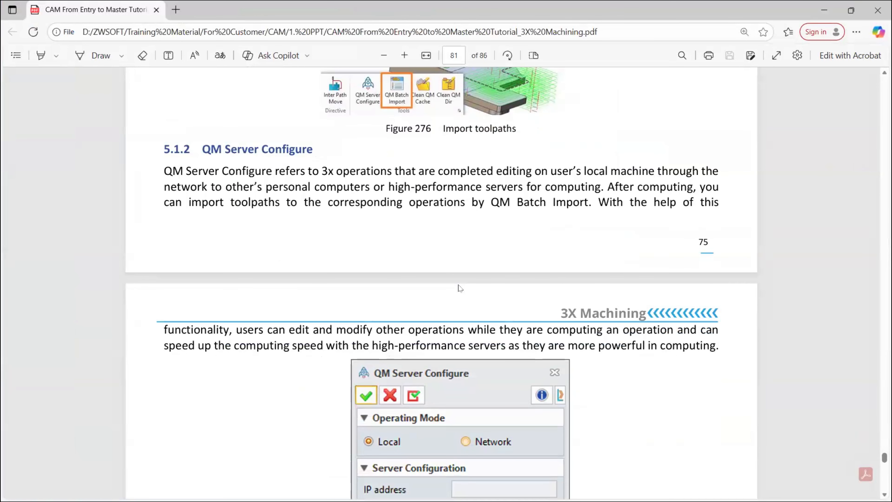
pyautogui.scroll(-20, 460, 288)
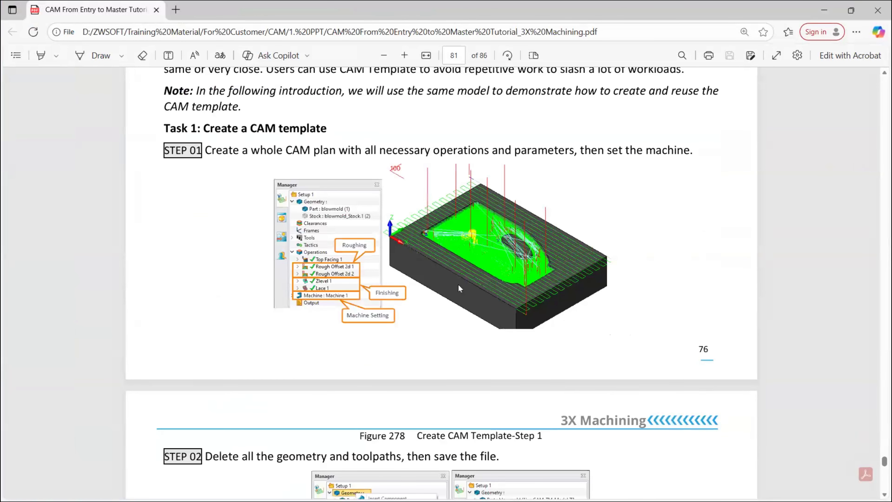
# Step: Review the illustrated steps for creating a CAM template and highlight the Task 1 heading text "Create a CAM template"
pyautogui.scroll(-6, 459, 285)
pyautogui.scroll(6, 440, 295)
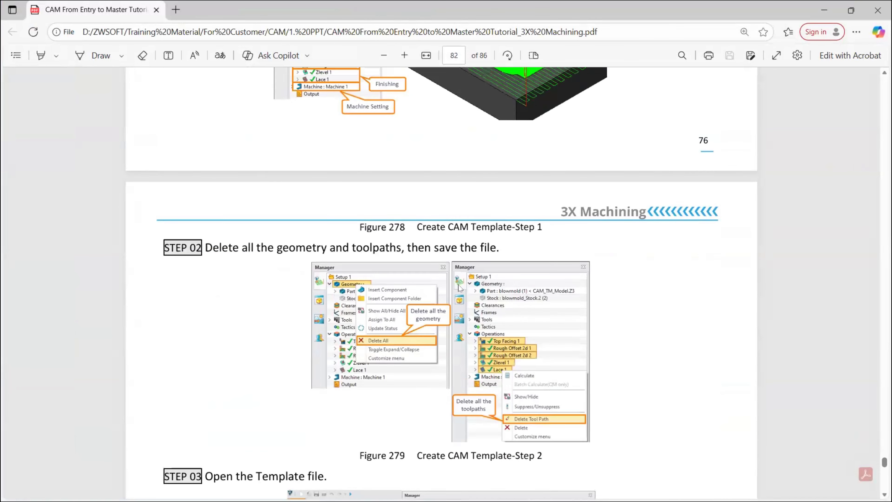
pyautogui.scroll(2, 441, 298)
pyautogui.scroll(-14, 417, 279)
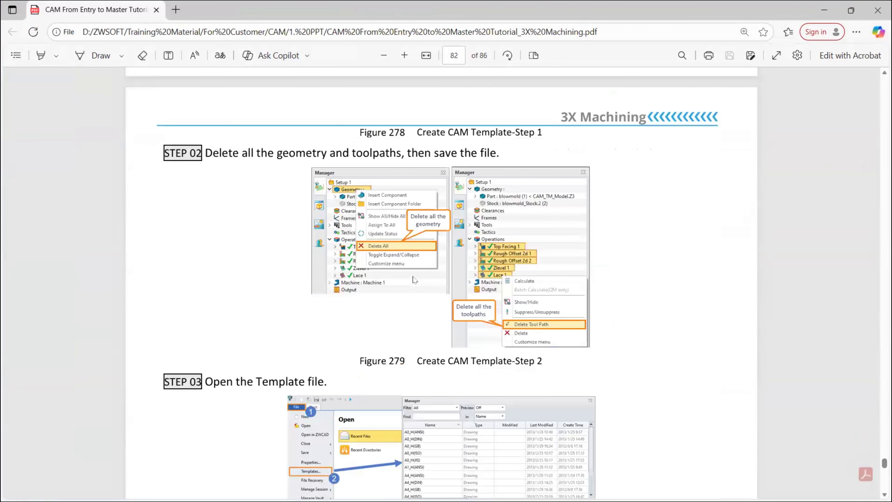
pyautogui.scroll(5, 415, 277)
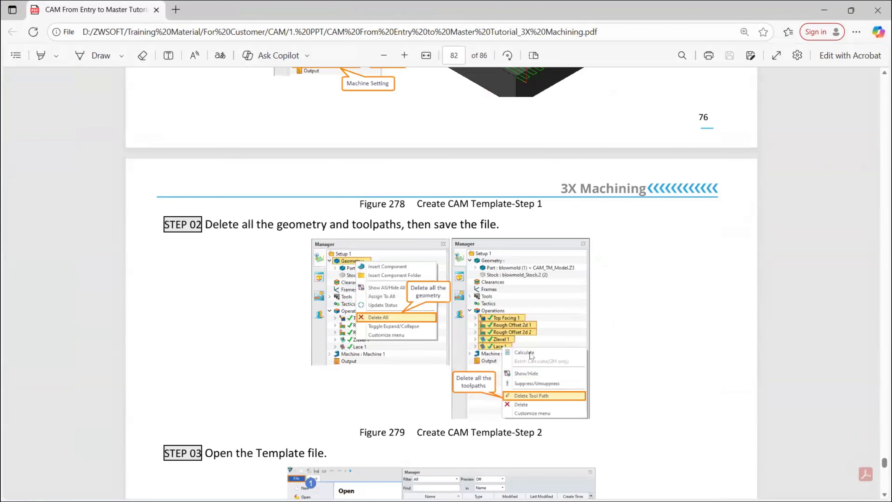
pyautogui.scroll(-4, 623, 363)
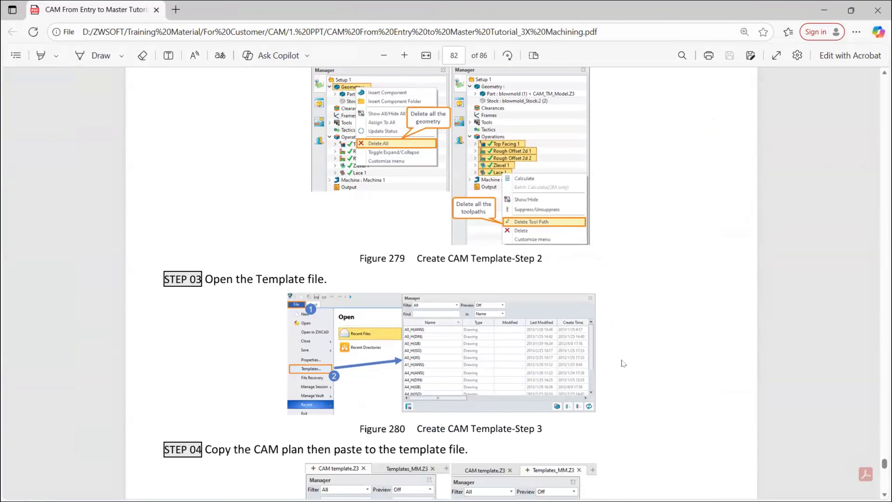
pyautogui.scroll(10, 604, 334)
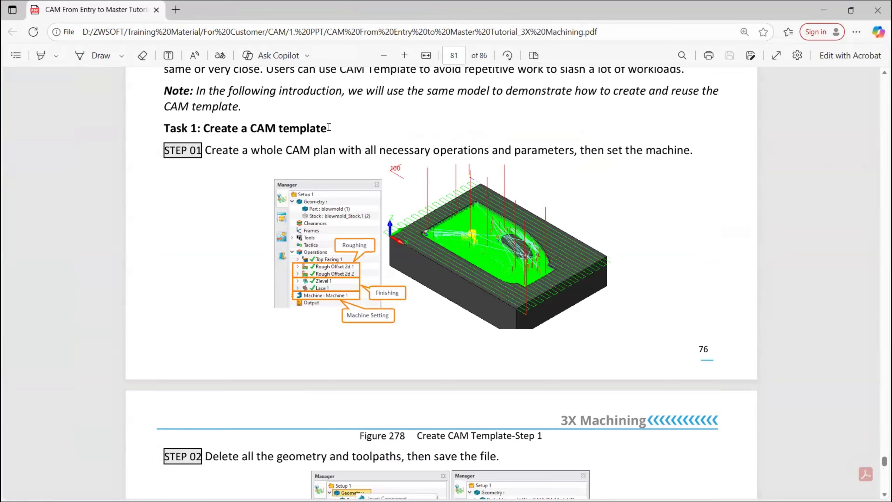
pyautogui.moveTo(329, 128); pyautogui.dragTo(197, 129)
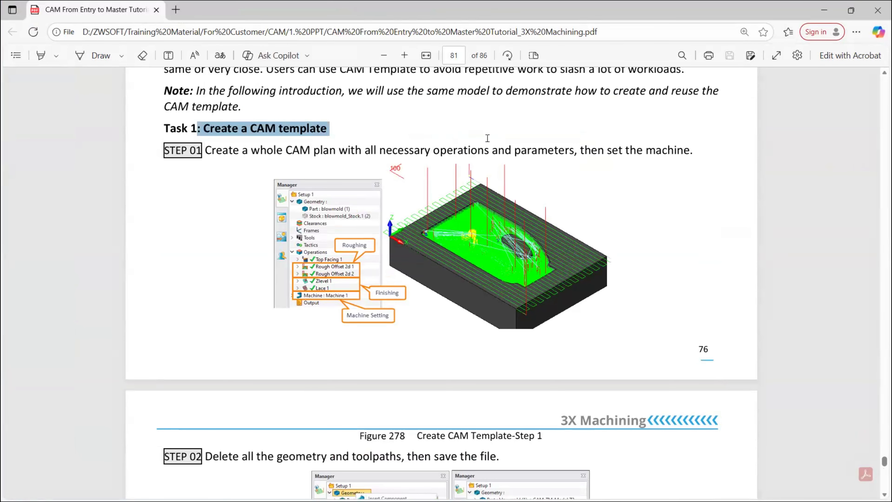
# Step: Switch back to ZW3D and bring up the 9-3X_Blow Mold Completed CAM plan
pyautogui.press('super+Tab')
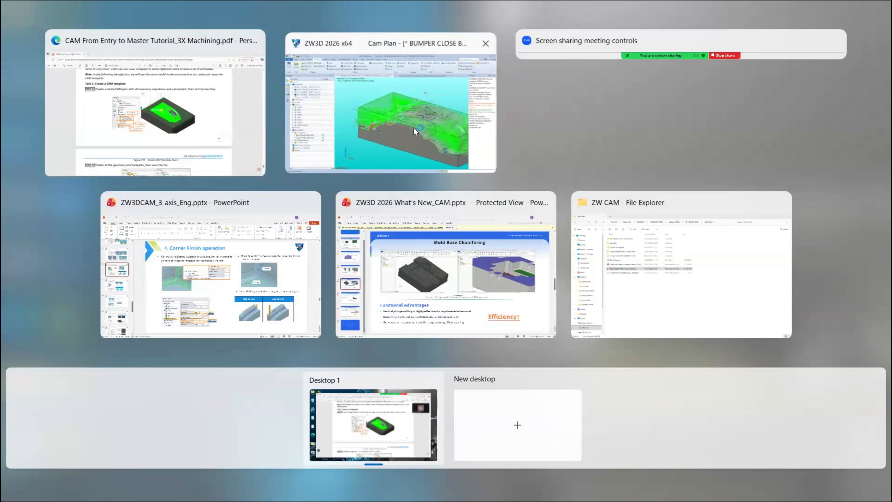
pyautogui.click(414, 127)
pyautogui.moveTo(496, 177); pyautogui.dragTo(482, 172, button='middle')
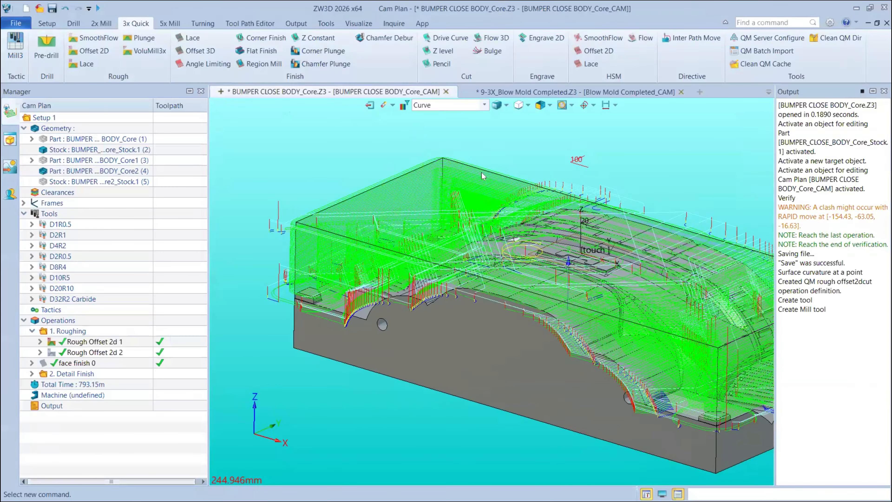
pyautogui.moveTo(492, 110); pyautogui.dragTo(367, 102, button='middle')
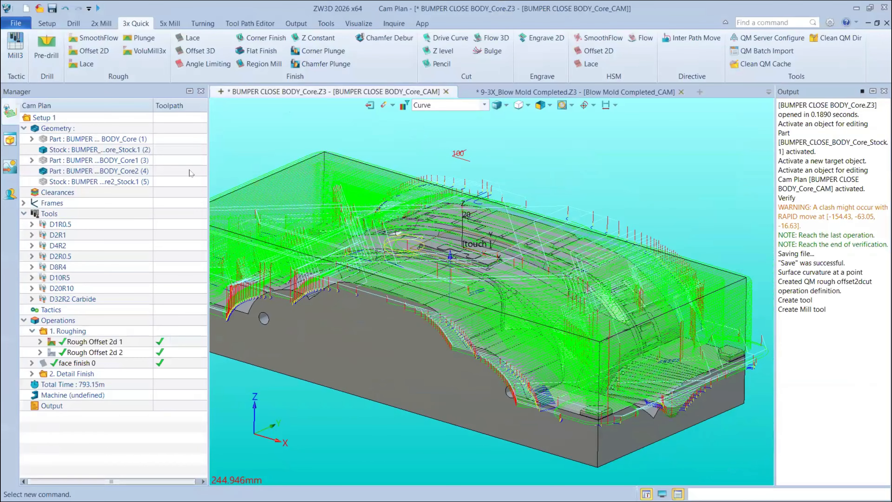
pyautogui.scroll(-3, 210, 176)
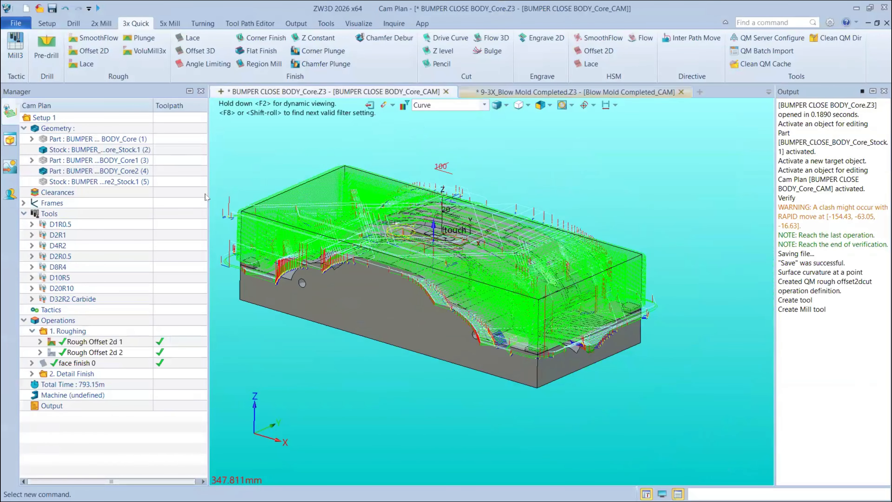
pyautogui.click(509, 92)
# Step: Delete the Angle Limiting 1 operation and leave only the Roughing folder expanded among the operation folders
pyautogui.scroll(-2, 37, 194)
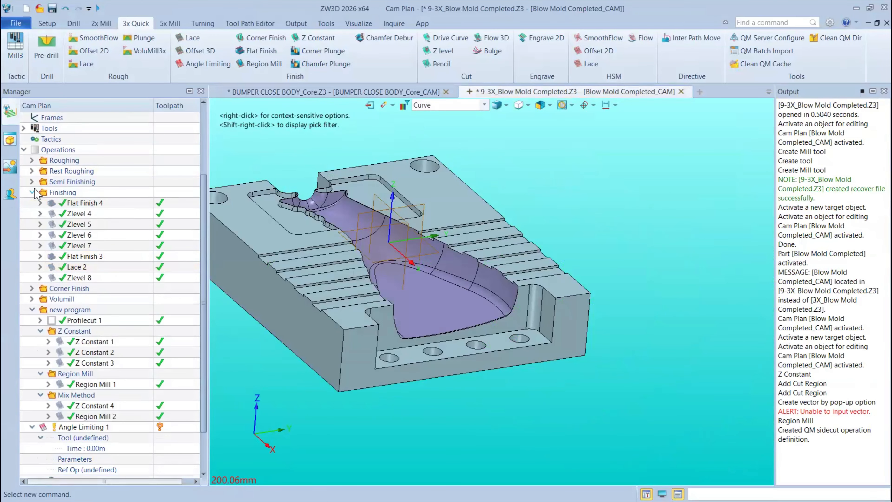
pyautogui.click(32, 193)
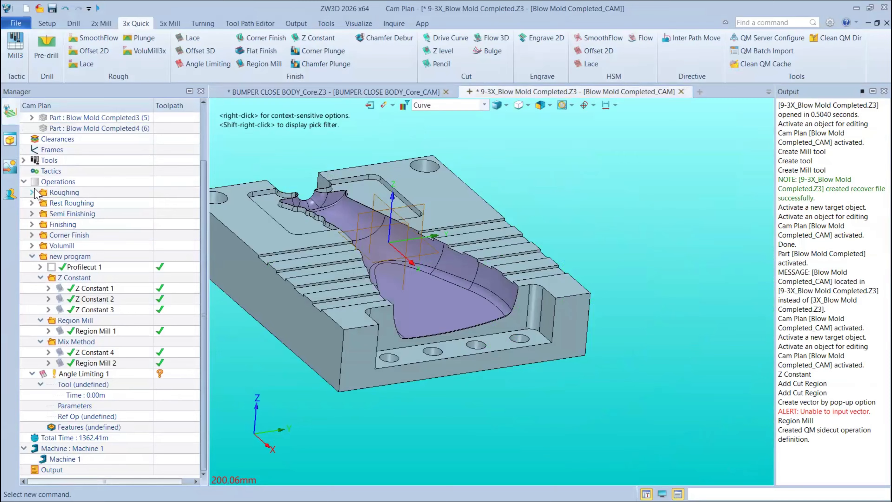
pyautogui.click(32, 257)
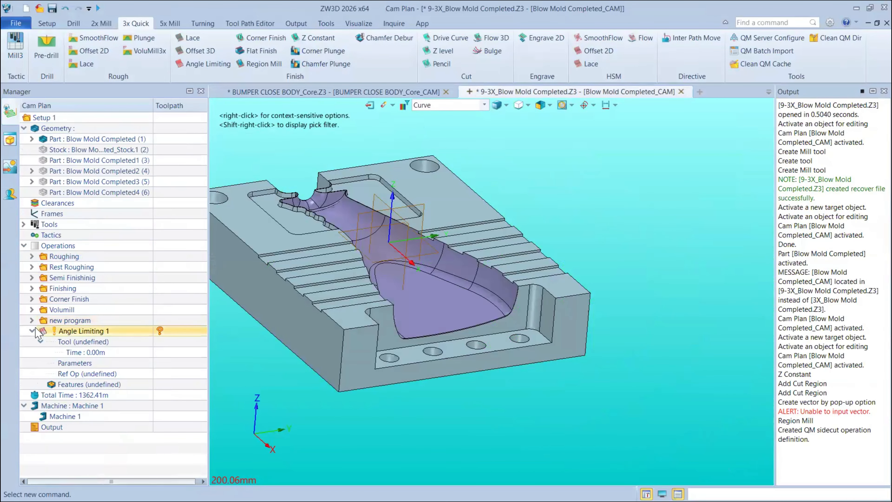
pyautogui.rightClick(57, 332)
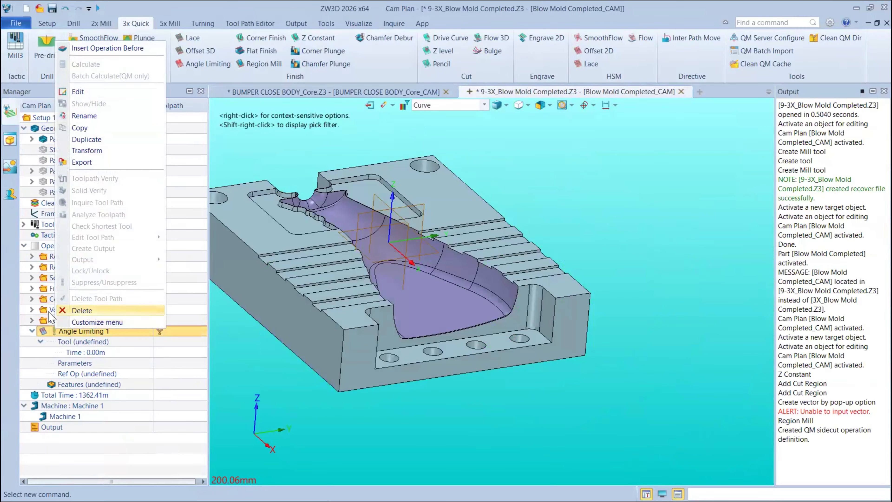
pyautogui.click(79, 310)
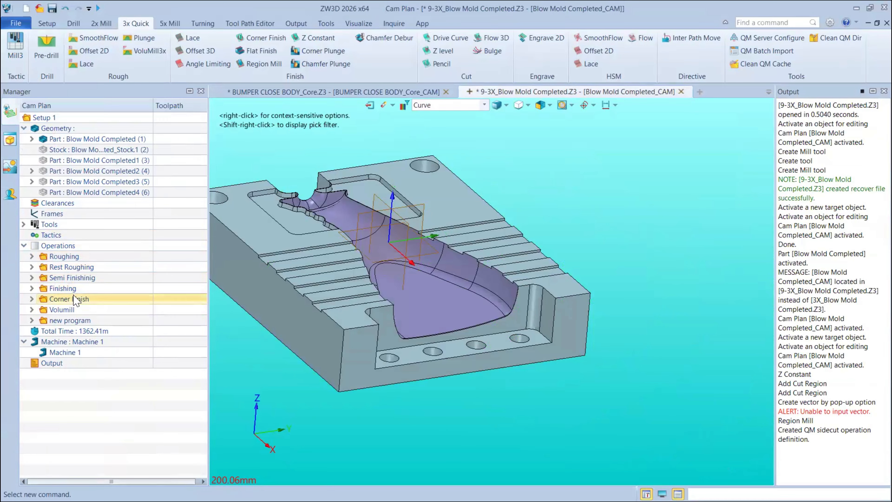
pyautogui.click(31, 257)
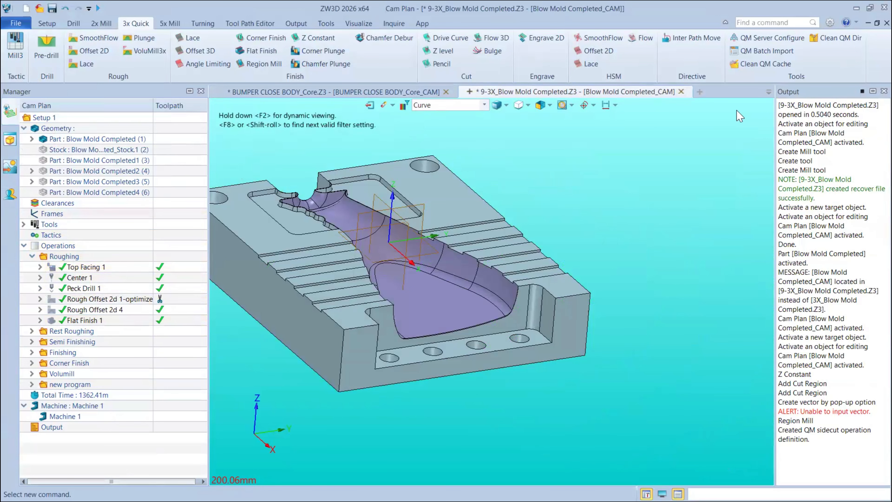
# Step: Examine the templates offered when creating a new CAM Plan file and dismiss the form without creating one
pyautogui.click(700, 92)
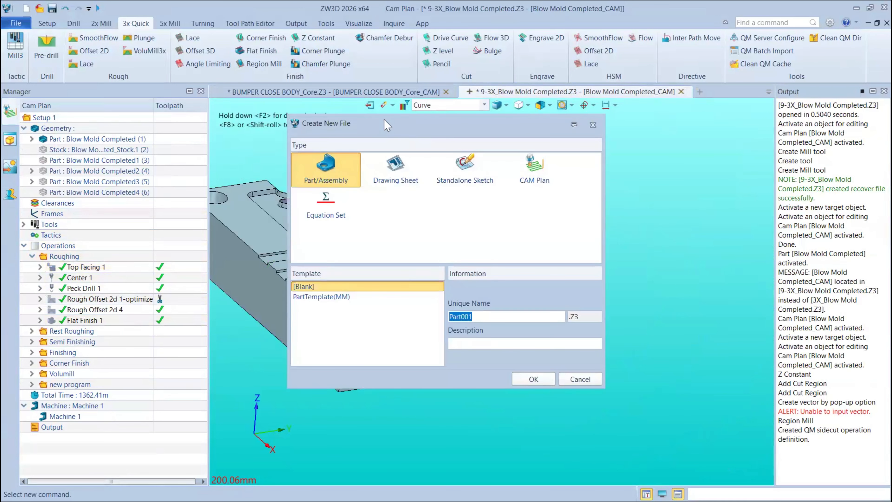
pyautogui.moveTo(386, 125); pyautogui.dragTo(383, 89)
pyautogui.click(535, 141)
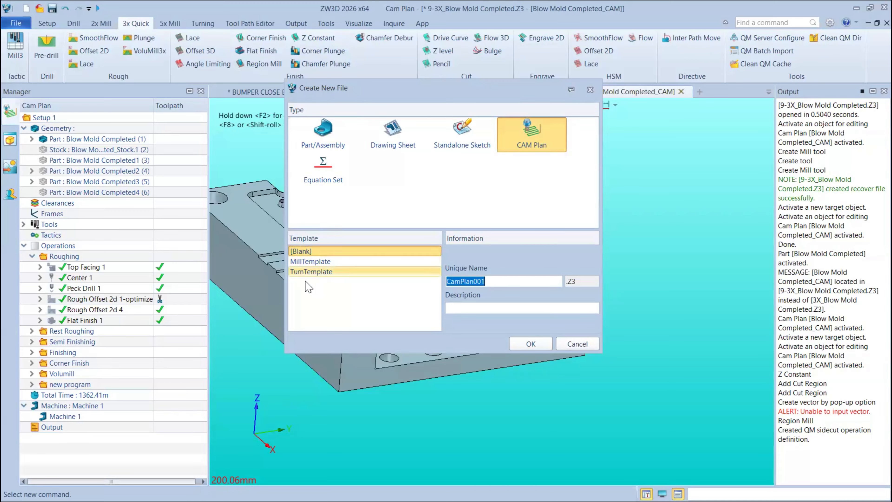
pyautogui.click(369, 287)
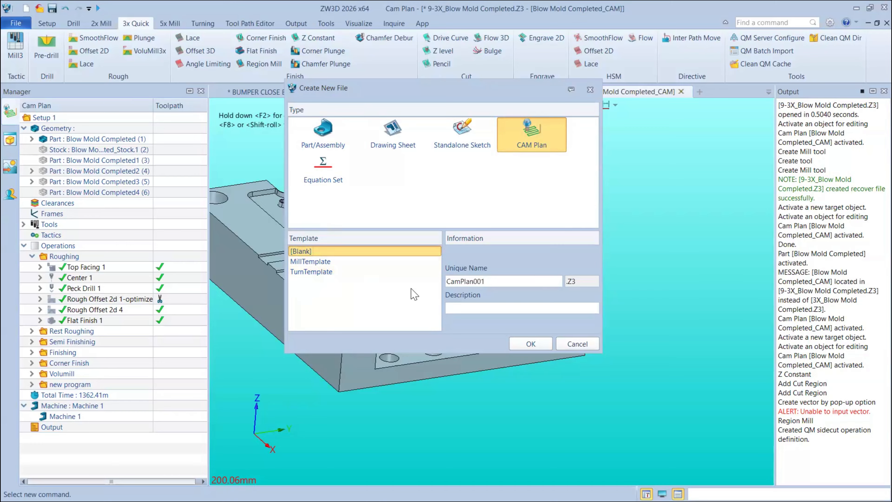
pyautogui.click(591, 90)
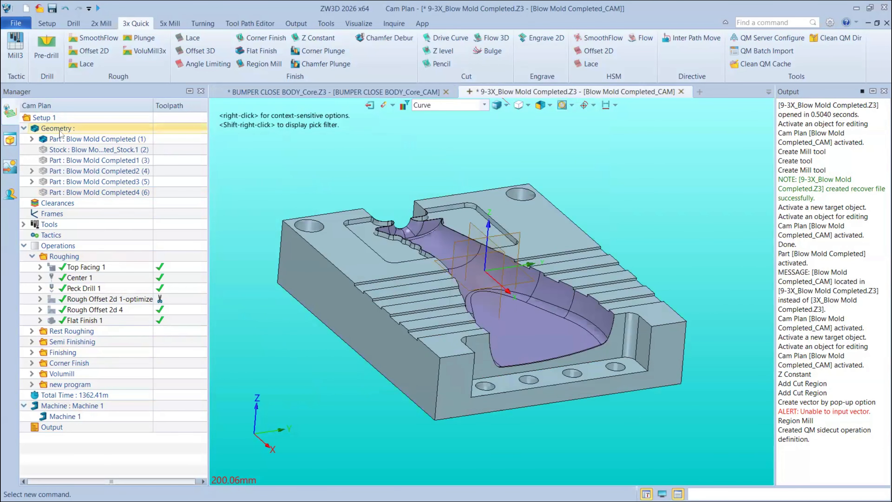
# Step: Leave the CAM plan for the root of 9-3X_Blow Mold Completed.Z3 and preview its parts, stock and Cam Plan objects
pyautogui.rightClick(48, 131)
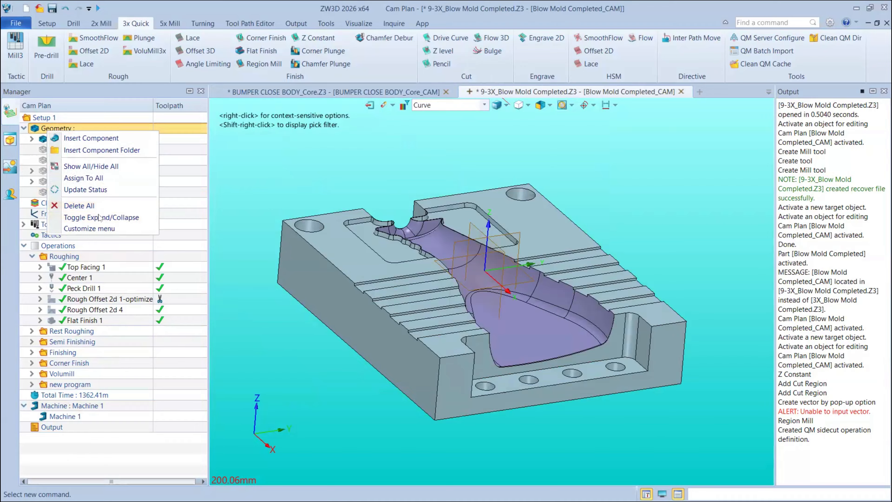
pyautogui.click(294, 169)
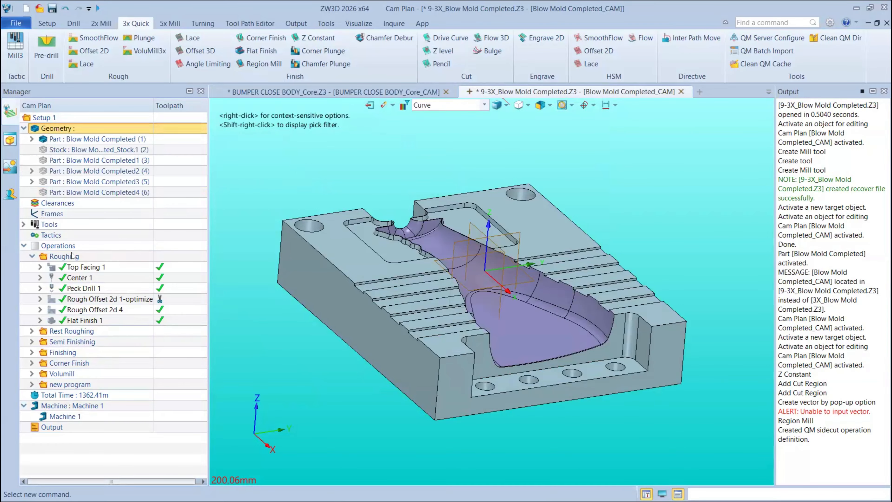
pyautogui.click(370, 105)
pyautogui.click(93, 147)
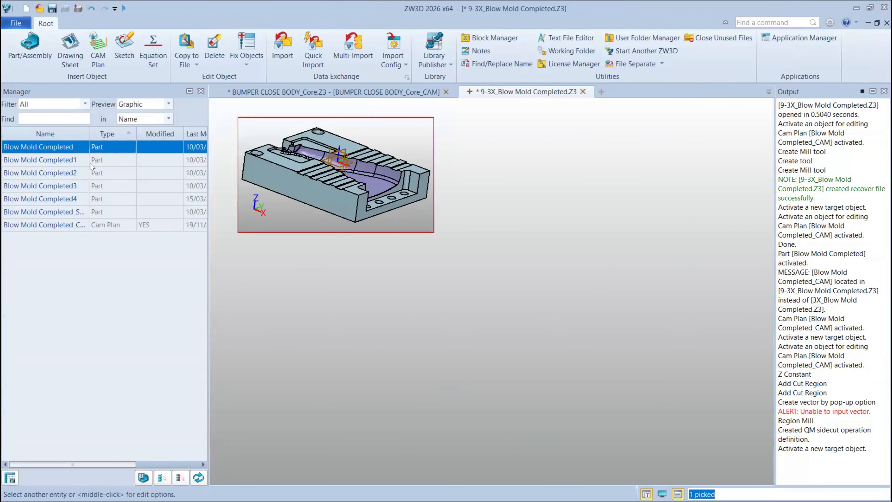
pyautogui.click(91, 161)
pyautogui.click(90, 173)
pyautogui.click(90, 186)
pyautogui.click(91, 200)
pyautogui.click(91, 213)
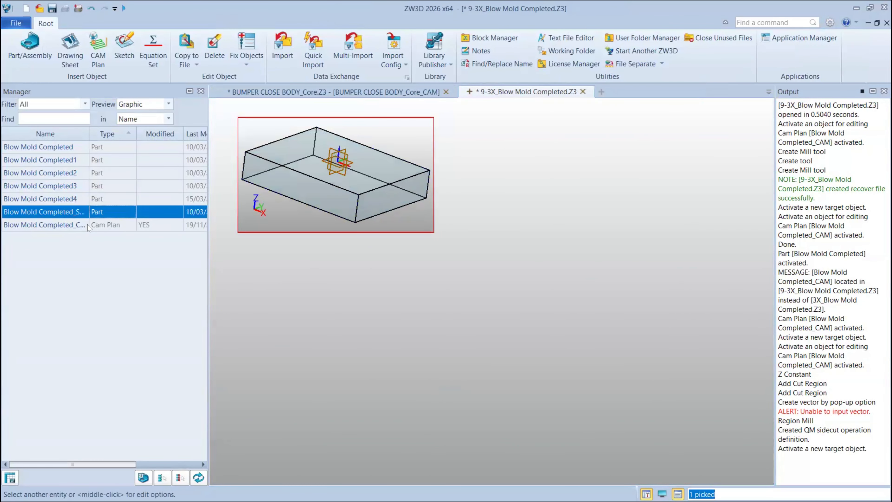
pyautogui.click(88, 226)
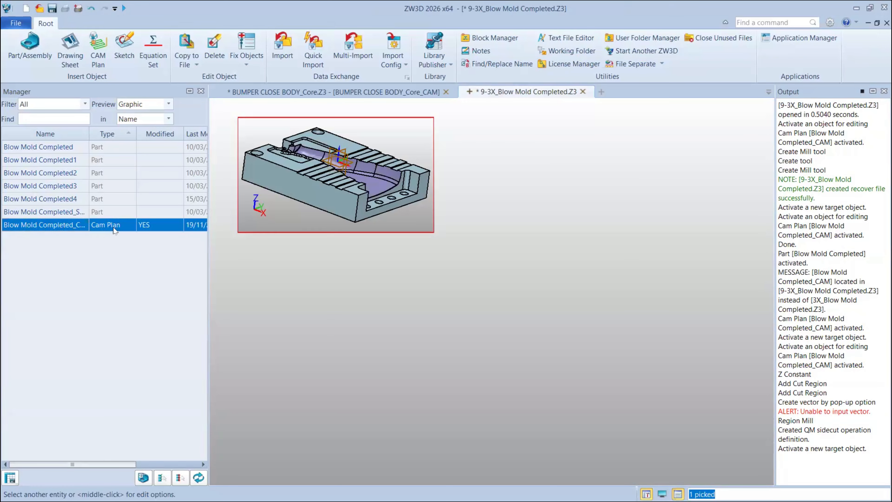
# Step: Copy the Blow Mold Completed_CAM plan and paste it into the Templates_MM.Z3 template file
pyautogui.click(106, 224)
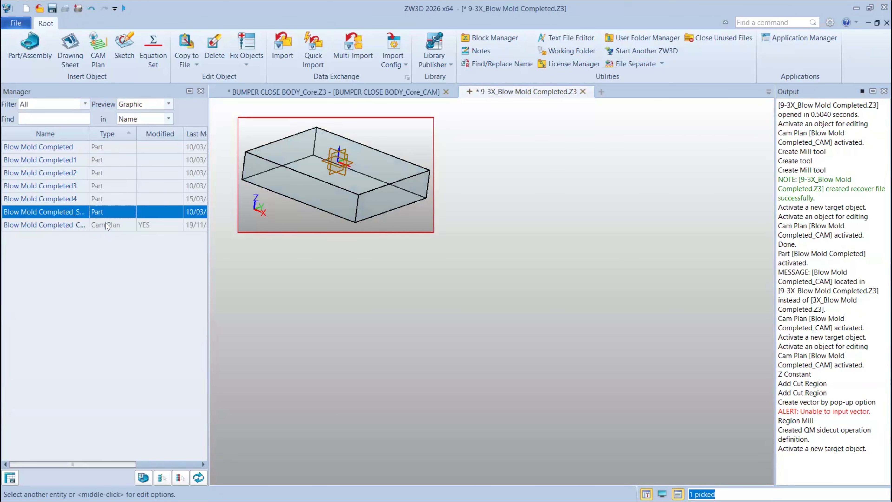
pyautogui.rightClick(107, 225)
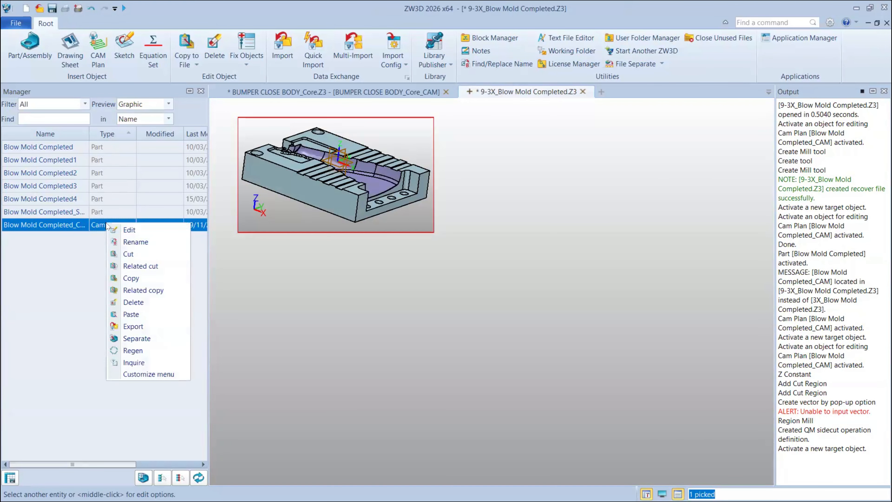
pyautogui.press('Return')
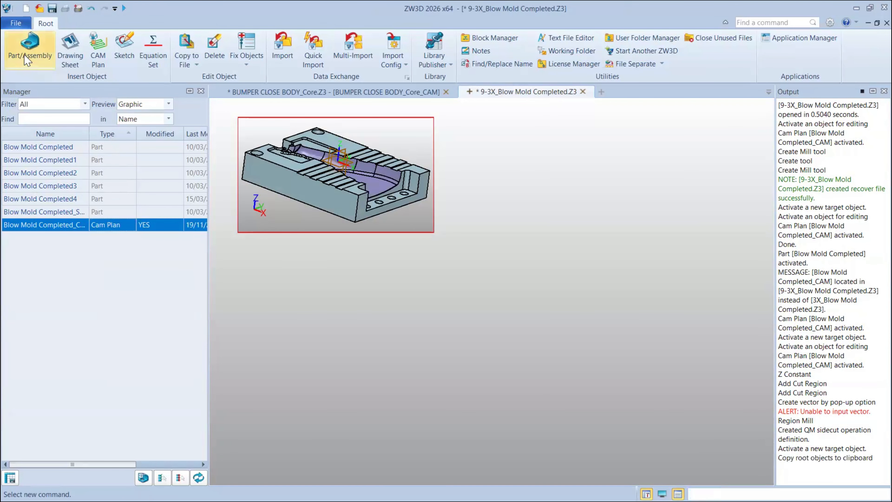
pyautogui.click(16, 25)
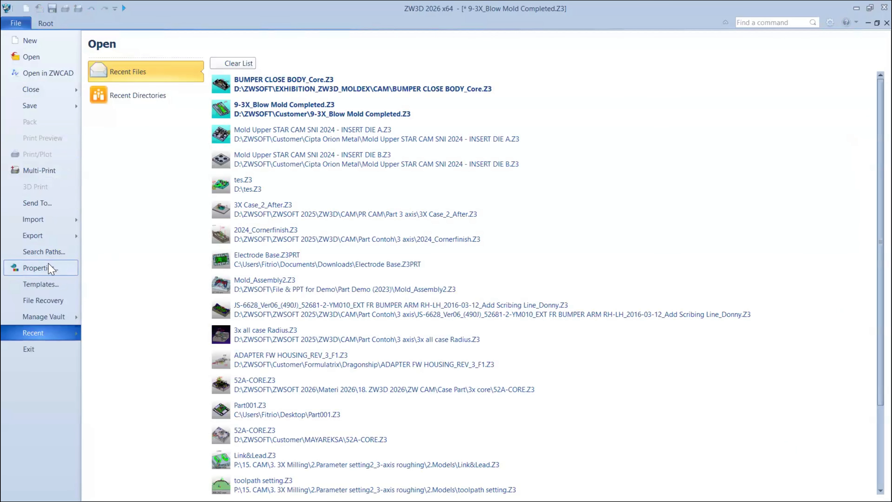
pyautogui.click(53, 285)
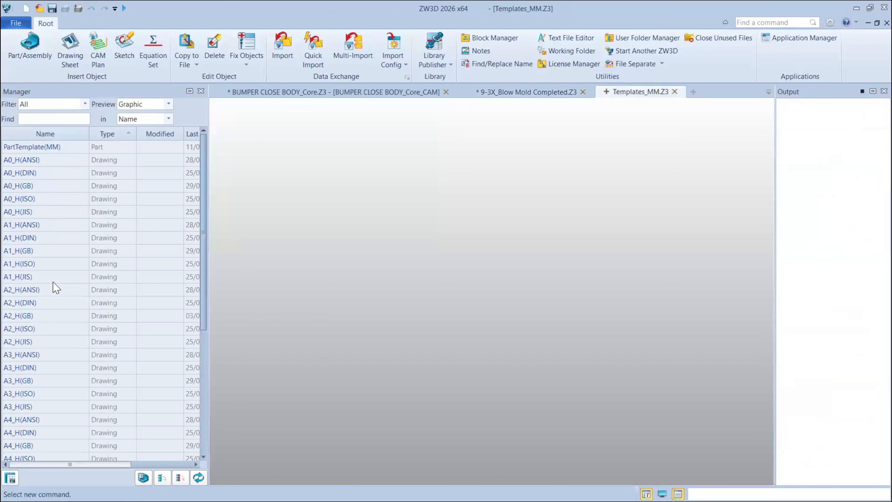
pyautogui.rightClick(72, 202)
pyautogui.click(106, 297)
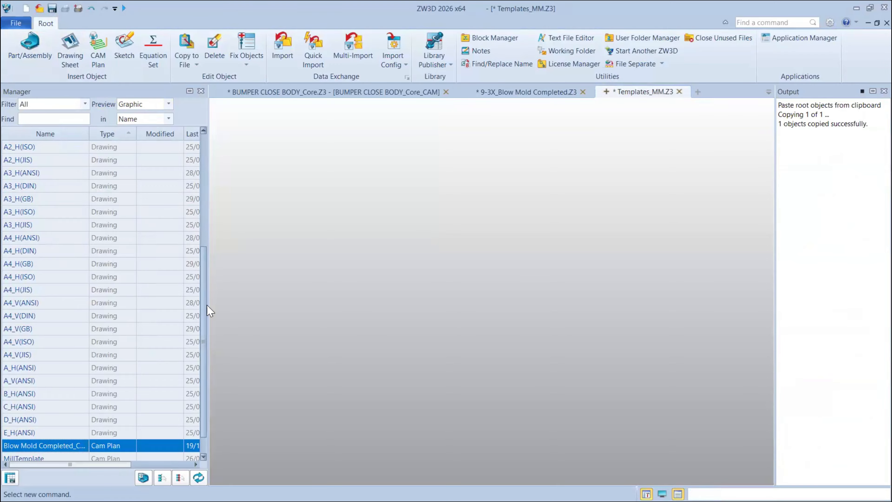
# Step: Save Templates_MM.Z3, accepting the more recent ZW3D file format
pyautogui.scroll(-1, 207, 330)
pyautogui.click(231, 182)
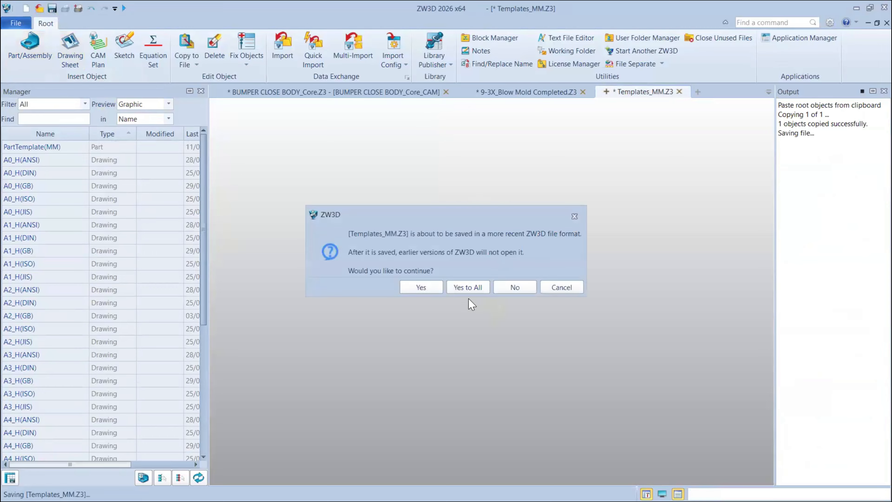
pyautogui.click(425, 287)
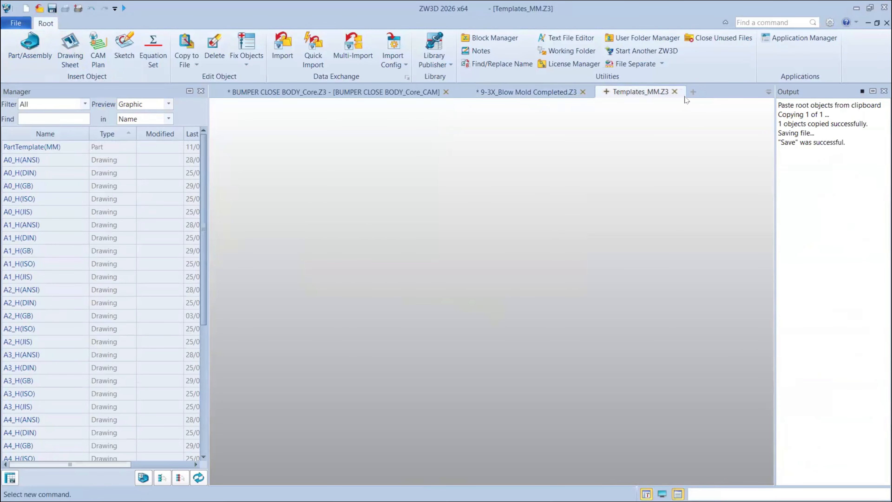
# Step: Create a new CAM Plan file named CamPlan001 from the Blow Mold Completed_CAM template
pyautogui.click(692, 92)
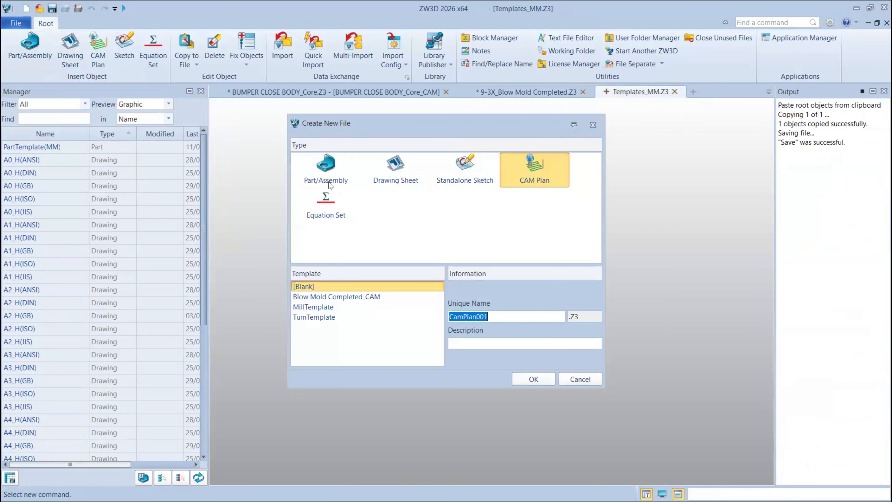
pyautogui.click(536, 170)
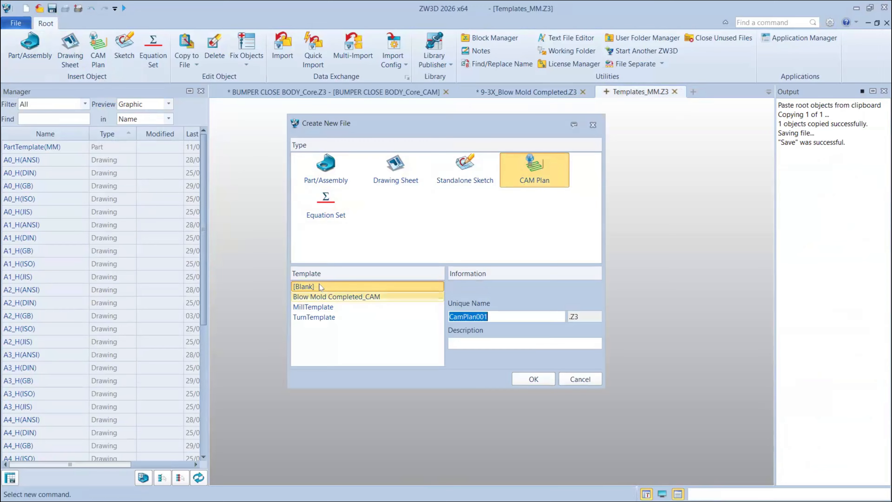
pyautogui.click(399, 295)
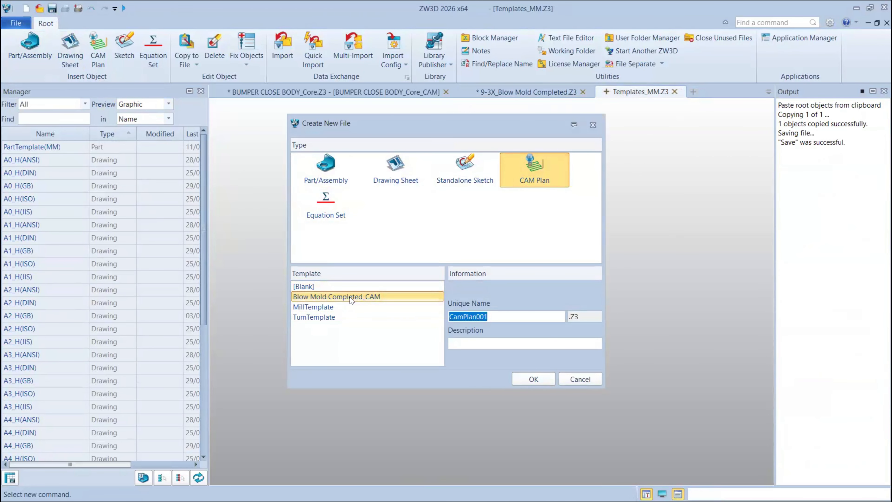
pyautogui.click(538, 378)
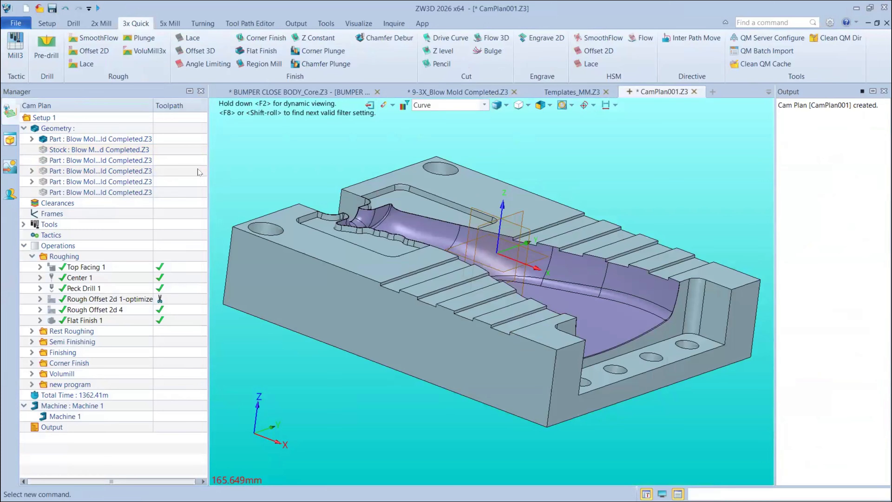
# Step: Expand the Rest Roughing, Semi Finishing and Finishing folders to review the operations carried over from the template
pyautogui.click(32, 331)
pyautogui.click(31, 363)
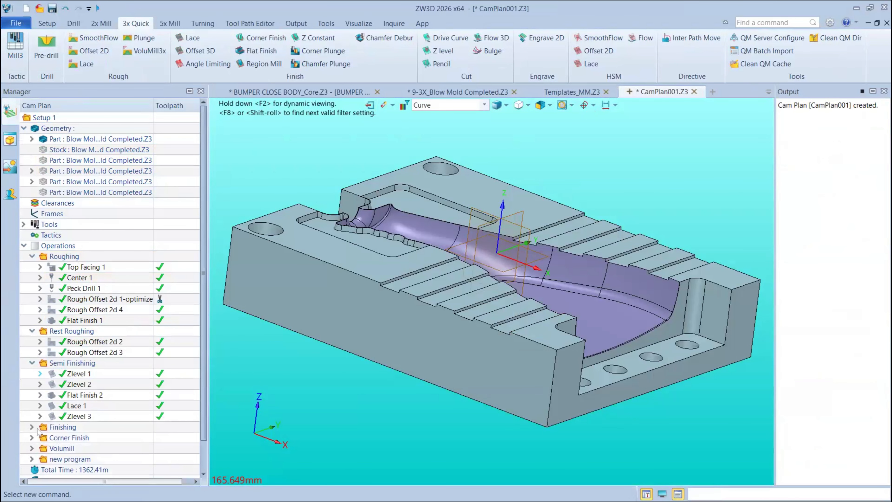
pyautogui.click(32, 427)
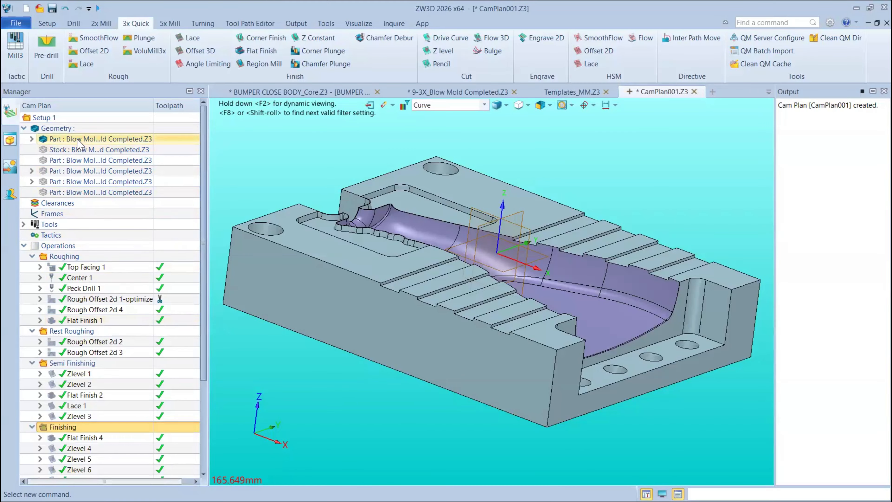
# Step: Inspect the Blow Mold Completed part in the new plan's geometry and view the model from another angle
pyautogui.click(128, 138)
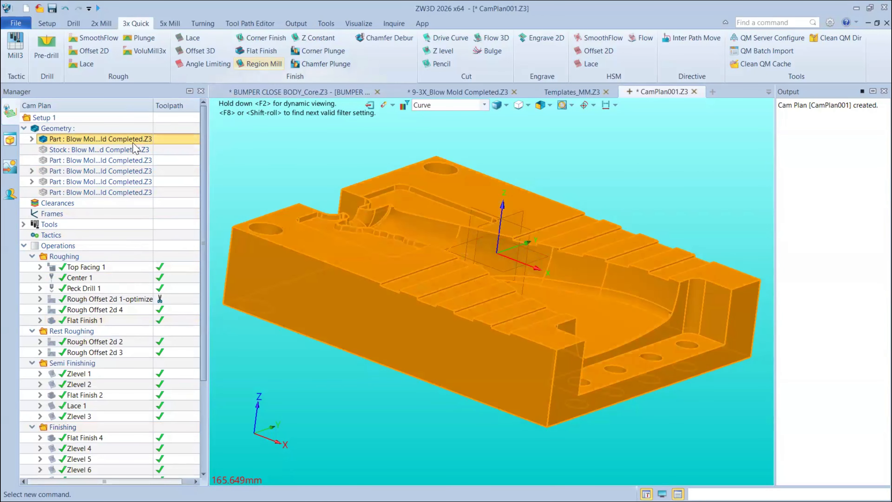
pyautogui.rightClick(101, 140)
pyautogui.click(263, 155)
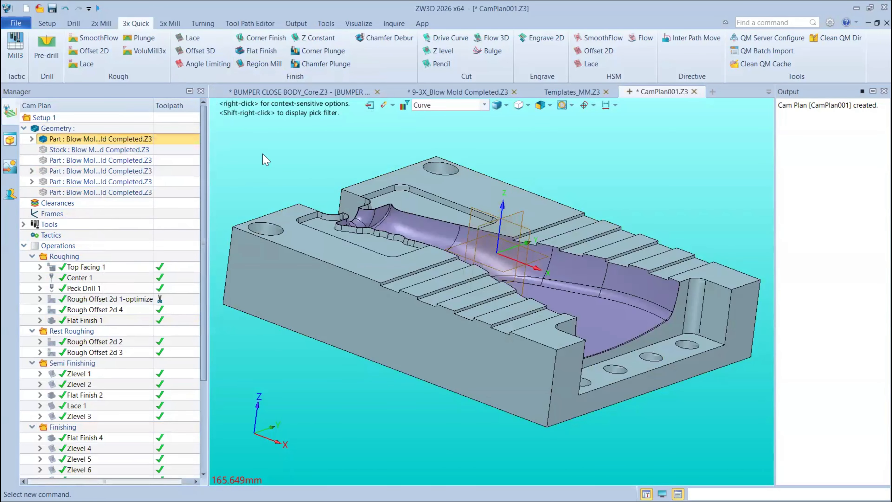
pyautogui.scroll(-1, 263, 154)
pyautogui.moveTo(263, 155); pyautogui.dragTo(262, 181, button='right')
pyautogui.moveTo(239, 153); pyautogui.dragTo(650, 365)
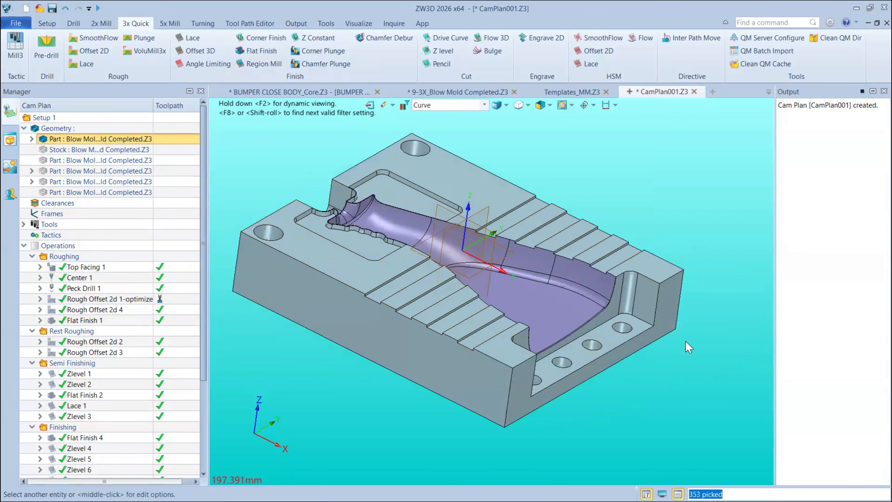
pyautogui.moveTo(686, 341); pyautogui.dragTo(317, 158)
pyautogui.press('Escape')
# Step: Close CamPlan001.Z3 without saving it
pyautogui.click(694, 92)
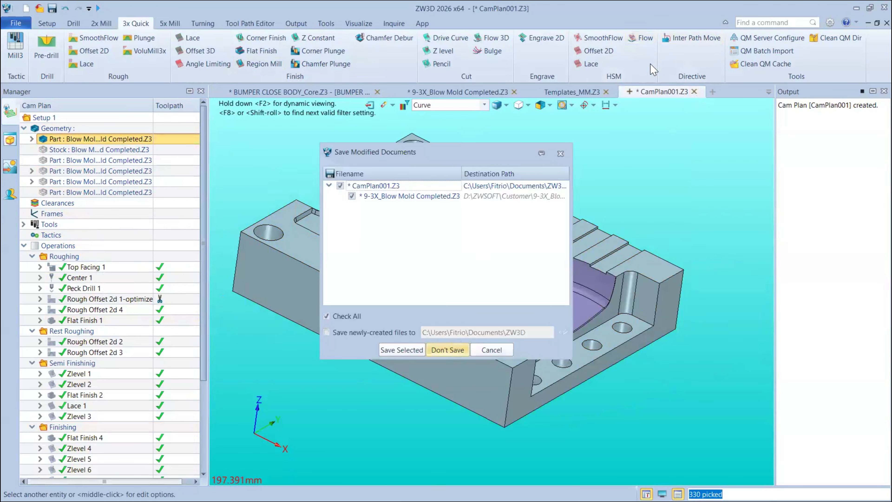
pyautogui.press('Return')
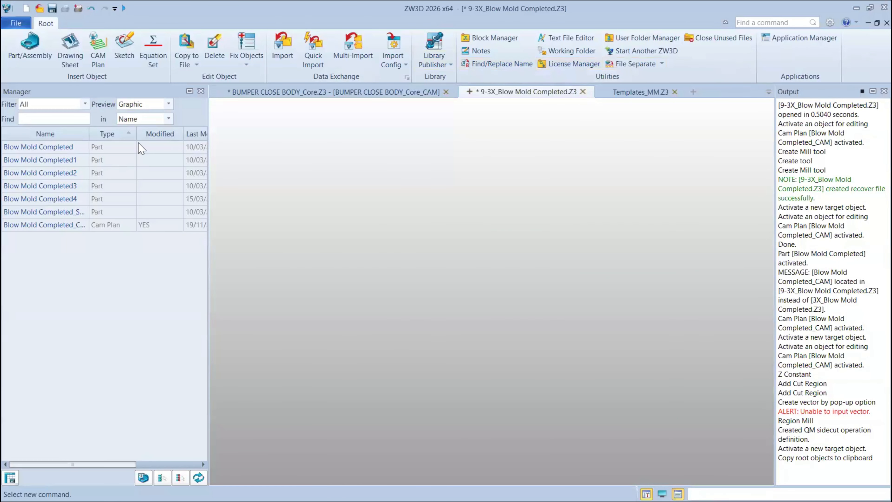
# Step: Close the Templates_MM.Z3 file and reopen the Blow Mold Completed_CAM plan from 9-3X_Blow Mold Completed.Z3
pyautogui.click(641, 92)
pyautogui.click(532, 92)
pyautogui.click(658, 95)
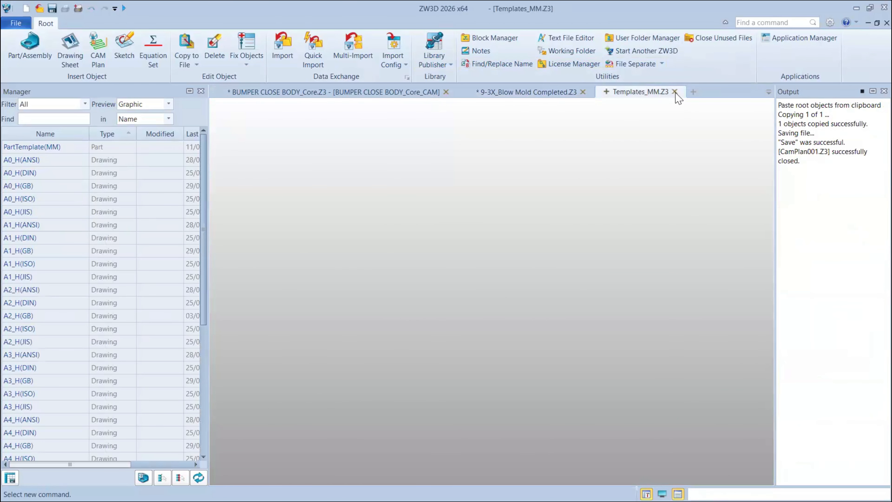
pyautogui.click(508, 90)
pyautogui.doubleClick(98, 225)
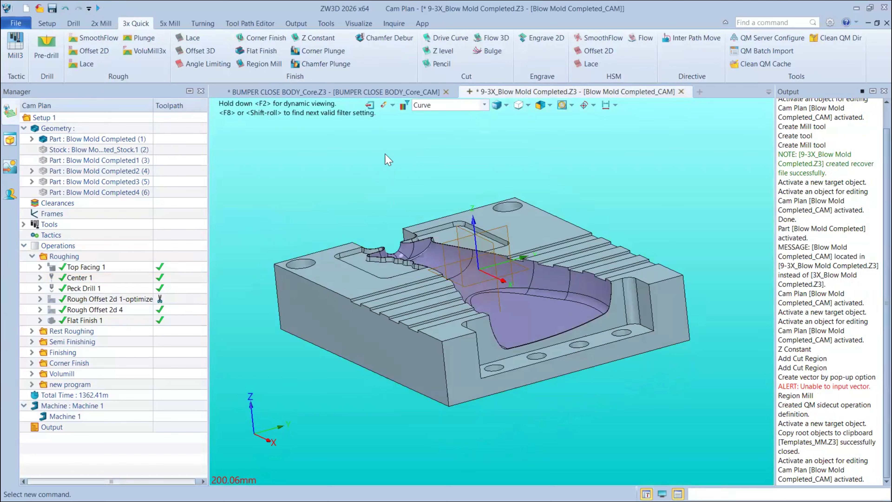
# Step: Switch to the ZW3DCAM_3-axis_Eng presentation in PowerPoint and browse from the Corner Finish slide through Z Level to the Bulge operation slide
pyautogui.press('super+Tab')
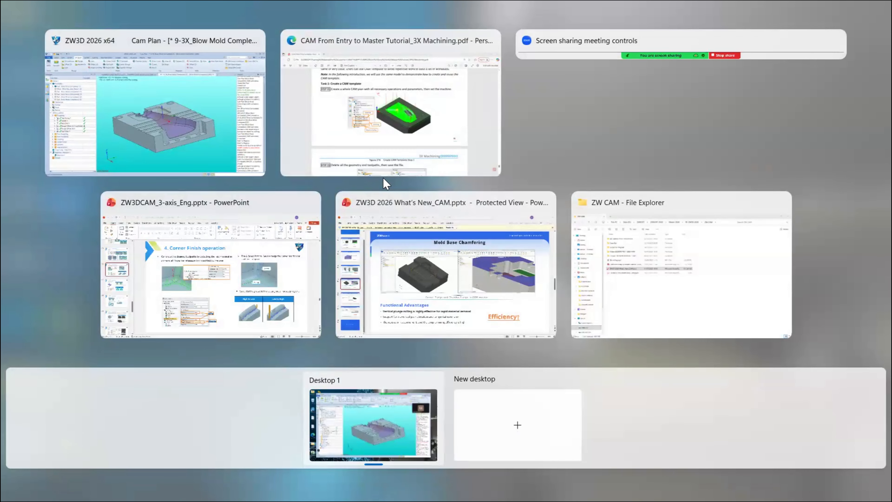
pyautogui.click(292, 243)
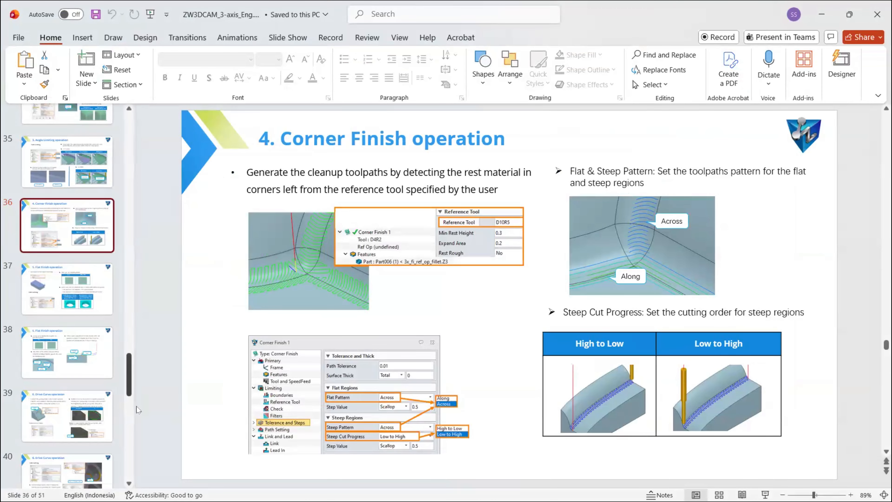
pyautogui.scroll(-3, 137, 410)
pyautogui.scroll(-2, 75, 218)
pyautogui.click(70, 197)
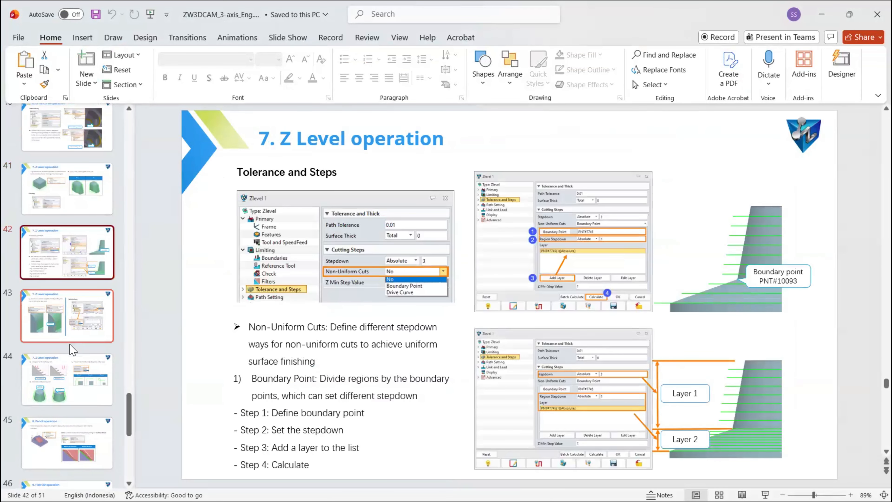
pyautogui.scroll(-2, 71, 349)
pyautogui.scroll(-4, 72, 349)
pyautogui.click(70, 305)
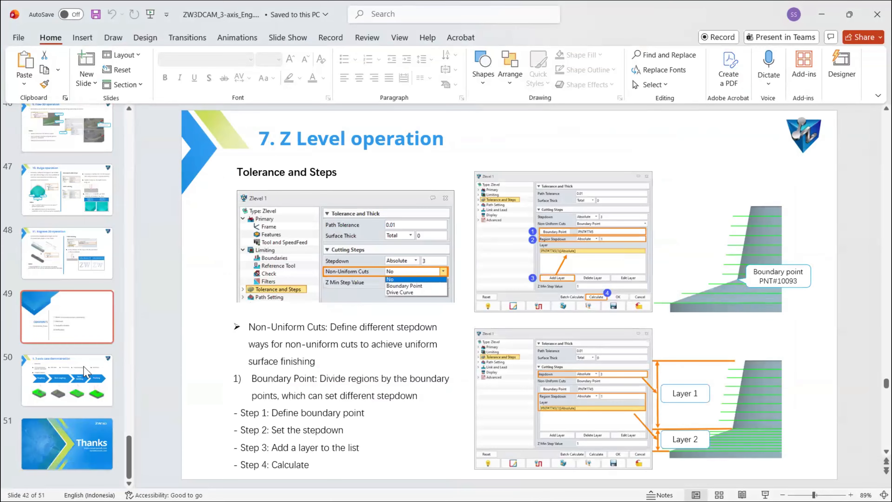
pyautogui.click(71, 191)
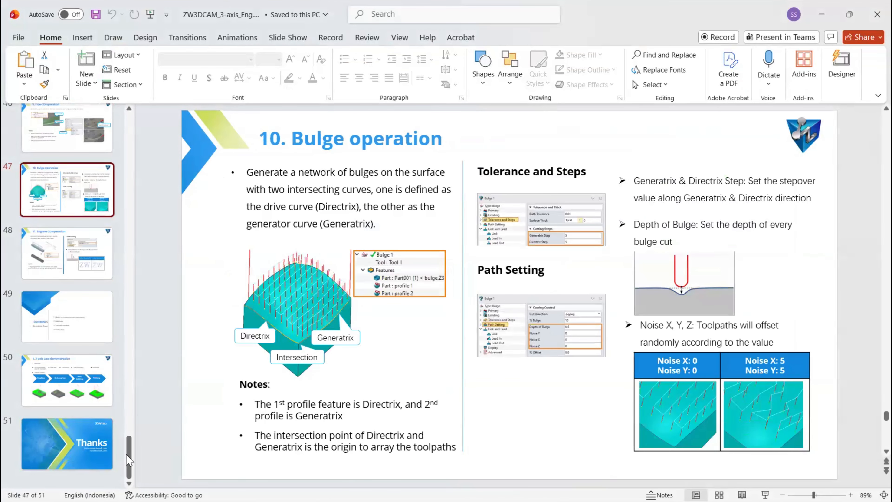
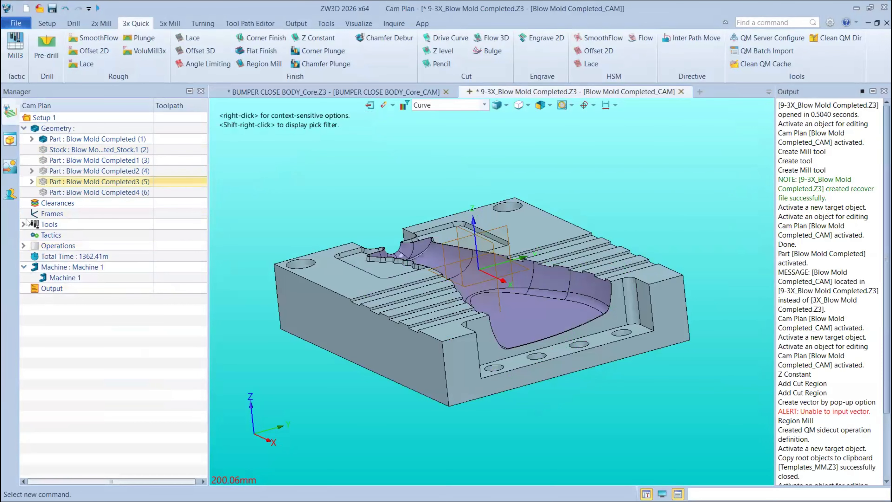
# Step: Collapse the Geometry branch of the Blow Mold Completed_CAM plan
pyautogui.click(24, 128)
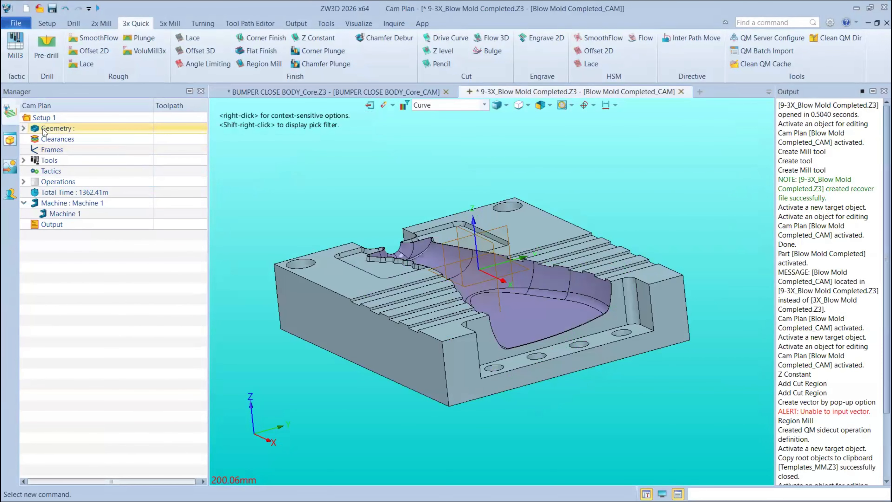
pyautogui.click(24, 128)
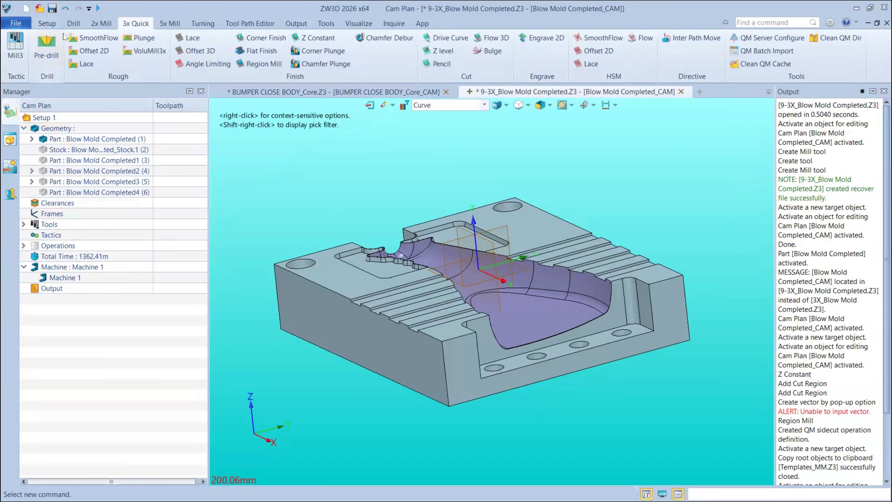
pyautogui.click(24, 129)
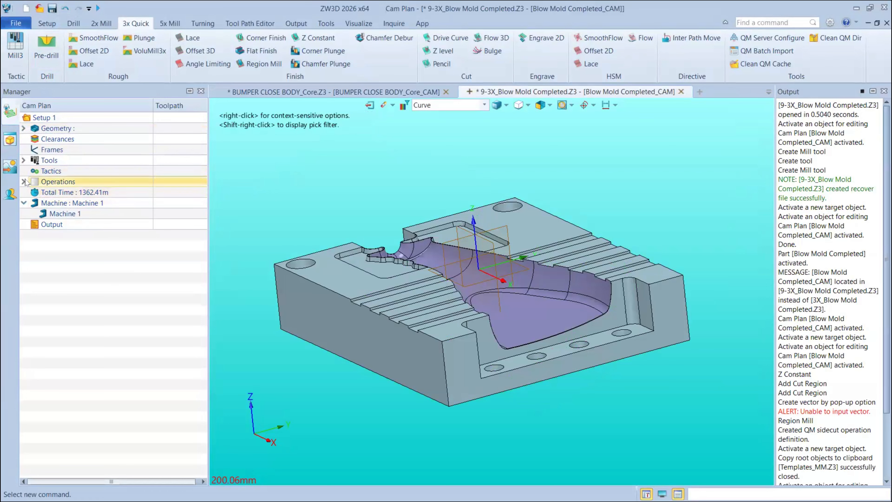
# Step: Expand the Operations and Roughing branches of the plan and inspect the tool and time details of Top Facing 1
pyautogui.click(23, 181)
pyautogui.click(32, 193)
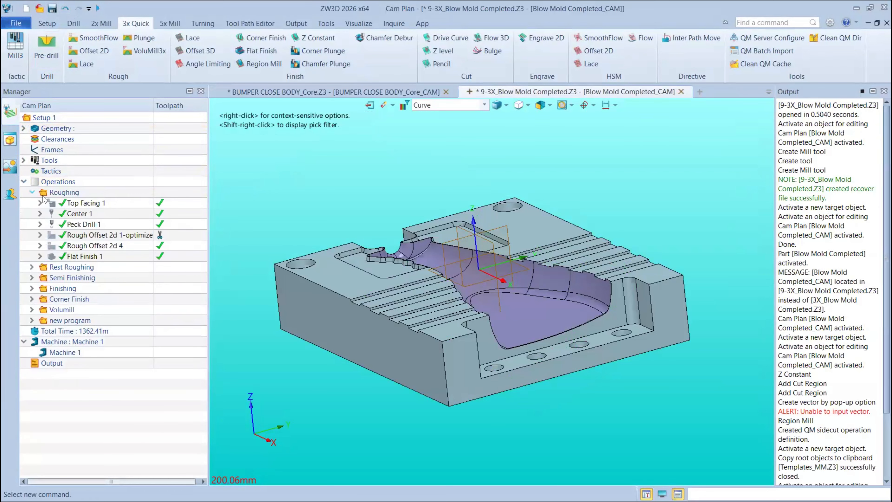
pyautogui.click(39, 204)
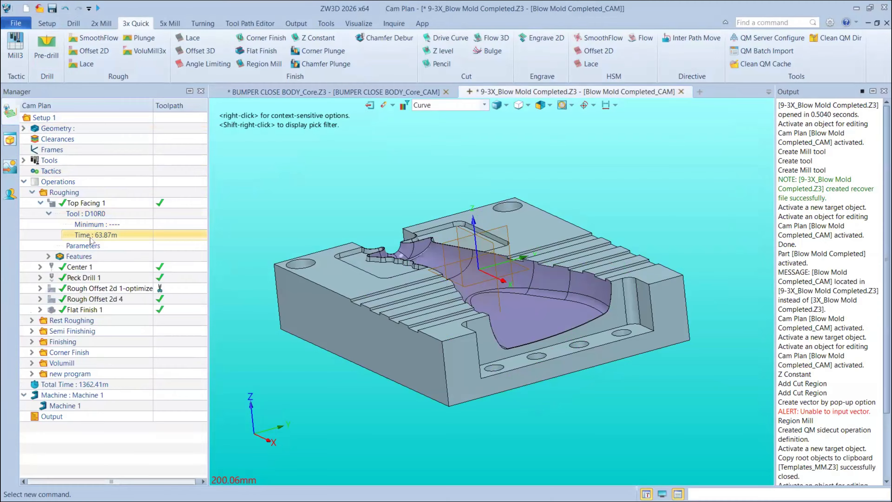
pyautogui.click(40, 203)
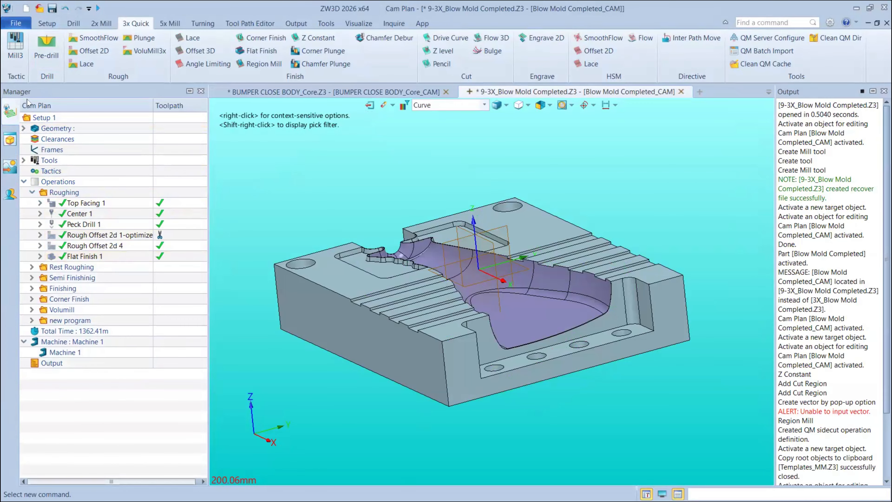
# Step: Check the Cam Plan Manager display settings of Setup 1 and the contents of the Geometry branch
pyautogui.rightClick(44, 121)
pyautogui.click(66, 136)
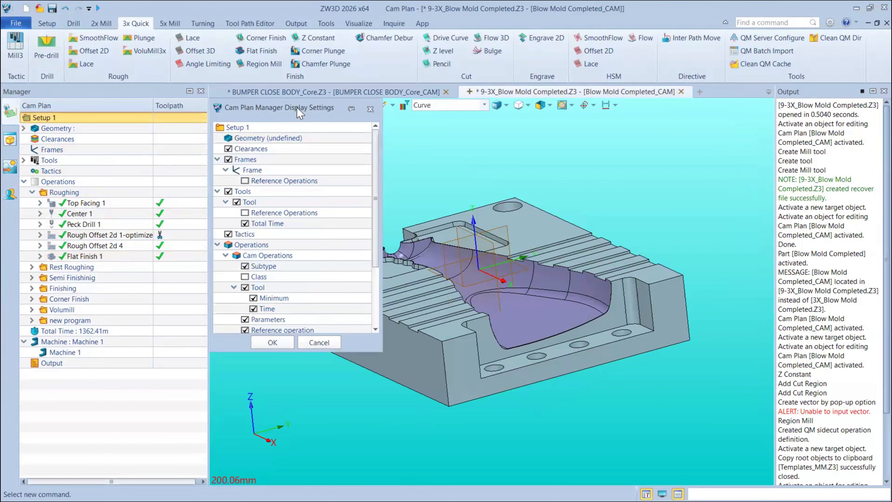
pyautogui.moveTo(299, 113); pyautogui.dragTo(480, 140)
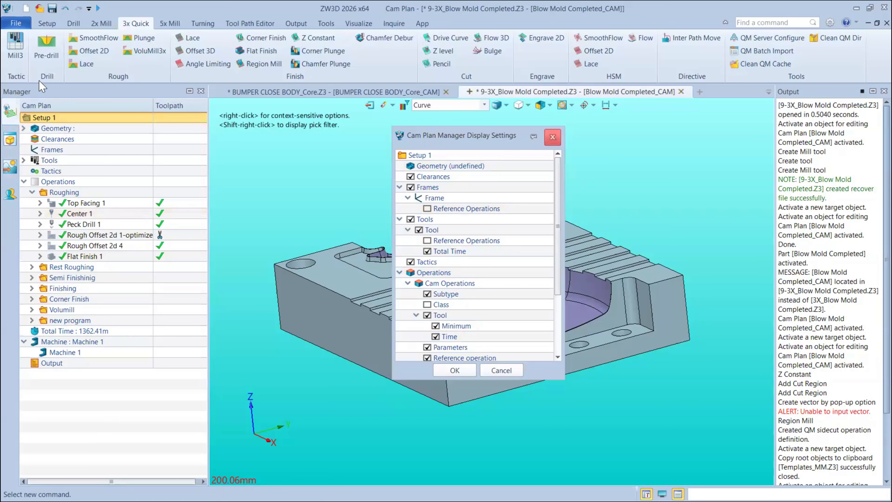
pyautogui.click(553, 136)
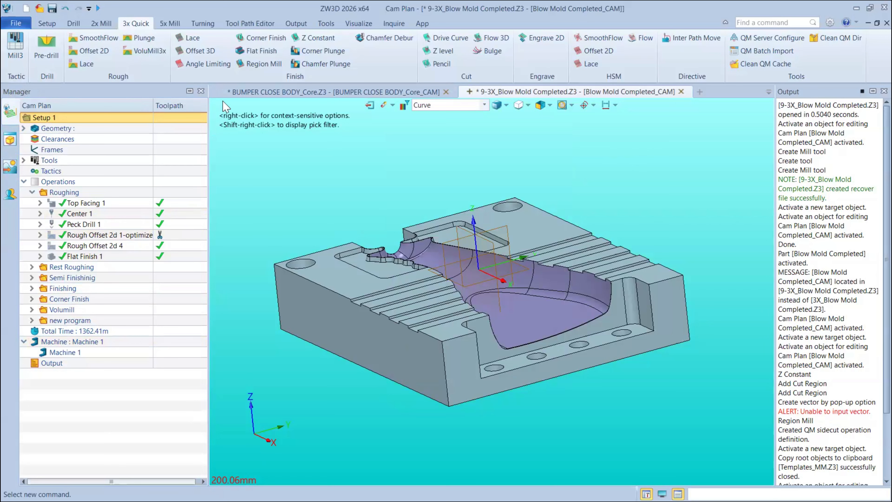
pyautogui.click(23, 128)
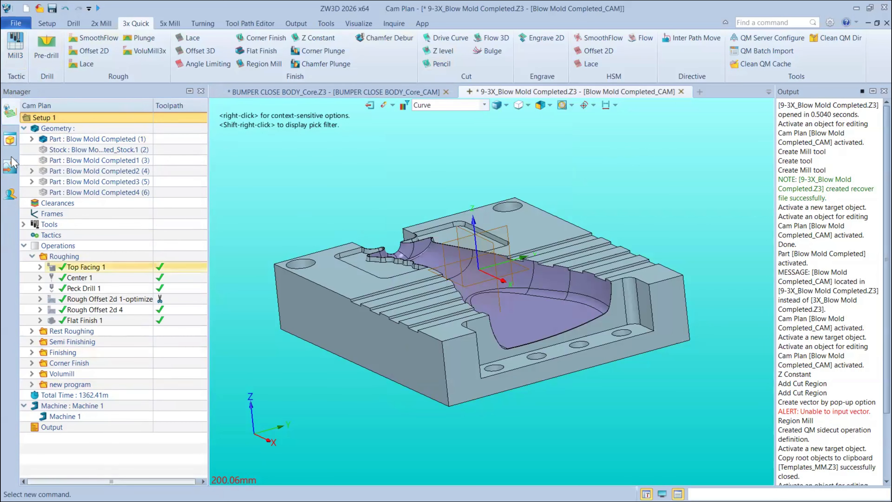
pyautogui.click(24, 128)
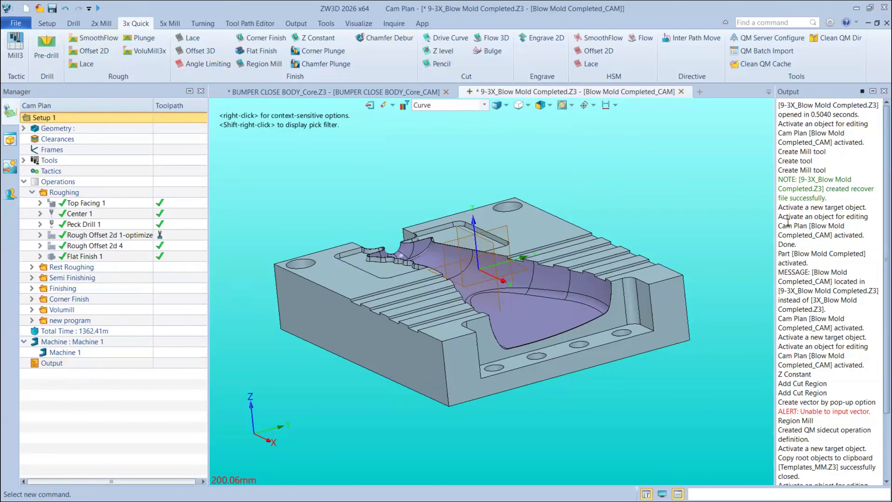
# Step: Widen the Output panel to give its messages more room
pyautogui.moveTo(775, 233); pyautogui.dragTo(704, 234)
pyautogui.moveTo(716, 379); pyautogui.dragTo(711, 132)
pyautogui.click(417, 226)
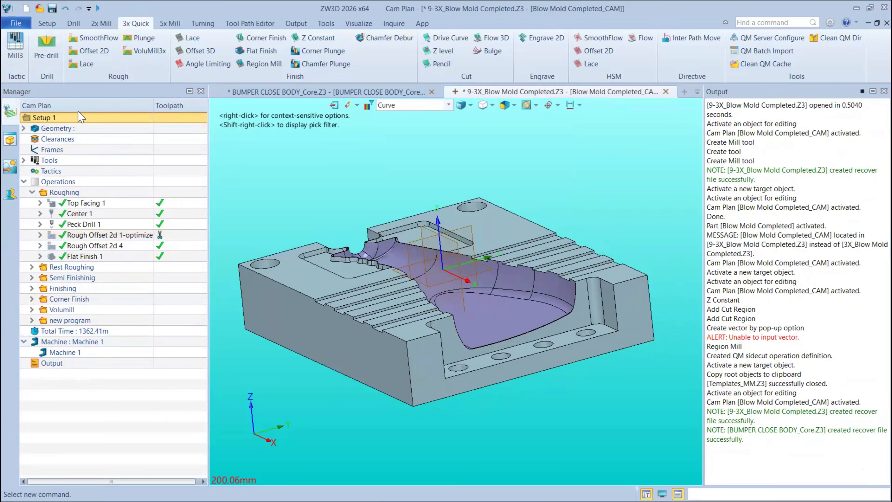
# Step: Expand the Geometry branch and view the display settings of Setup 1 beside it, closing them without changes
pyautogui.click(69, 129)
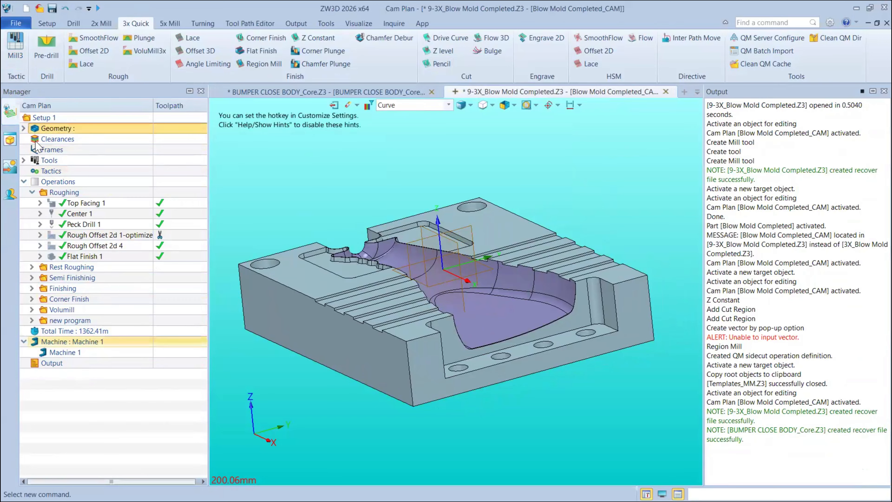
pyautogui.click(23, 128)
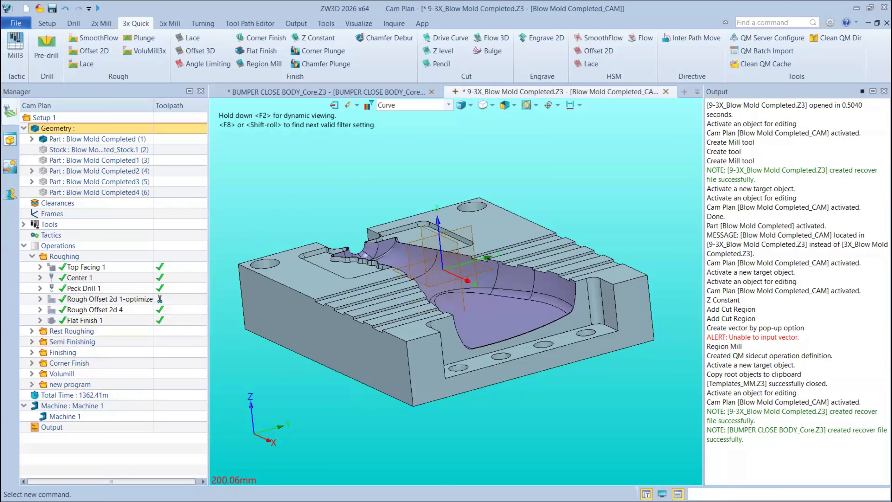
pyautogui.rightClick(57, 118)
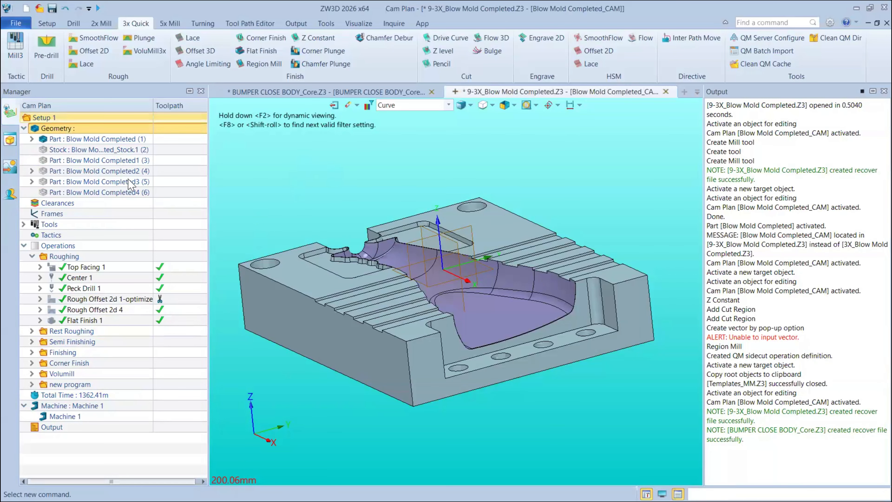
pyautogui.click(101, 145)
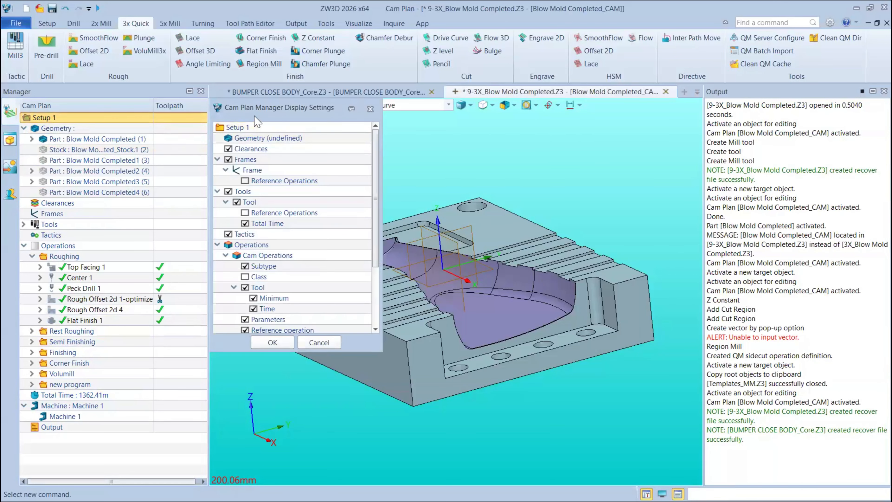
pyautogui.moveTo(254, 115); pyautogui.dragTo(264, 153)
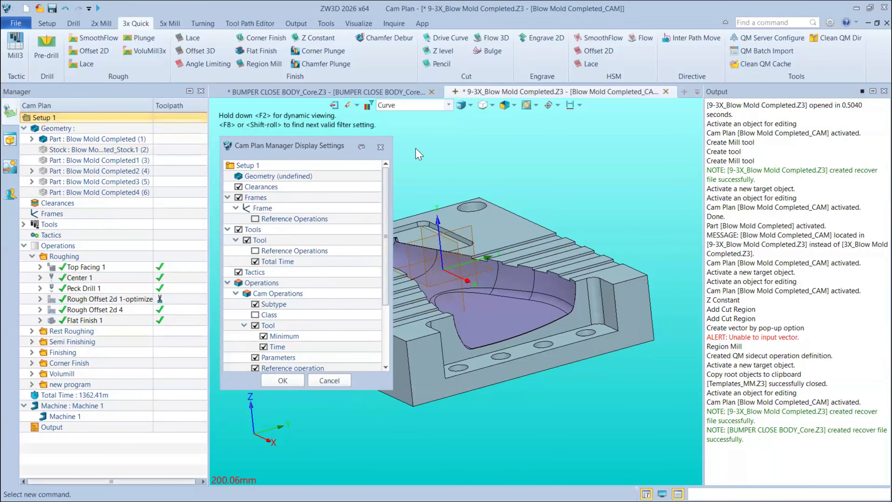
pyautogui.click(380, 148)
# Step: Look through the full list of Cam Plan Manager display options down to NC output, and collapse the Geometry branch
pyautogui.rightClick(74, 118)
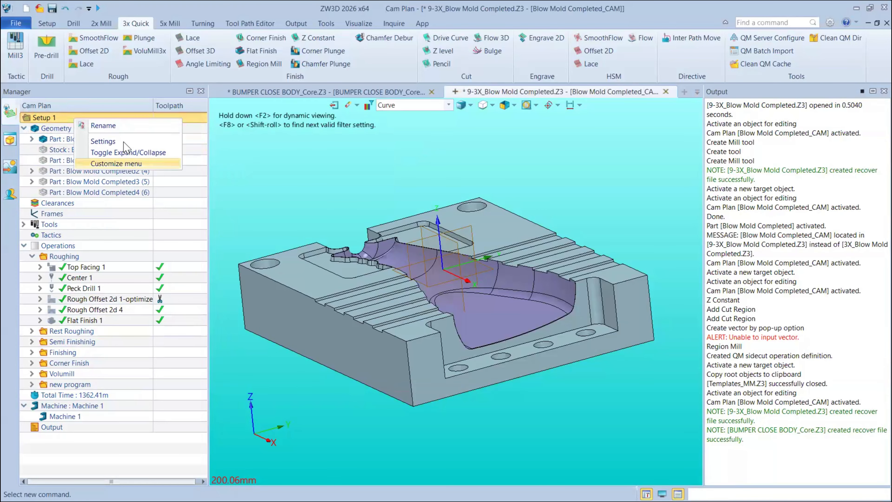
pyautogui.press('Return')
pyautogui.moveTo(318, 116); pyautogui.dragTo(333, 159)
pyautogui.moveTo(390, 227); pyautogui.dragTo(404, 295)
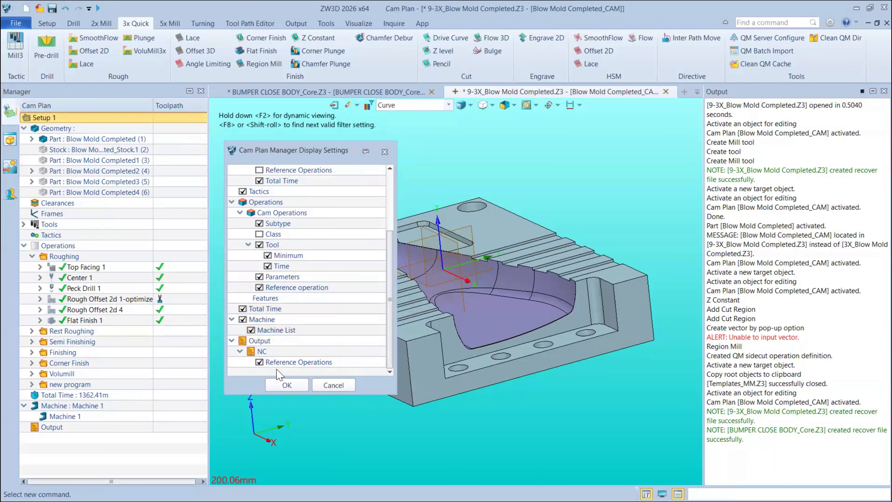
pyautogui.scroll(3, 391, 245)
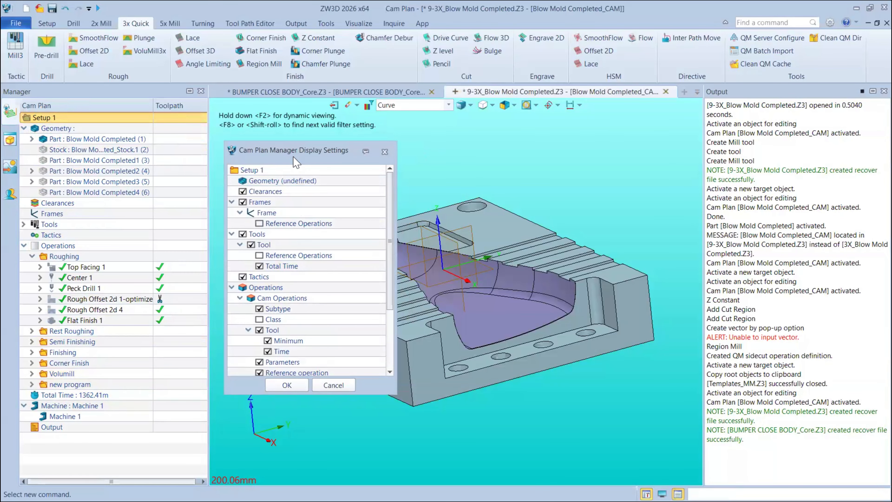
pyautogui.moveTo(298, 149); pyautogui.dragTo(295, 162)
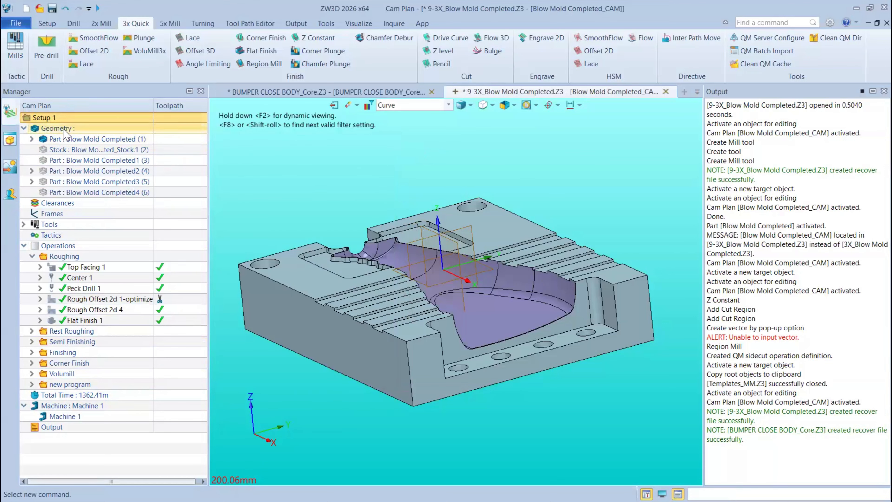
pyautogui.click(24, 128)
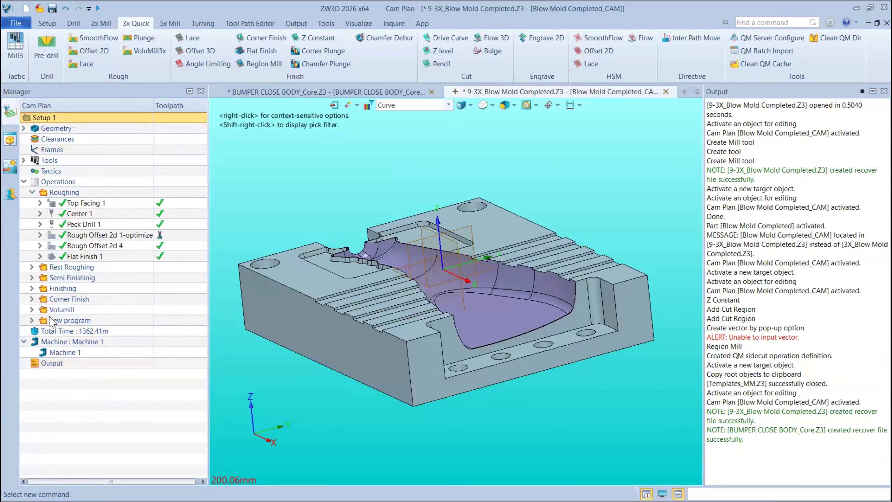
# Step: Open the Machine Manager for Machine 1
pyautogui.doubleClick(45, 343)
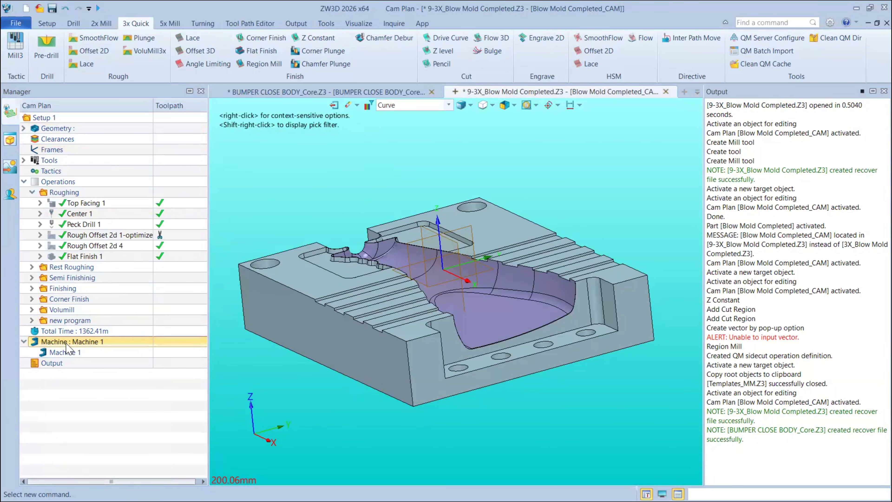
pyautogui.rightClick(67, 347)
pyautogui.click(105, 362)
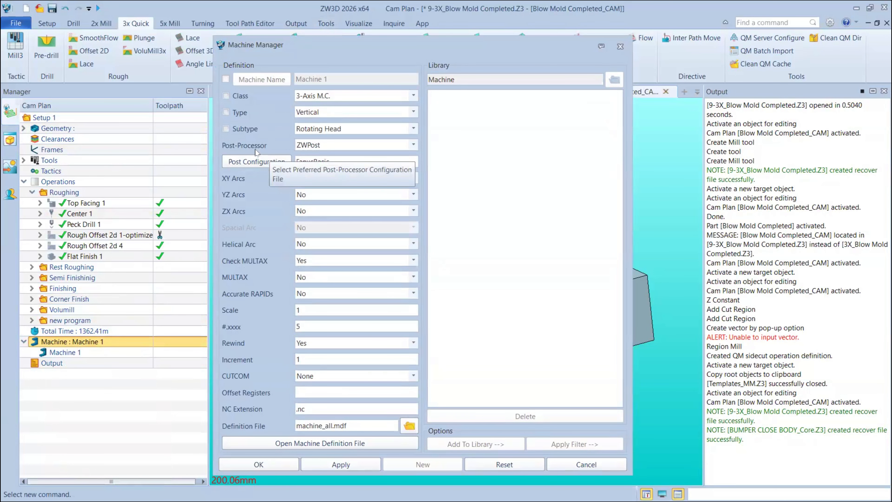
# Step: Switch the machine's post-processor to IMSPost and browse its list of post configurations without choosing one
pyautogui.click(324, 146)
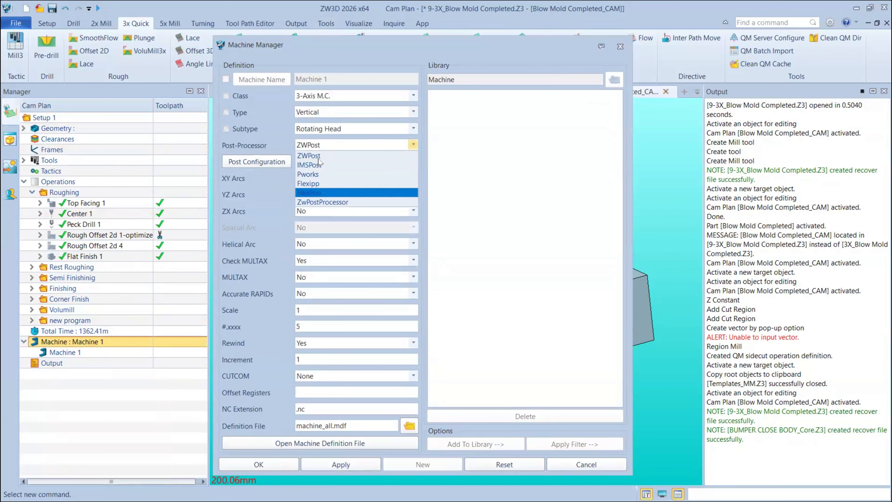
pyautogui.click(322, 164)
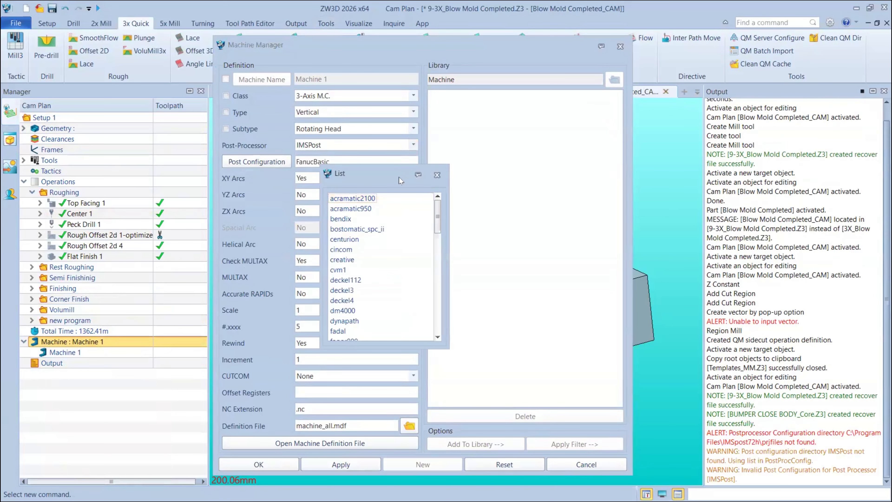
pyautogui.moveTo(399, 178); pyautogui.dragTo(514, 126)
pyautogui.moveTo(554, 177); pyautogui.dragTo(572, 262)
pyautogui.scroll(2, 579, 247)
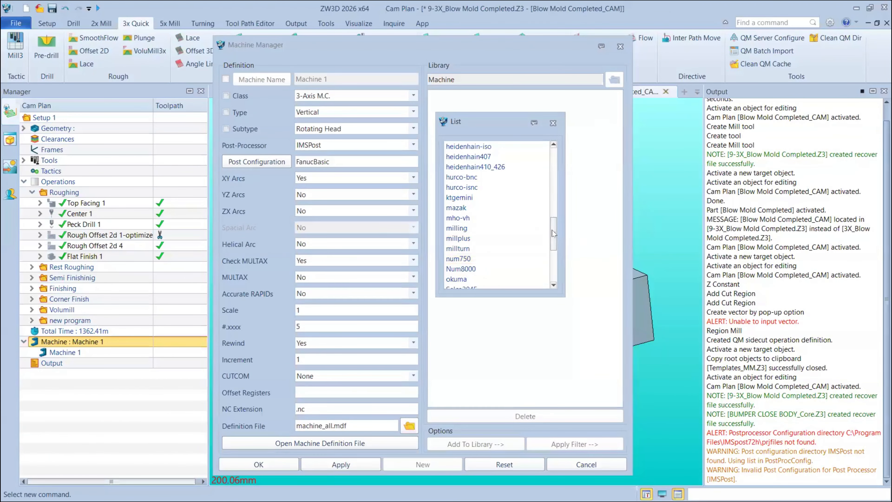
pyautogui.scroll(4, 485, 246)
pyautogui.click(553, 123)
# Step: Set the machine's post-processor to ZWPost and browse its post configurations in a widened list
pyautogui.click(311, 145)
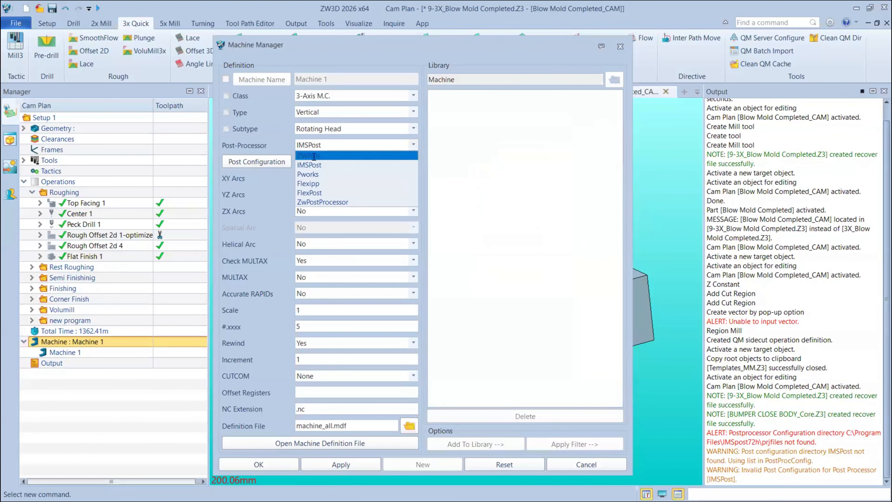
pyautogui.click(309, 156)
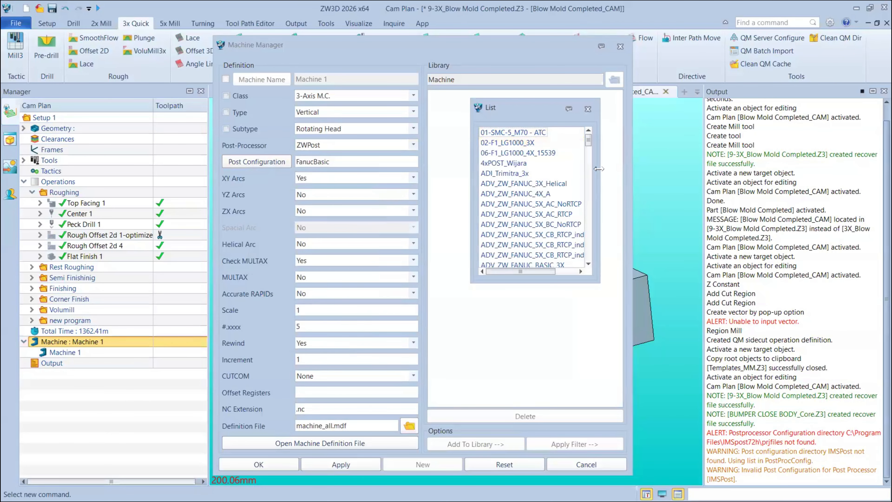
pyautogui.moveTo(683, 199); pyautogui.dragTo(683, 199)
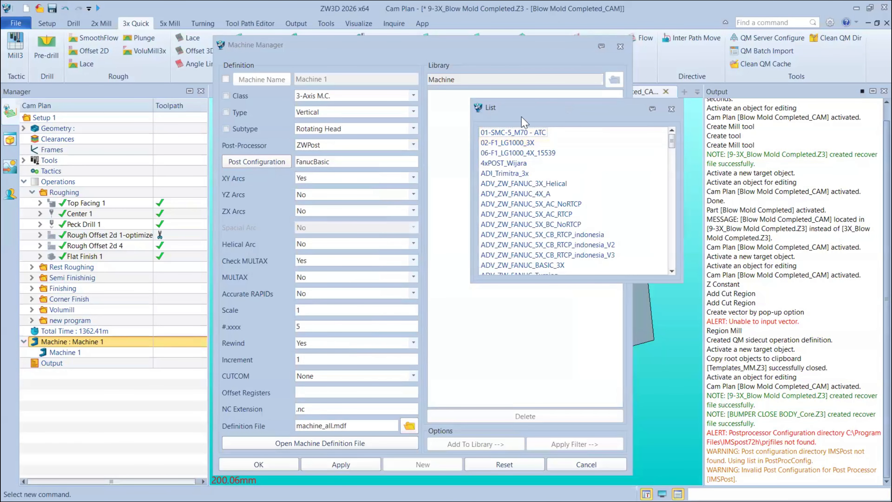
pyautogui.moveTo(521, 117); pyautogui.dragTo(486, 122)
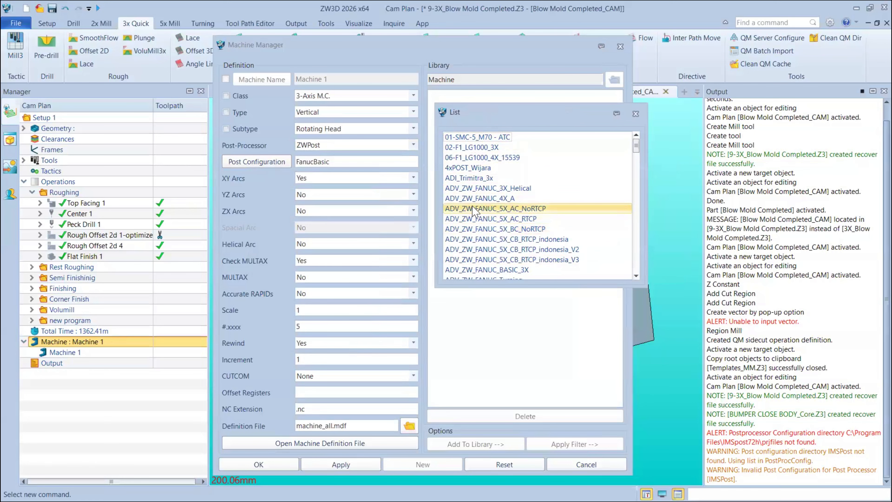
pyautogui.moveTo(480, 117); pyautogui.dragTo(481, 118)
pyautogui.scroll(-4, 511, 212)
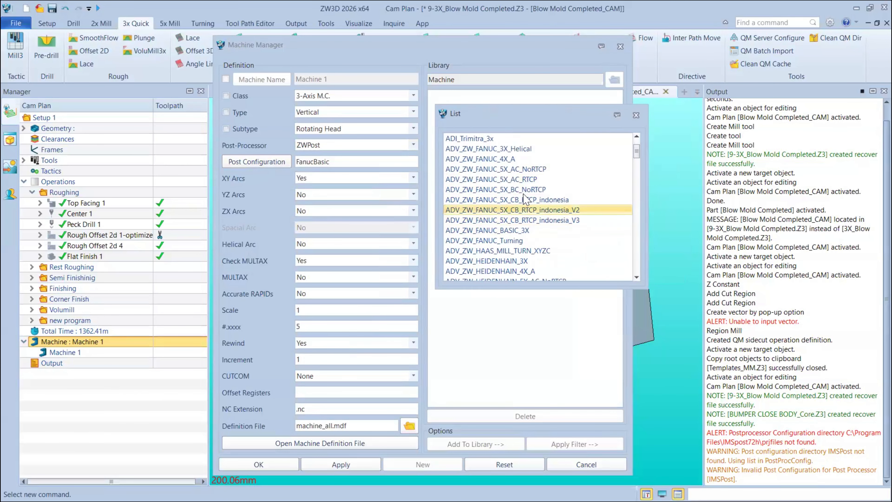
pyautogui.click(639, 164)
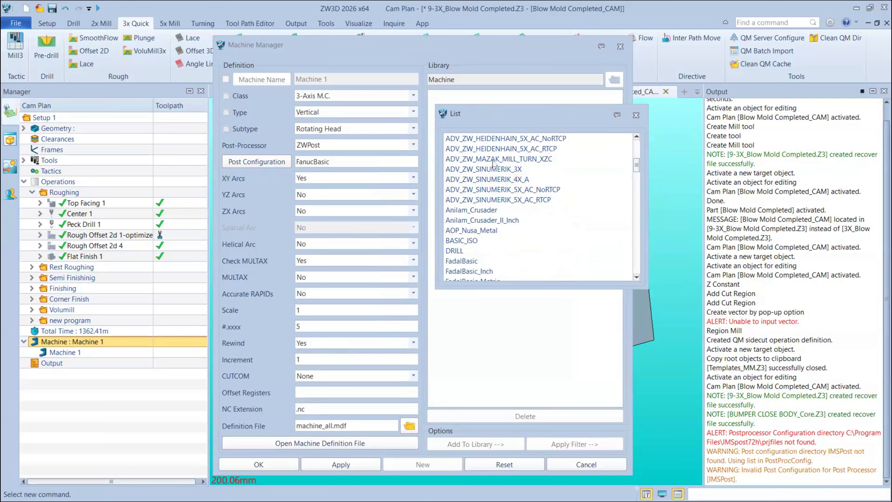
# Step: Browse the available post configurations for Machine 1, then close the list and the Machine Manager without choosing one
pyautogui.moveTo(637, 164); pyautogui.dragTo(645, 193)
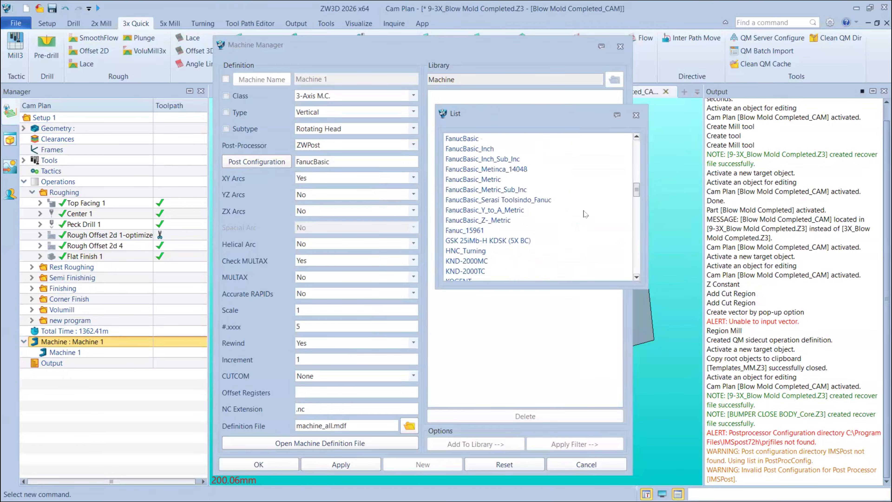
pyautogui.scroll(-4, 590, 213)
pyautogui.scroll(-2, 576, 169)
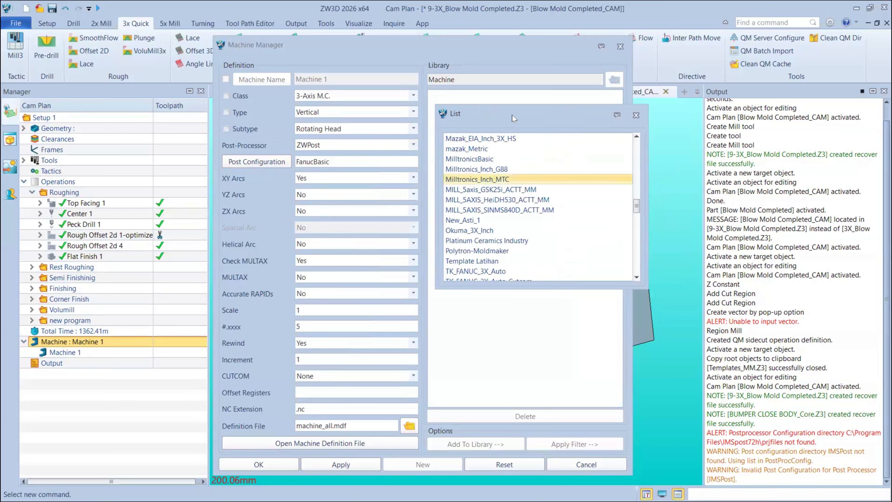
pyautogui.moveTo(512, 111); pyautogui.dragTo(515, 111)
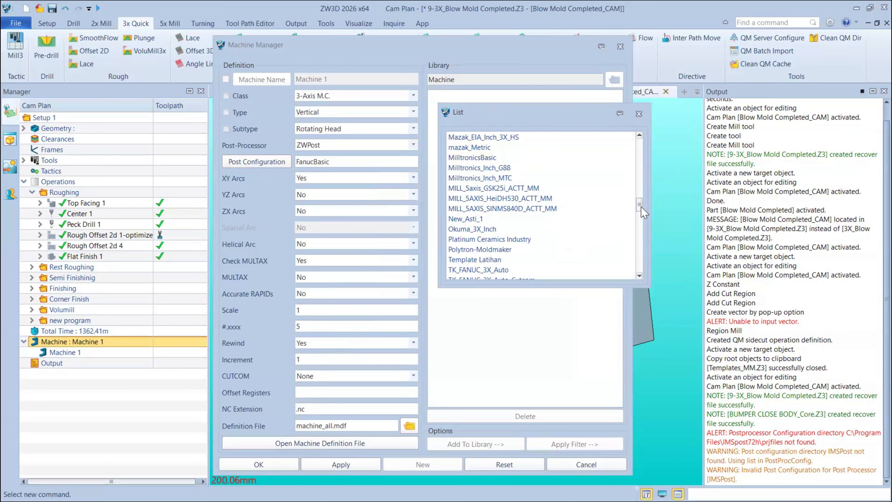
pyautogui.moveTo(642, 207); pyautogui.dragTo(647, 230)
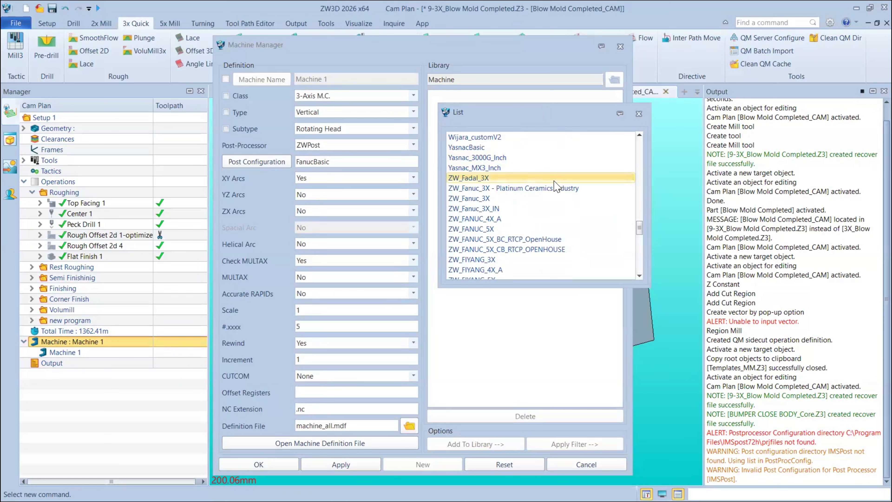
pyautogui.moveTo(644, 239); pyautogui.dragTo(648, 268)
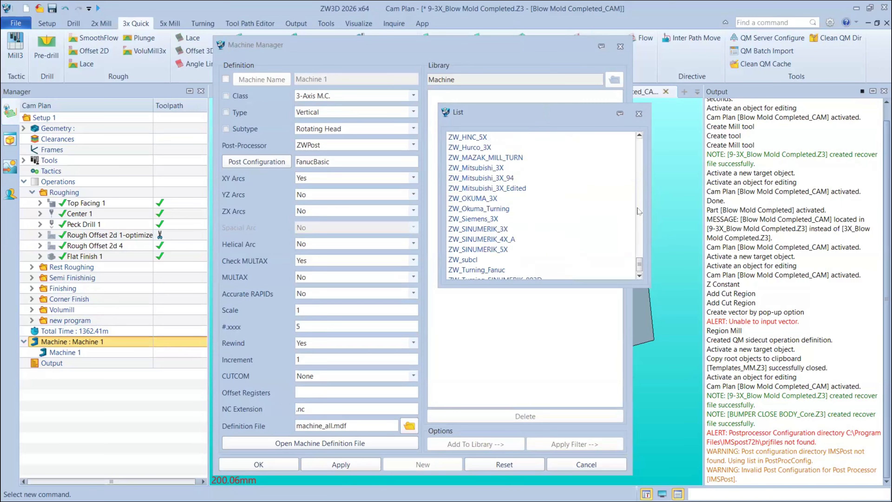
pyautogui.click(639, 114)
pyautogui.click(620, 46)
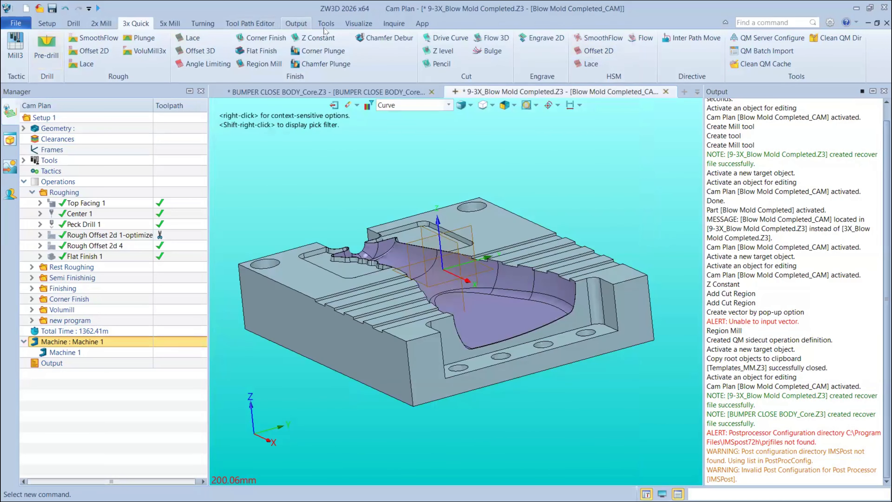
# Step: Open the FanucBasic.znc post-processor from ZW3D Post in the web-based post editor
pyautogui.click(298, 23)
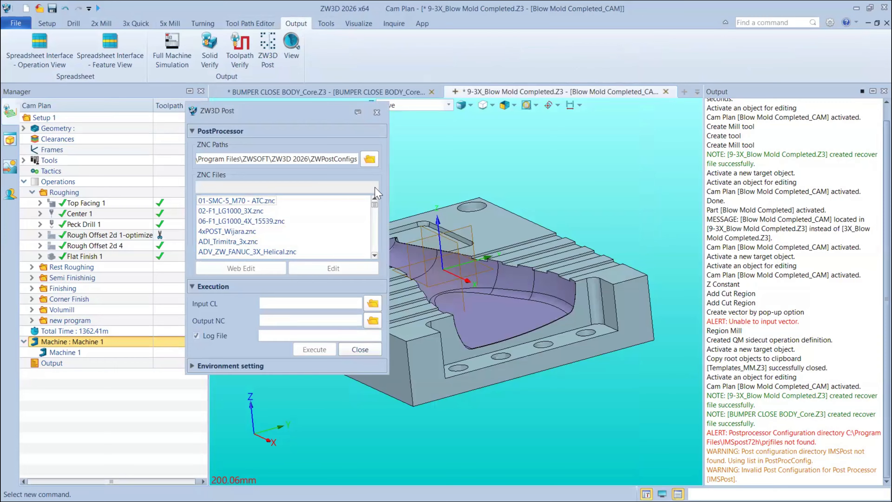
pyautogui.scroll(-5, 375, 208)
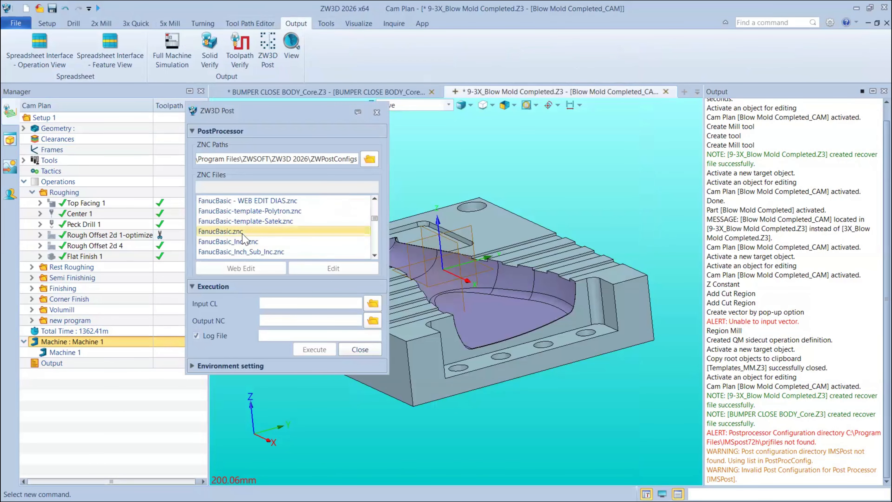
pyautogui.click(214, 231)
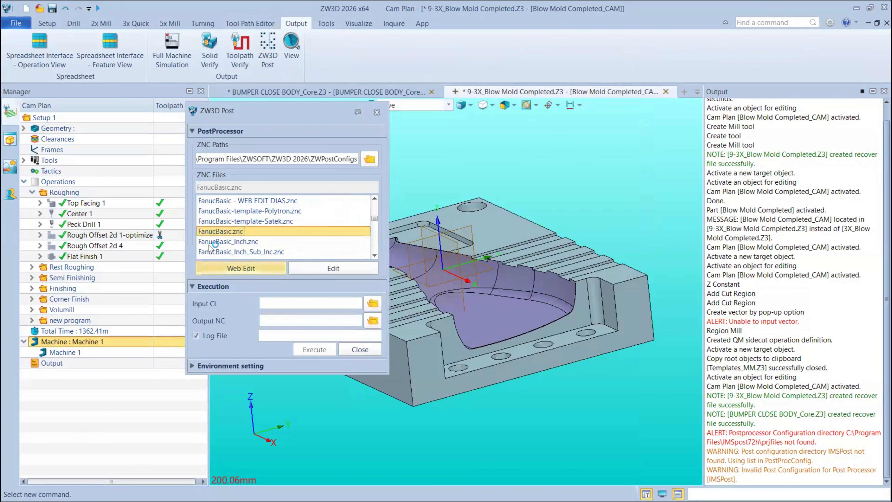
pyautogui.click(243, 62)
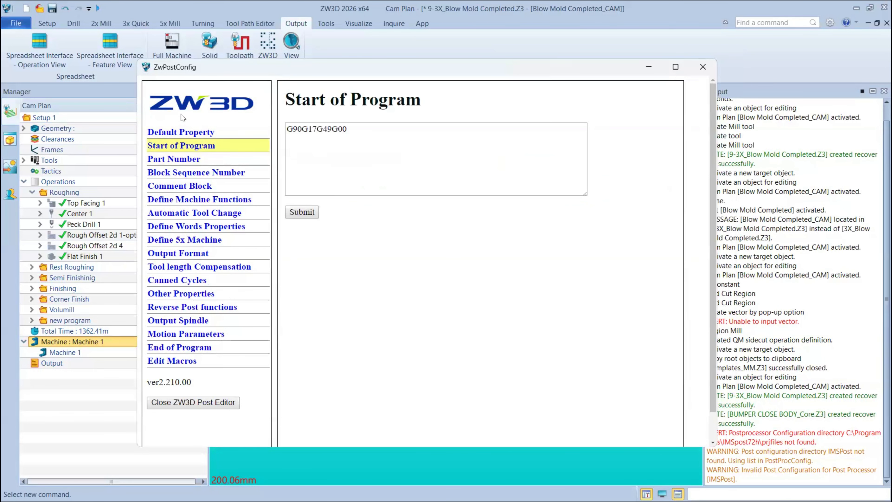
# Step: Reposition the post editor window and examine the code block output at the start of the program
pyautogui.moveTo(267, 70); pyautogui.dragTo(355, 39)
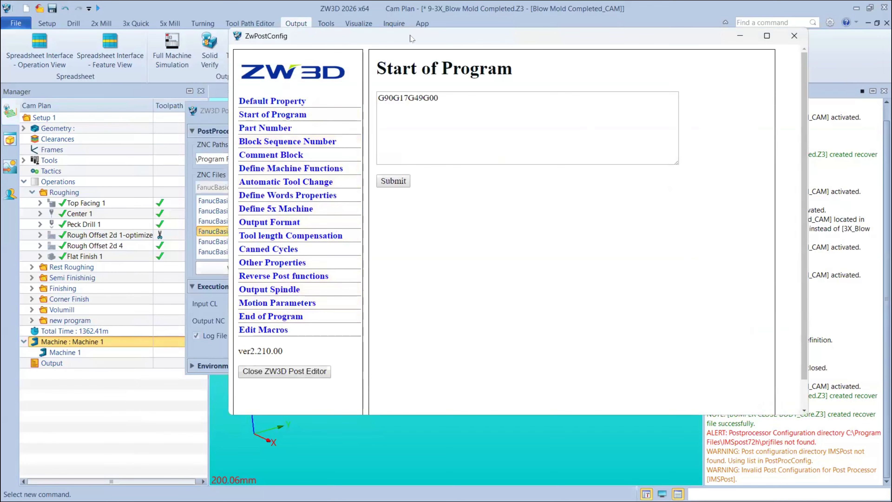
pyautogui.moveTo(413, 37); pyautogui.dragTo(262, 61)
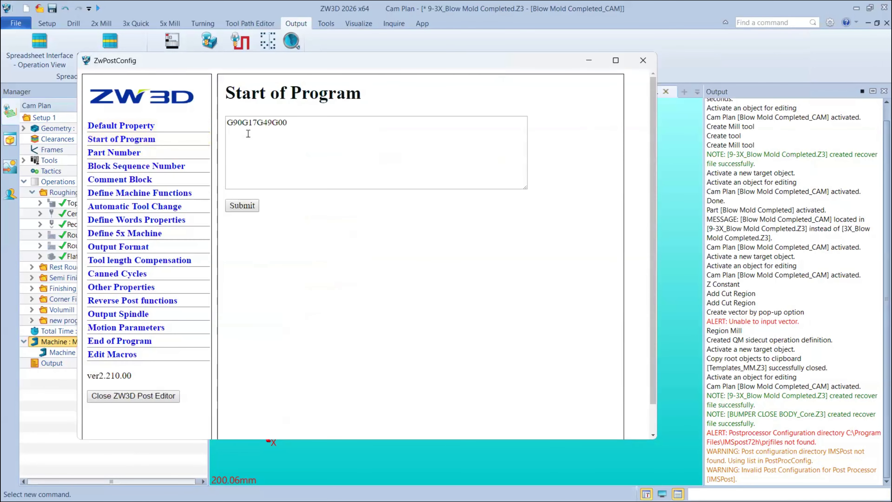
pyautogui.moveTo(297, 122); pyautogui.dragTo(223, 122)
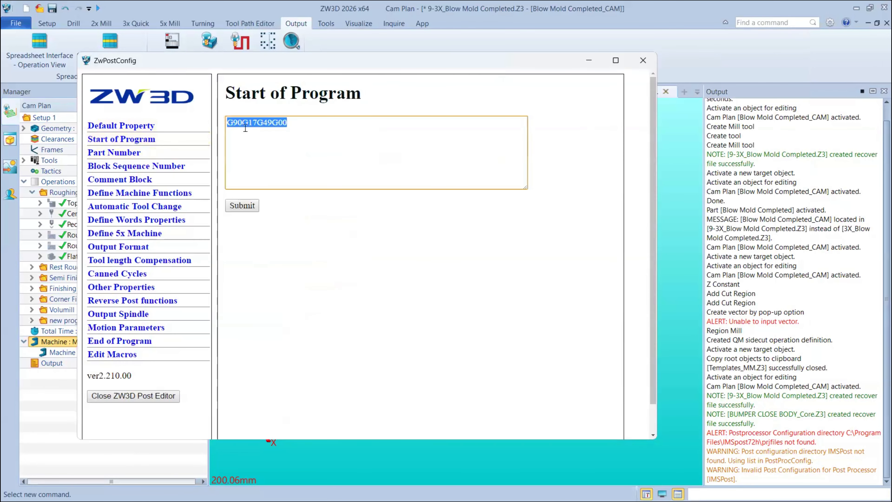
pyautogui.moveTo(303, 123); pyautogui.dragTo(212, 121)
pyautogui.moveTo(311, 124); pyautogui.dragTo(205, 122)
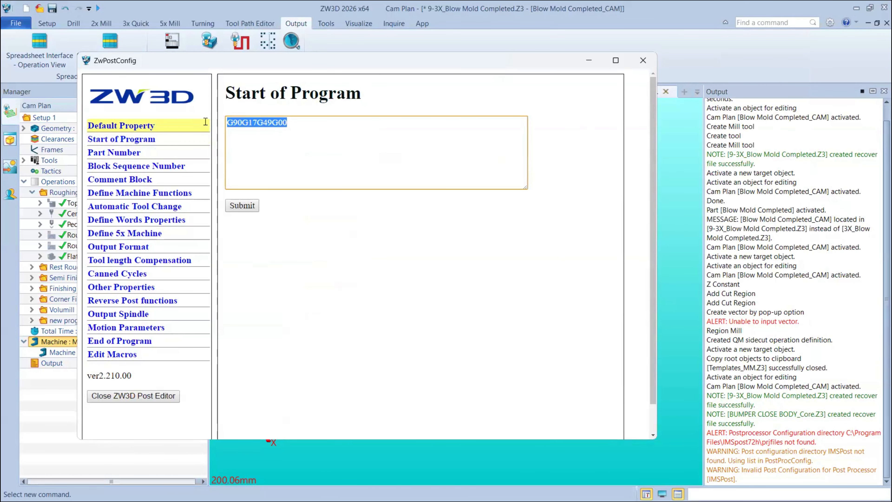
# Step: Review the Part Number settings and the Block Sequence Number output word
pyautogui.click(115, 153)
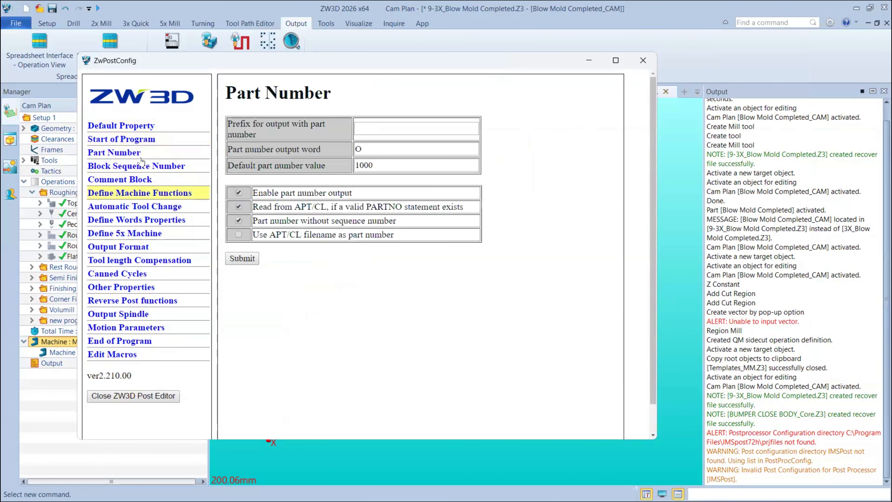
pyautogui.click(140, 170)
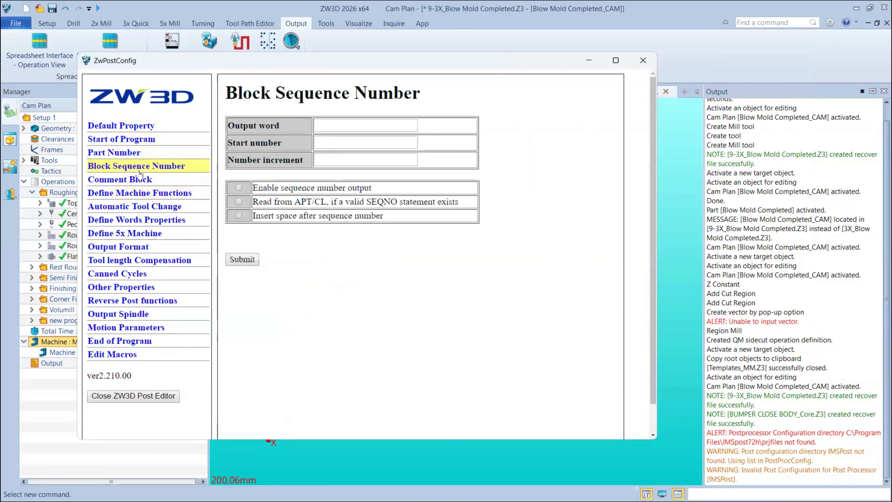
pyautogui.moveTo(316, 125); pyautogui.dragTo(414, 125)
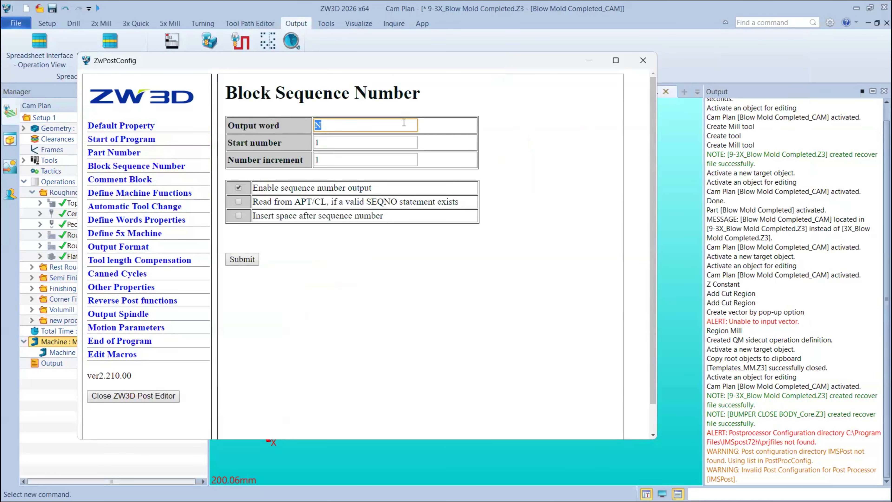
# Step: Compare the single-line and two-line tool change formats in the Automatic Tool Change settings
pyautogui.click(136, 210)
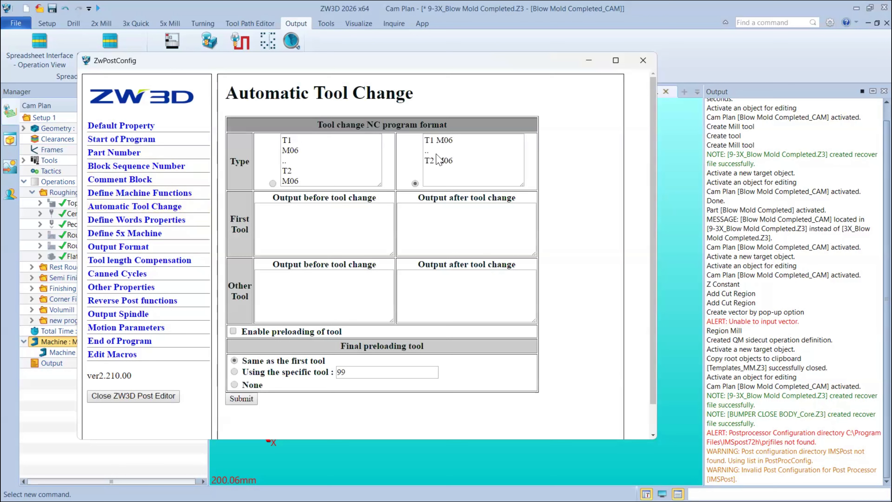
pyautogui.moveTo(457, 140); pyautogui.dragTo(398, 149)
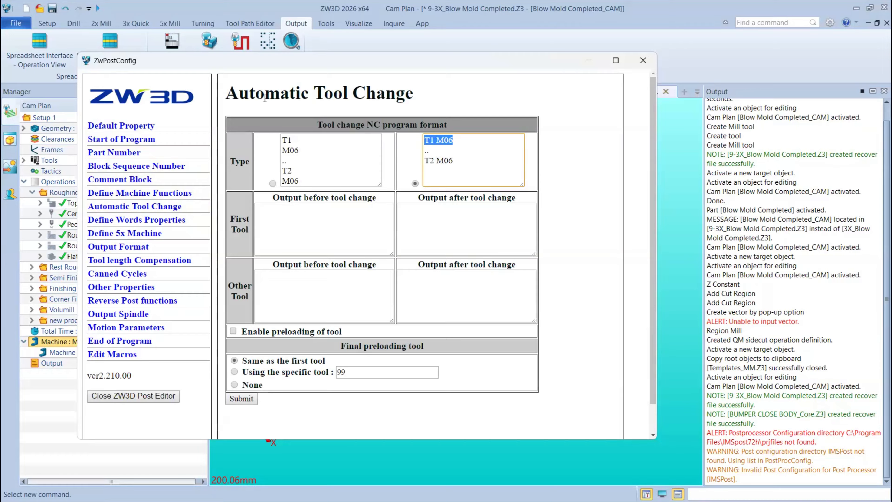
pyautogui.moveTo(300, 150); pyautogui.dragTo(281, 138)
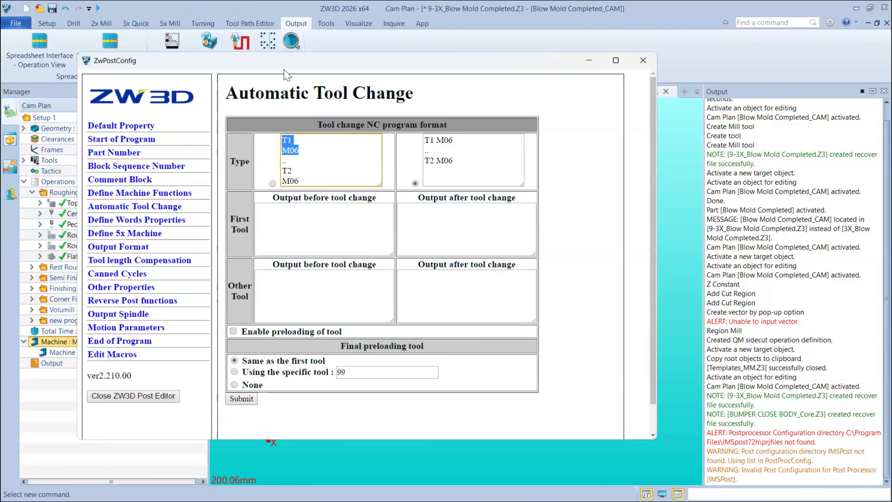
pyautogui.moveTo(285, 70); pyautogui.dragTo(343, 75)
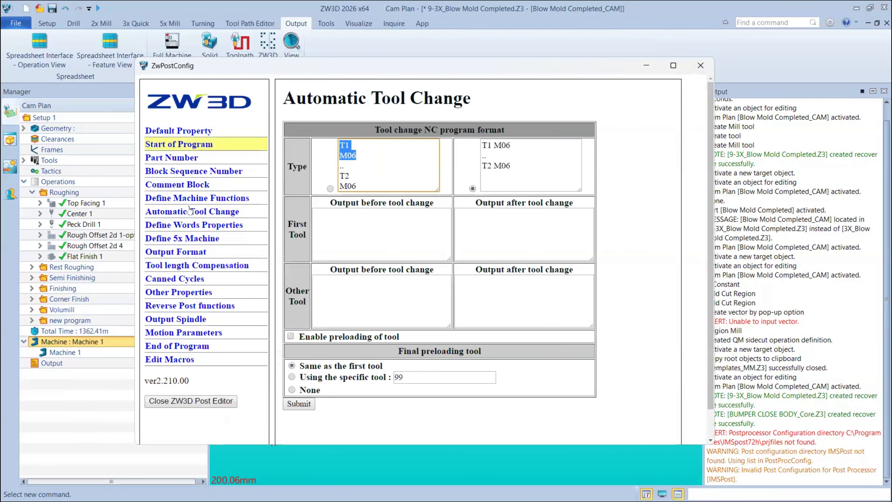
# Step: Look through the word, output format and 5x machine settings, and check the Tool Length Compensation G-code options, leaving G43 selected
pyautogui.click(164, 234)
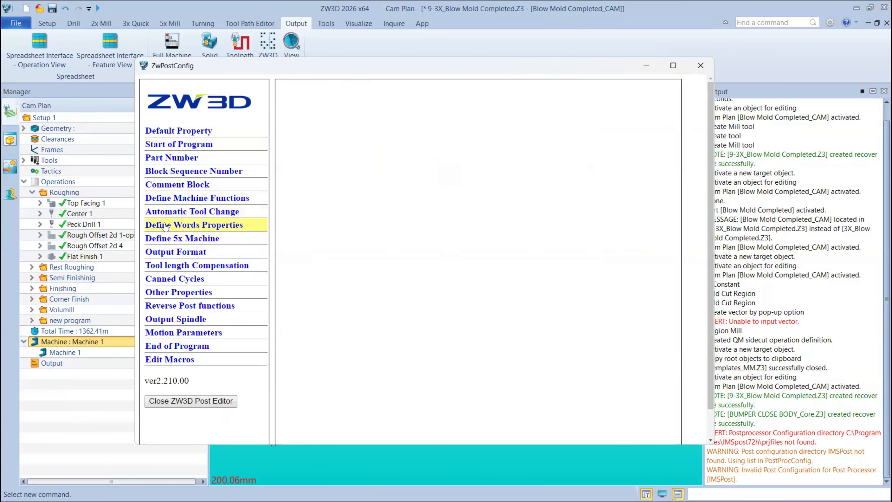
pyautogui.click(190, 252)
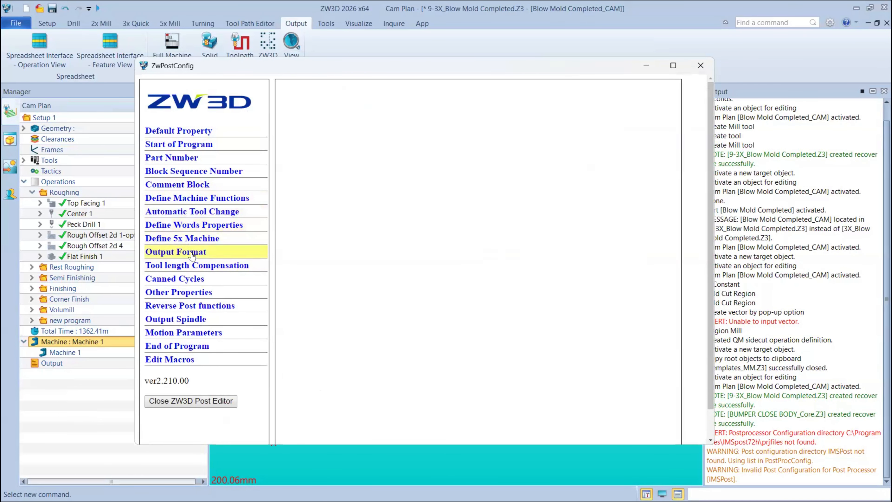
pyautogui.click(191, 228)
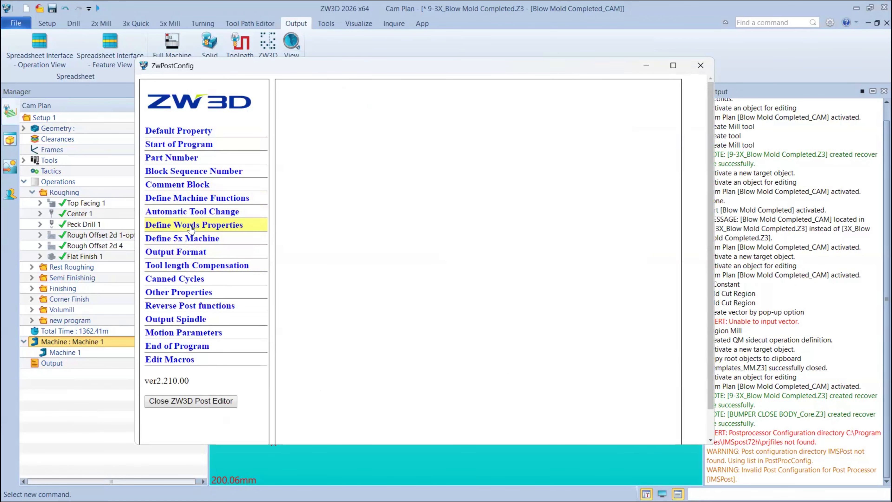
pyautogui.click(191, 239)
pyautogui.click(191, 265)
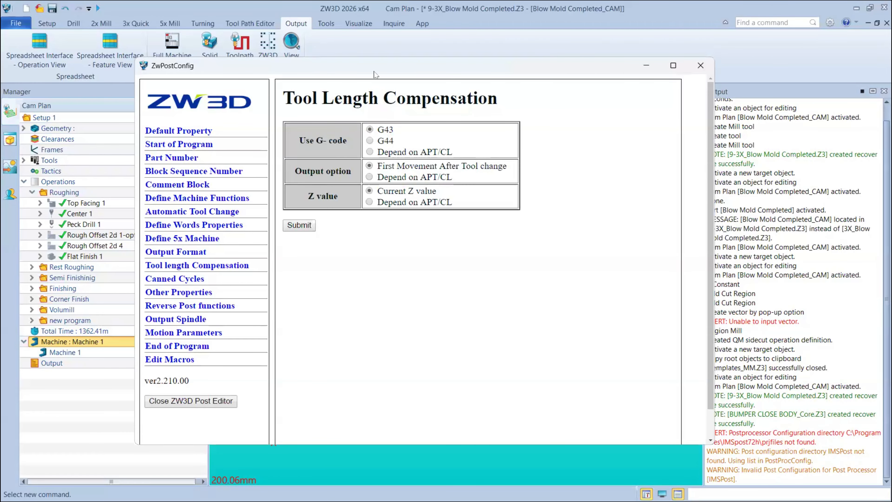
pyautogui.moveTo(374, 73); pyautogui.dragTo(385, 84)
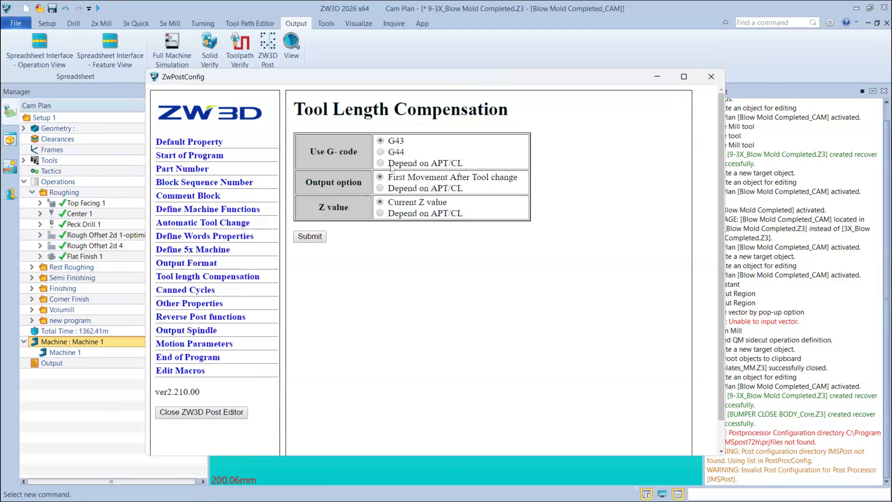
pyautogui.click(383, 164)
pyautogui.click(380, 141)
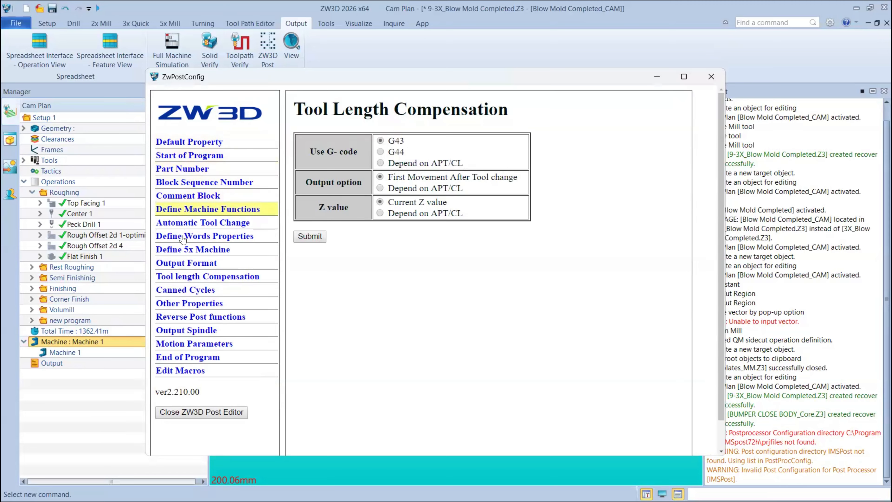
# Step: Review the spindle output order, tool length compensation and motion parameters, and examine the NC codes mapped in Reverse Post functions
pyautogui.click(184, 320)
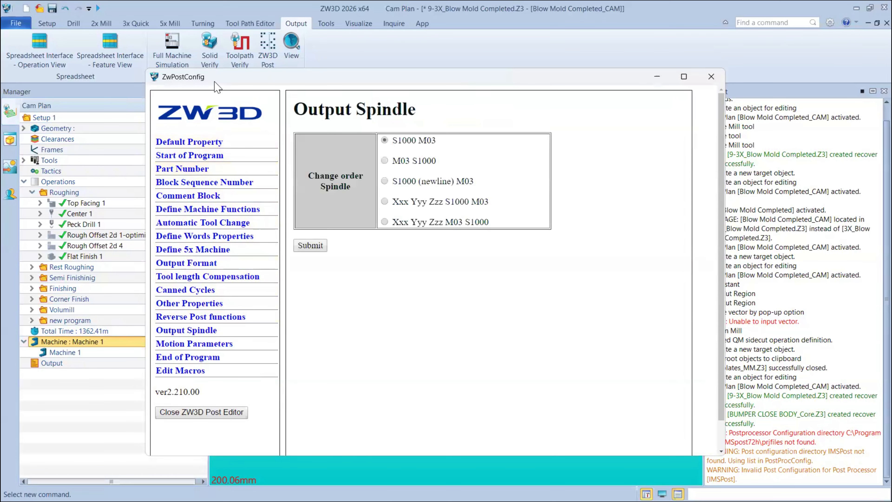
pyautogui.click(174, 292)
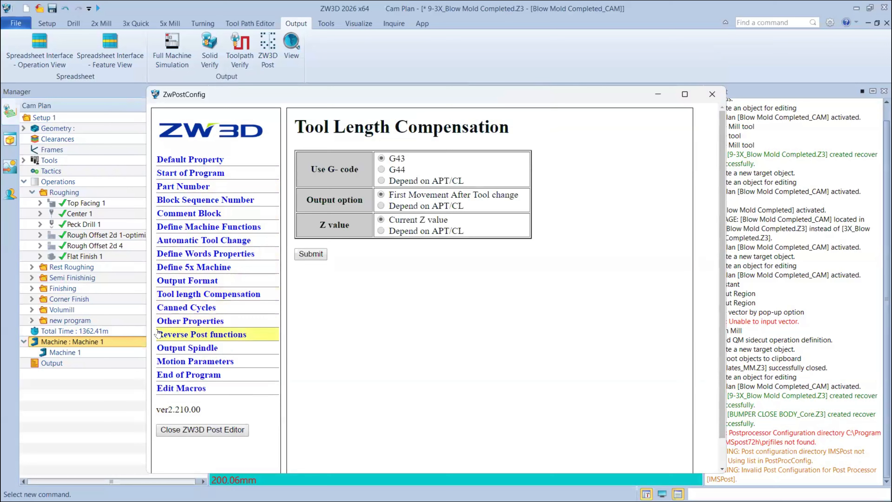
pyautogui.click(185, 348)
pyautogui.click(186, 362)
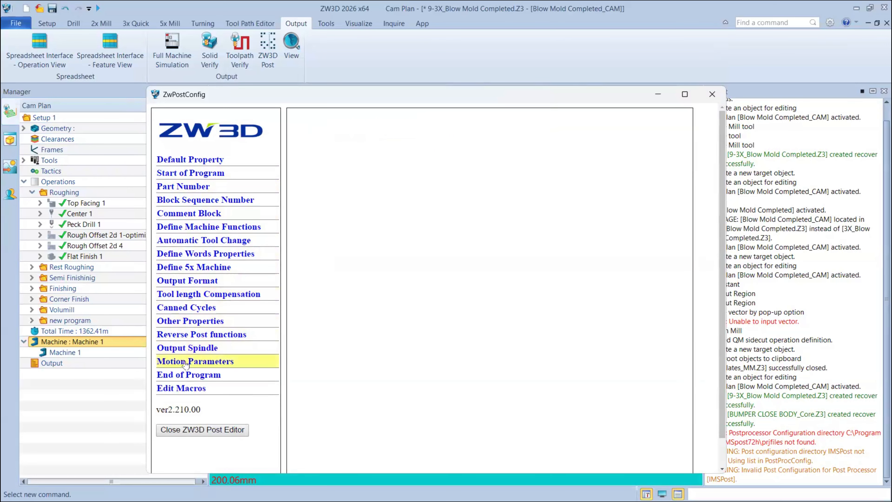
pyautogui.click(189, 335)
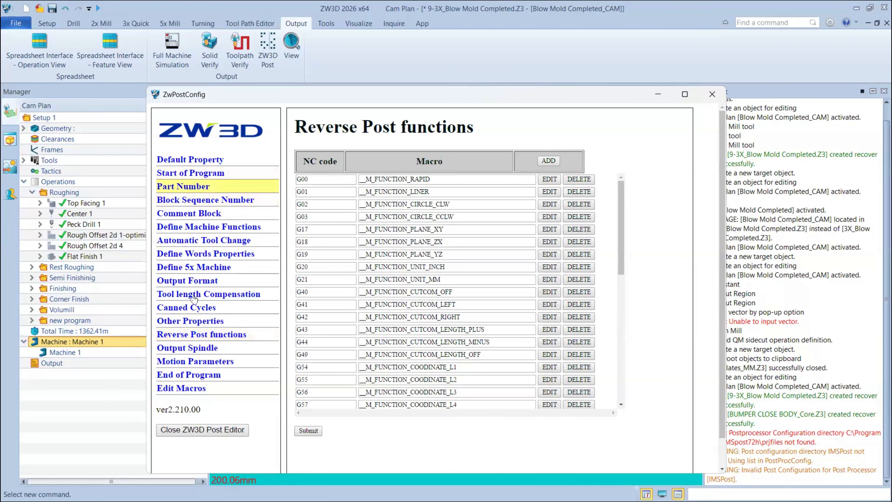
# Step: Examine the End of Program code, revisit the motion and program start settings, and close the post editor without submitting changes
pyautogui.click(182, 374)
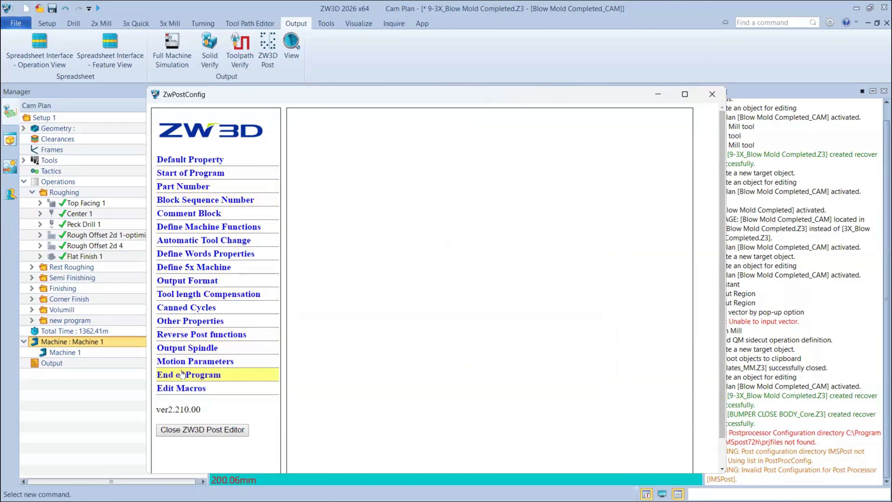
pyautogui.moveTo(319, 162); pyautogui.dragTo(5, 175)
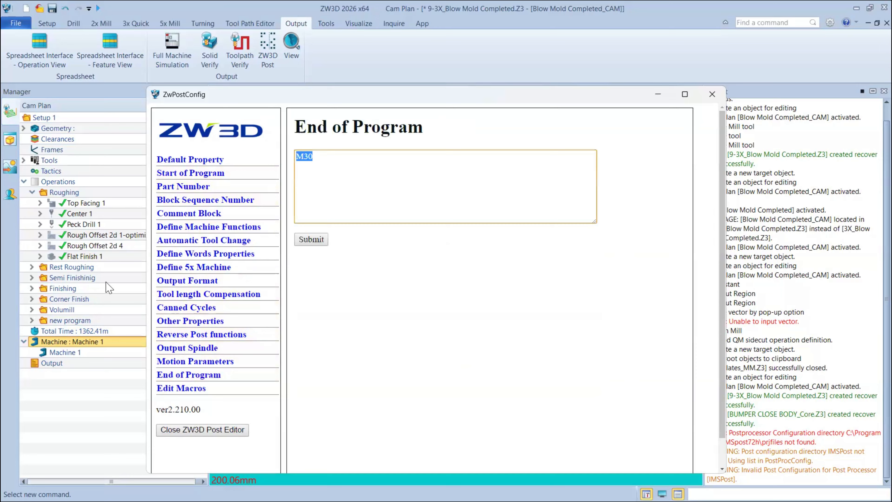
pyautogui.click(355, 151)
pyautogui.click(202, 362)
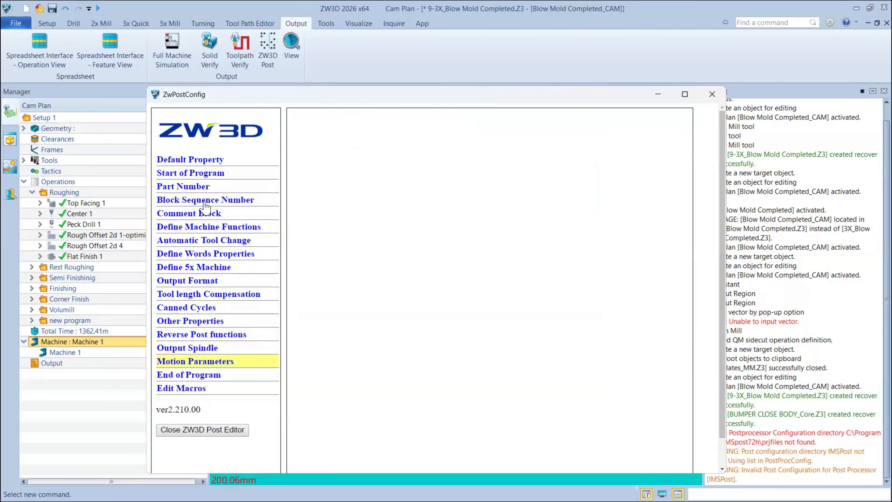
pyautogui.click(205, 174)
pyautogui.click(716, 100)
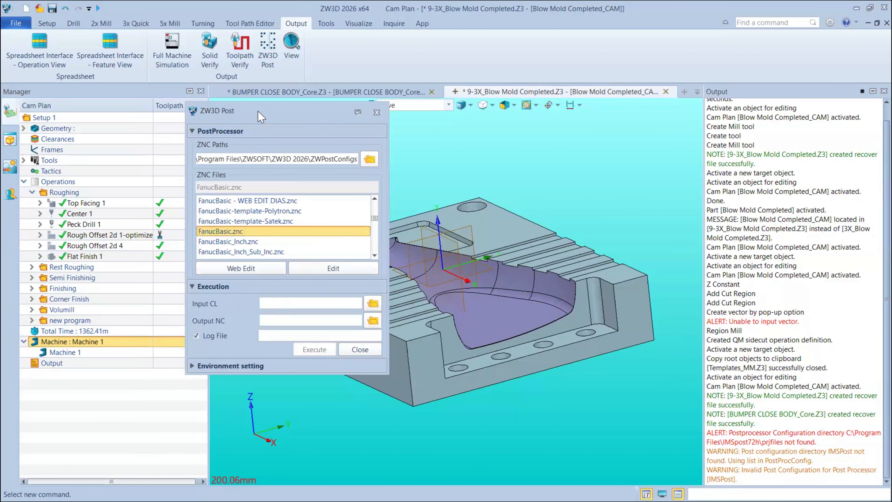
# Step: Close the ZW3D Post dialog, open the settings of Machine 1 and look through its available machine definition files
pyautogui.moveTo(380, 107); pyautogui.dragTo(367, 110)
pyautogui.click(365, 114)
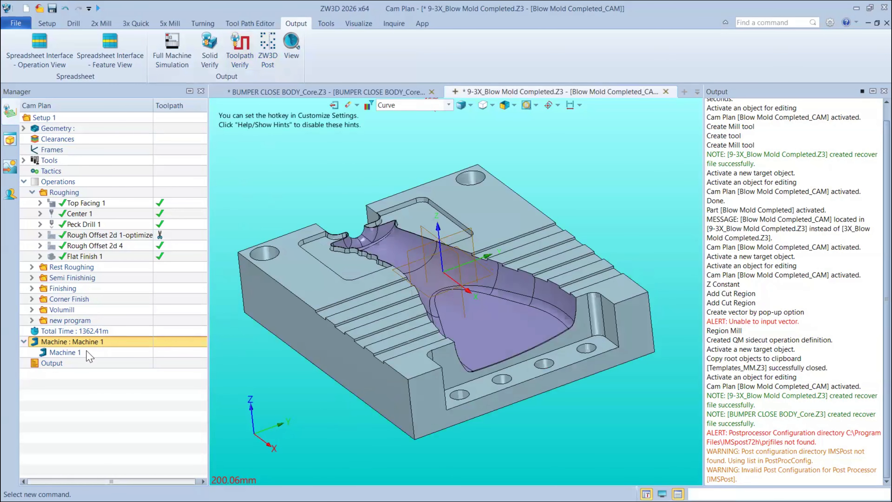
pyautogui.doubleClick(65, 353)
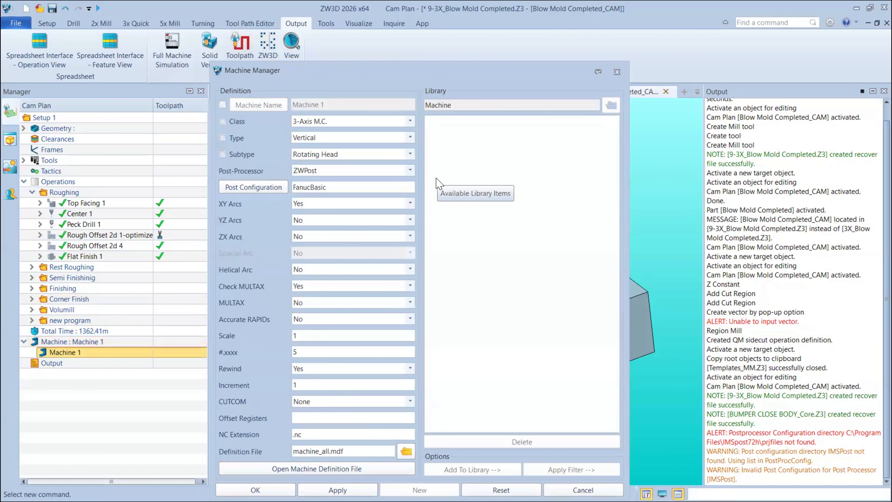
pyautogui.moveTo(306, 72); pyautogui.dragTo(284, 11)
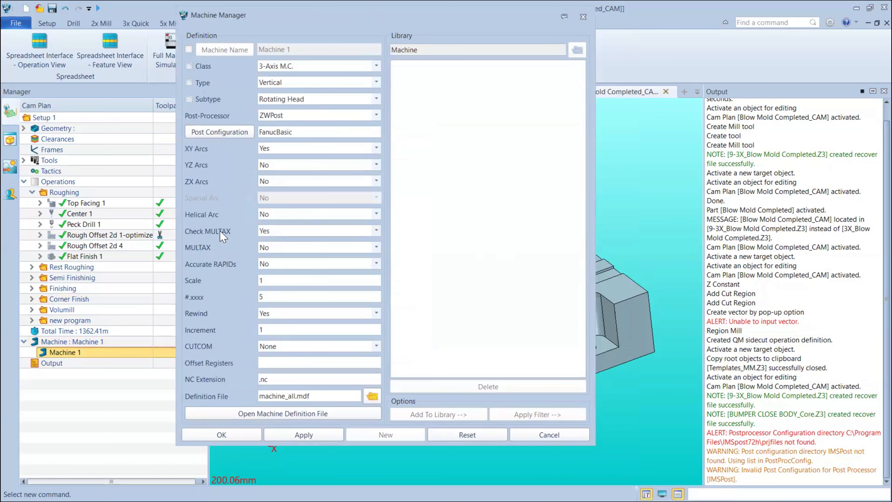
pyautogui.moveTo(223, 236)
pyautogui.click(373, 397)
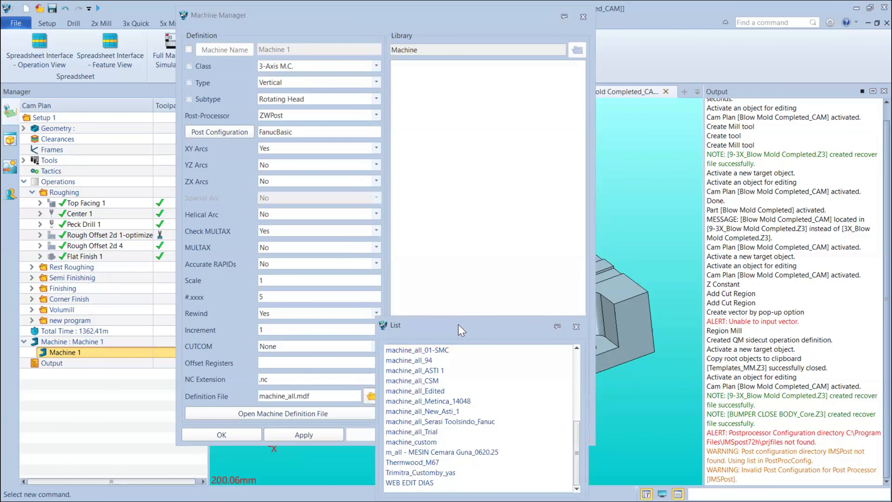
pyautogui.moveTo(461, 330); pyautogui.dragTo(497, 129)
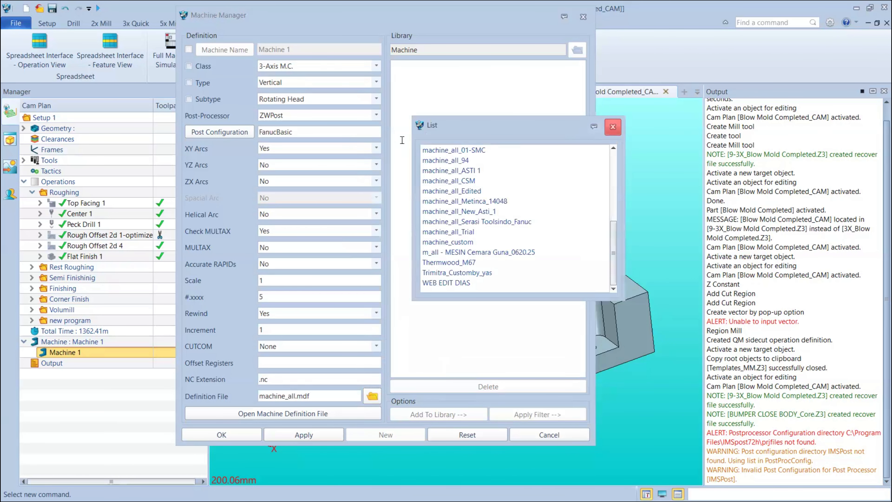
pyautogui.click(613, 126)
# Step: Browse the available post configurations for Machine 1 and close the list, leaving FanucBasic selected
pyautogui.click(218, 133)
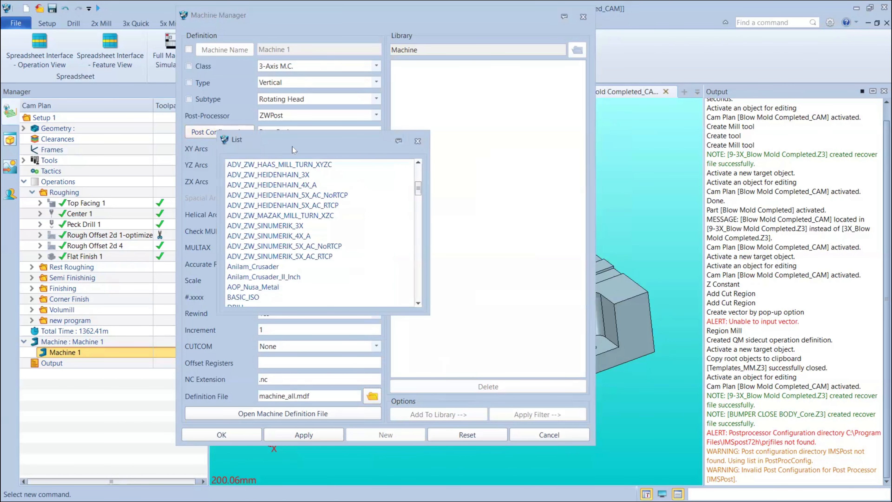
pyautogui.moveTo(293, 150); pyautogui.dragTo(478, 102)
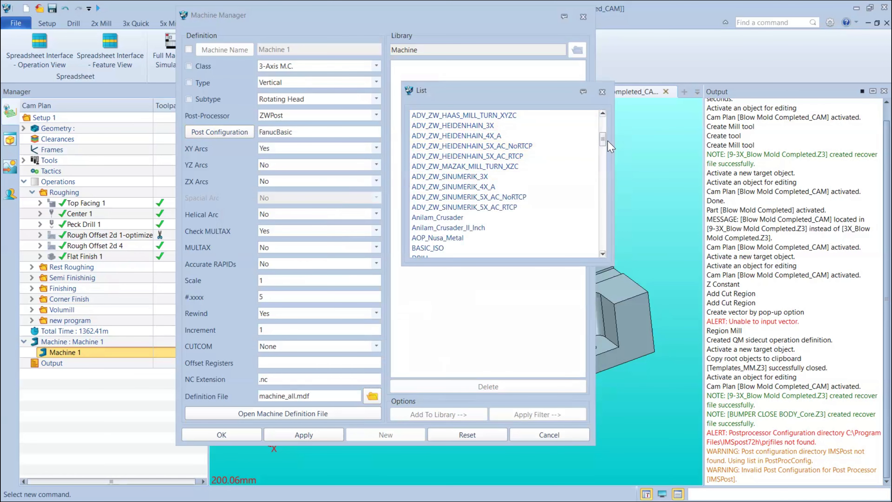
pyautogui.scroll(-8, 602, 148)
pyautogui.click(603, 94)
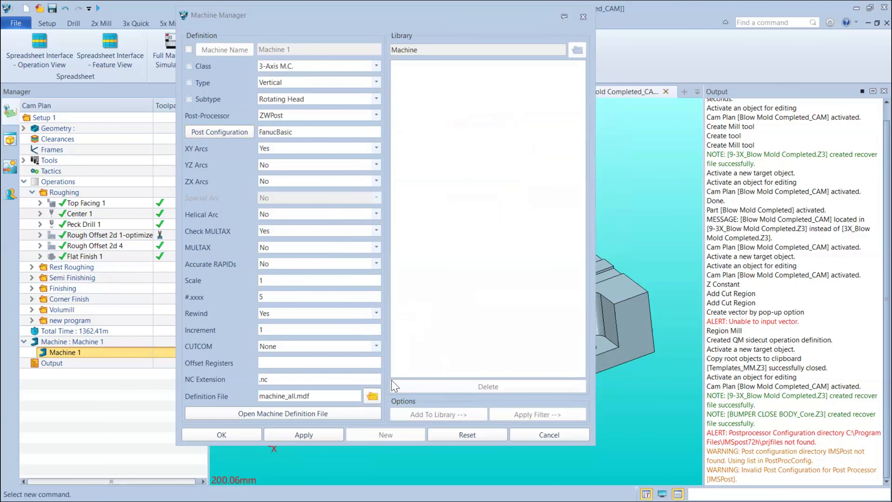
# Step: Review the whole list of machine definition files again and close the Machine 1 settings without changing the definition file
pyautogui.click(372, 396)
pyautogui.moveTo(443, 326); pyautogui.dragTo(484, 133)
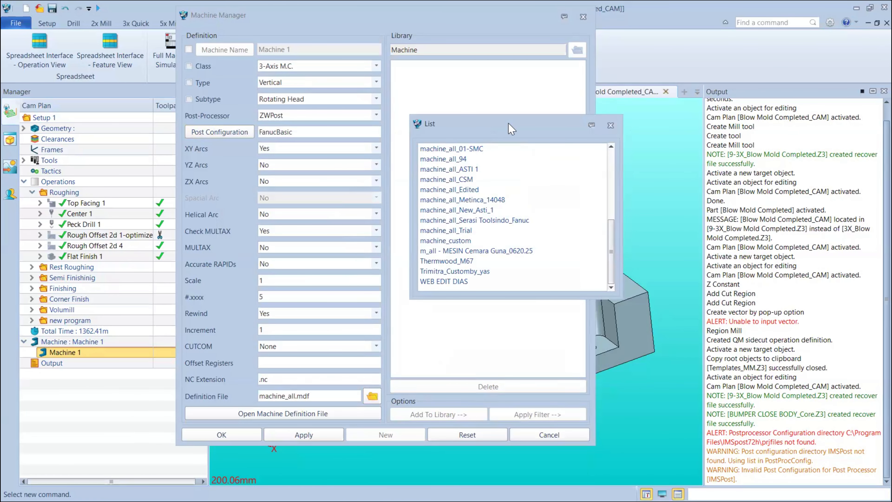
pyautogui.click(506, 169)
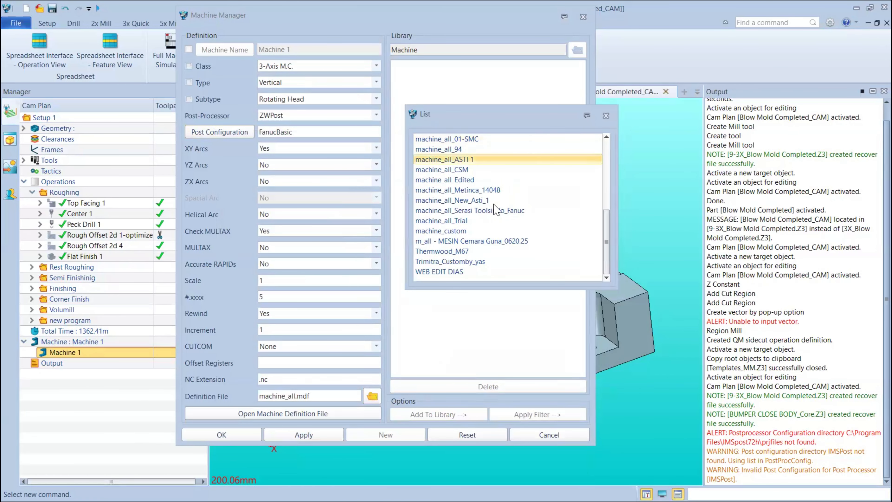
pyautogui.moveTo(610, 234); pyautogui.dragTo(611, 145)
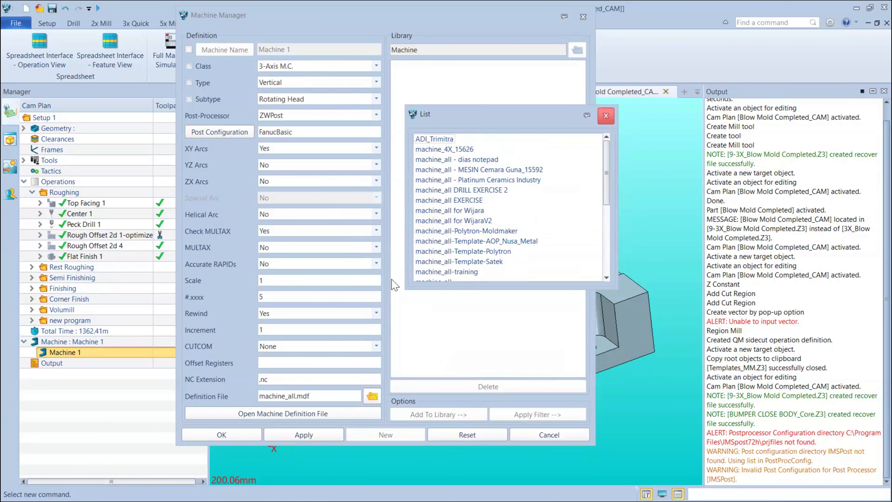
pyautogui.click(606, 115)
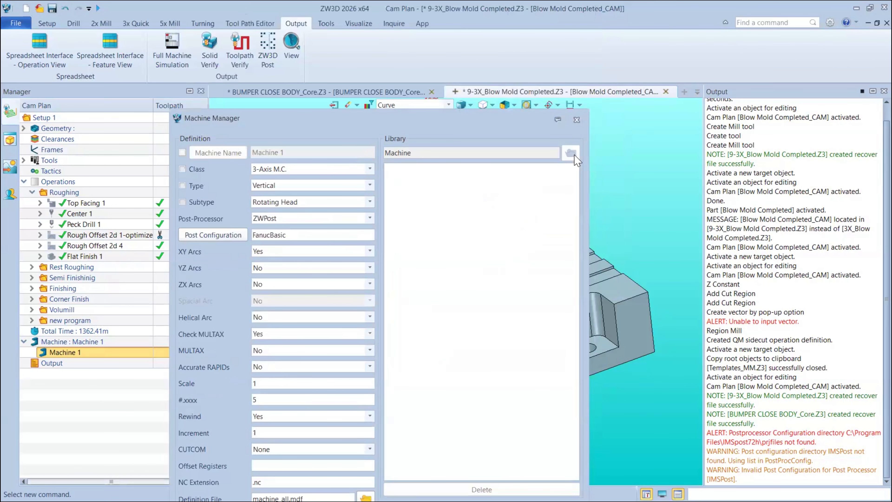
# Step: Collapse the Machine, Roughing and Operations branches in the blow mold CAM plan tree
pyautogui.rightClick(51, 365)
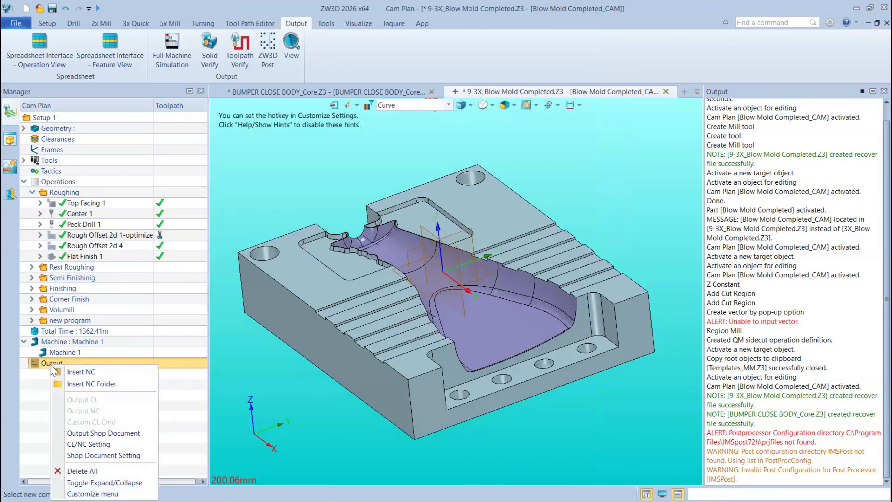
pyautogui.click(24, 341)
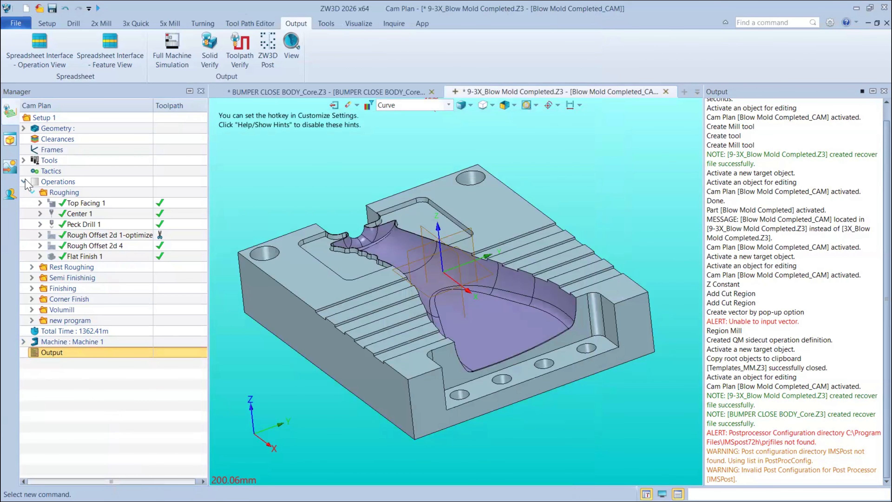
pyautogui.click(32, 192)
pyautogui.click(24, 181)
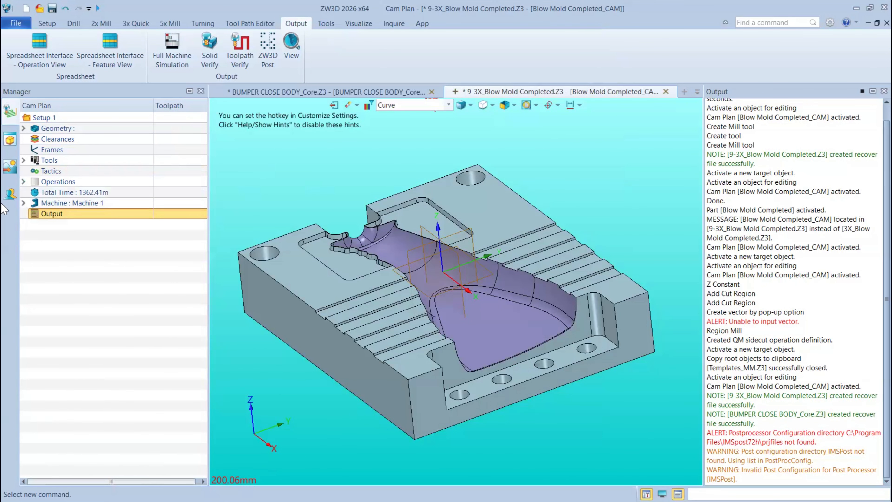
pyautogui.click(24, 181)
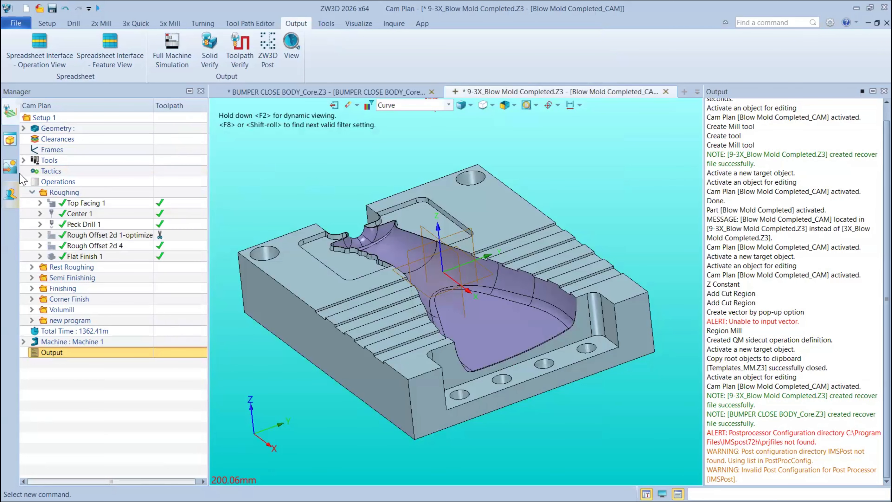
pyautogui.click(24, 181)
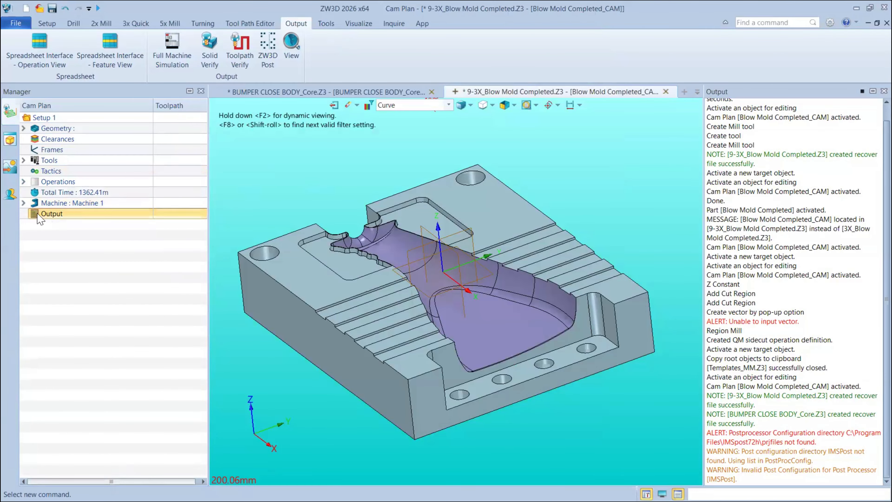
# Step: Open the CL/NC output settings of the blow mold plan, check the Toolpath Space choices and close without changes
pyautogui.rightClick(58, 215)
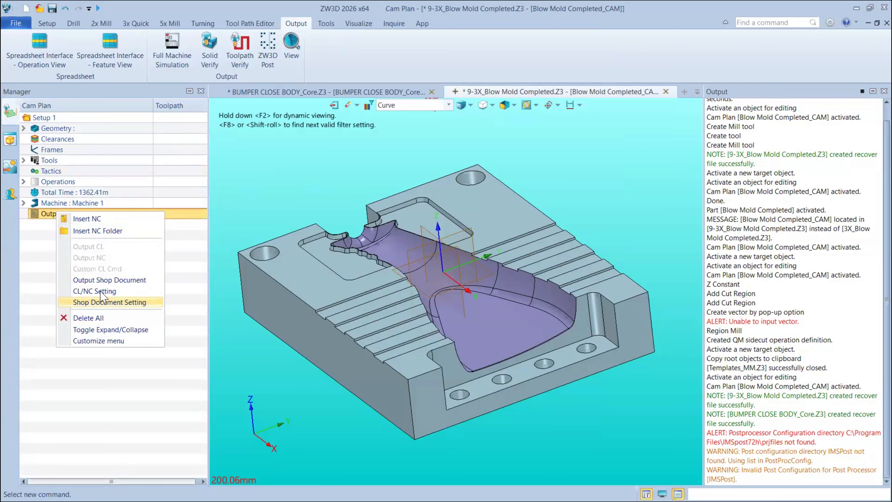
pyautogui.click(153, 292)
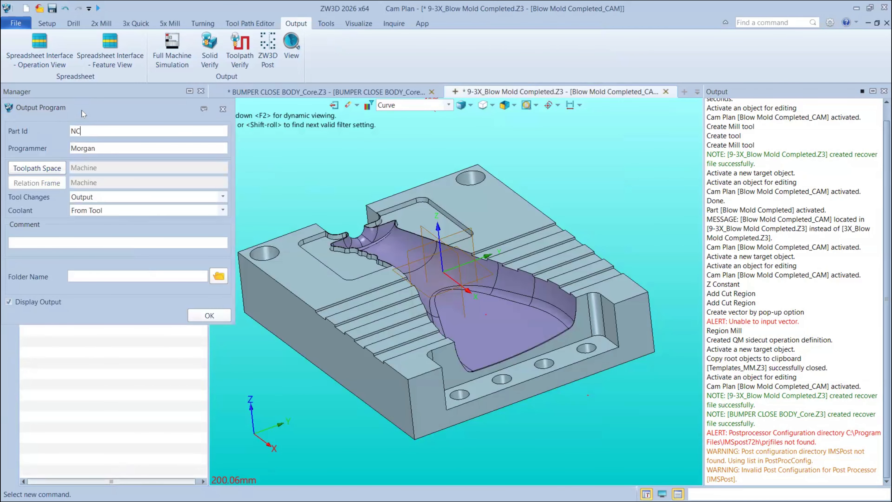
pyautogui.moveTo(84, 114); pyautogui.dragTo(161, 240)
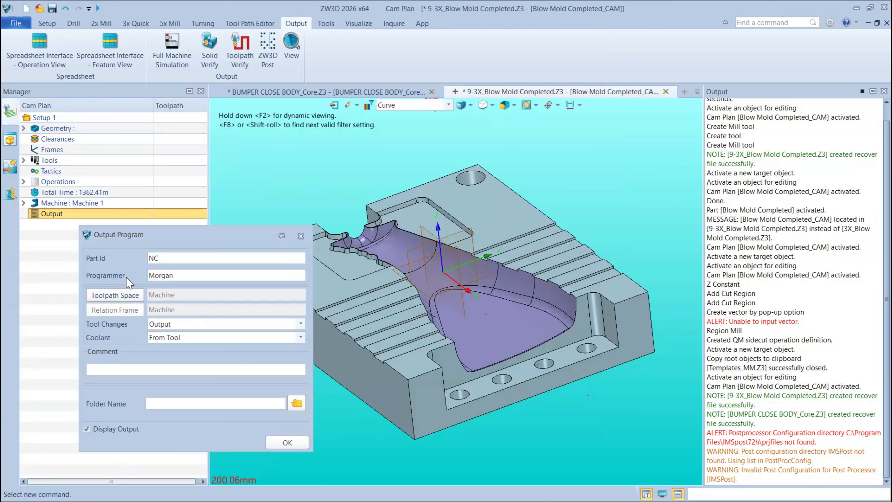
pyautogui.click(124, 297)
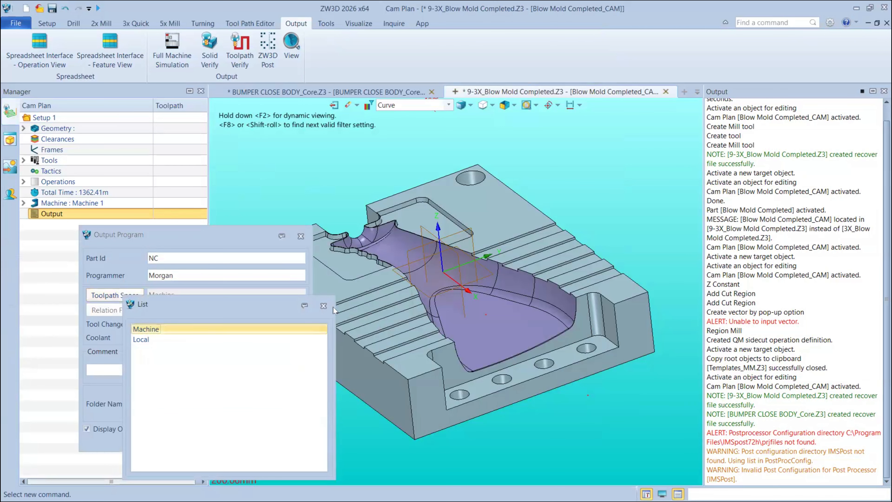
pyautogui.click(136, 299)
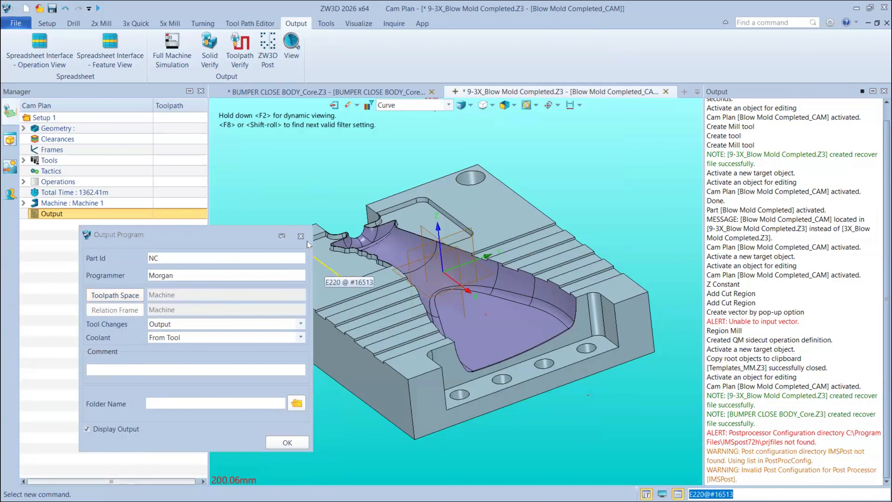
pyautogui.click(301, 236)
# Step: Switch to the BUMPER CLOSE BODY_Core CAM plan and hide the Rough Offset 2d 1 toolpath to inspect the stock and frames
pyautogui.click(330, 92)
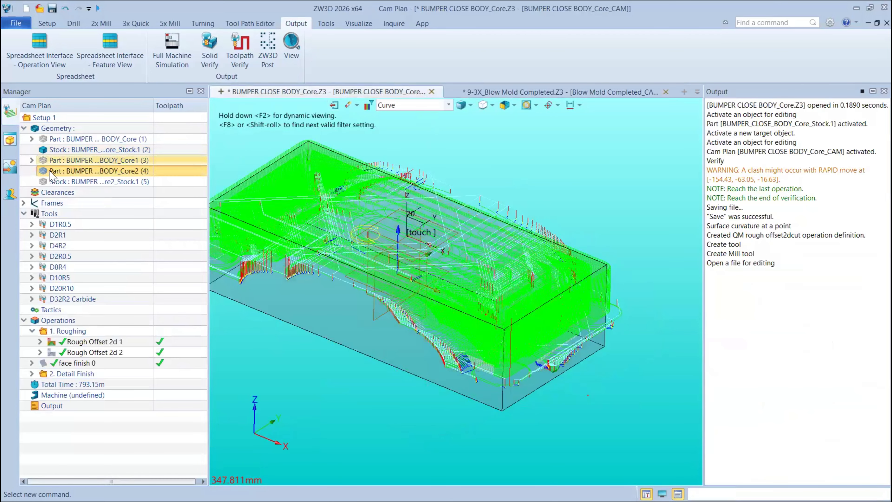
pyautogui.click(52, 343)
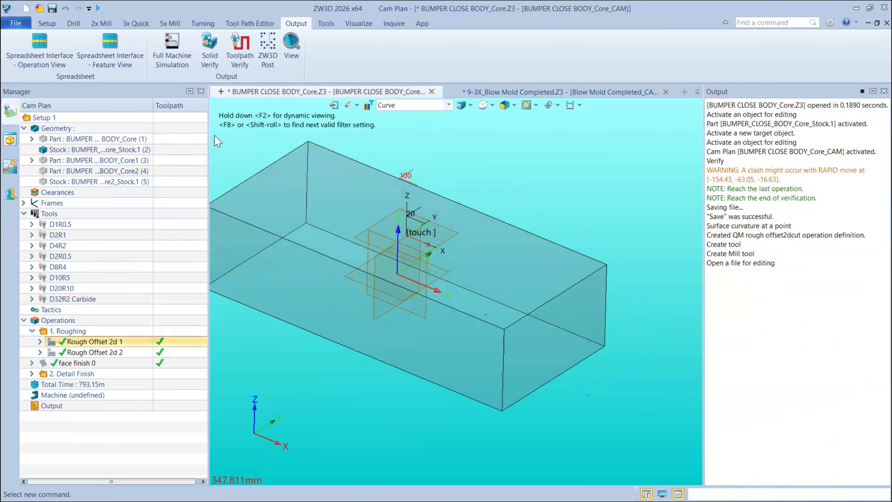
pyautogui.scroll(2, 403, 205)
pyautogui.scroll(5, 402, 204)
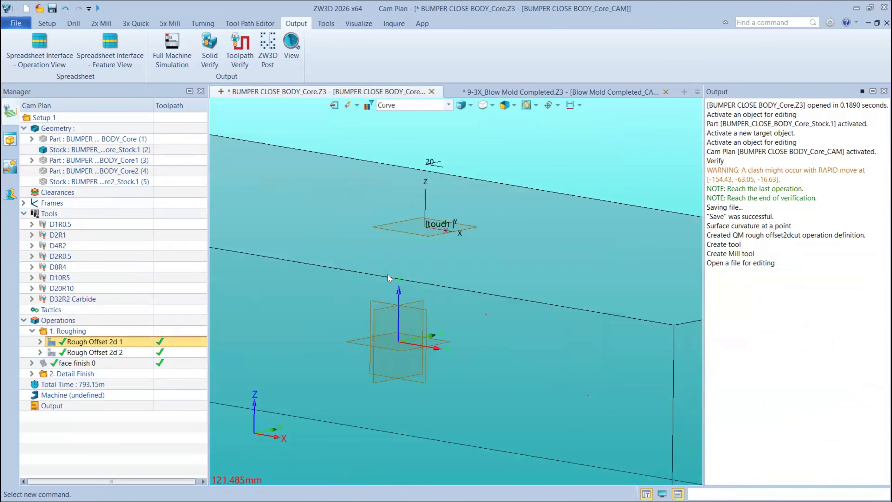
pyautogui.moveTo(388, 274); pyautogui.dragTo(346, 200, button='middle')
pyautogui.moveTo(329, 185); pyautogui.dragTo(518, 273)
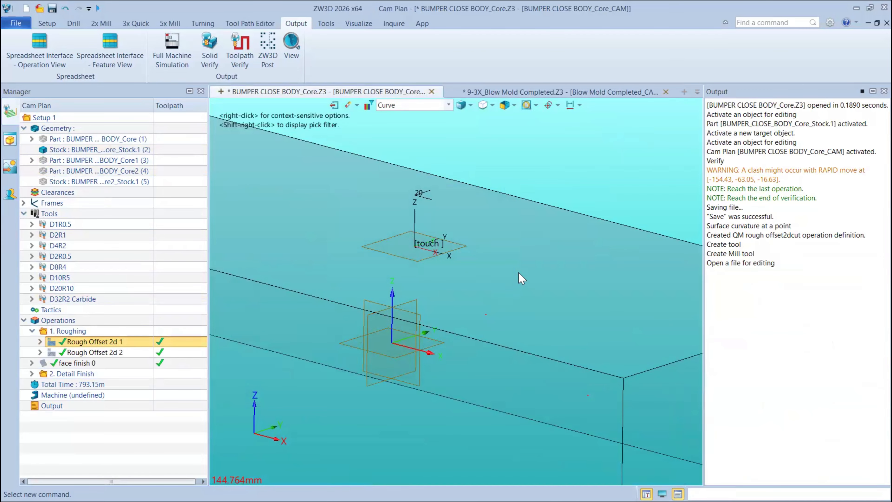
# Step: Show the toolpaths of Rough Offset 2d 1, Rough Offset 2d 2 and face finish 0, and expand the 2. Detail Finish folder
pyautogui.click(51, 342)
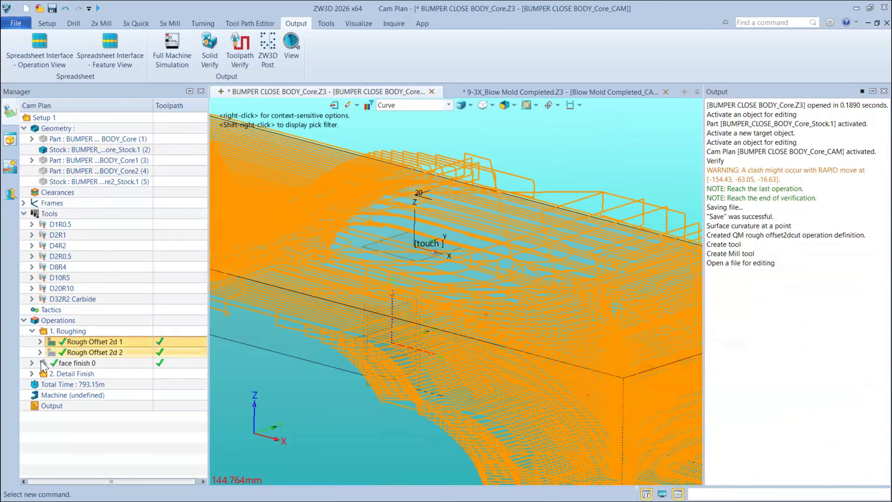
pyautogui.click(42, 363)
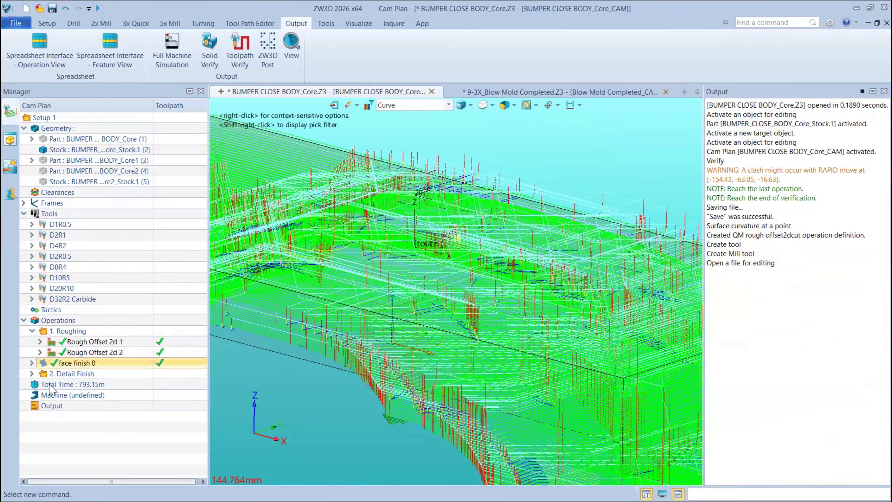
pyautogui.click(32, 374)
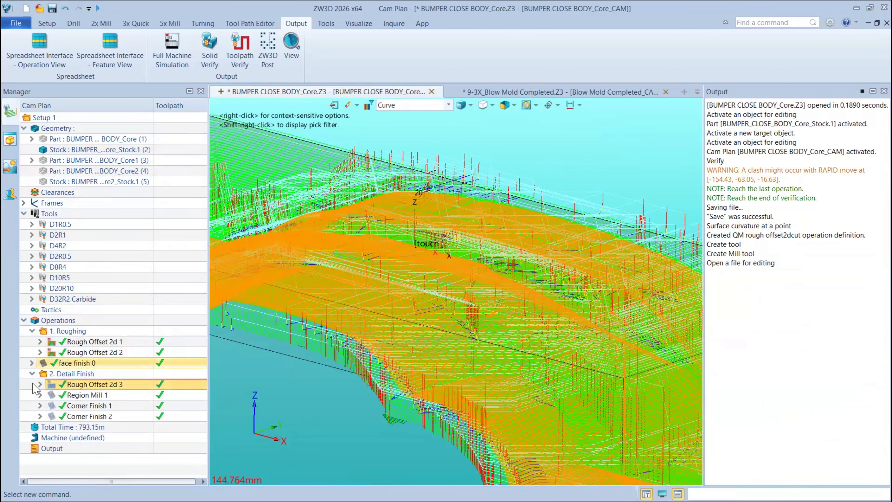
pyautogui.press('Home')
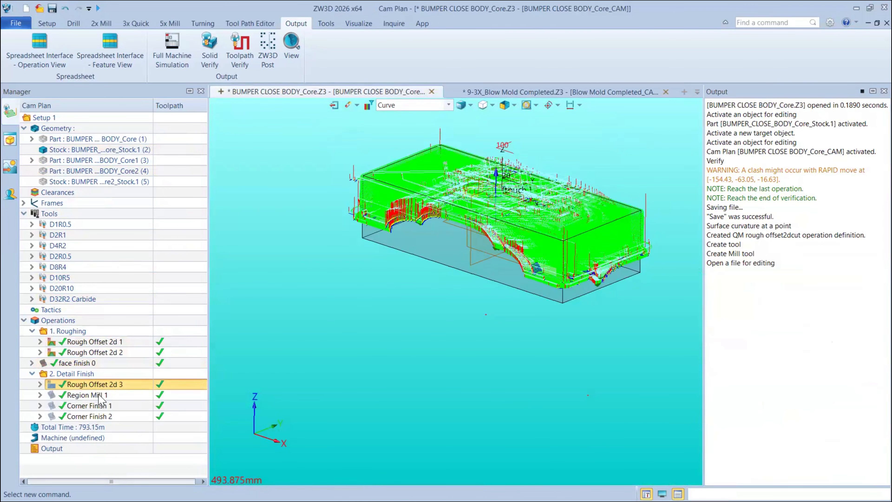
pyautogui.rightClick(65, 449)
pyautogui.click(99, 319)
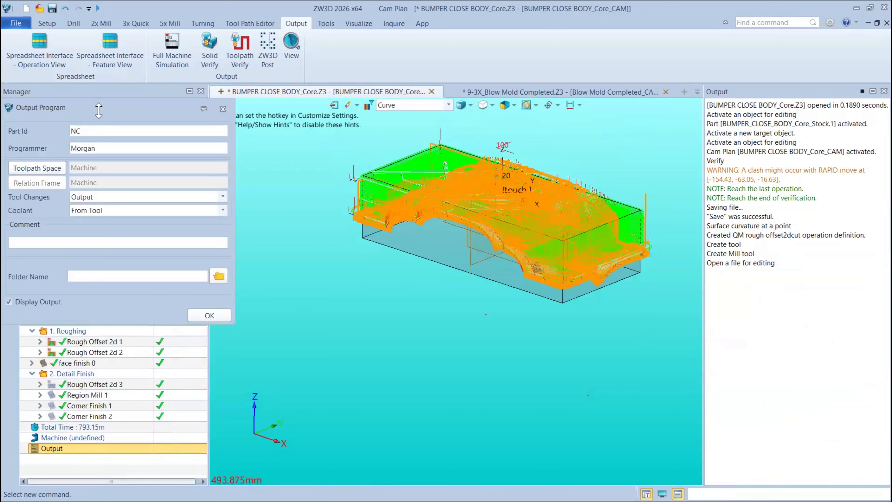
pyautogui.moveTo(99, 111); pyautogui.dragTo(231, 156)
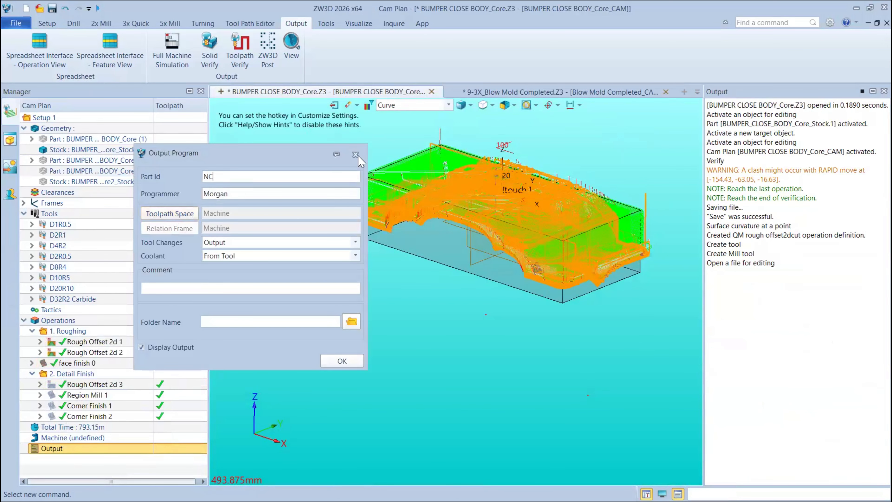
pyautogui.click(355, 155)
# Step: Open the CL/NC output settings of the bumper core plan and try touch as the Toolpath Space
pyautogui.rightClick(52, 449)
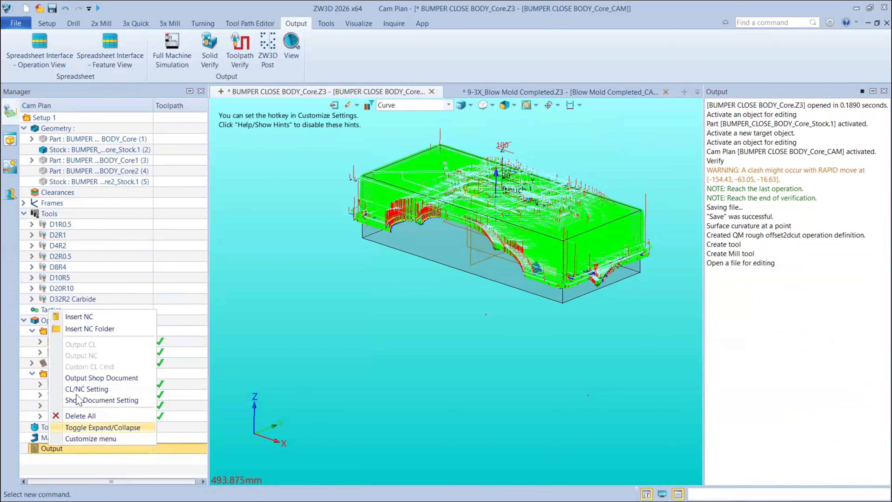
pyautogui.click(86, 389)
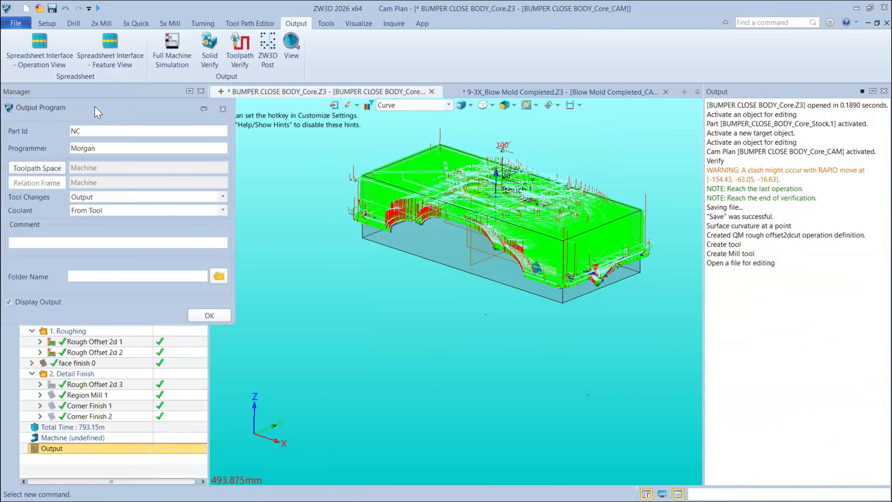
pyautogui.moveTo(95, 106); pyautogui.dragTo(275, 230)
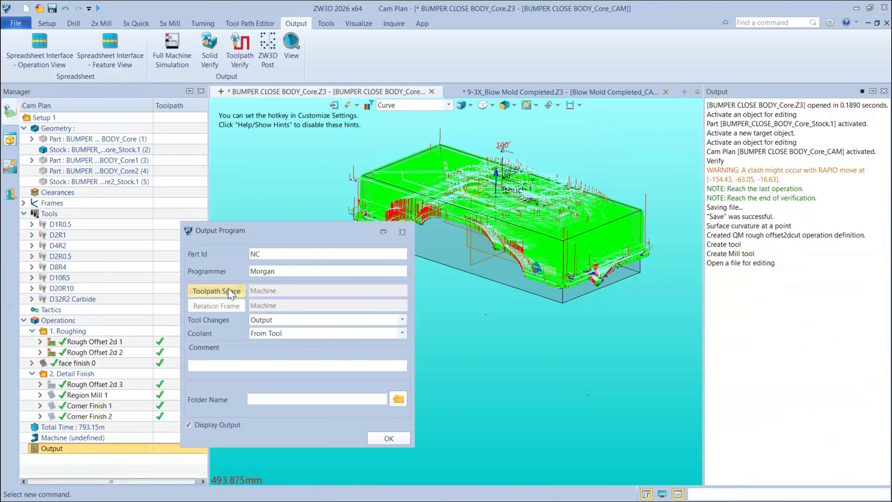
pyautogui.moveTo(230, 234); pyautogui.dragTo(202, 198)
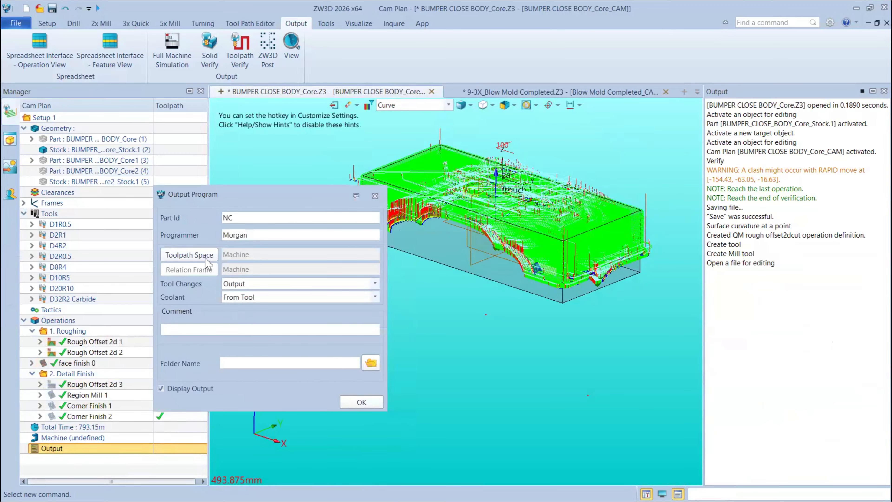
pyautogui.click(205, 256)
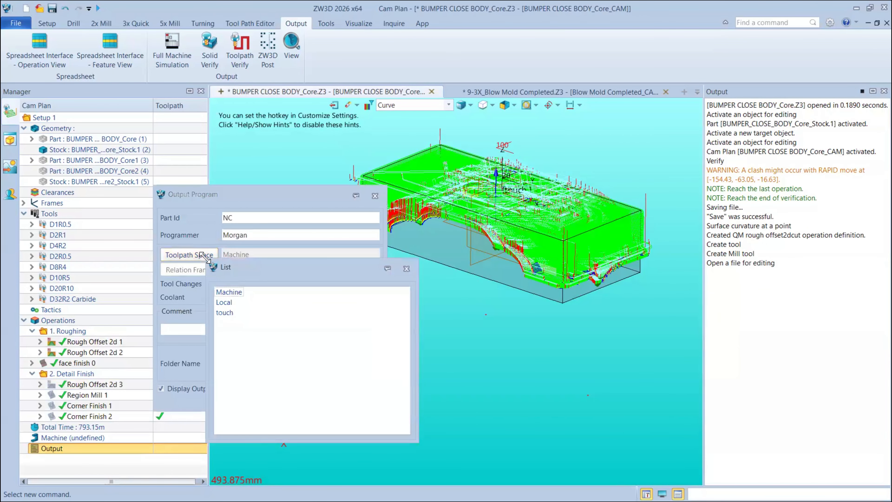
pyautogui.click(238, 312)
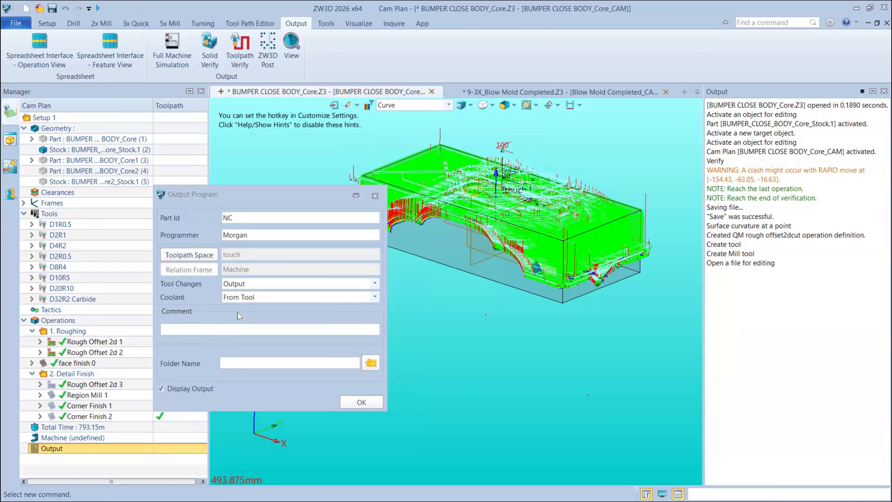
pyautogui.click(182, 256)
pyautogui.press('Return')
pyautogui.click(355, 405)
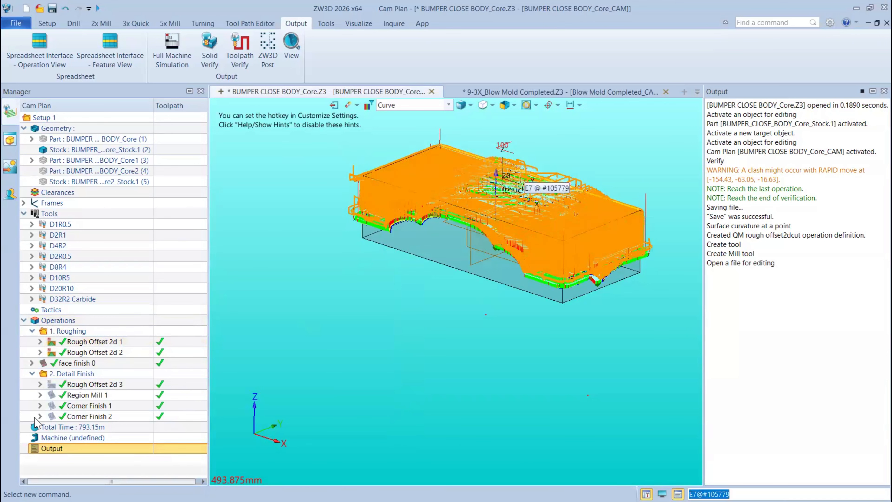
# Step: Insert an NC output into the bumper core plan and check the Toolpath Space choices in the CL/NC settings
pyautogui.rightClick(74, 449)
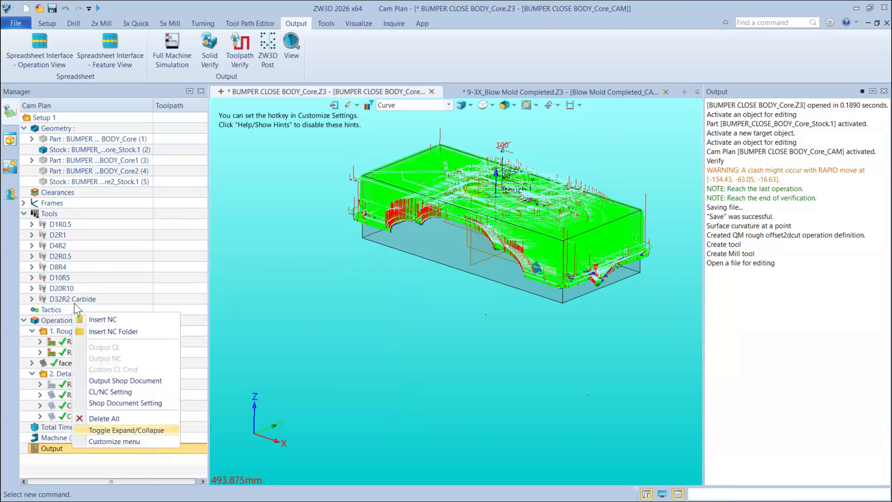
pyautogui.click(102, 320)
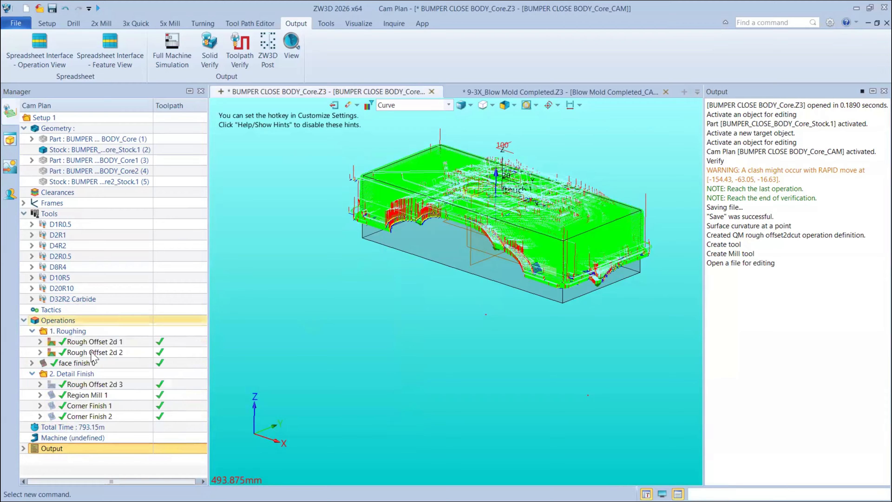
pyautogui.rightClick(49, 449)
pyautogui.click(76, 386)
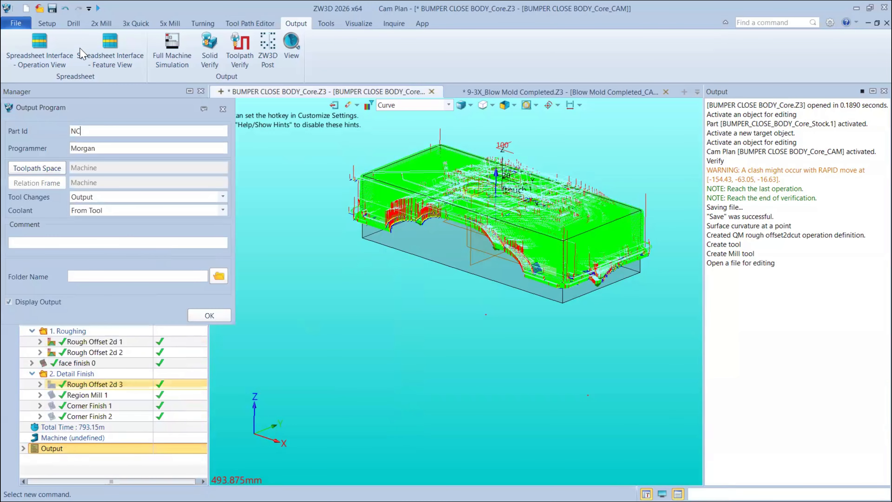
pyautogui.moveTo(98, 114); pyautogui.dragTo(307, 233)
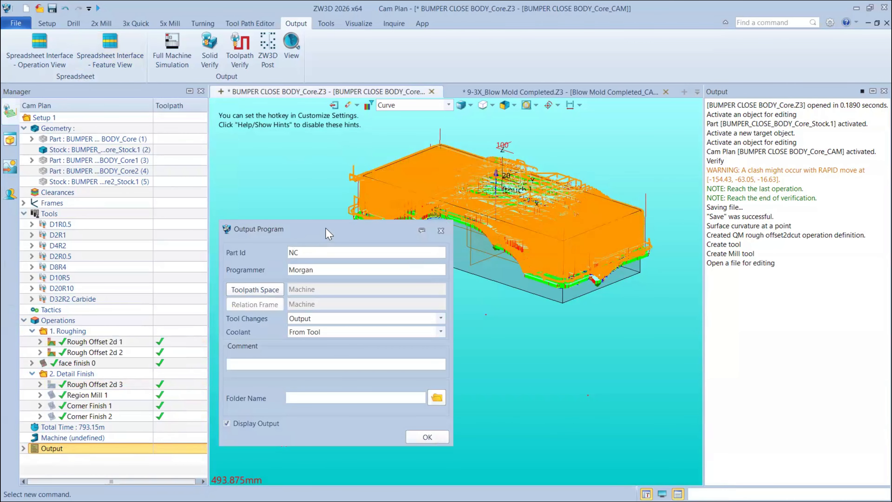
pyautogui.click(262, 291)
pyautogui.moveTo(317, 305); pyautogui.dragTo(299, 233)
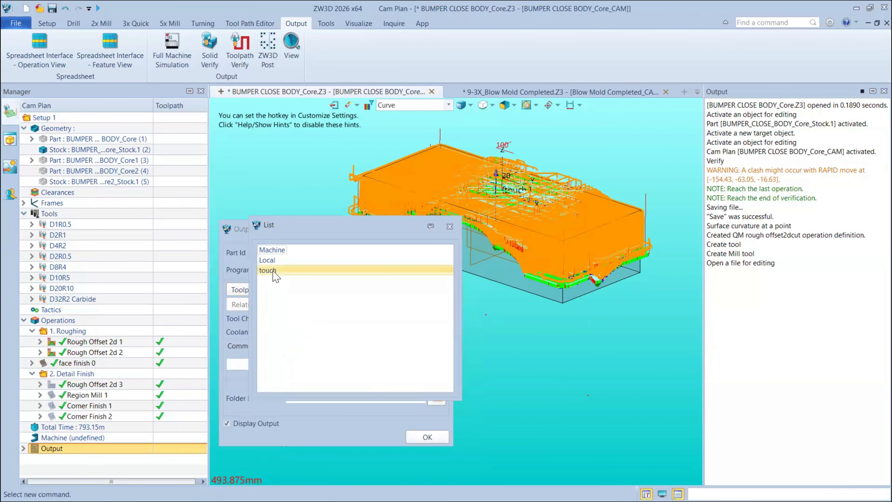
pyautogui.click(450, 227)
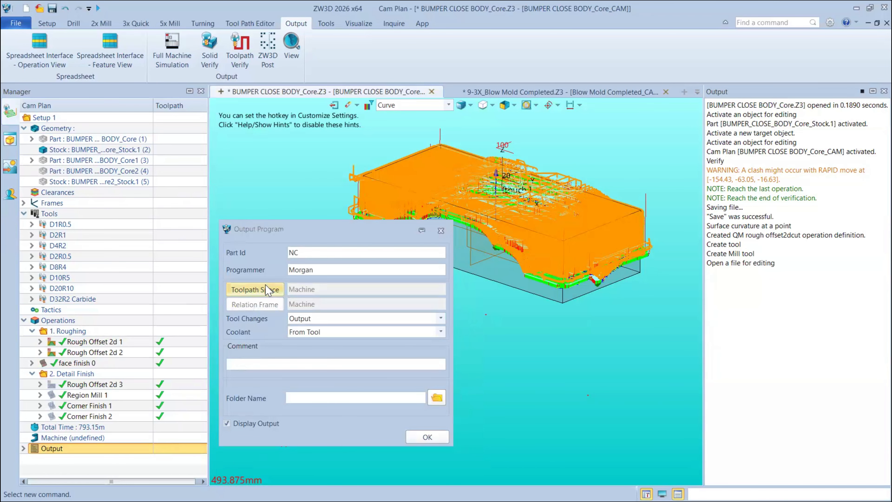
# Step: Set the Toolpath Space to touch, compare it with Machine, and accept the output settings with touch selected
pyautogui.click(267, 291)
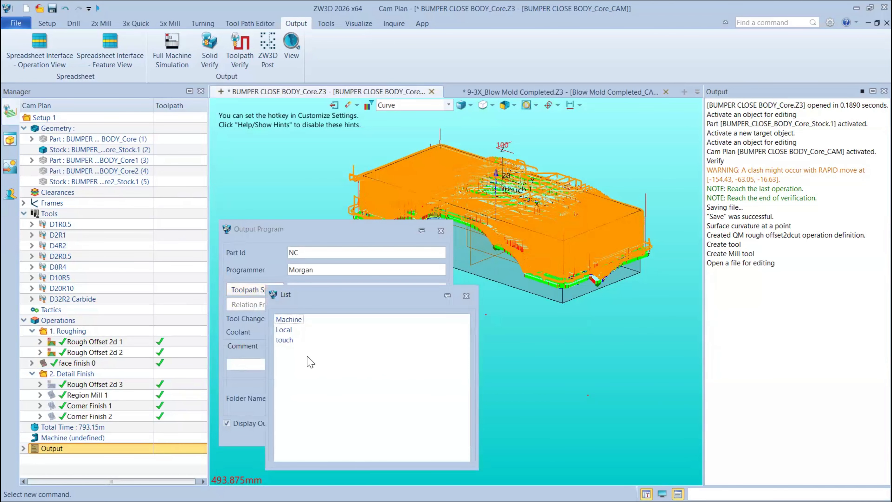
pyautogui.doubleClick(293, 340)
pyautogui.moveTo(277, 229); pyautogui.dragTo(219, 148)
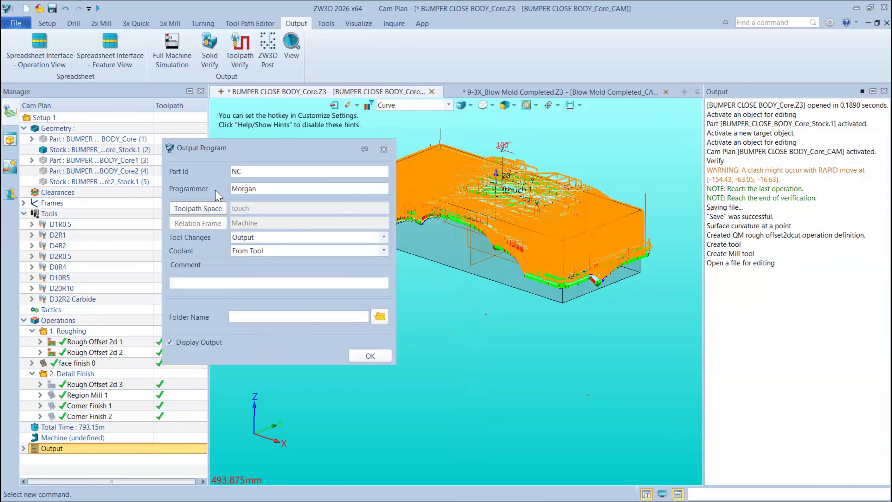
pyautogui.click(197, 209)
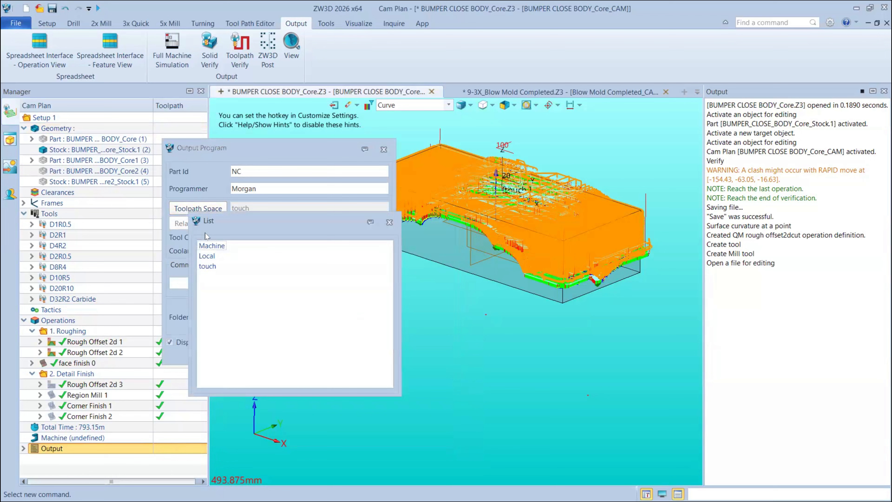
pyautogui.doubleClick(213, 245)
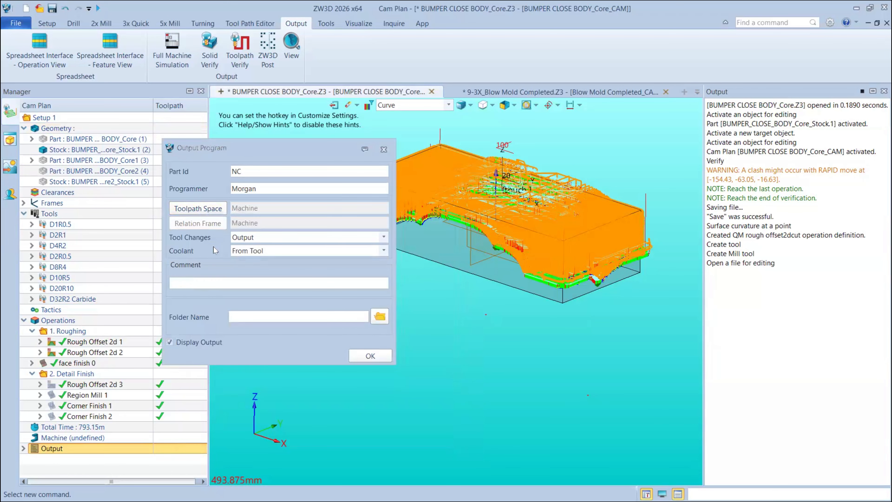
pyautogui.click(203, 208)
pyautogui.doubleClick(221, 261)
pyautogui.scroll(2, 481, 259)
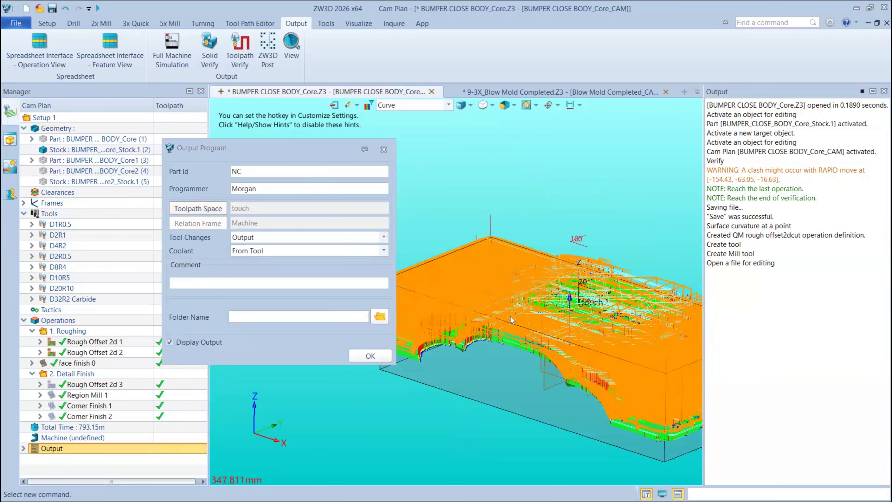
pyautogui.click(368, 356)
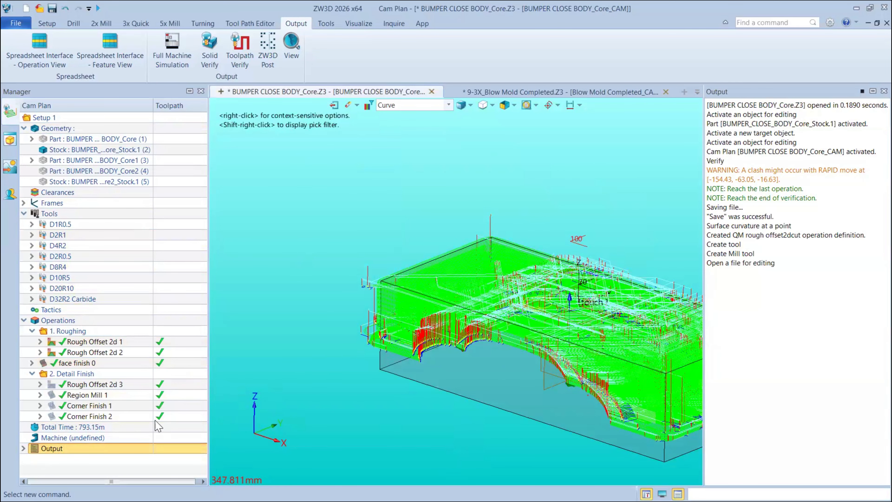
# Step: Switch to the ZW3DCAM_3-axis_Eng.pptx presentation in PowerPoint, browse back through its slide thumbnails, and leave it for the CAM plan
pyautogui.rightClick(54, 450)
pyautogui.click(113, 352)
pyautogui.press('super+Tab')
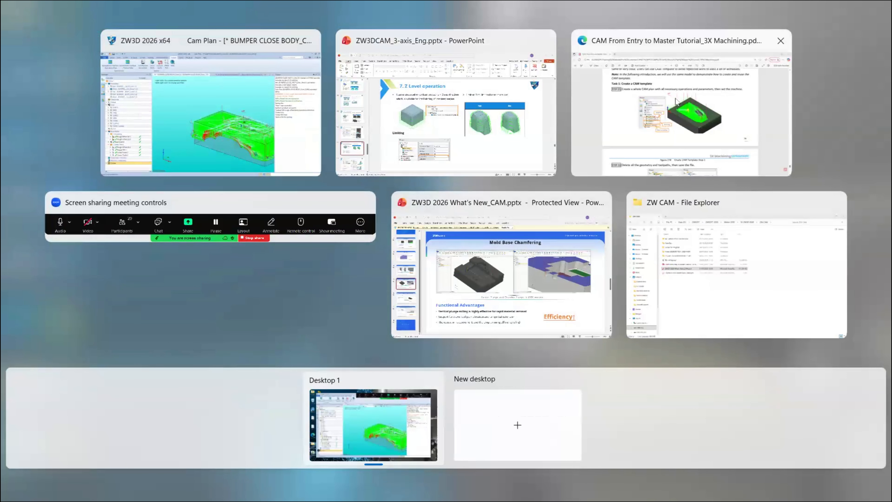
pyautogui.click(501, 282)
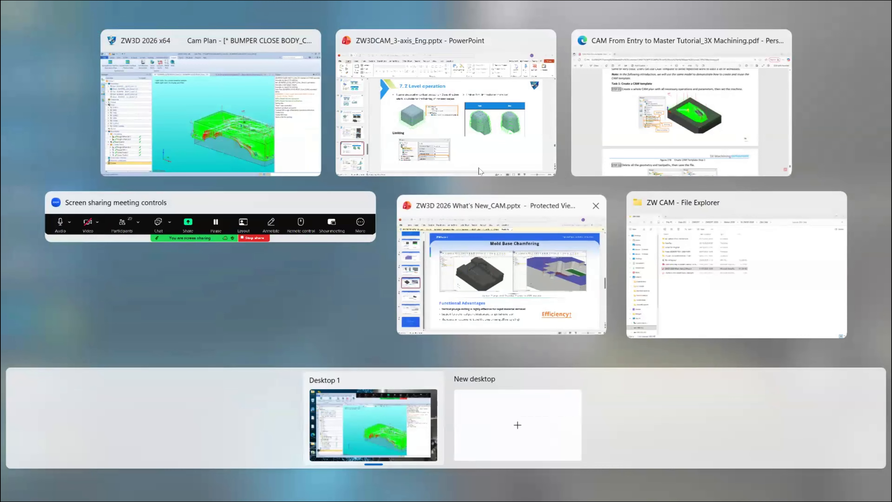
pyautogui.click(442, 119)
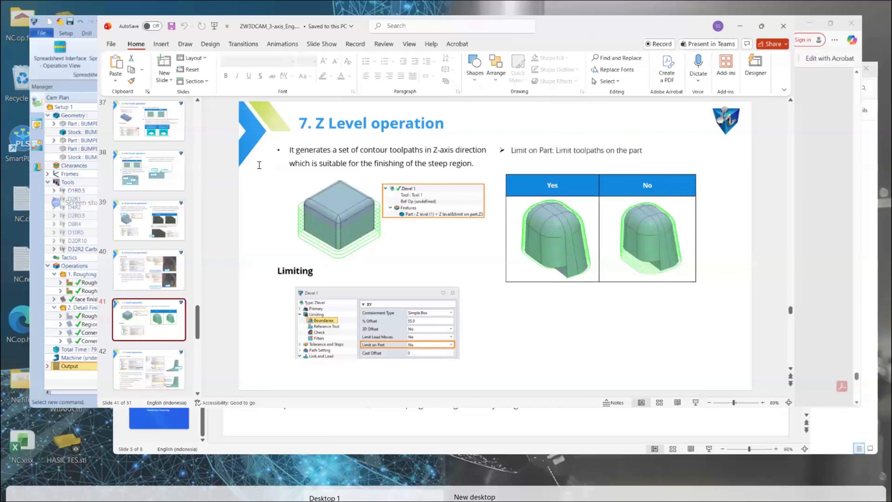
pyautogui.moveTo(130, 383); pyautogui.dragTo(148, 194)
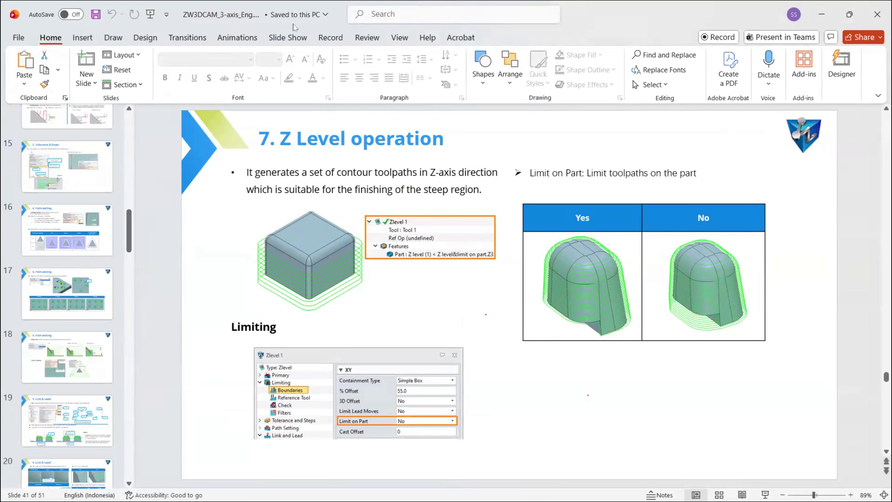
pyautogui.press('super+Tab')
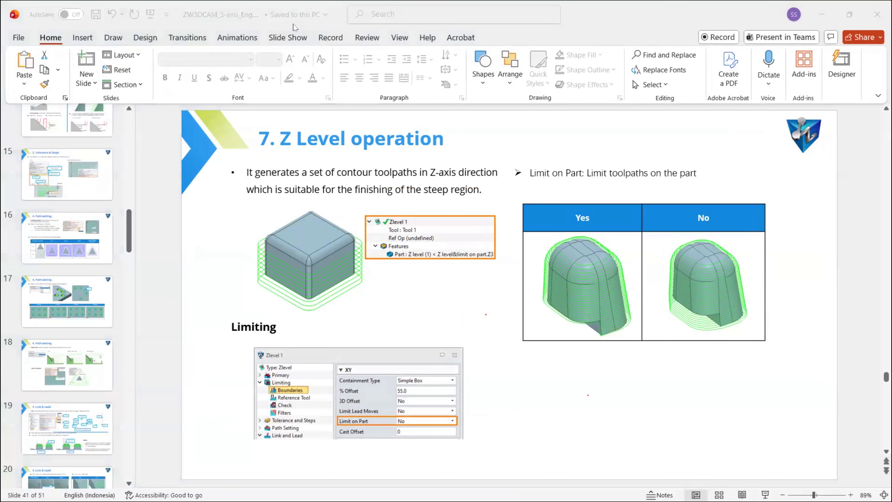
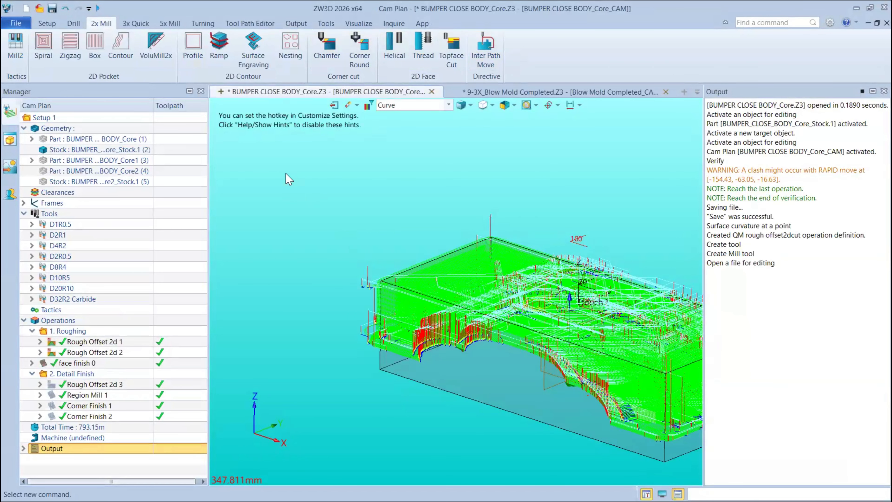
pyautogui.click(130, 28)
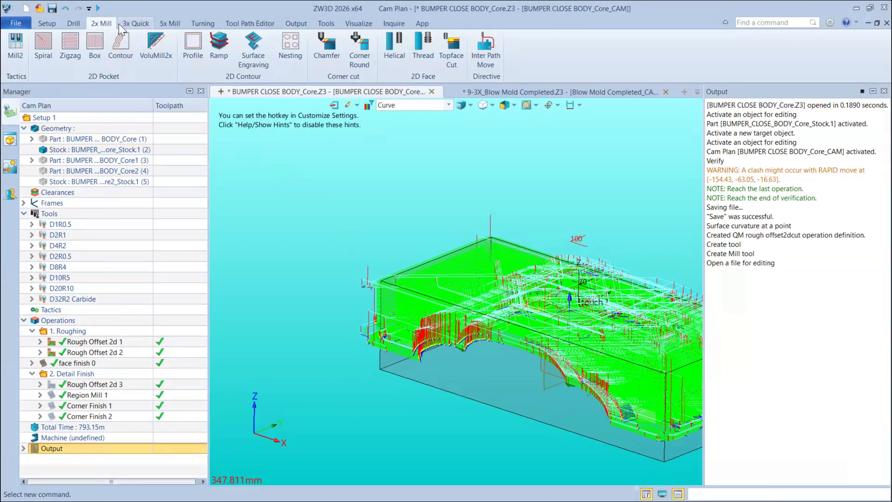
pyautogui.click(74, 23)
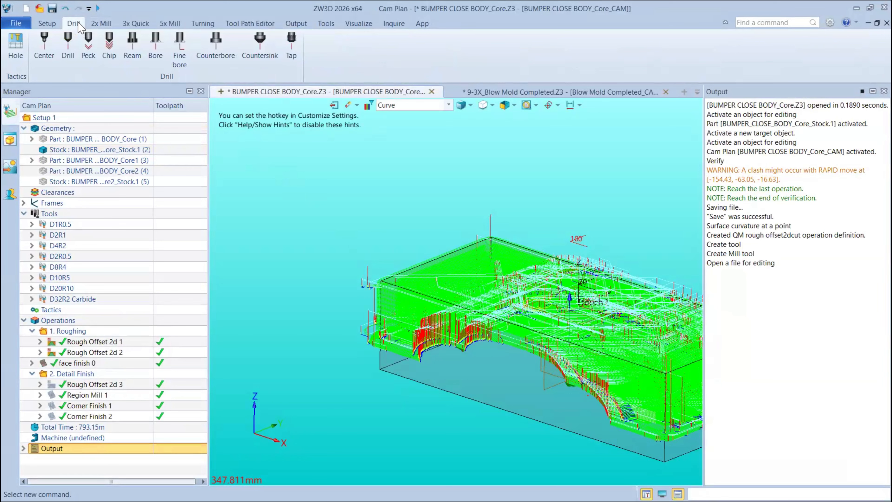
pyautogui.click(136, 24)
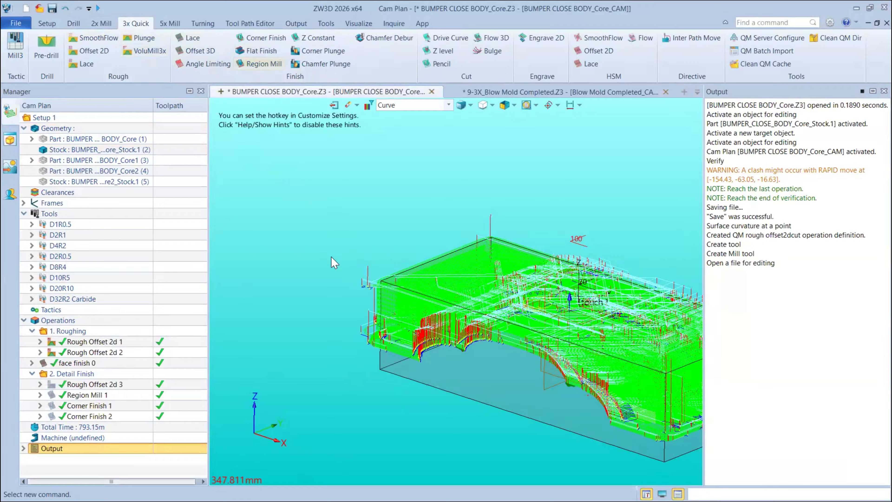
pyautogui.click(95, 23)
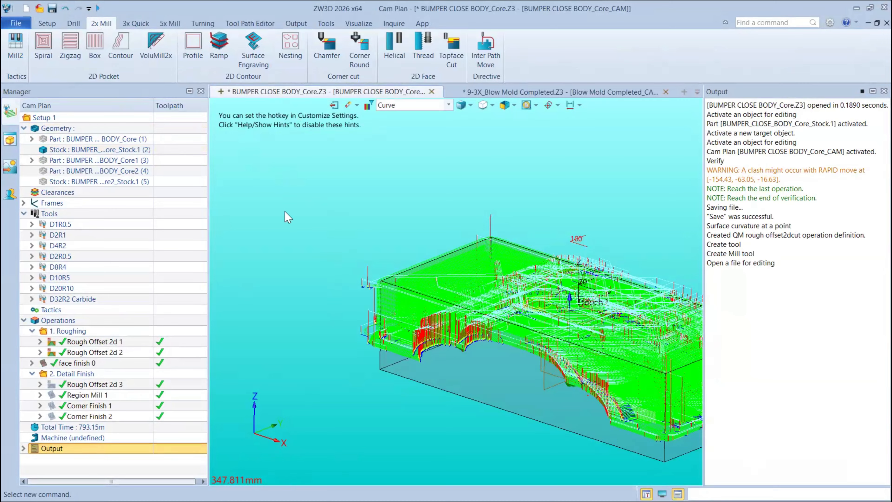
pyautogui.click(133, 24)
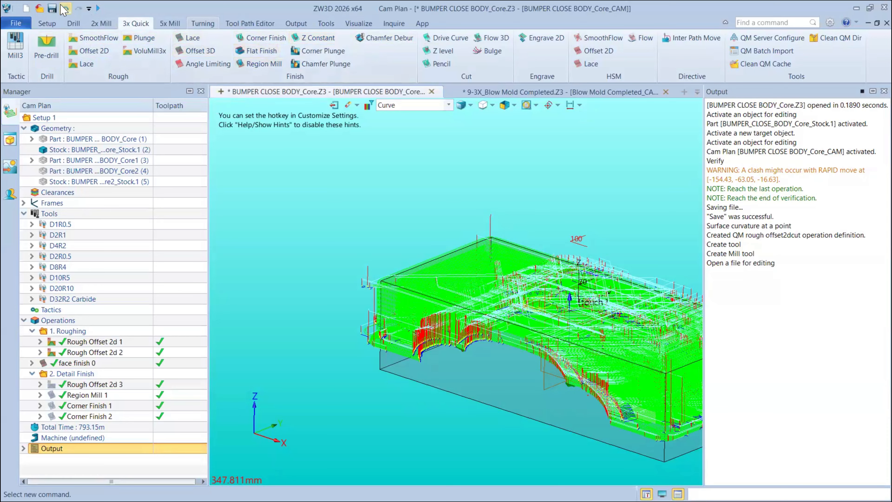
# Step: Start creating a mill tool and compare the 1 mm to 3 mm ball, bullnose and flat end mills in the tool shape library
pyautogui.doubleClick(49, 214)
pyautogui.middleClick(541, 113)
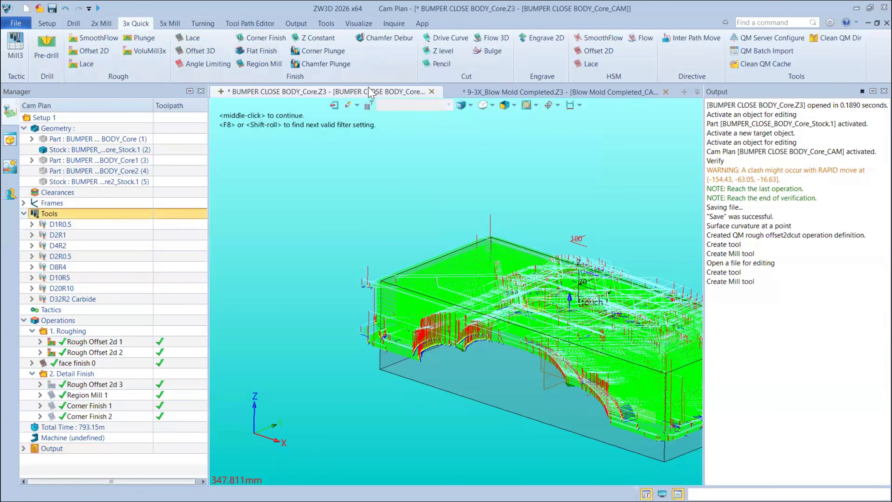
pyautogui.moveTo(366, 113); pyautogui.dragTo(308, 110)
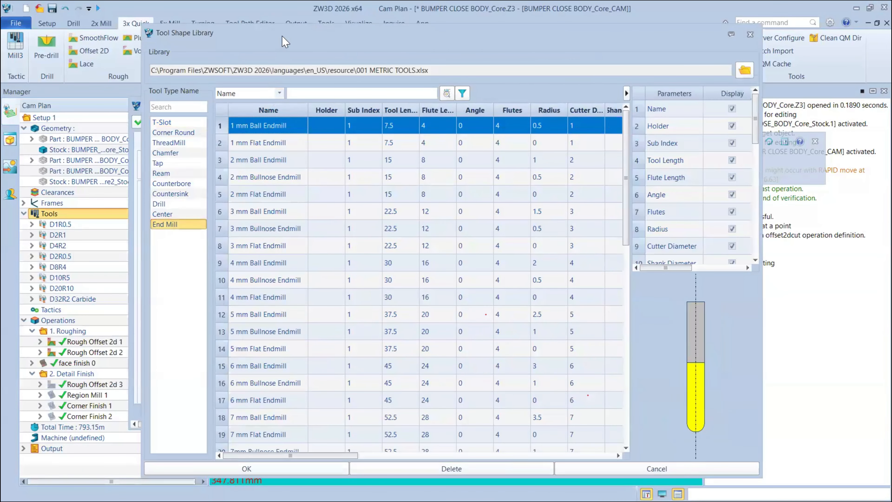
pyautogui.click(269, 136)
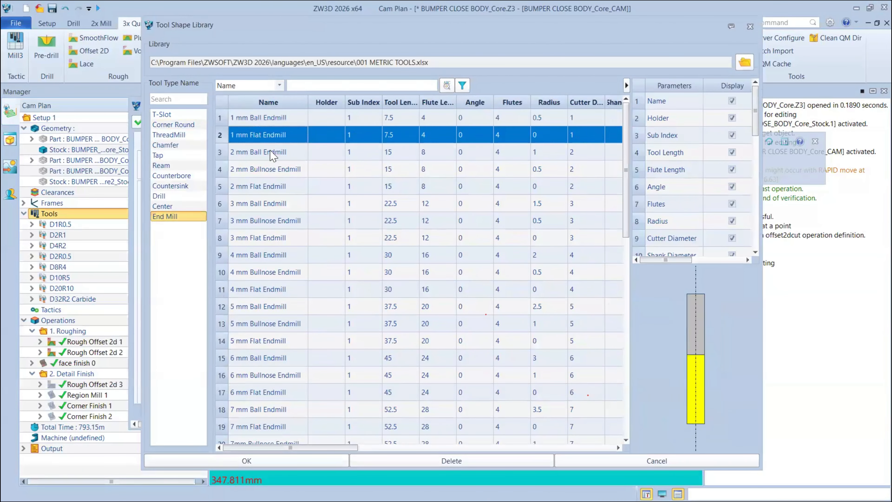
pyautogui.click(274, 159)
pyautogui.click(273, 171)
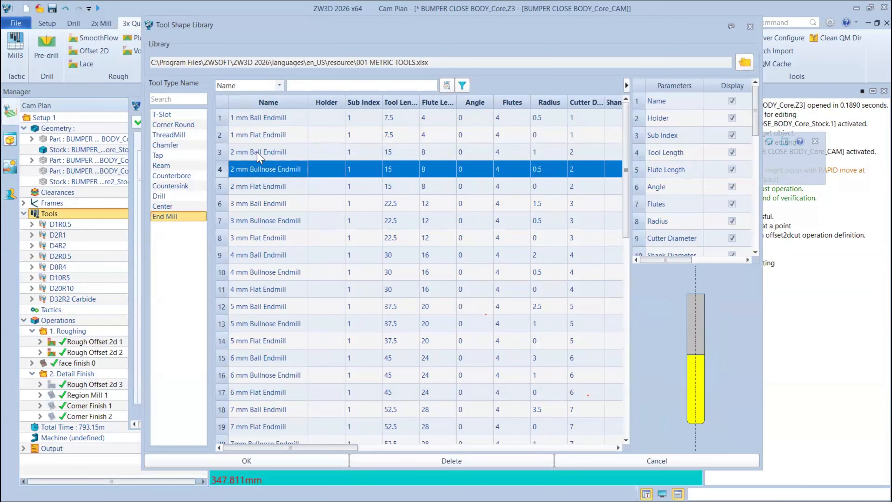
pyautogui.click(263, 186)
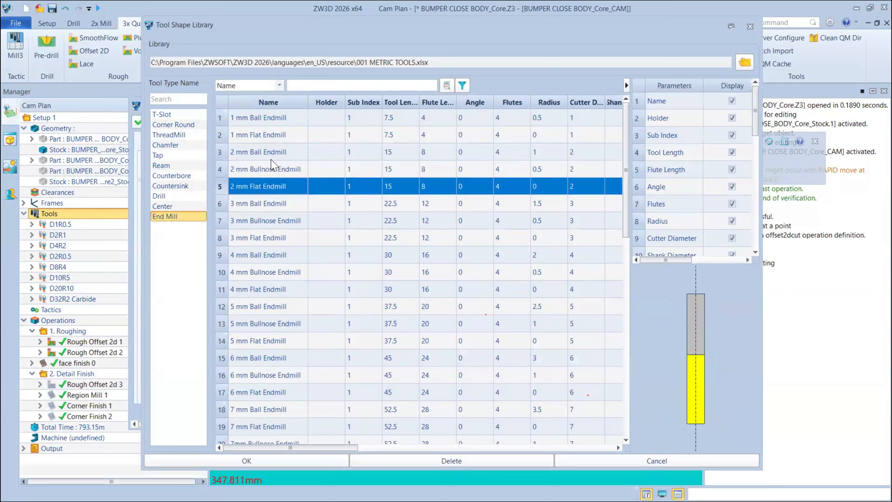
pyautogui.click(278, 227)
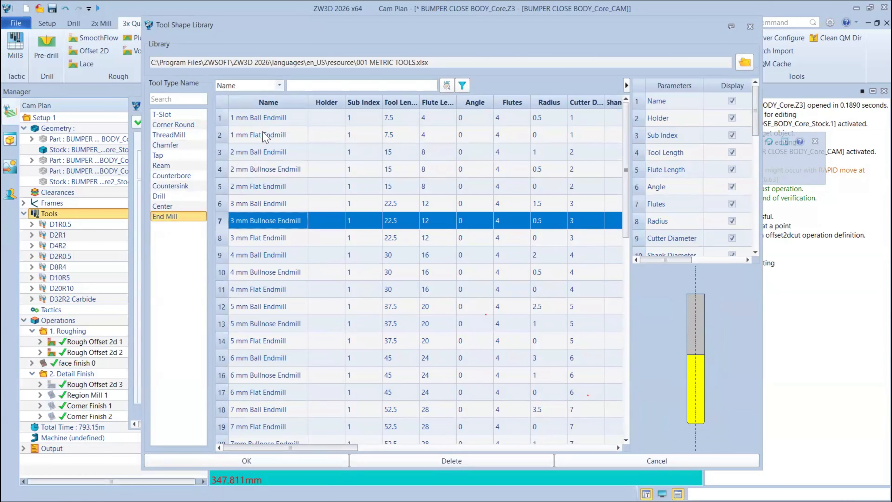
pyautogui.click(279, 184)
pyautogui.click(280, 172)
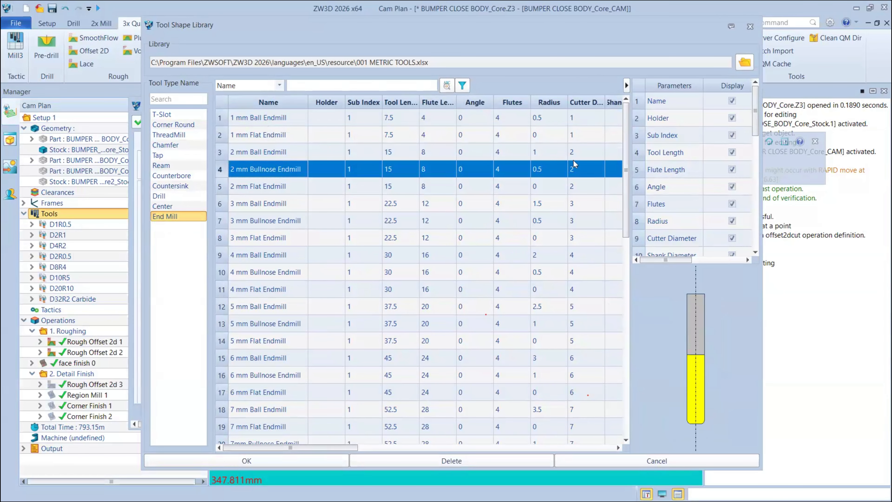
# Step: Compare the shapes of the 18 mm bullnose, 18 mm ball and 16 mm bullnose end mills in the library
pyautogui.moveTo(626, 187); pyautogui.dragTo(636, 392)
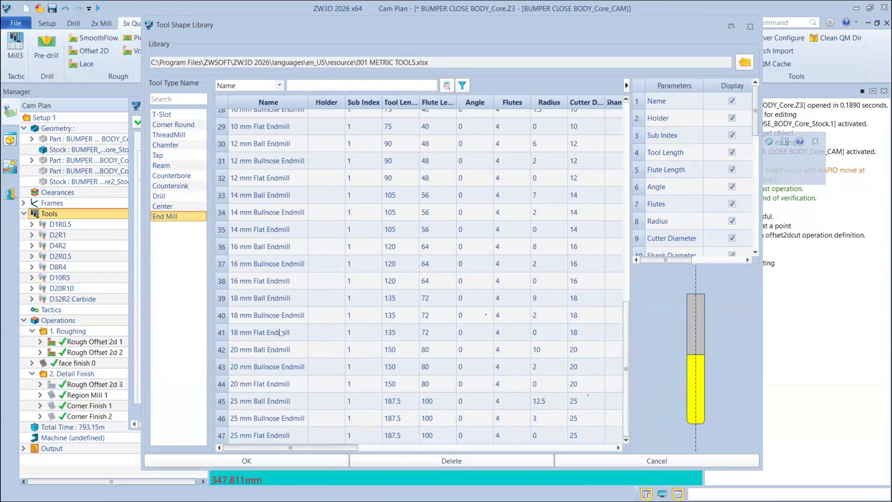
pyautogui.click(279, 318)
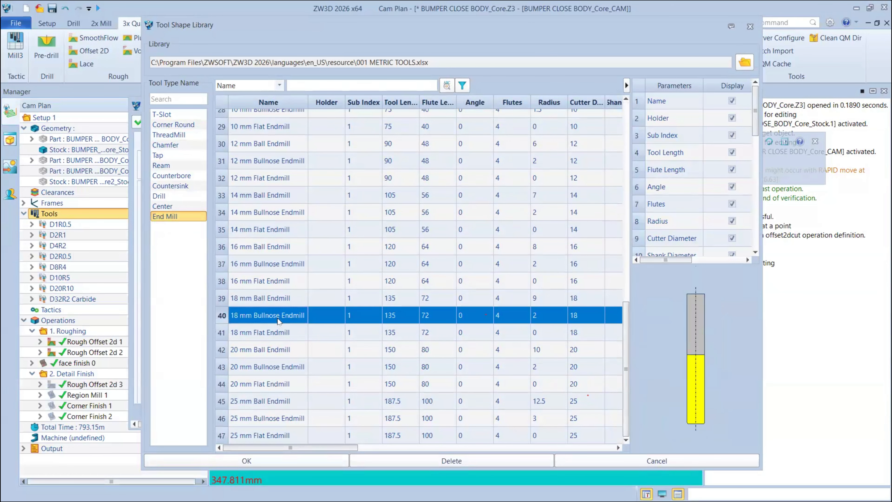
pyautogui.click(278, 299)
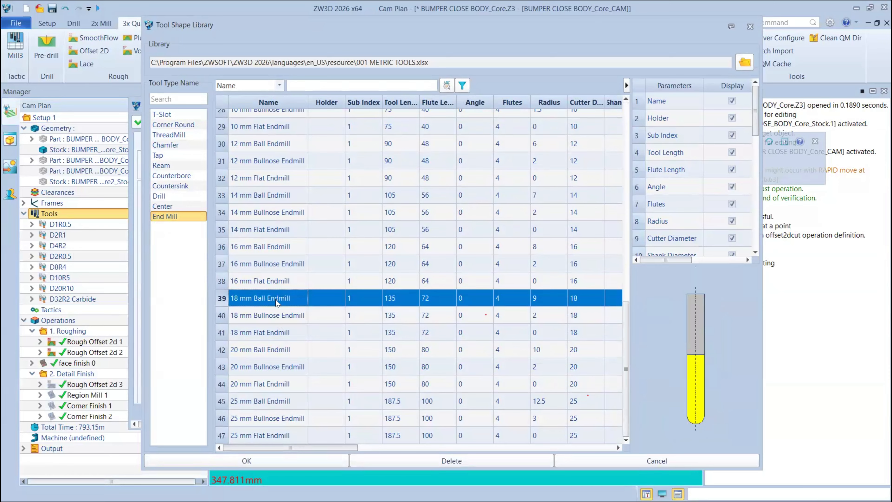
pyautogui.click(279, 269)
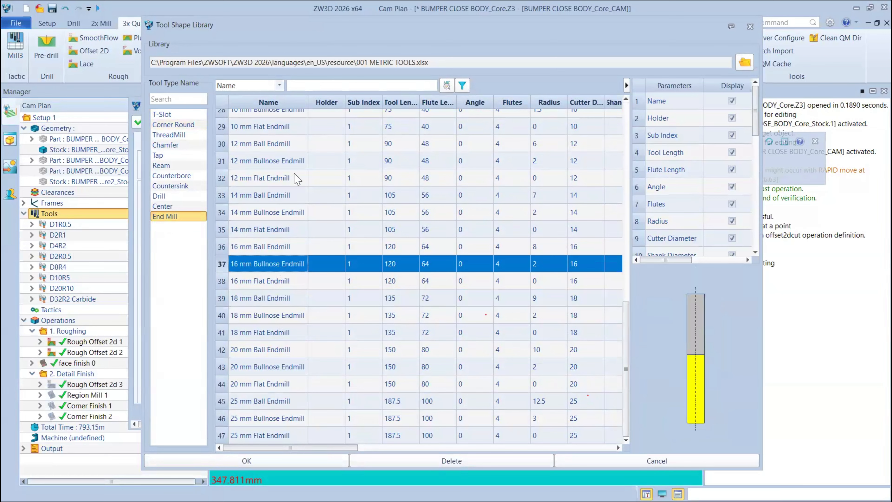
# Step: Browse the Ream, Drill, Center, Chamfer and T-Slot tool types in the tool shape library
pyautogui.click(170, 165)
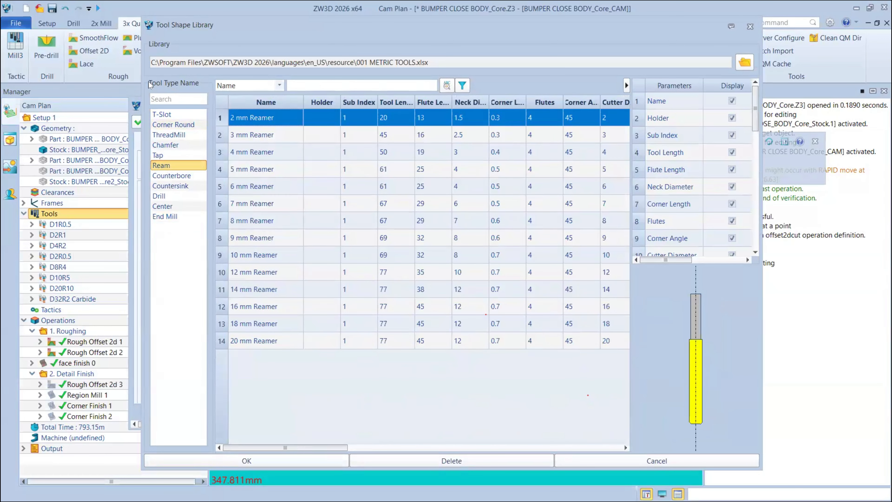
pyautogui.click(165, 196)
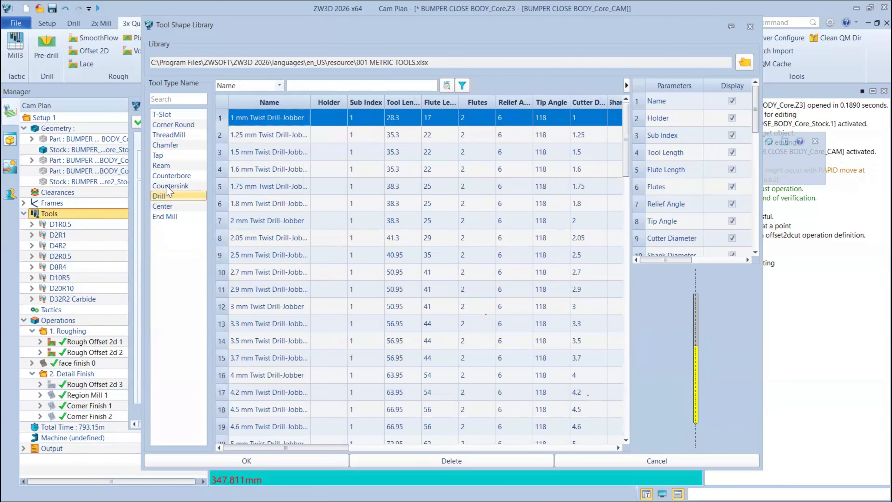
pyautogui.click(164, 209)
pyautogui.click(170, 143)
pyautogui.click(169, 115)
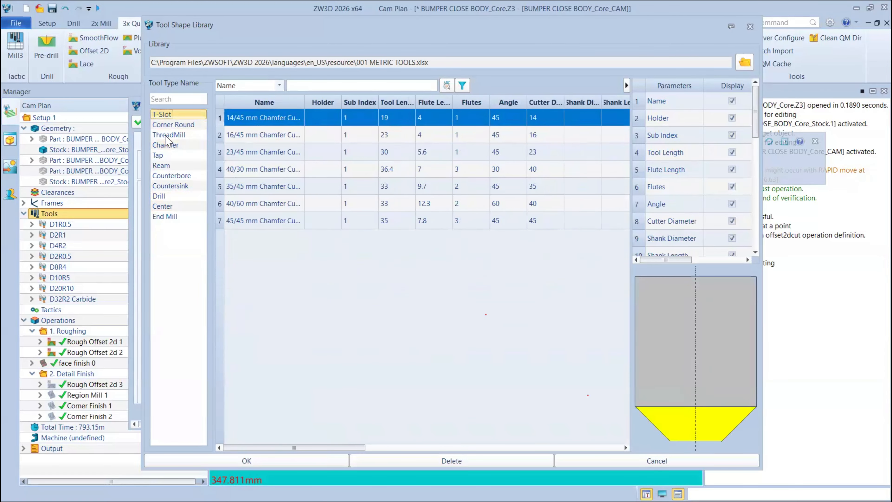
# Step: Review the ThreadMill, Ream, Chamfer, Corner Round, Countersink and Counterbore tool types, and close the library without loading a shape
pyautogui.click(170, 135)
pyautogui.click(170, 165)
pyautogui.click(170, 145)
pyautogui.click(170, 135)
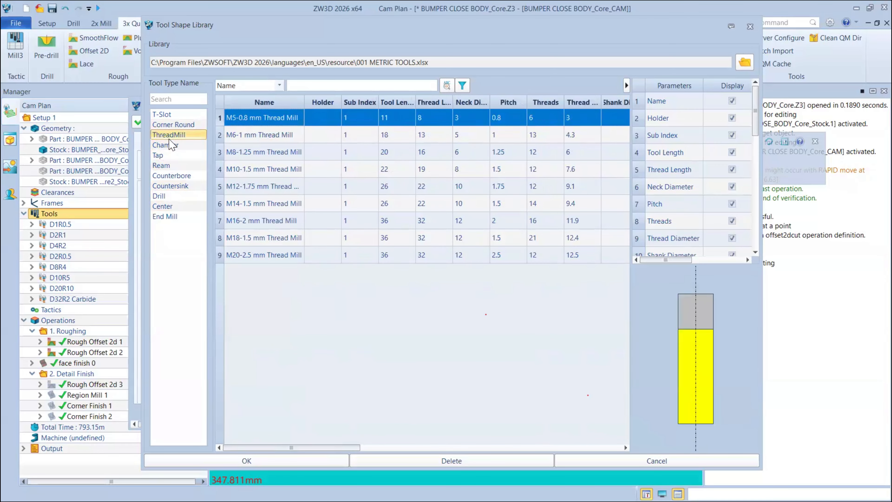
pyautogui.click(169, 124)
pyautogui.click(170, 186)
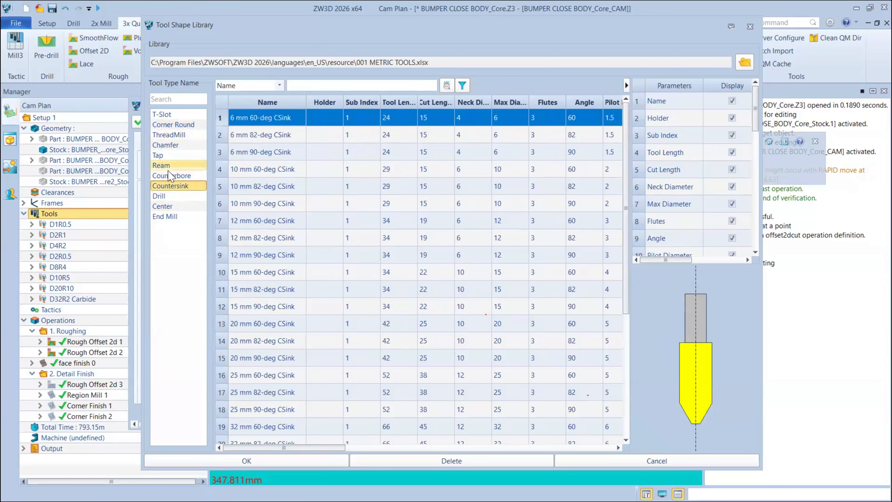
pyautogui.click(172, 176)
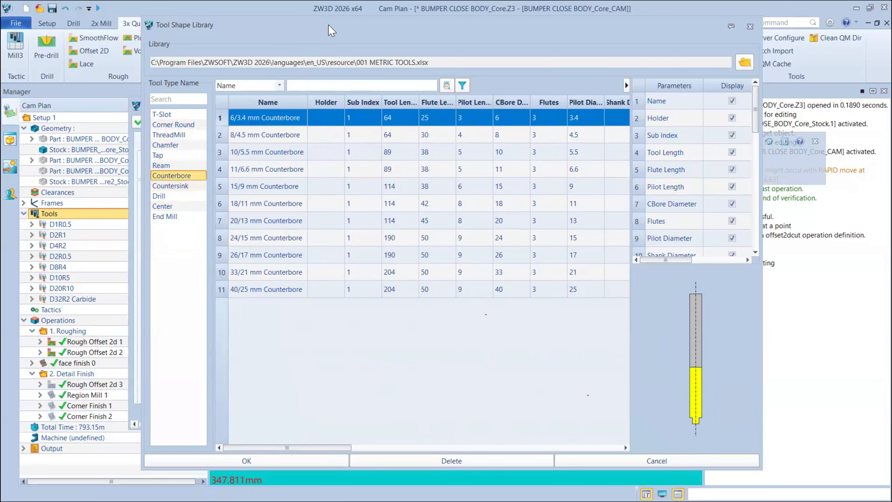
pyautogui.moveTo(327, 23); pyautogui.dragTo(330, 25)
pyautogui.moveTo(642, 29); pyautogui.dragTo(555, 40)
pyautogui.click(657, 33)
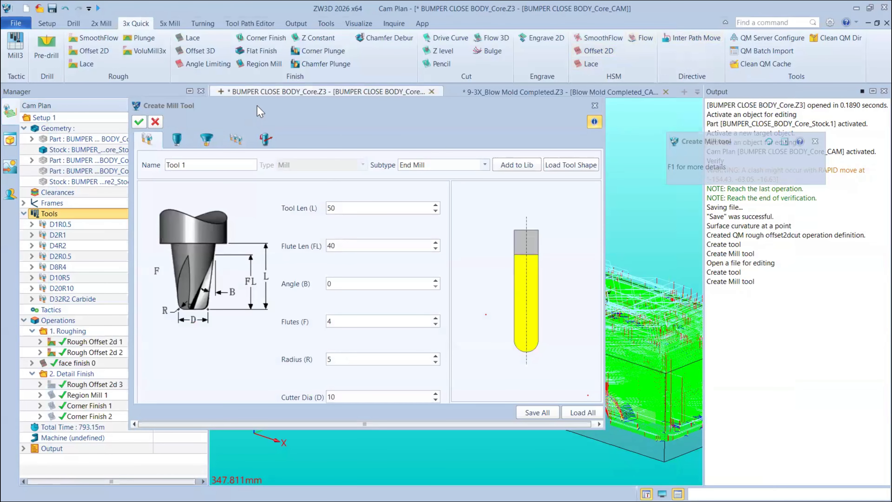
# Step: Check the library file selection for adding Tool 1, cancel it, and reopen and leave the tool shape library
pyautogui.moveTo(260, 112); pyautogui.dragTo(257, 62)
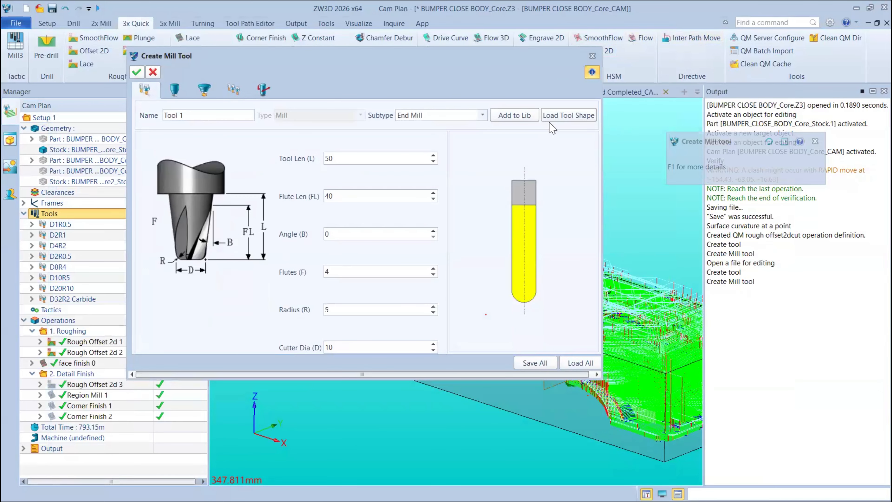
pyautogui.click(518, 116)
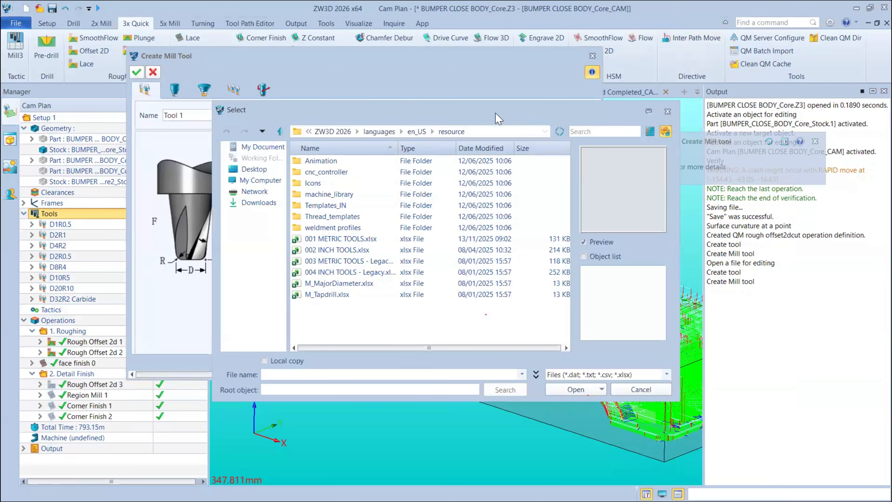
pyautogui.moveTo(496, 114); pyautogui.dragTo(373, 145)
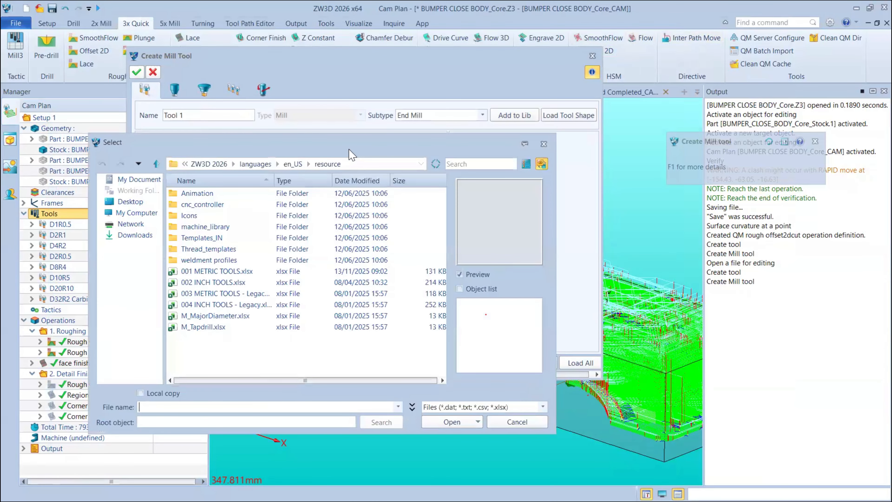
pyautogui.click(543, 145)
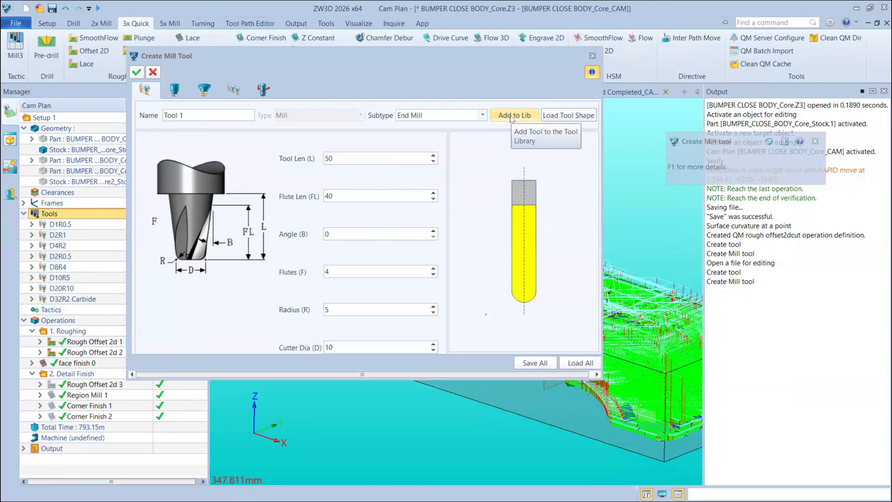
pyautogui.moveTo(449, 56); pyautogui.dragTo(478, 85)
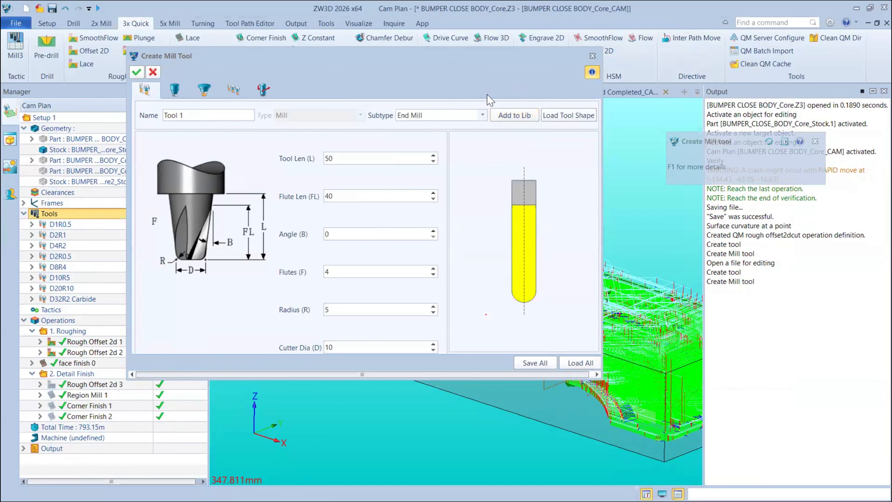
pyautogui.click(577, 145)
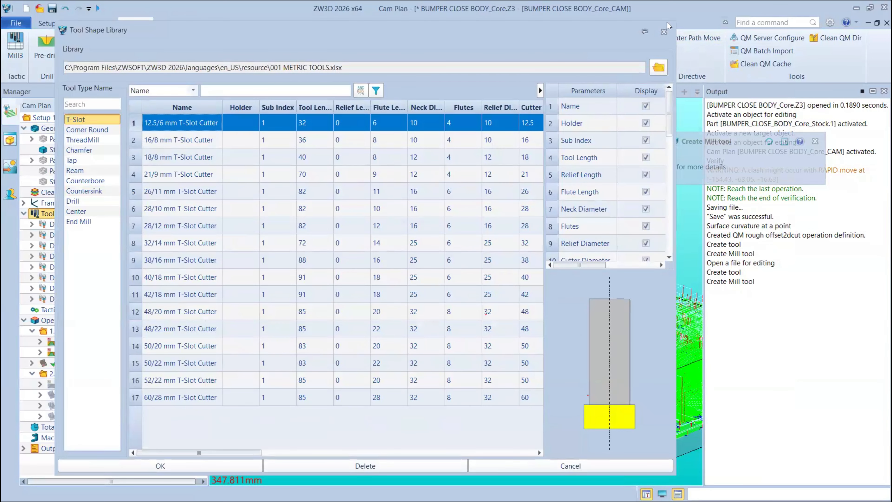
pyautogui.press('Escape')
# Step: Enable the shank definition for the new end mill with its default dimensions
pyautogui.click(204, 119)
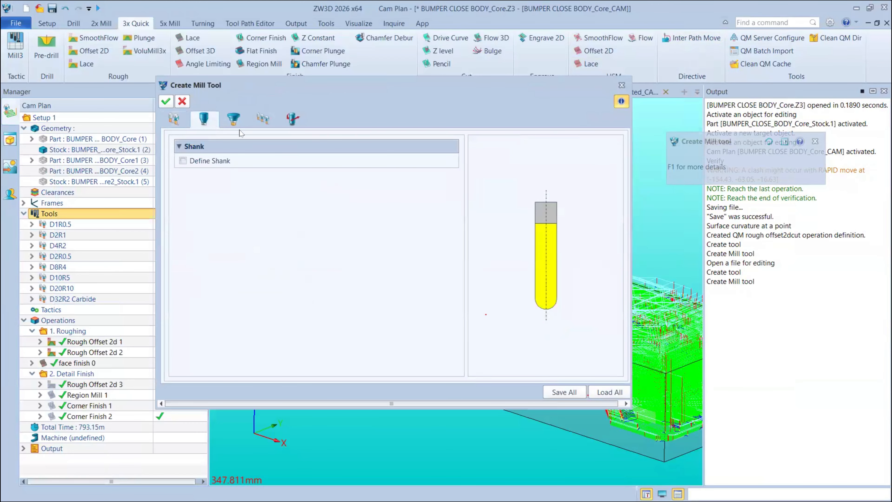
pyautogui.click(183, 161)
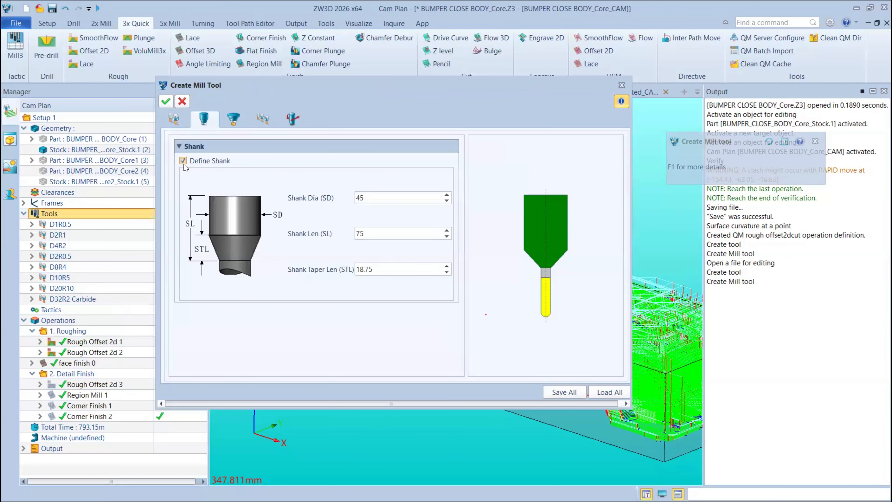
pyautogui.click(186, 161)
pyautogui.click(187, 161)
# Step: Add two layers to the new tool's holder and check which part of the preview each layer represents
pyautogui.click(233, 120)
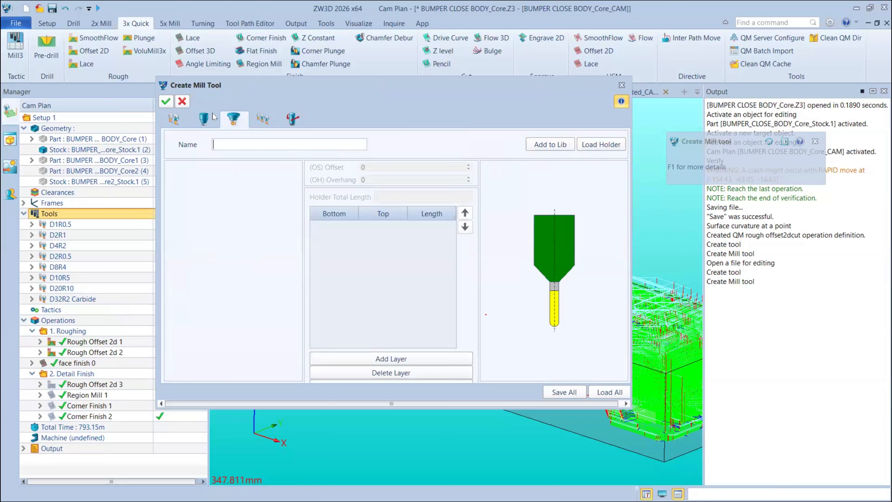
pyautogui.click(204, 119)
pyautogui.click(234, 119)
pyautogui.doubleClick(383, 358)
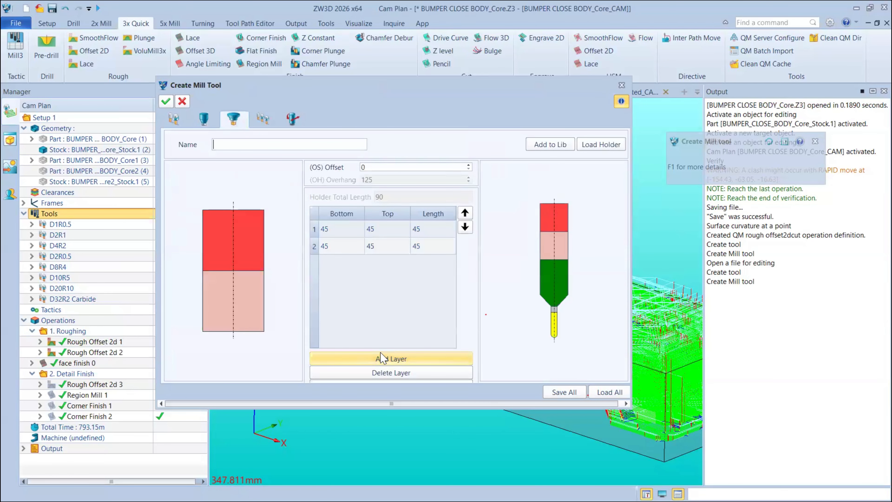
pyautogui.click(344, 230)
pyautogui.click(379, 247)
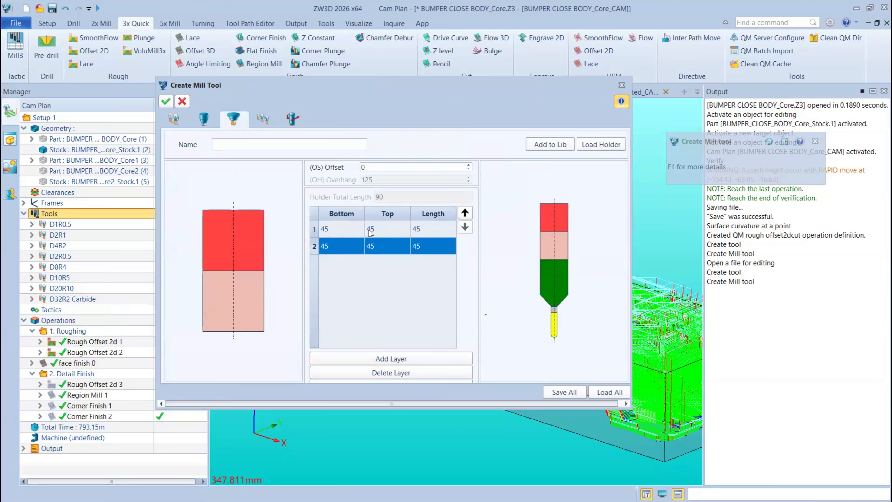
pyautogui.click(383, 229)
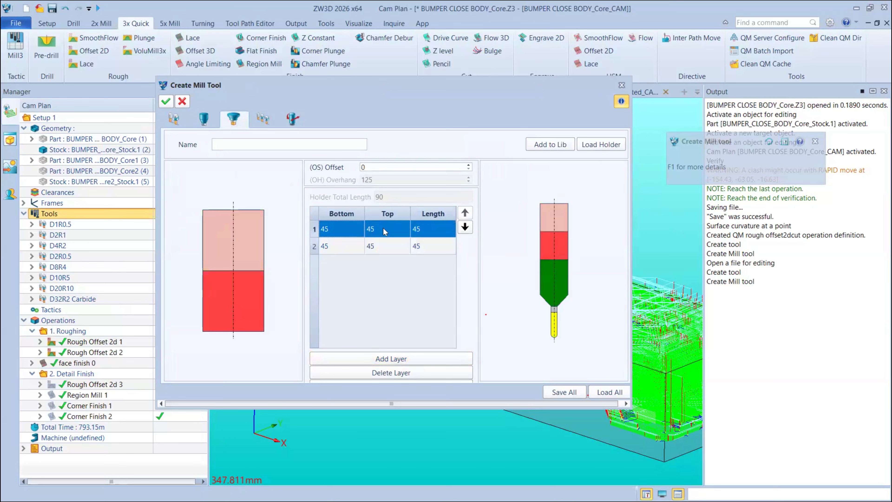
# Step: Set the first holder layer's Bottom value to 100, and delete both holder layers
pyautogui.click(336, 230)
pyautogui.write('1')
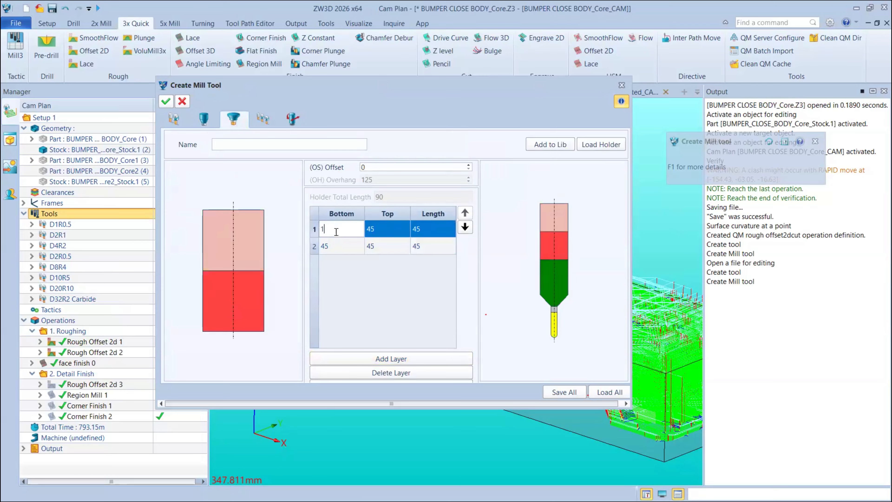
pyautogui.write('000')
pyautogui.press('Return')
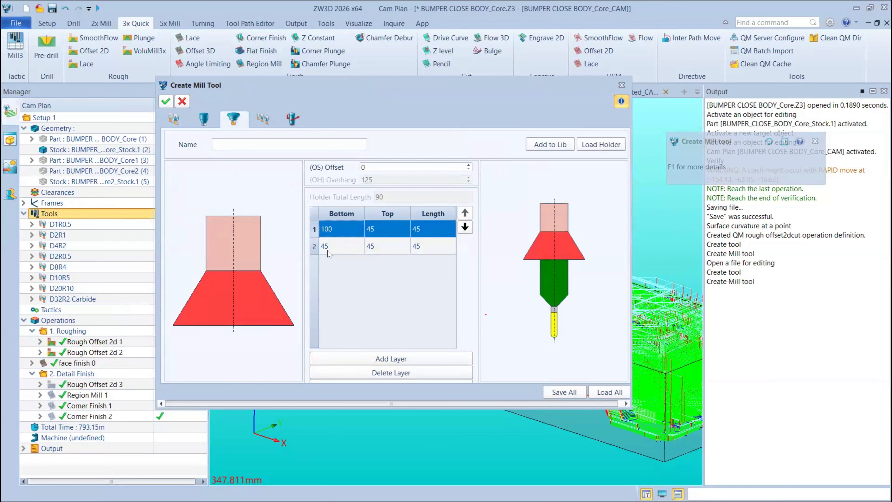
pyautogui.click(395, 373)
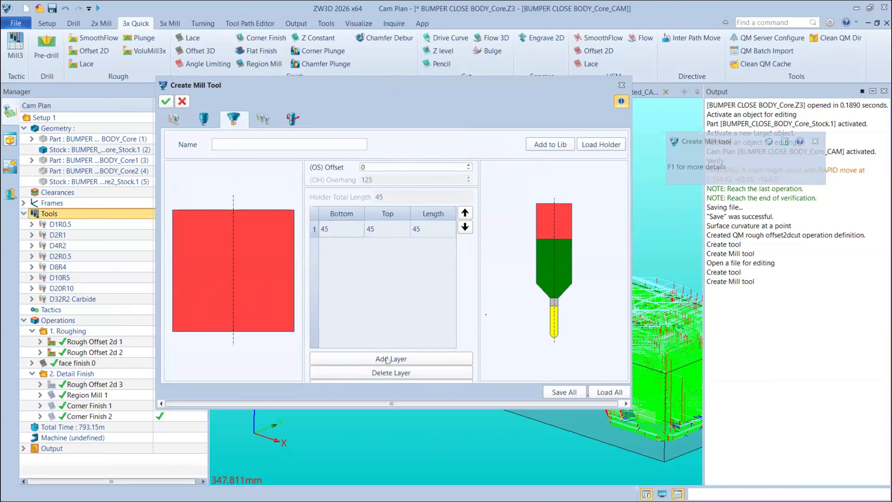
pyautogui.click(391, 372)
# Step: View the saved holders in the tool holder library and close it without loading one
pyautogui.click(600, 144)
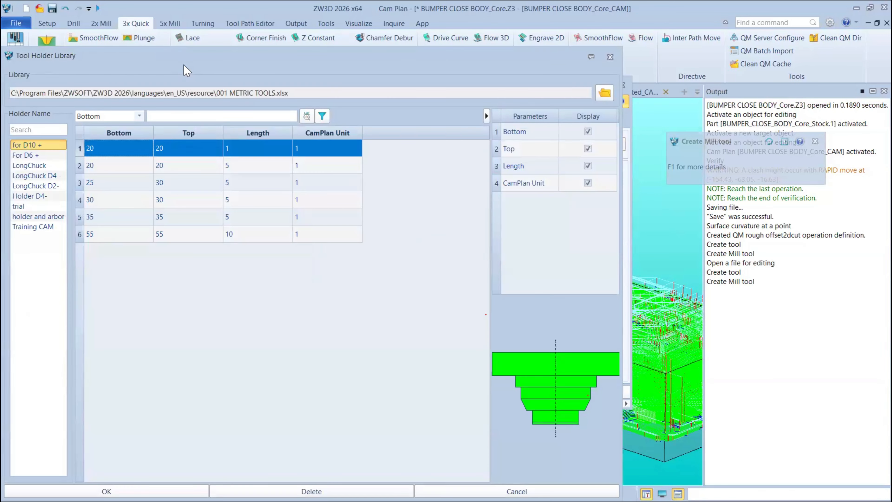
pyautogui.moveTo(184, 63); pyautogui.dragTo(241, 39)
pyautogui.click(671, 30)
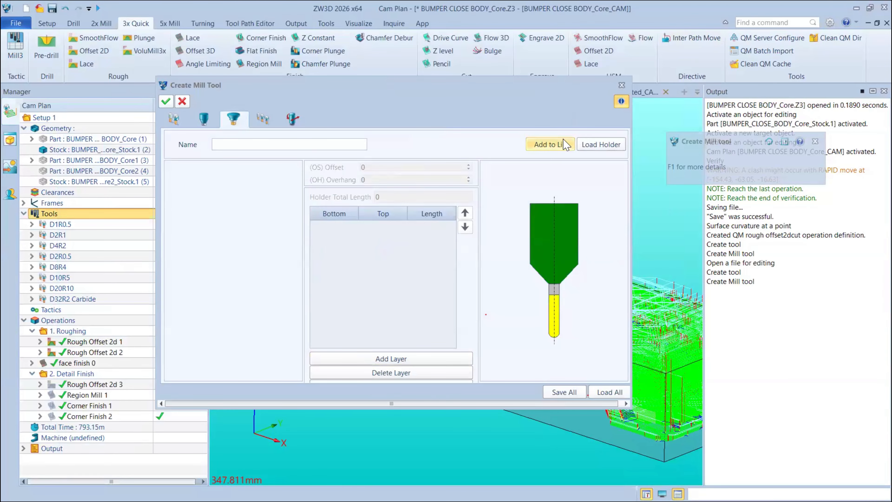
# Step: View which library files can store the holder, picking 001 METRIC TOOLS.xlsx, and close the file selection without saving
pyautogui.moveTo(384, 103); pyautogui.dragTo(311, 58)
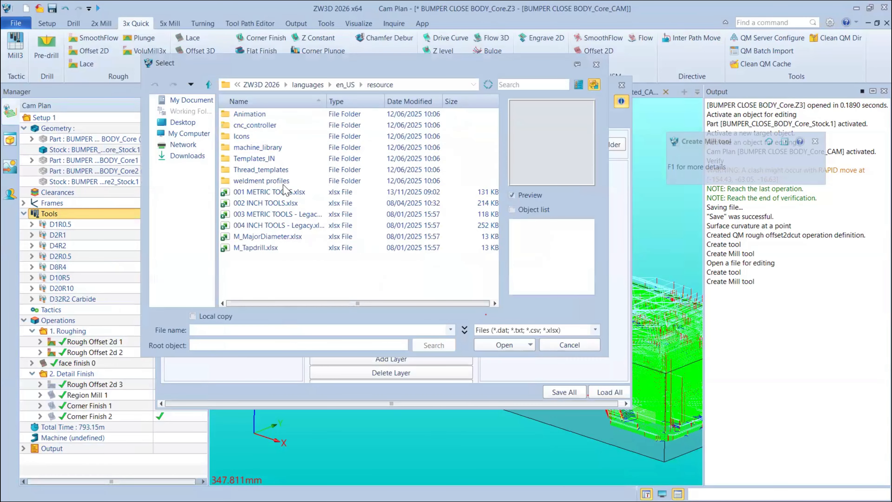
pyautogui.click(281, 192)
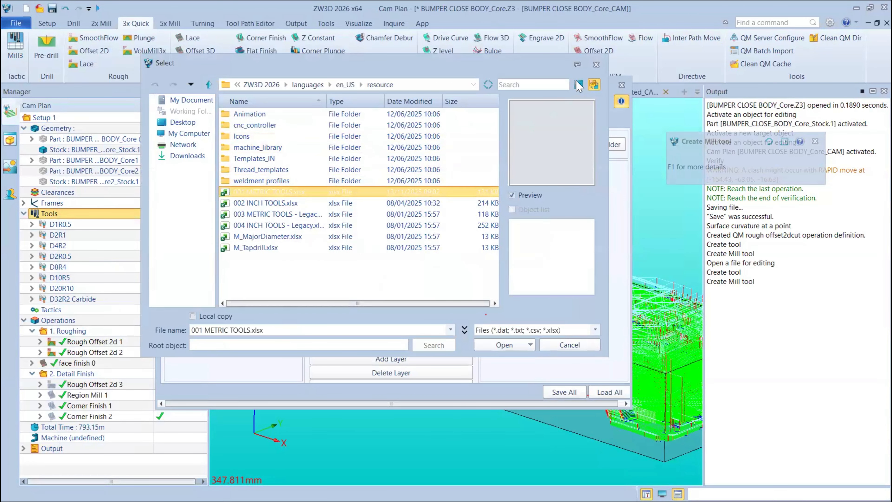
pyautogui.click(594, 70)
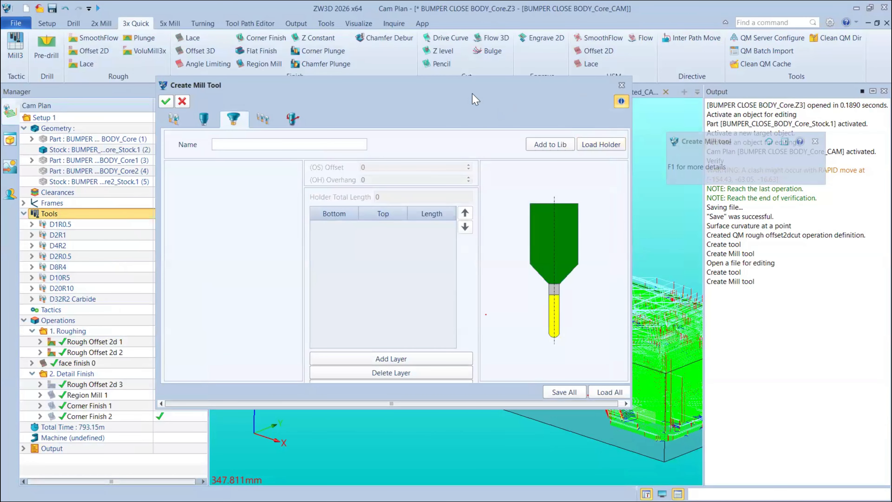
# Step: Load the saved Training CAM holder from the tool holder library into the new mill tool
pyautogui.click(607, 147)
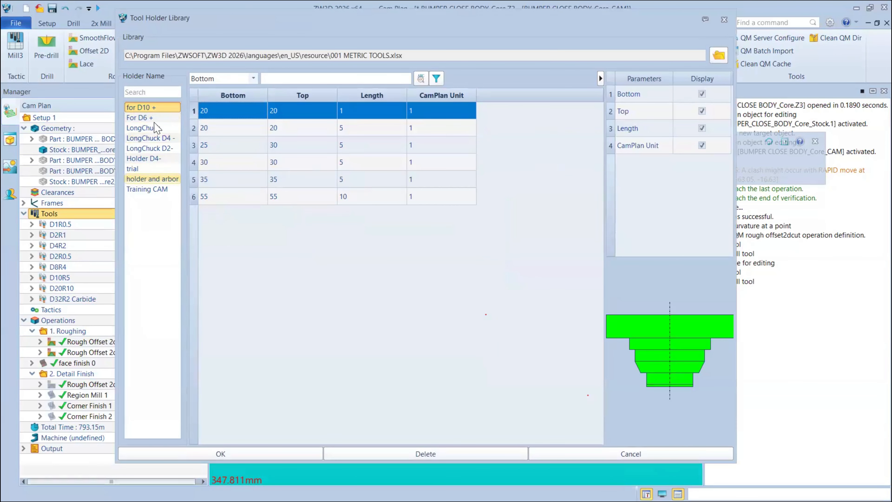
pyautogui.click(147, 189)
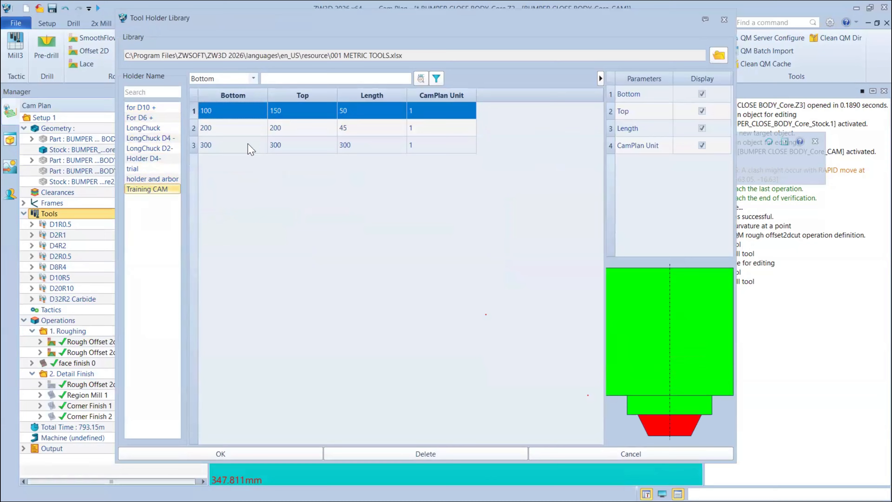
pyautogui.click(251, 131)
pyautogui.click(625, 454)
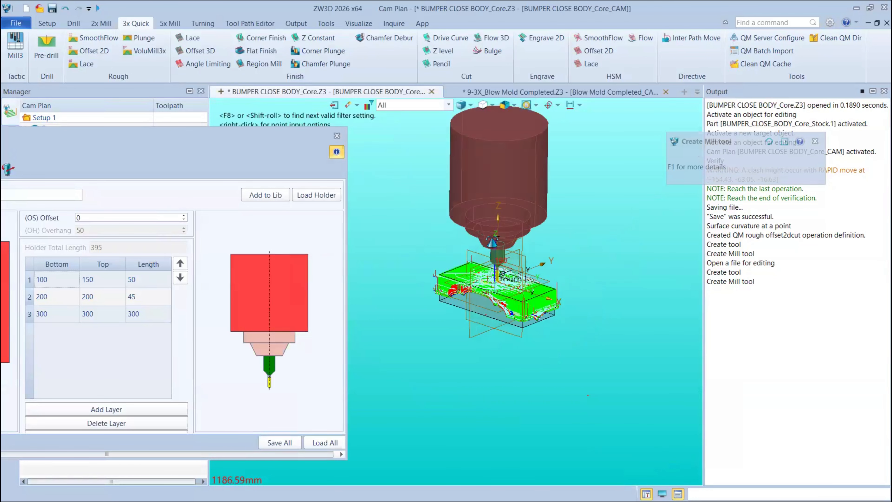
# Step: Examine the 3D preview of the mill tool with its shank and holder above the bumper core
pyautogui.moveTo(511, 255); pyautogui.dragTo(517, 267, button='right')
pyautogui.scroll(6, 529, 260)
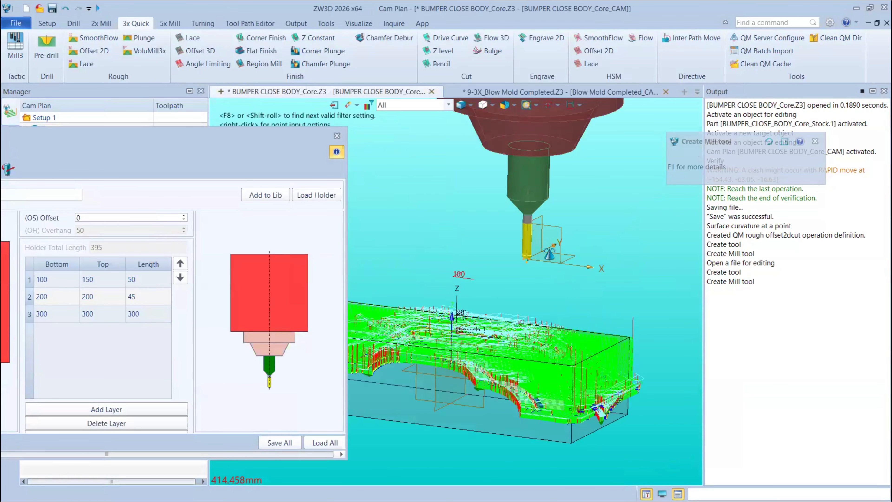
pyautogui.moveTo(604, 409); pyautogui.dragTo(583, 346, button='right')
pyautogui.scroll(-1, 576, 302)
pyautogui.moveTo(562, 256); pyautogui.dragTo(573, 319, button='middle')
pyautogui.moveTo(484, 390); pyautogui.dragTo(494, 404, button='right')
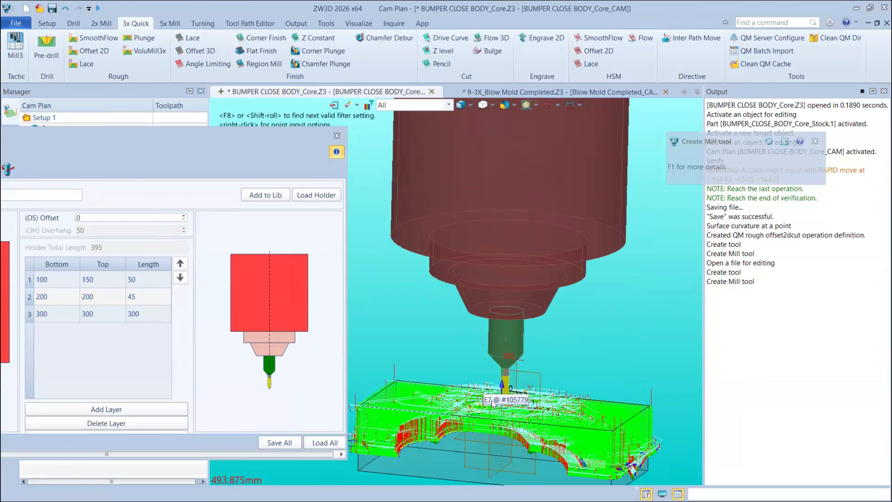
pyautogui.moveTo(498, 313); pyautogui.dragTo(554, 300, button='right')
pyautogui.scroll(-1, 478, 329)
pyautogui.scroll(-3, 554, 300)
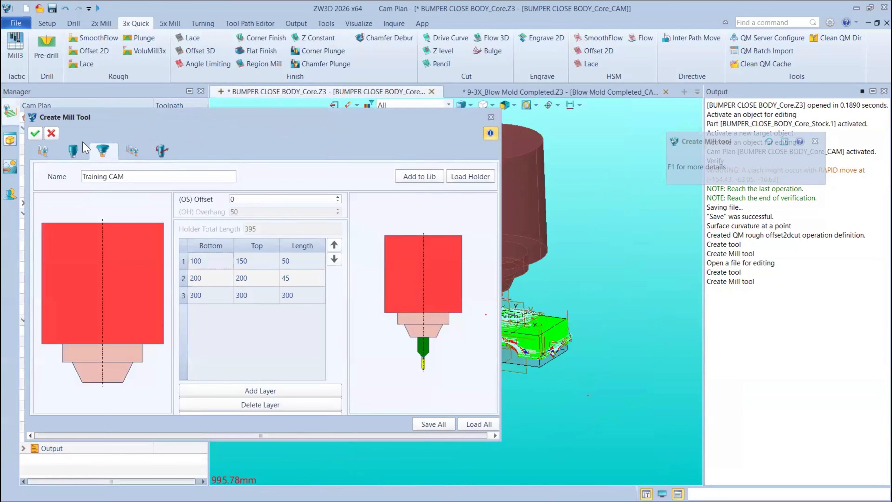
# Step: Switch the tool's shank definition off and on again, and check the holder's overhang
pyautogui.click(75, 151)
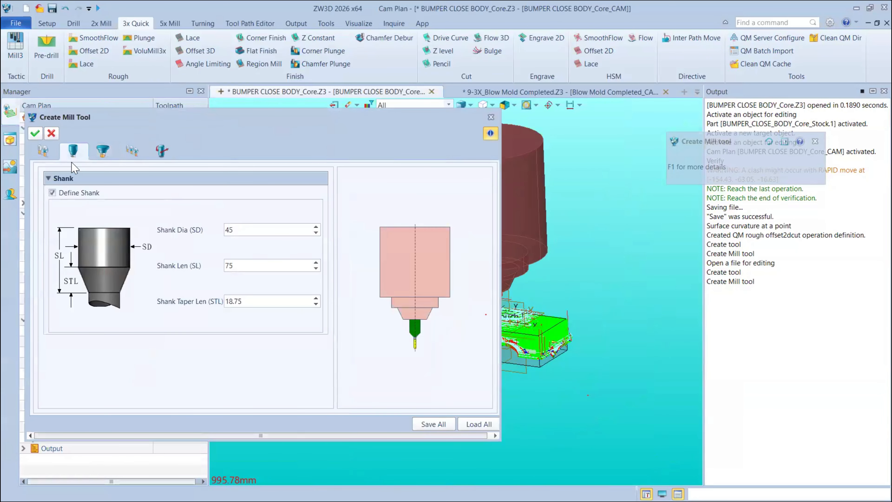
pyautogui.click(67, 194)
pyautogui.click(66, 194)
pyautogui.click(101, 155)
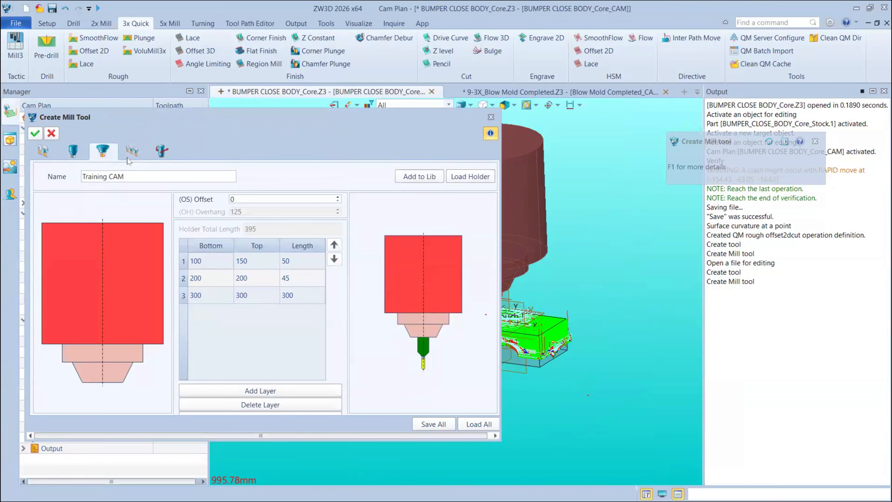
# Step: Examine the mill tool's required data, focusing on the Id number, H register and D register
pyautogui.click(129, 156)
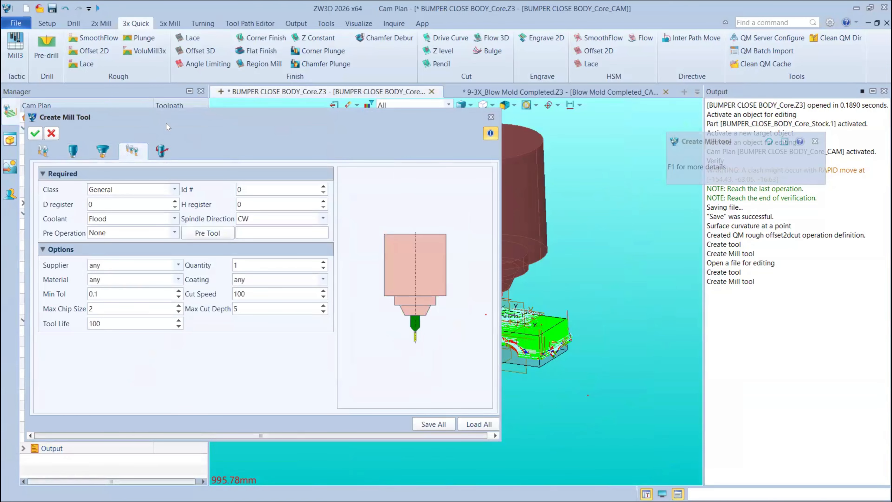
pyautogui.moveTo(167, 127); pyautogui.dragTo(160, 79)
pyautogui.click(231, 144)
pyautogui.press('Tab')
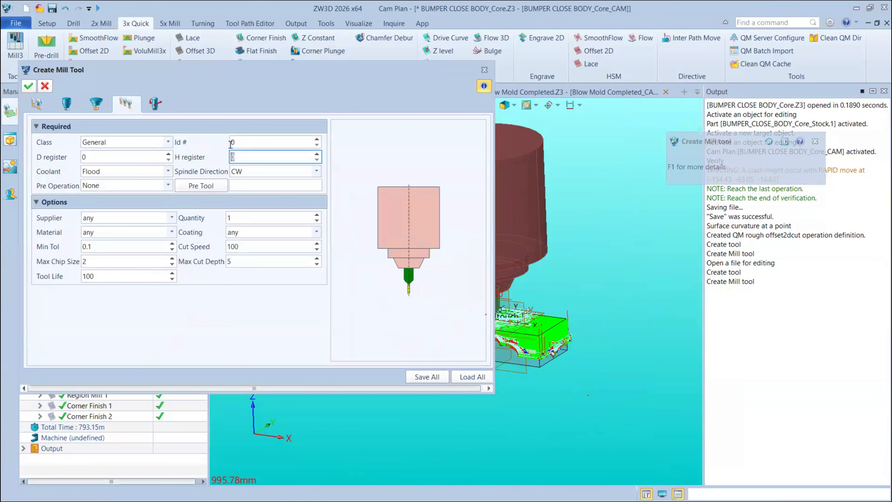
pyautogui.hotkey('shift', 'Tab')
pyautogui.moveTo(242, 157)
pyautogui.mouseDown()
pyautogui.moveTo(213, 151)
pyautogui.moveTo(243, 147)
pyautogui.mouseUp()
pyautogui.click(239, 157)
pyautogui.click(243, 142)
pyautogui.click(248, 157)
pyautogui.click(243, 147)
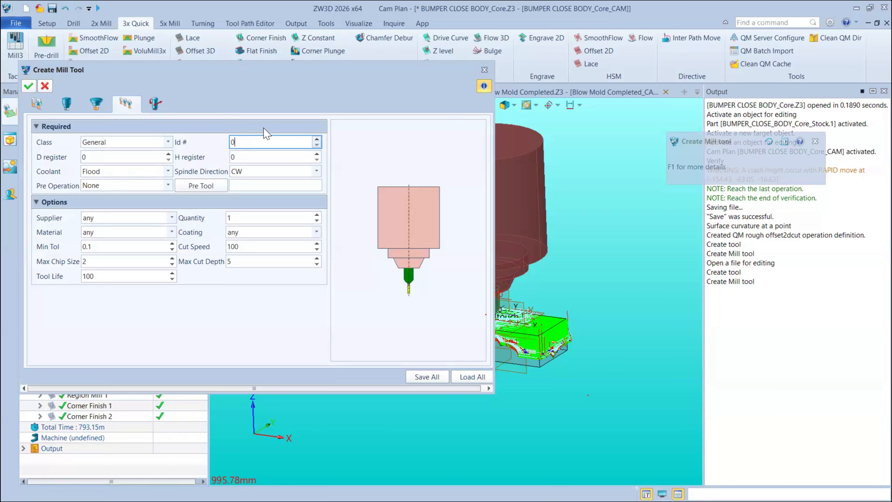
pyautogui.moveTo(243, 144); pyautogui.dragTo(154, 133)
pyautogui.press('Tab')
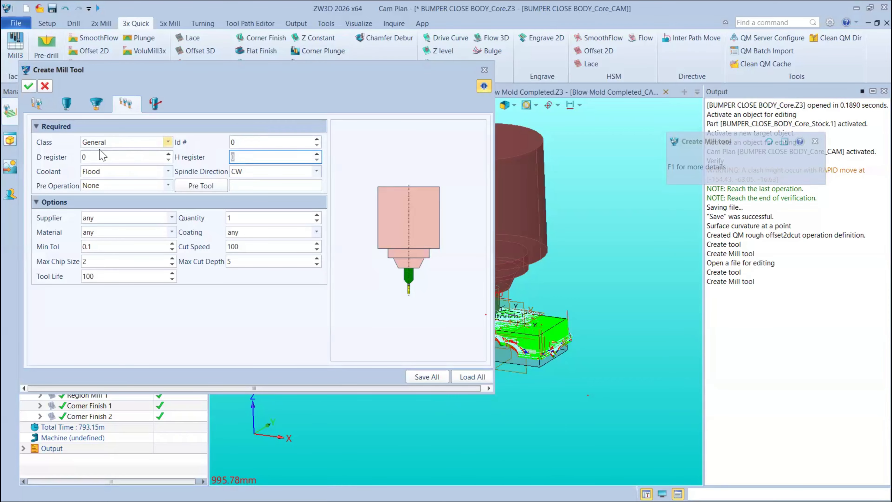
pyautogui.click(104, 157)
pyautogui.click(96, 103)
# Step: Set the spindle speed to 4000 RPM in the mill tool's speed and feed data
pyautogui.click(155, 103)
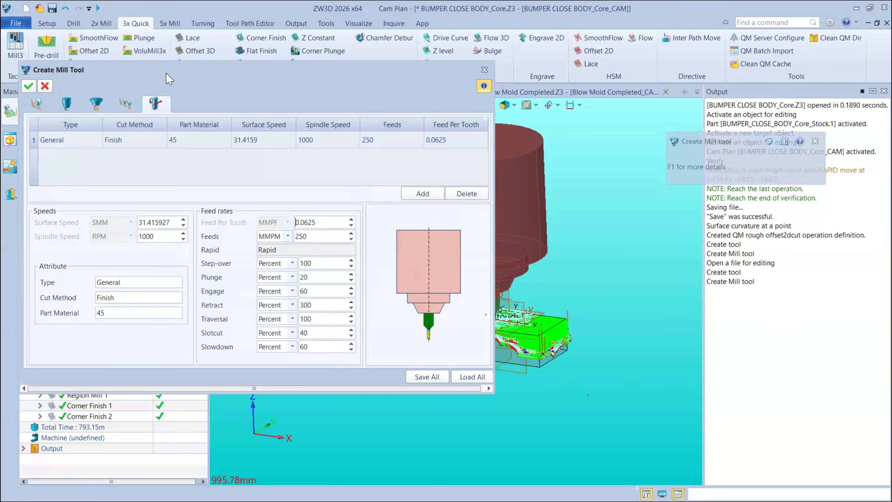
pyautogui.moveTo(166, 73); pyautogui.dragTo(330, 100)
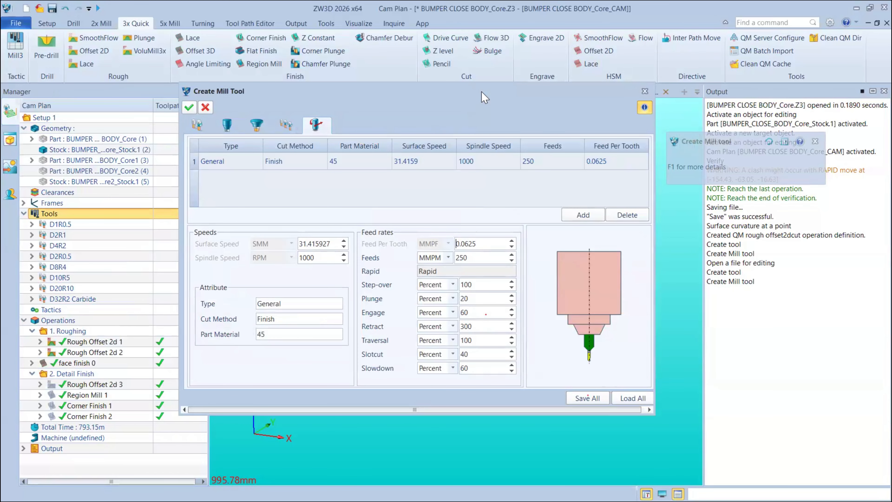
pyautogui.moveTo(482, 97); pyautogui.dragTo(366, 93)
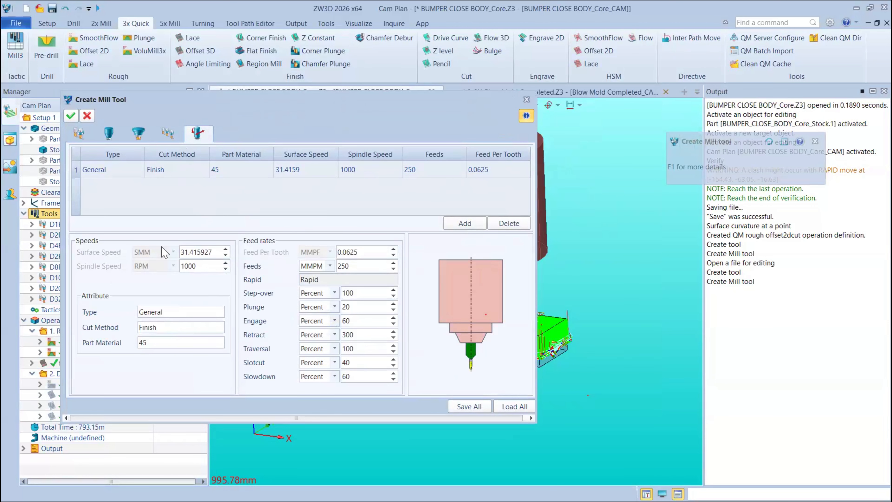
pyautogui.doubleClick(205, 259)
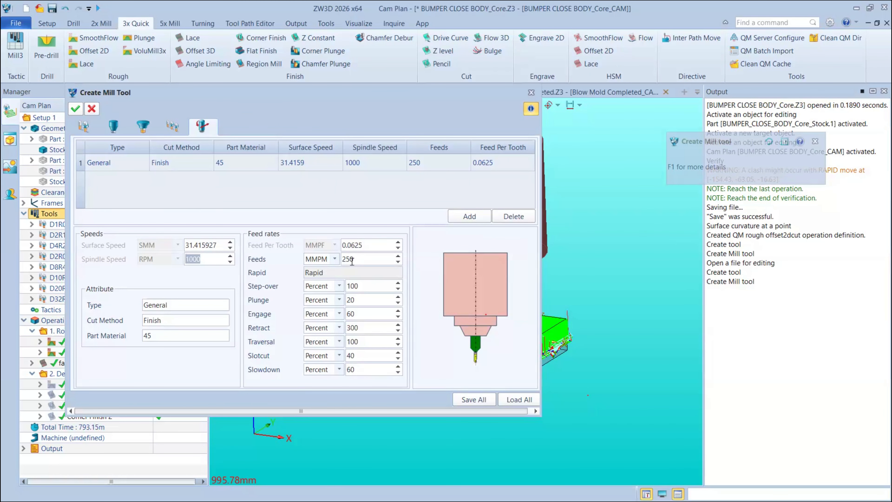
pyautogui.moveTo(352, 261); pyautogui.dragTo(307, 283)
pyautogui.moveTo(184, 259); pyautogui.dragTo(202, 258)
pyautogui.write('4000')
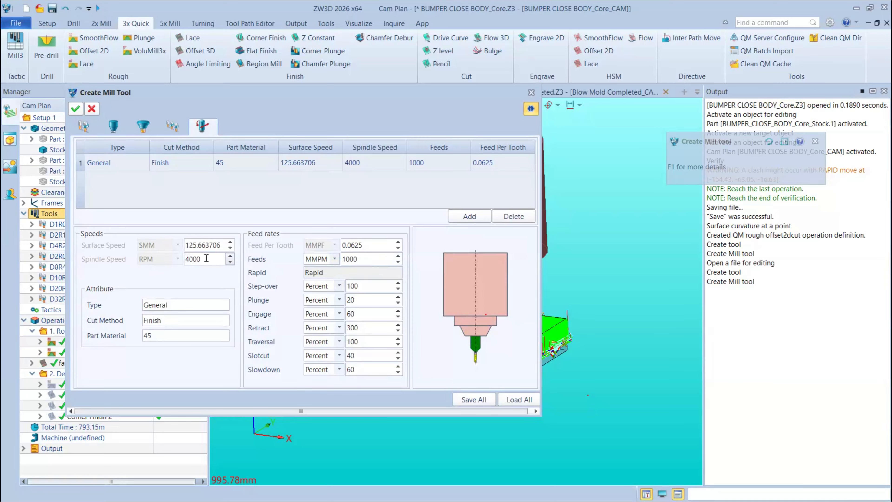
# Step: Set the mill tool's spindle speed to 3000 RPM and check the feed value
pyautogui.moveTo(206, 258); pyautogui.dragTo(174, 262)
pyautogui.press('BackSpace')
pyautogui.write('3000')
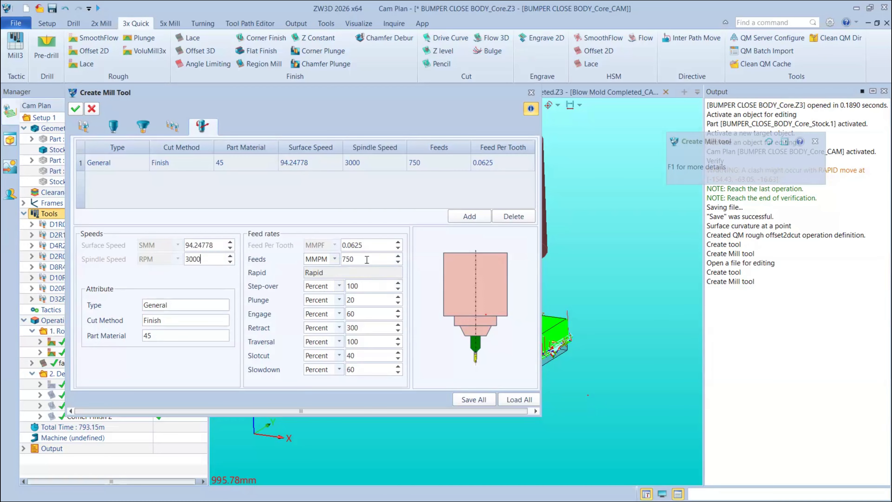
pyautogui.click(367, 260)
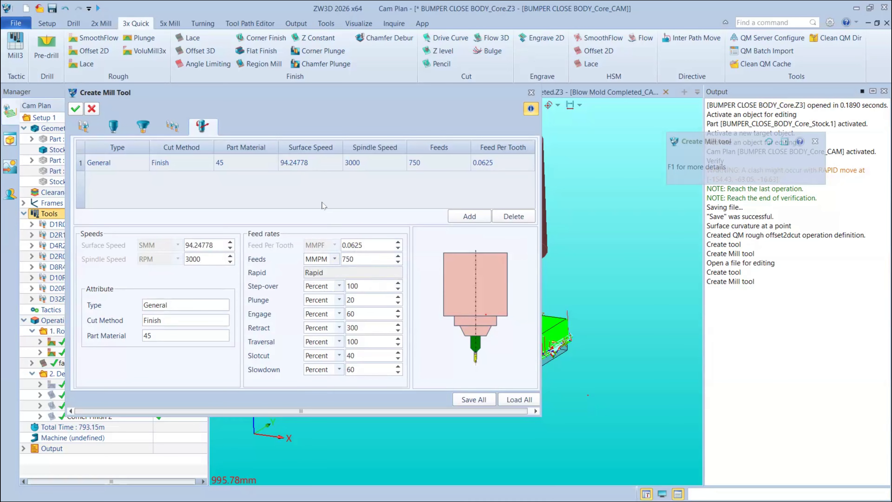
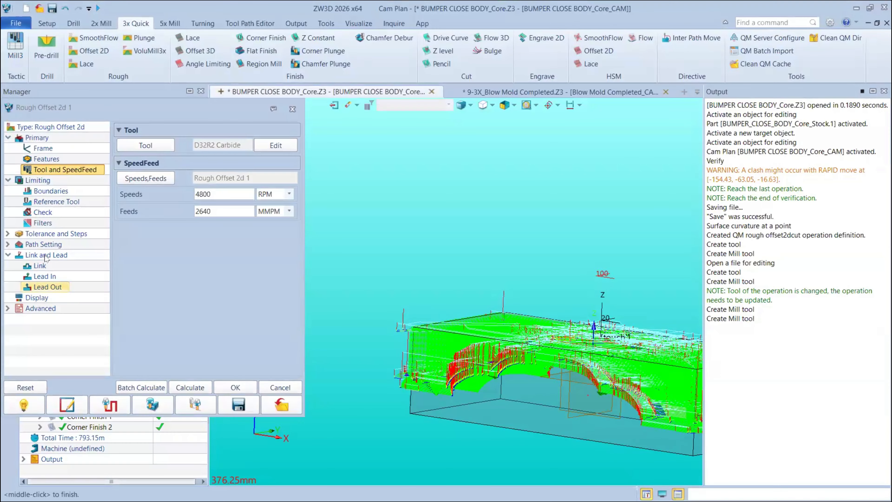
# Step: Examine the link, lead-in and lead-out settings of Rough Offset 2d 1 against its toolpath, and close the operation form
pyautogui.click(44, 267)
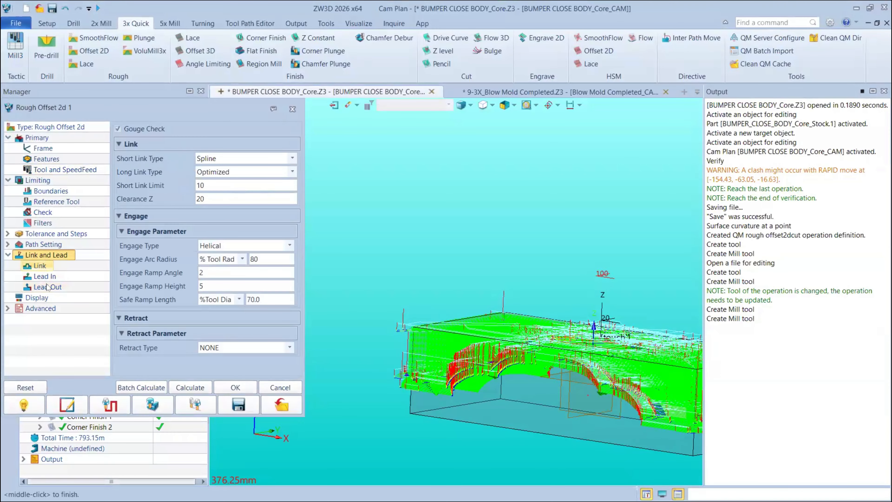
pyautogui.click(44, 276)
pyautogui.click(47, 287)
pyautogui.click(44, 276)
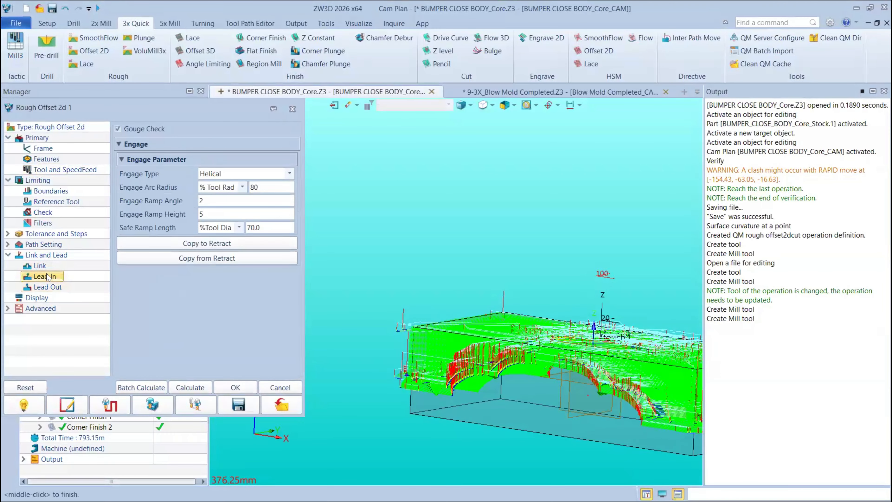
pyautogui.click(46, 287)
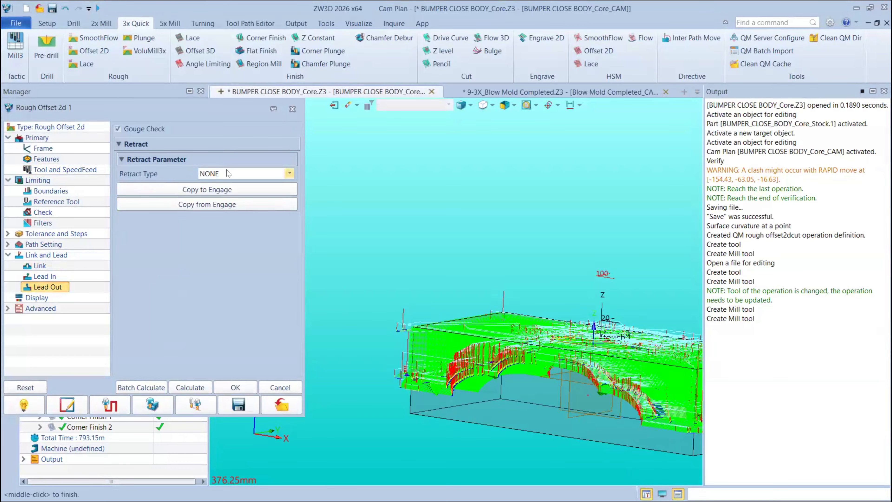
pyautogui.doubleClick(188, 119)
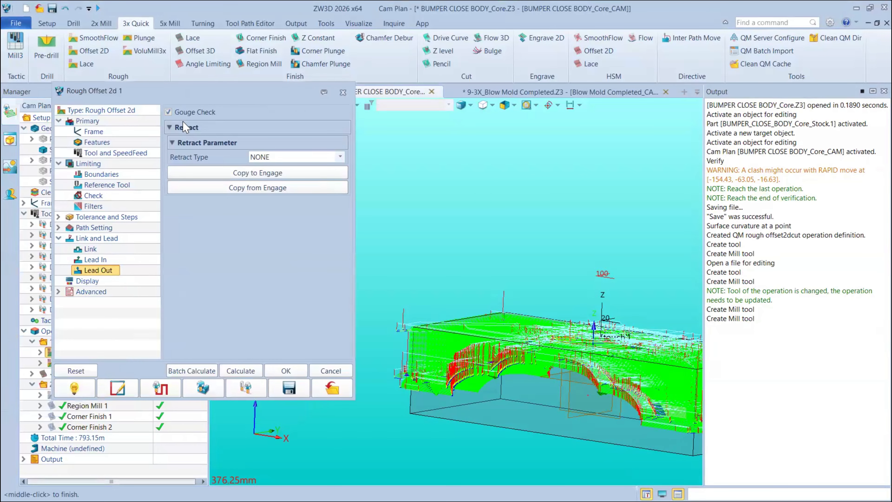
pyautogui.scroll(5, 375, 175)
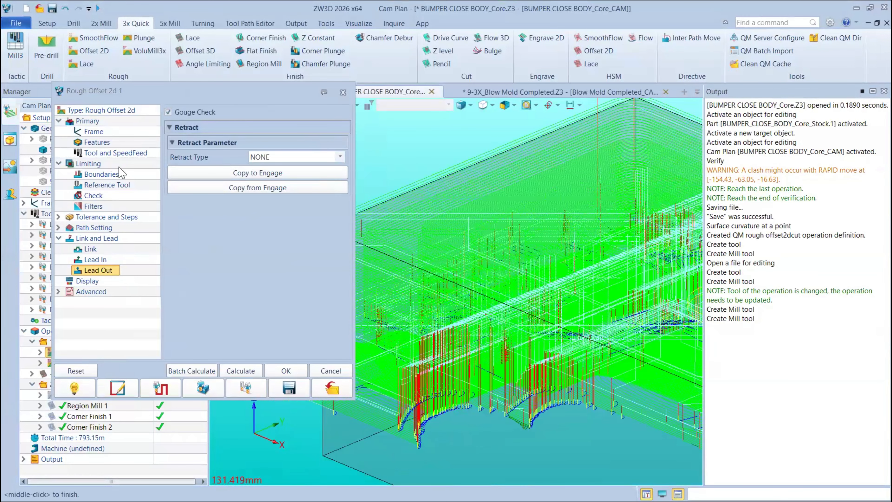
pyautogui.click(70, 245)
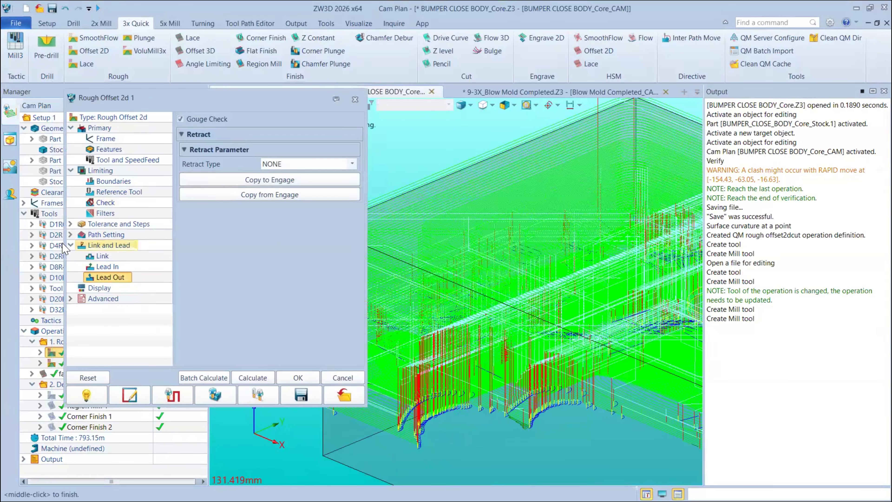
pyautogui.click(70, 245)
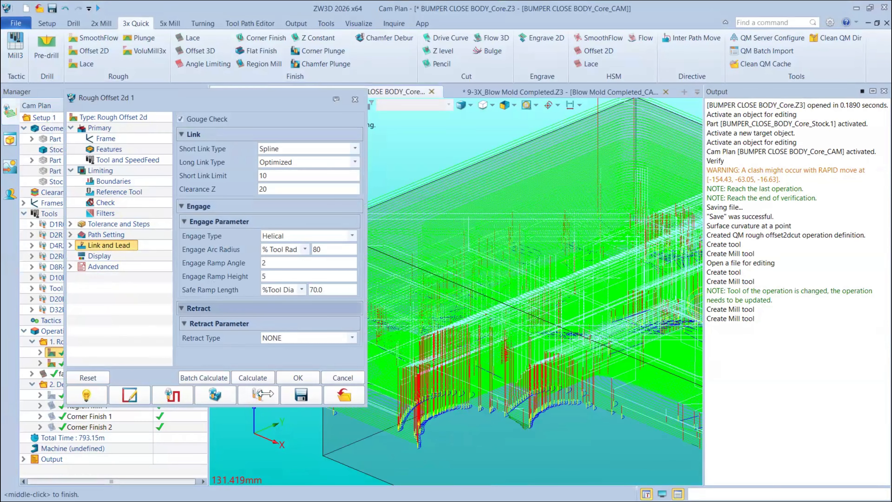
pyautogui.click(356, 97)
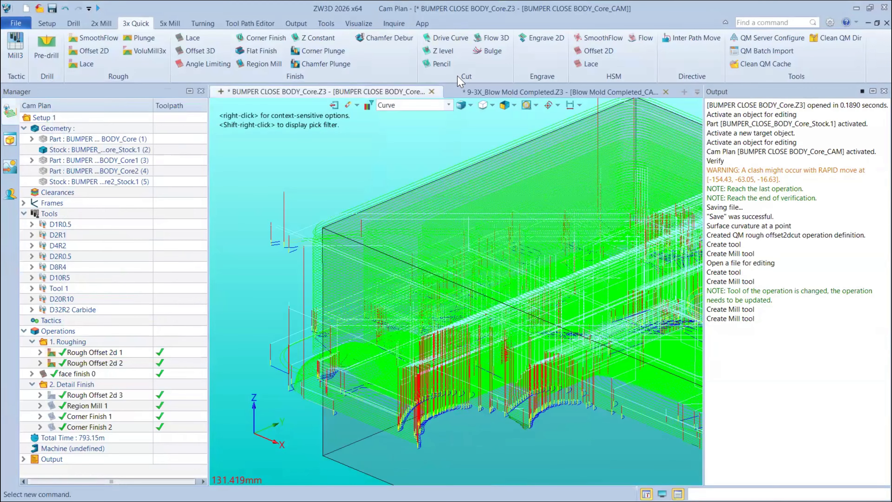
# Step: Switch to the PowerPoint training deck and view the Link & Lead slides on short link types and engage types
pyautogui.press('super+Tab')
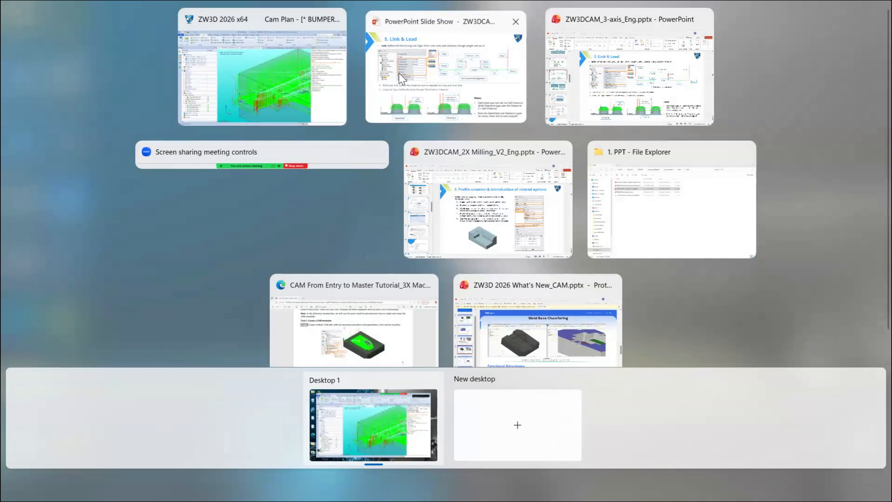
pyautogui.click(401, 78)
pyautogui.press('Escape')
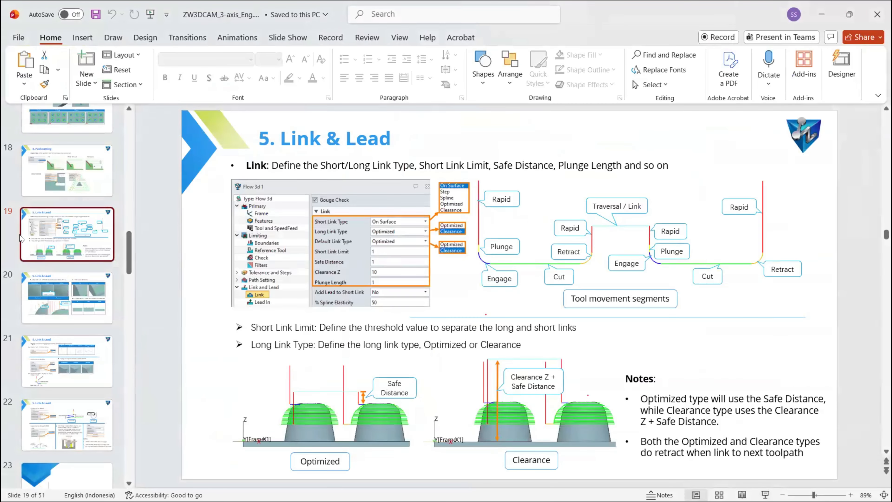
pyautogui.click(62, 302)
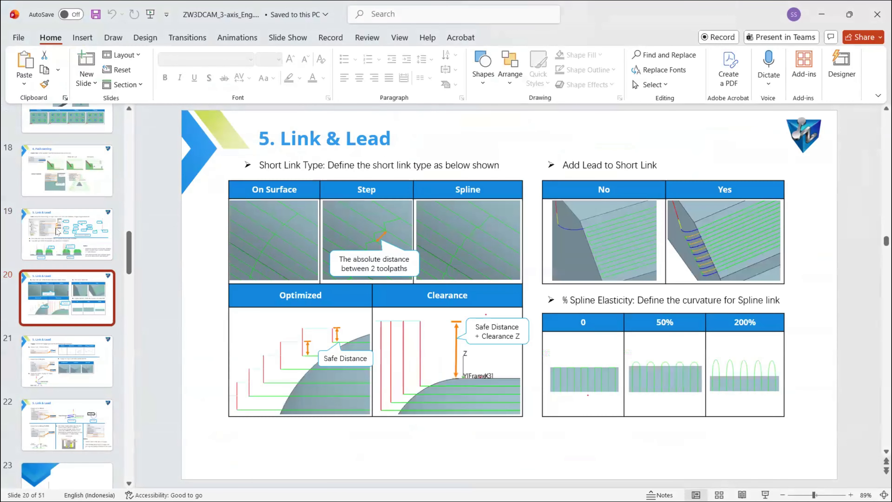
pyautogui.click(58, 353)
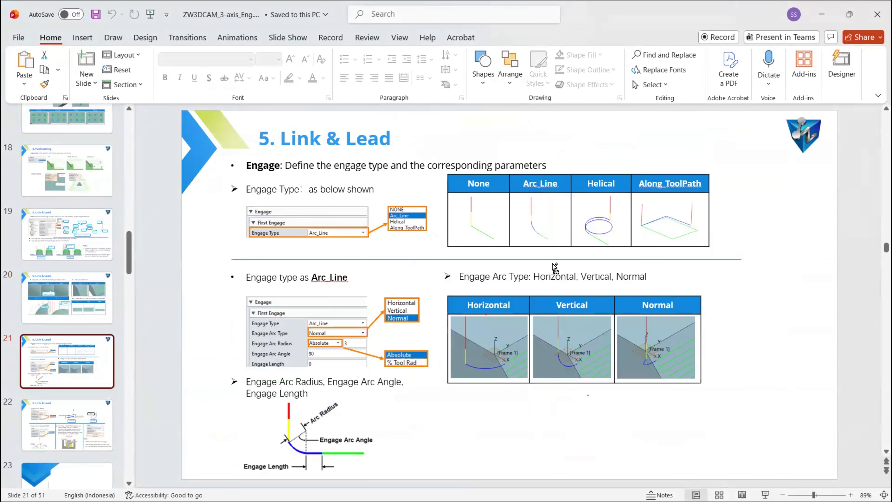
# Step: Switch to ZW3D and set the lead-in engage type of Rough Offset 2d 1 to Helical
pyautogui.keyDown('ctrl'); pyautogui.scroll(1, 555, 268); pyautogui.keyUp('ctrl')
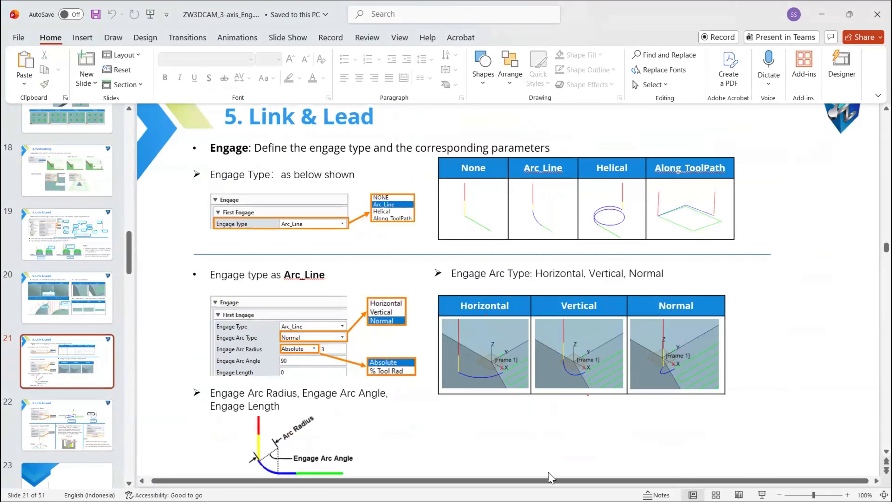
pyautogui.press('super+Tab')
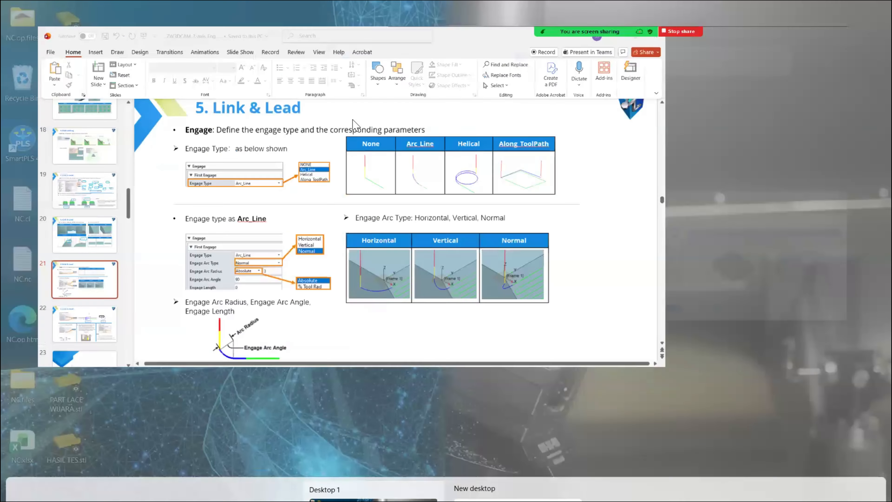
pyautogui.click(359, 94)
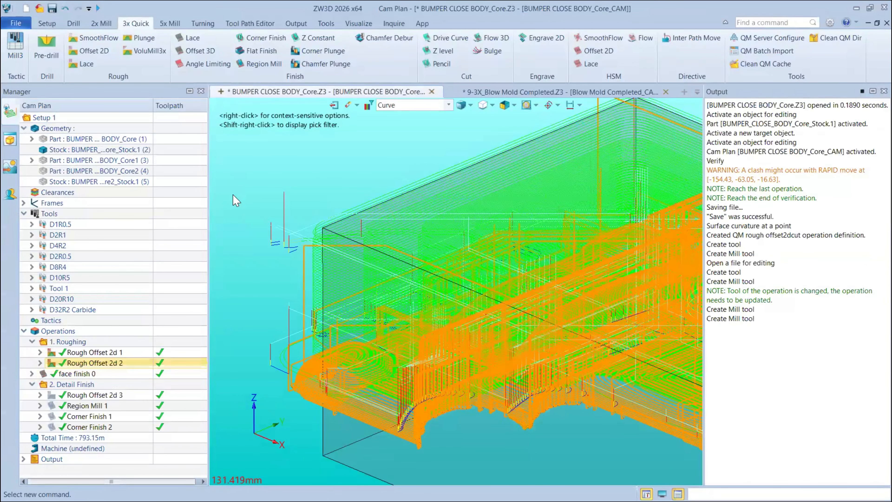
pyautogui.scroll(-3, 230, 183)
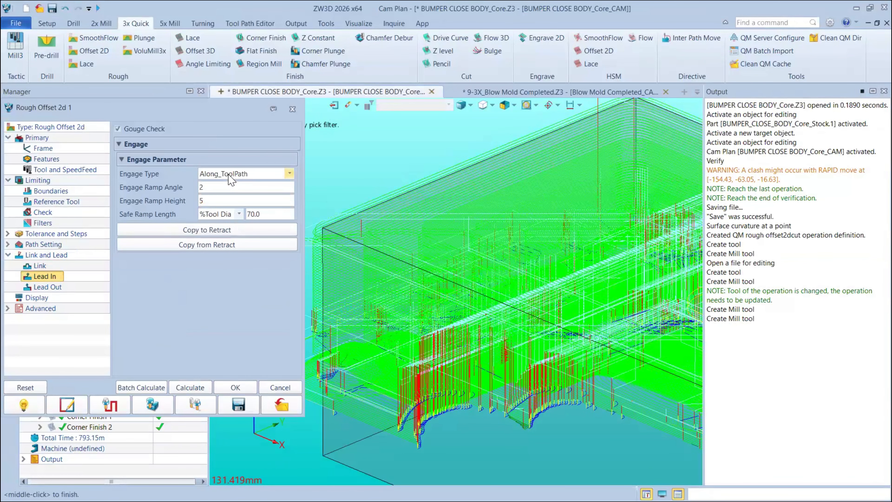
pyautogui.click(228, 176)
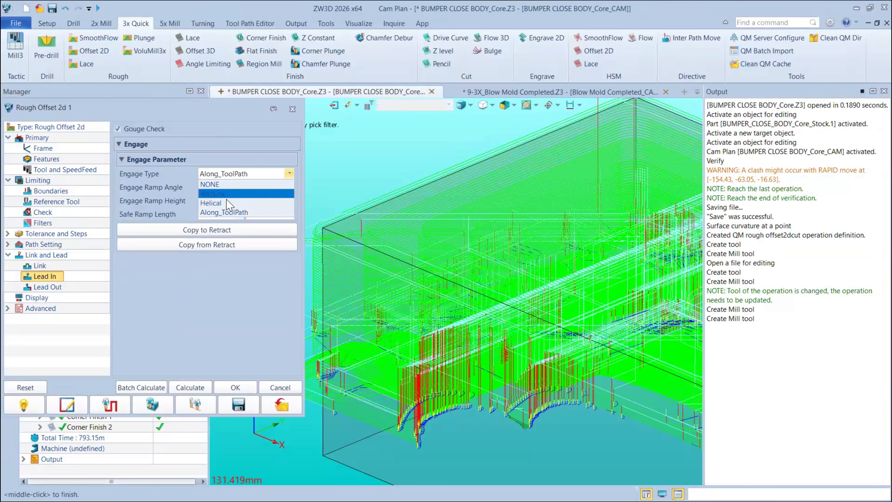
pyautogui.click(227, 200)
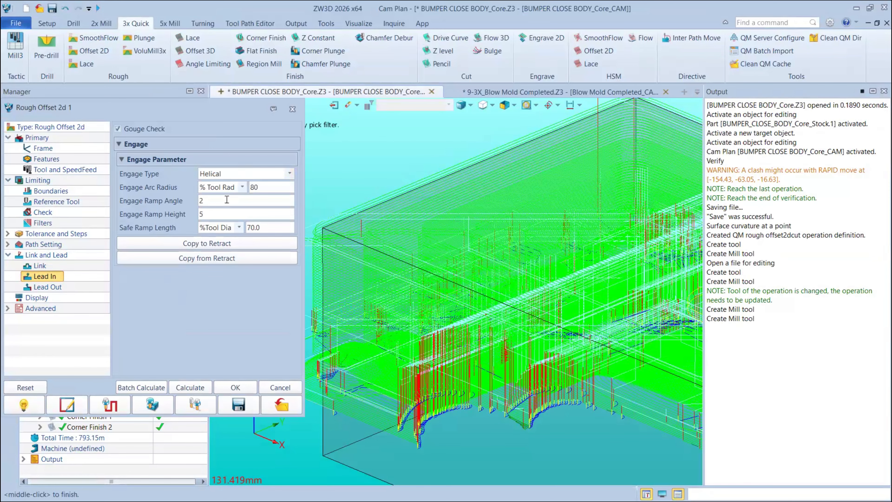
# Step: Switch to the PowerPoint training deck and examine the engage type and engage arc type diagrams in the full-screen Link & Lead slide
pyautogui.press('super+Tab')
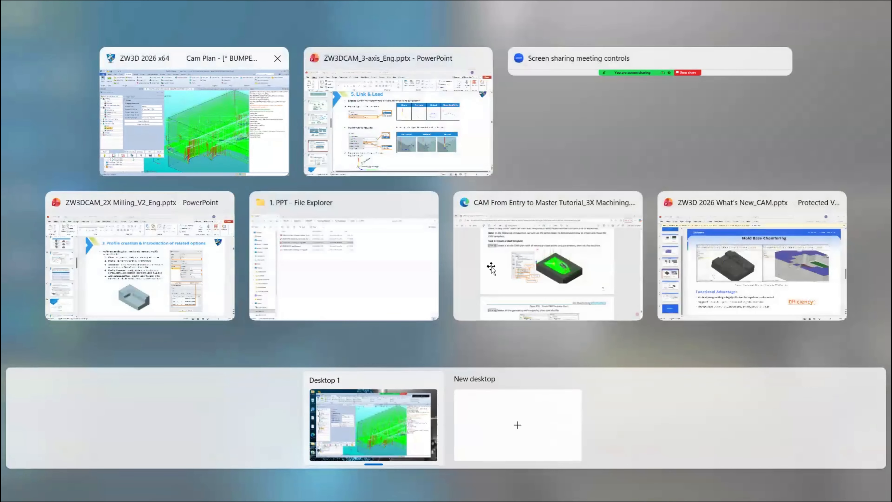
pyautogui.click(329, 128)
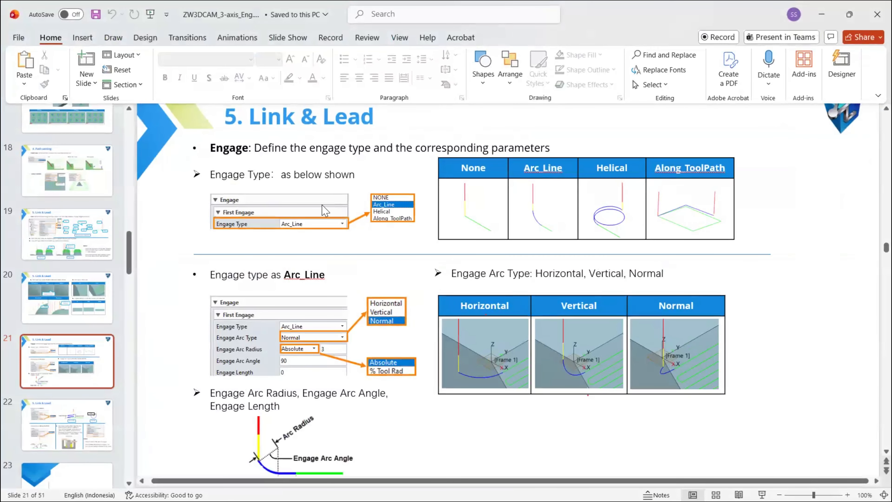
pyautogui.hotkey('shift', 'F5')
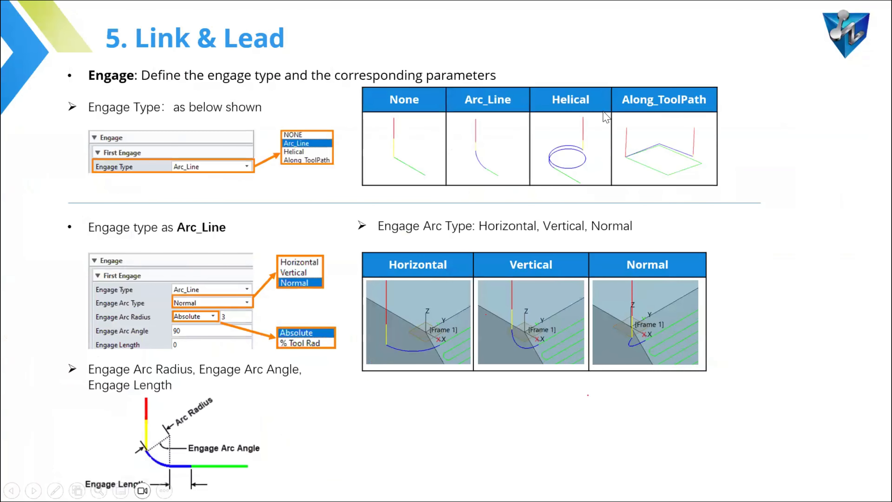
pyautogui.keyDown('ctrl'); pyautogui.scroll(1, 628, 80); pyautogui.keyUp('ctrl')
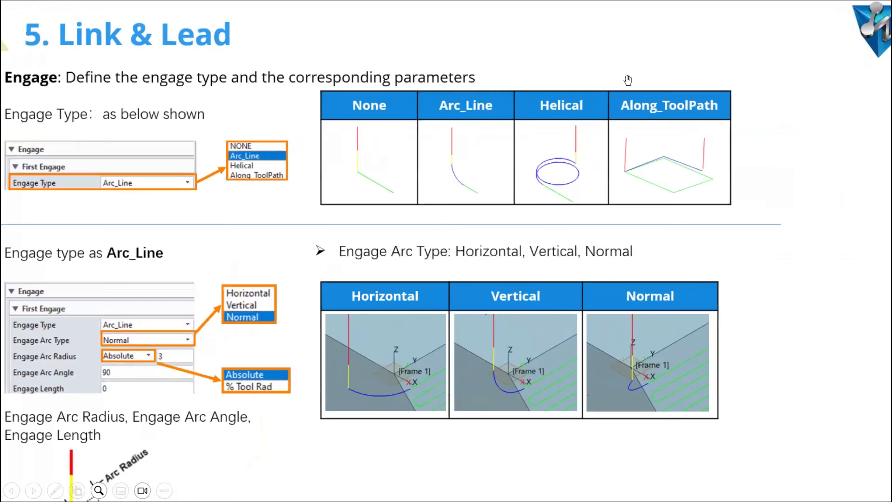
pyautogui.keyDown('ctrl'); pyautogui.scroll(2, 446, 74); pyautogui.keyUp('ctrl')
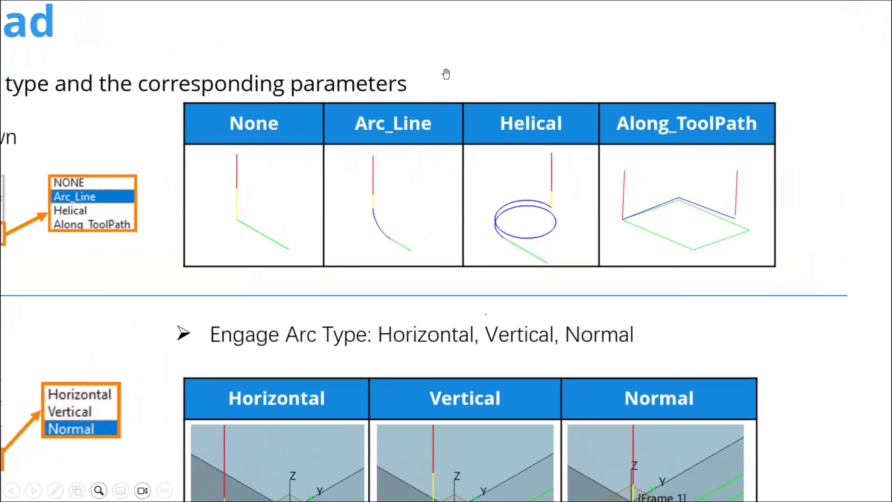
pyautogui.keyDown('ctrl'); pyautogui.scroll(1, 446, 74); pyautogui.keyUp('ctrl')
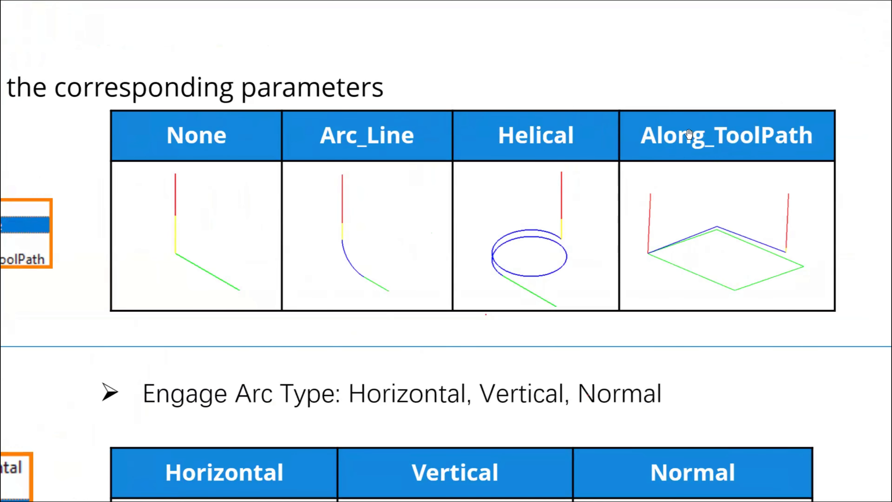
pyautogui.rightClick(575, 200)
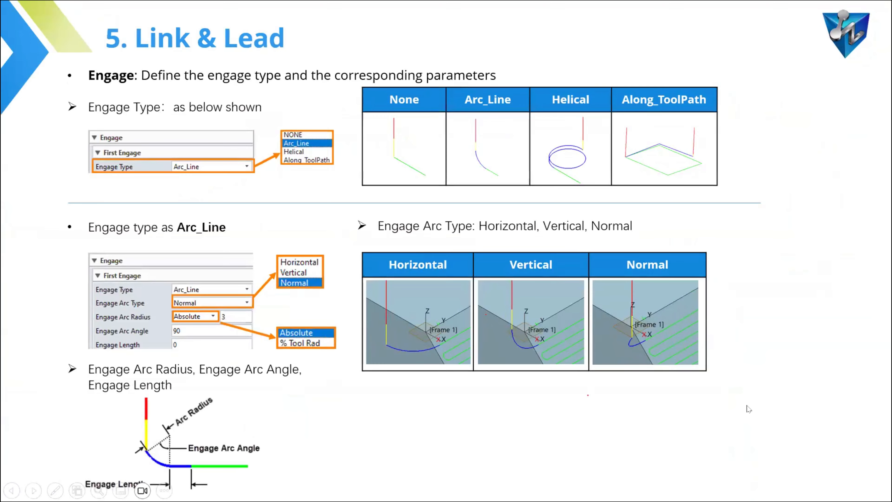
pyautogui.keyDown('ctrl'); pyautogui.scroll(1, 749, 409); pyautogui.keyUp('ctrl')
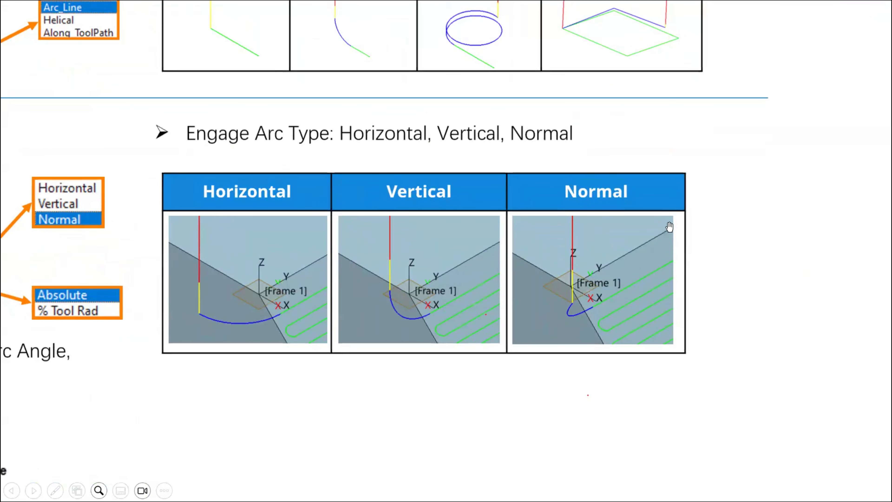
pyautogui.keyDown('ctrl'); pyautogui.scroll(-1, 349, 160); pyautogui.keyUp('ctrl')
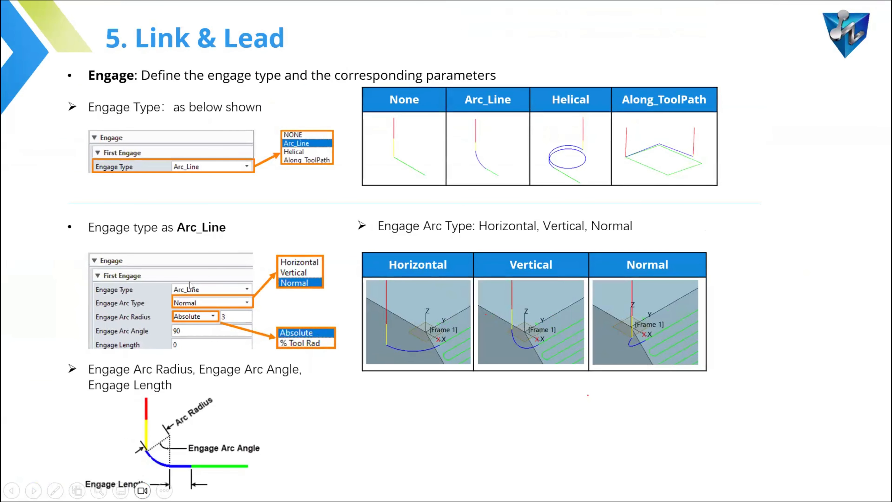
# Step: View the following Link & Lead slide on Helical and Along_ToolPath engage parameters and safe ramp length, and leave the slide show
pyautogui.click(189, 282)
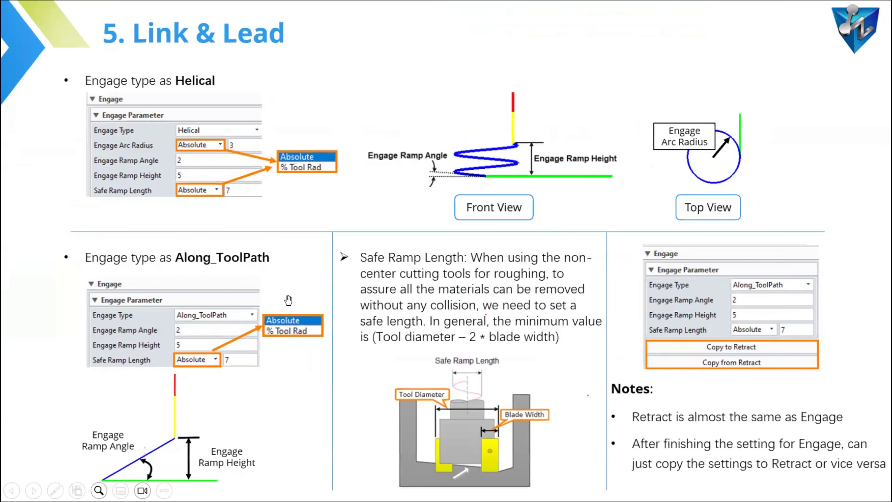
pyautogui.keyDown('ctrl'); pyautogui.scroll(3, 280, 346); pyautogui.keyUp('ctrl')
pyautogui.keyDown('ctrl'); pyautogui.scroll(3, 302, 338); pyautogui.keyUp('ctrl')
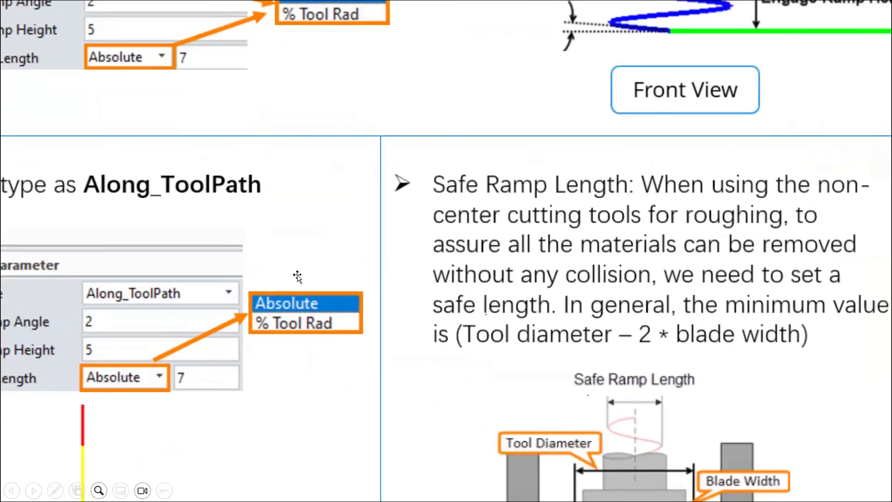
pyautogui.keyDown('ctrl'); pyautogui.scroll(-2, 246, 151); pyautogui.keyUp('ctrl')
pyautogui.press('Escape')
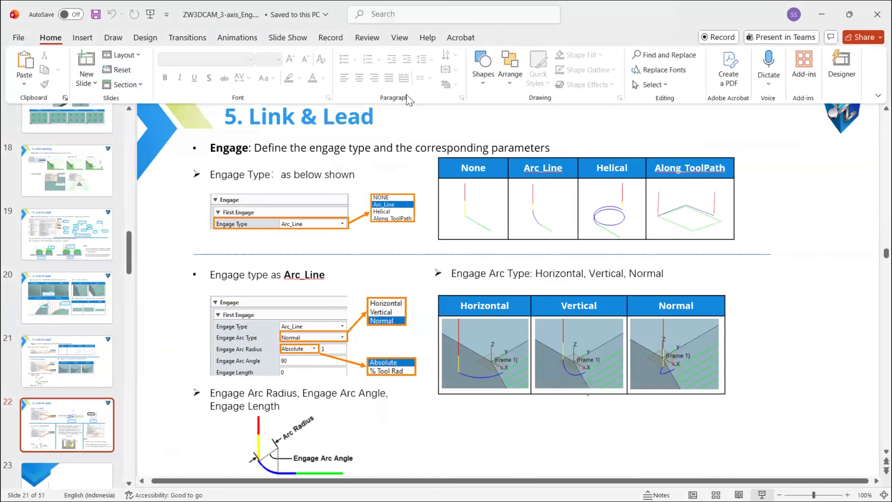
# Step: Switch to ZW3D and view the limiting and collision check settings of Rough Offset 2d 1
pyautogui.press('super+Tab')
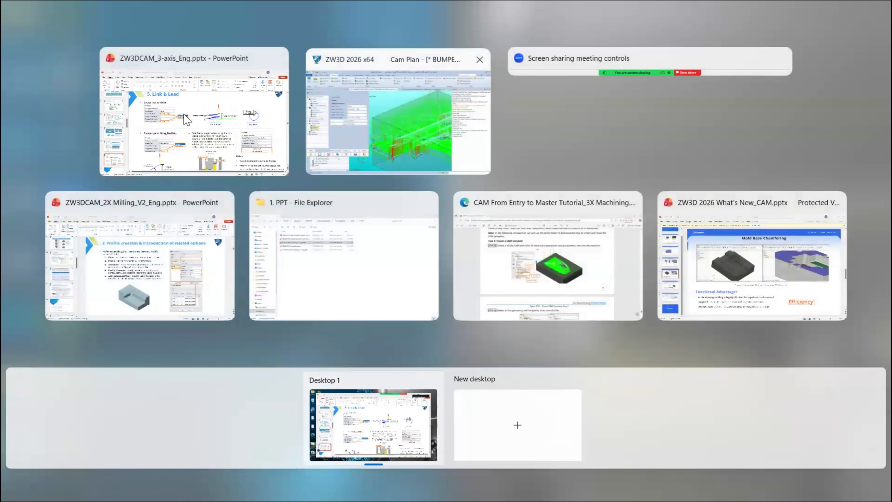
pyautogui.click(355, 118)
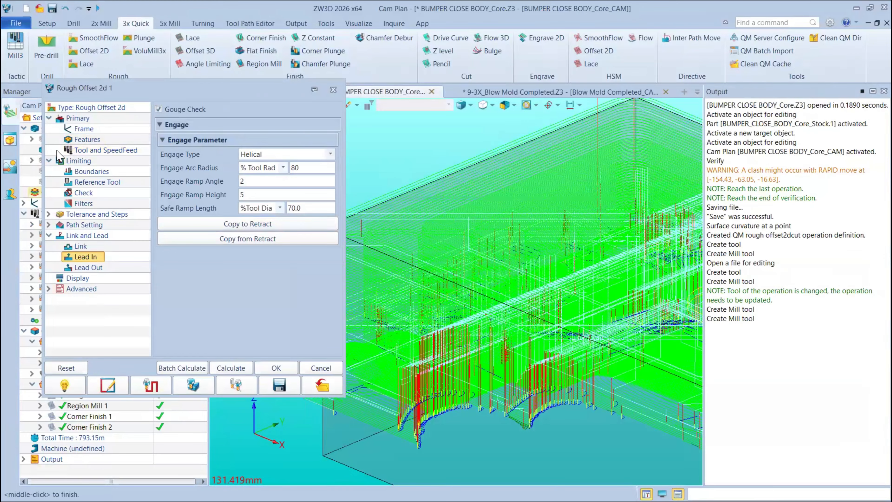
pyautogui.click(102, 150)
pyautogui.click(91, 171)
pyautogui.click(96, 182)
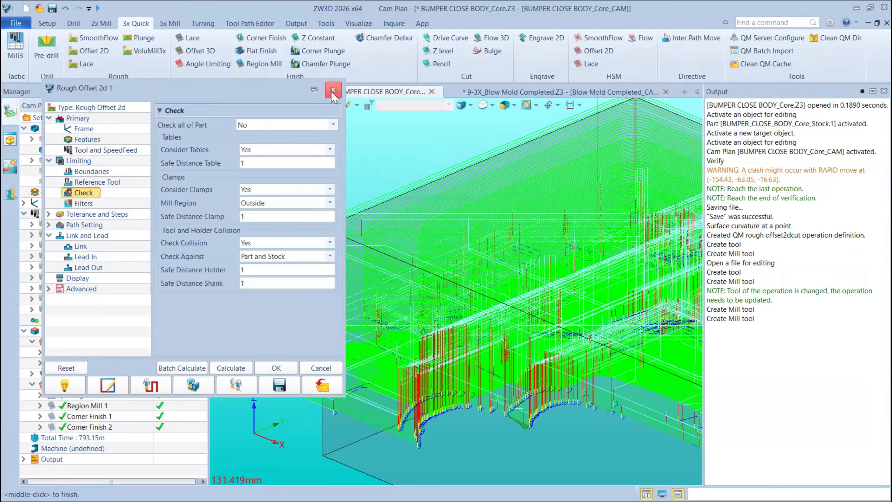
# Step: Set Check Collision to No for the tool and holder, view its explanation, and set it back to Yes
pyautogui.click(244, 245)
pyautogui.click(247, 260)
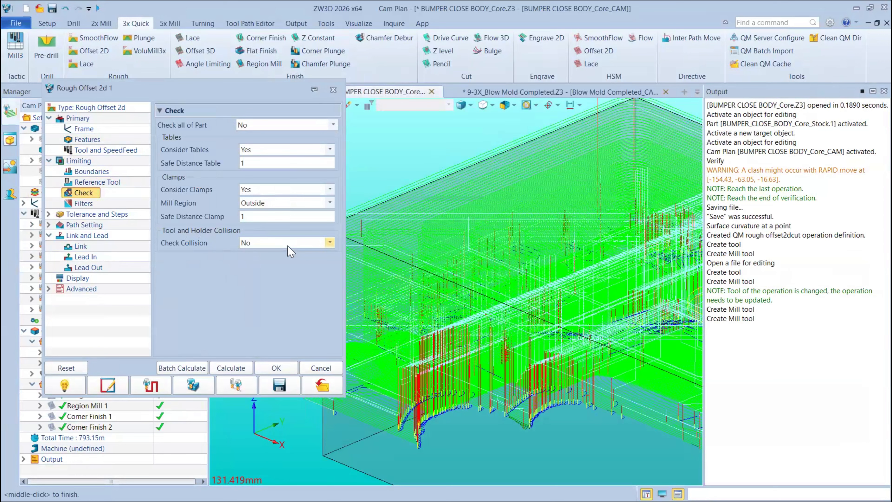
pyautogui.moveTo(289, 250)
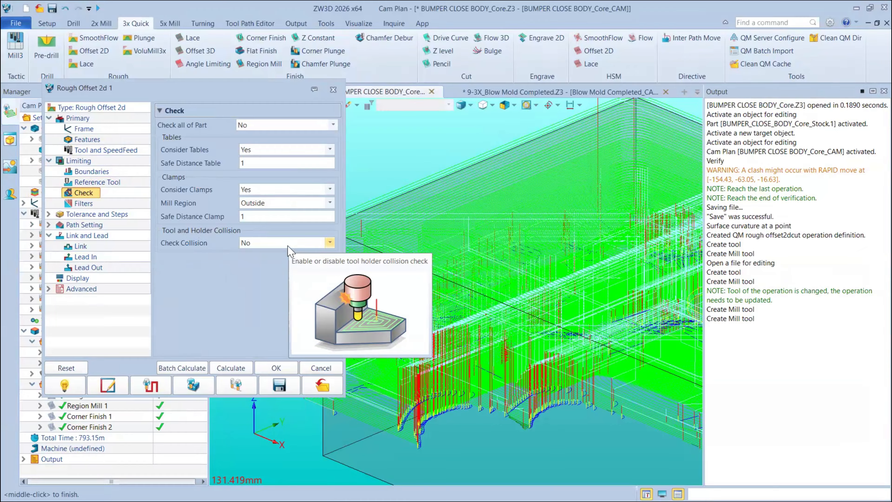
pyautogui.click(287, 243)
pyautogui.click(265, 250)
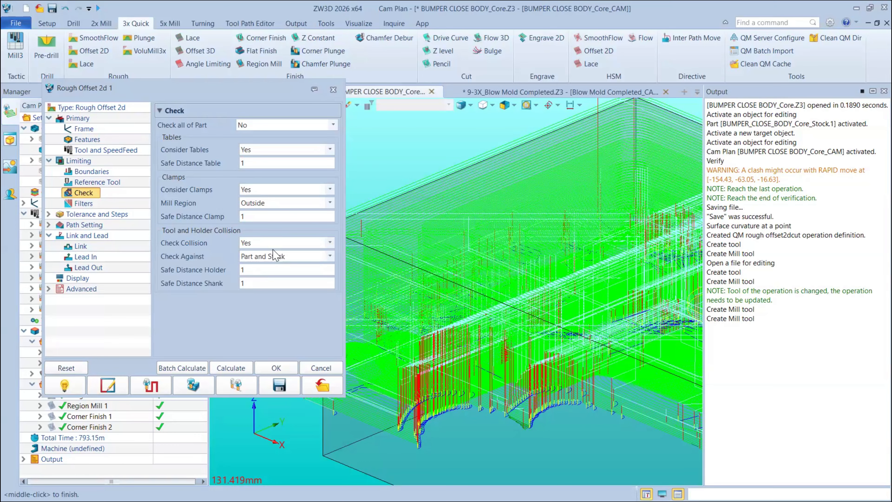
# Step: Examine the tool and speed/feed, check, reference tool and boundary settings of Rough Offset 2d 1, and close the operation form
pyautogui.click(89, 151)
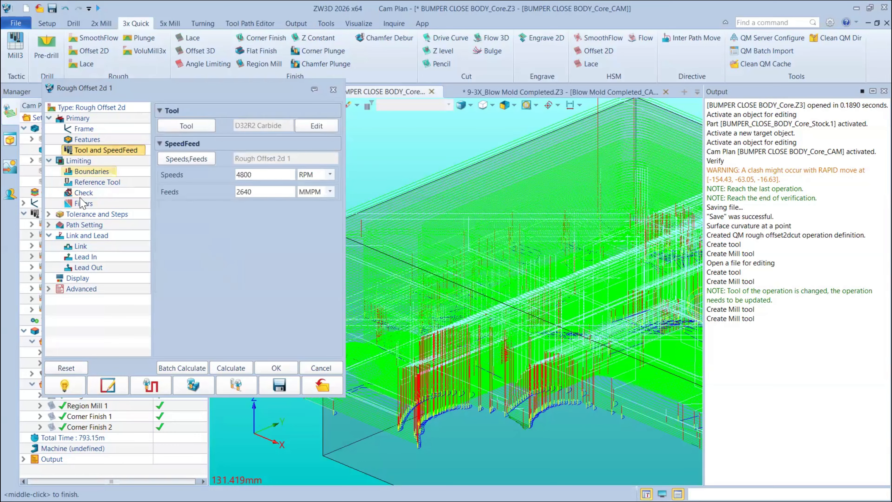
pyautogui.click(84, 194)
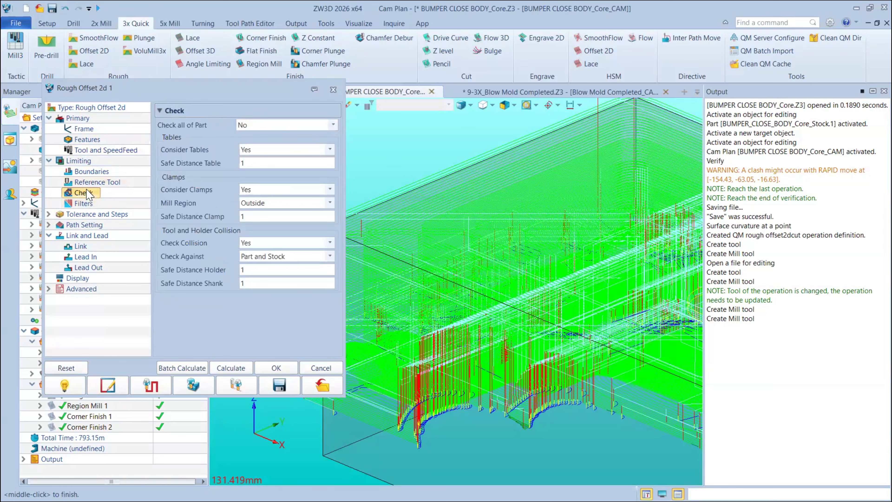
pyautogui.click(49, 161)
pyautogui.click(50, 161)
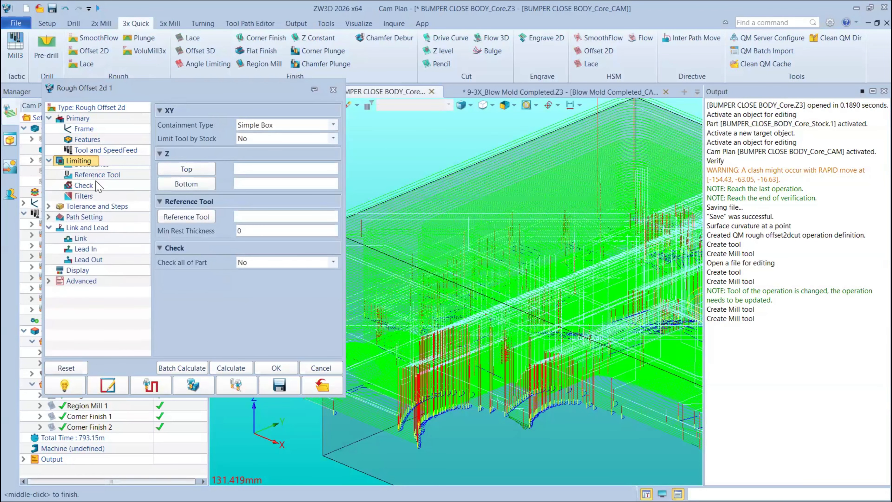
pyautogui.click(95, 193)
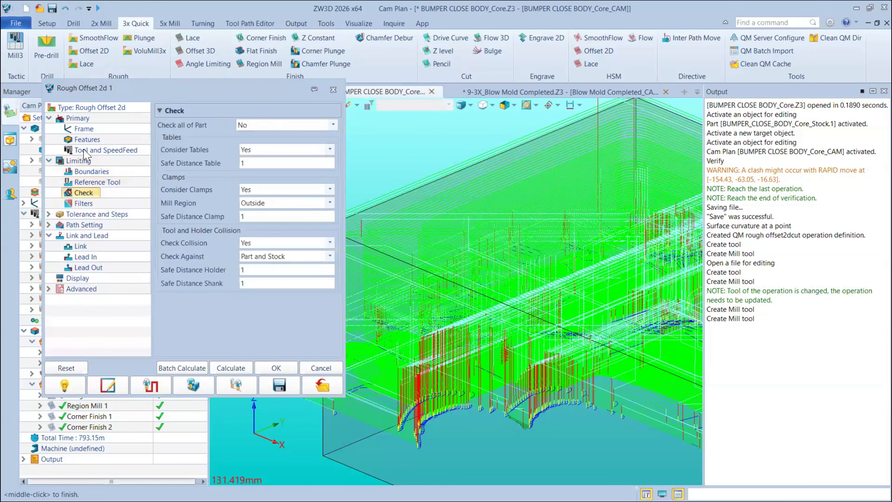
pyautogui.click(83, 163)
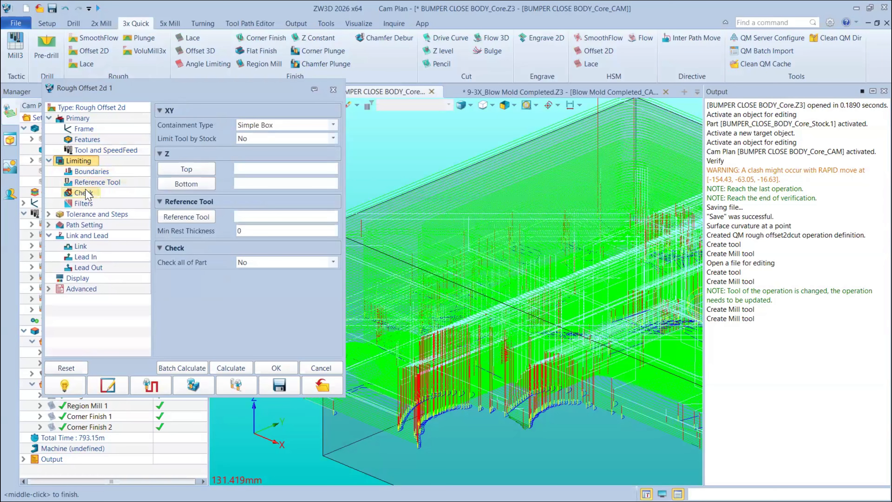
pyautogui.click(87, 194)
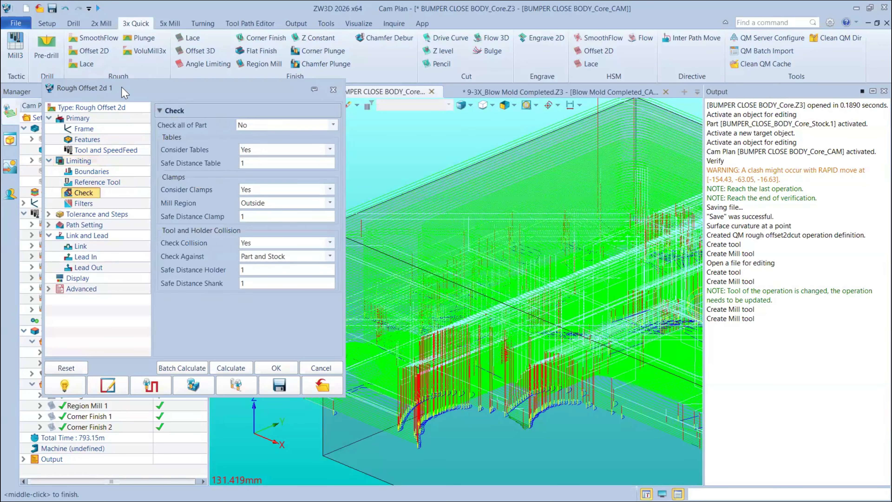
pyautogui.moveTo(121, 87); pyautogui.dragTo(190, 117)
pyautogui.moveTo(329, 274)
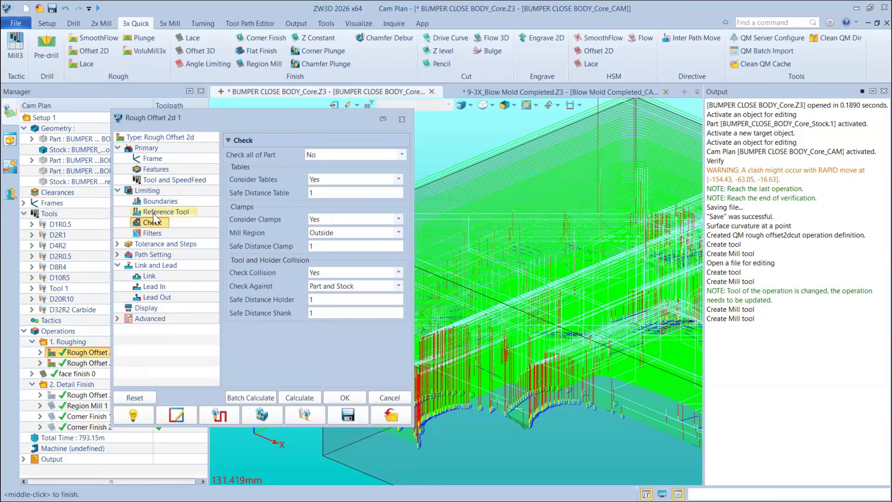
pyautogui.click(144, 211)
pyautogui.click(151, 201)
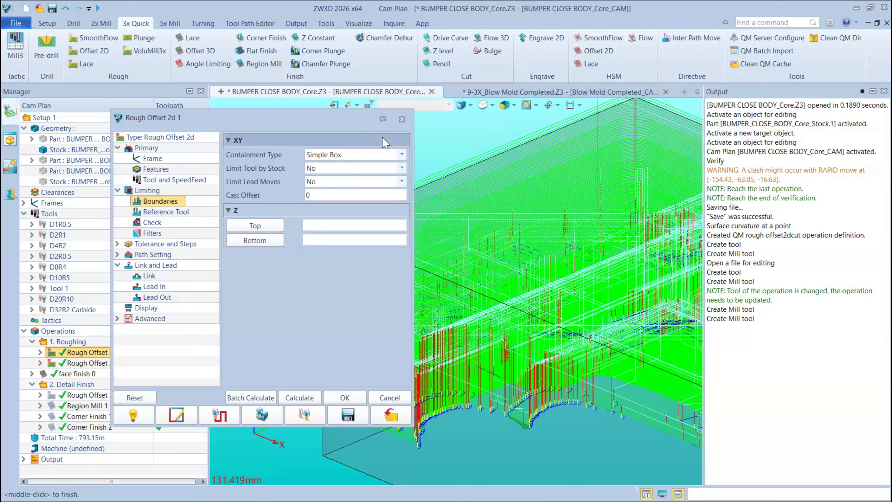
pyautogui.click(401, 120)
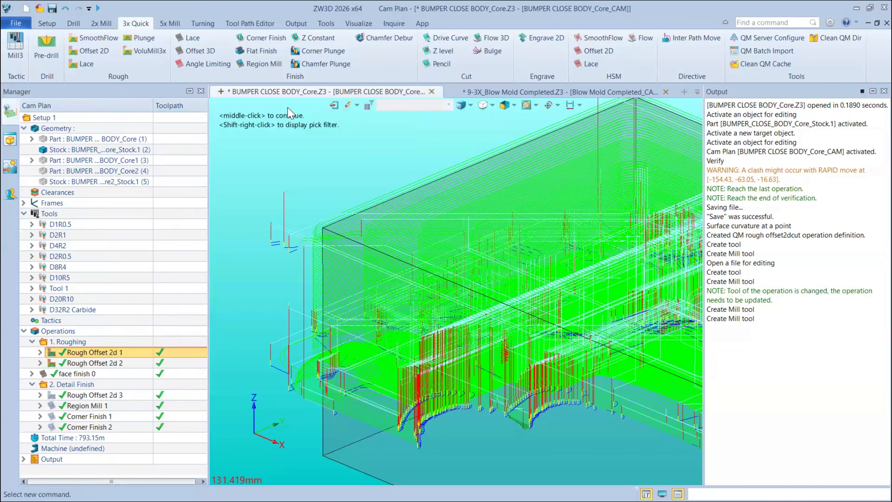
# Step: Reopen the Rough Offset 2d 1 operation form at its boundary settings
pyautogui.click(81, 321)
pyautogui.press('Down')
pyautogui.press('Down')
pyautogui.press('Down')
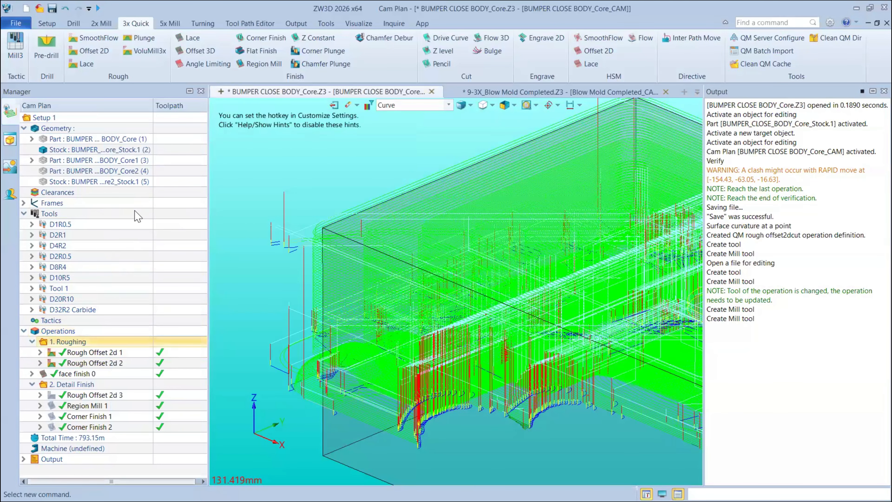
pyautogui.press('Return')
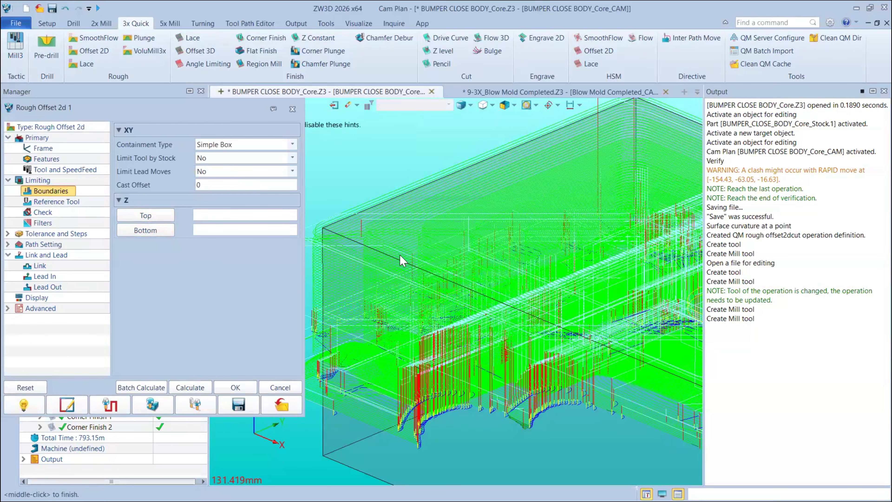
# Step: Pick the upper corner of the stock, at about Z 35.09, as the top Z limit of the roughing boundary
pyautogui.scroll(-5, 404, 260)
pyautogui.moveTo(404, 239); pyautogui.dragTo(445, 253, button='right')
pyautogui.scroll(-2, 430, 243)
pyautogui.scroll(5, 457, 258)
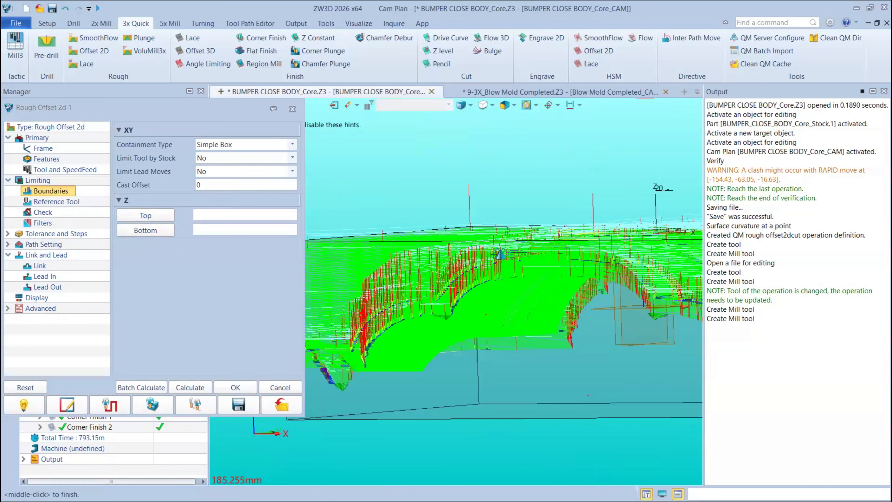
pyautogui.scroll(-1, 502, 259)
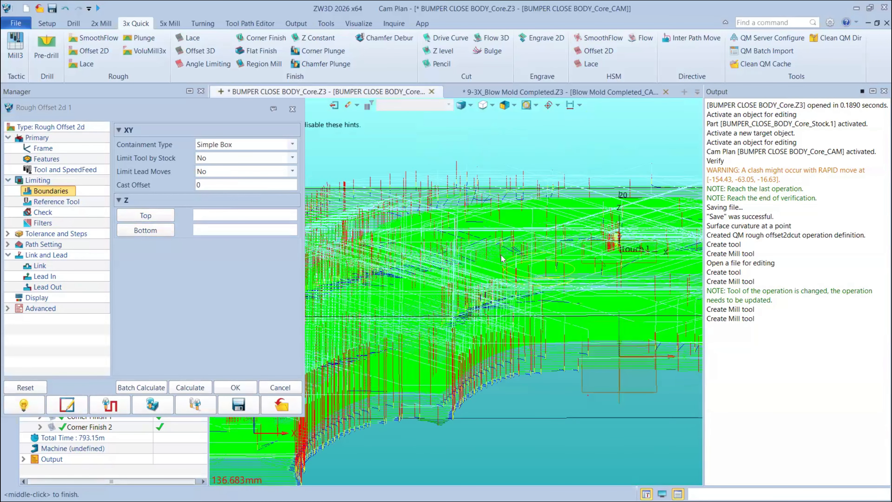
pyautogui.scroll(-5, 502, 258)
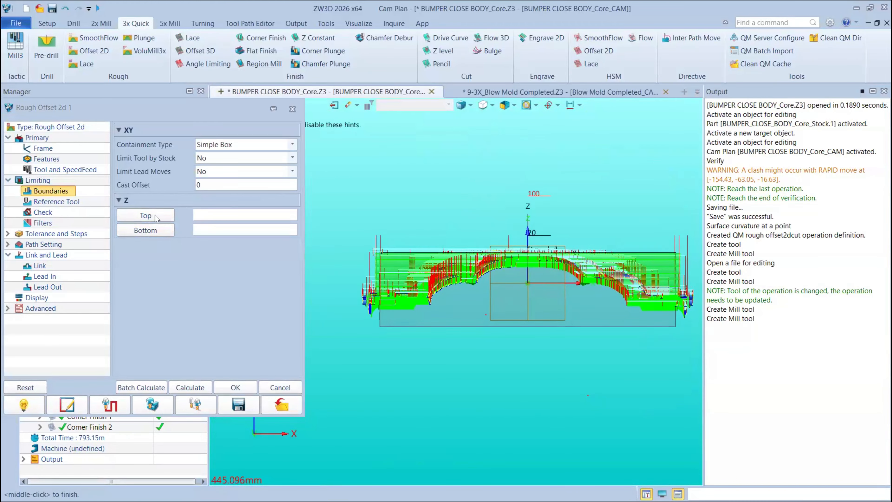
pyautogui.click(145, 216)
pyautogui.scroll(5, 433, 248)
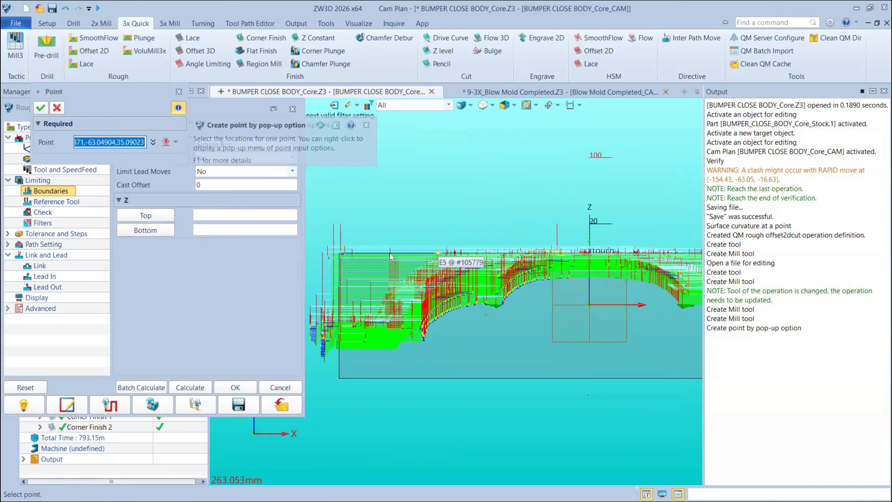
pyautogui.moveTo(308, 254); pyautogui.dragTo(520, 210, button='middle')
pyautogui.click(455, 212)
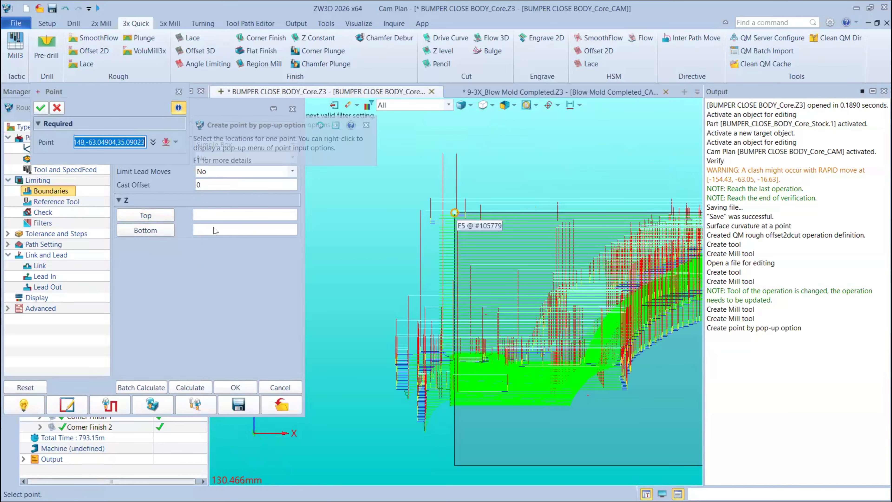
# Step: Pick a point on the stock's vertical edge, at about Z 7.58, as the bottom Z limit and inspect both limit points
pyautogui.click(146, 227)
pyautogui.scroll(-3, 453, 278)
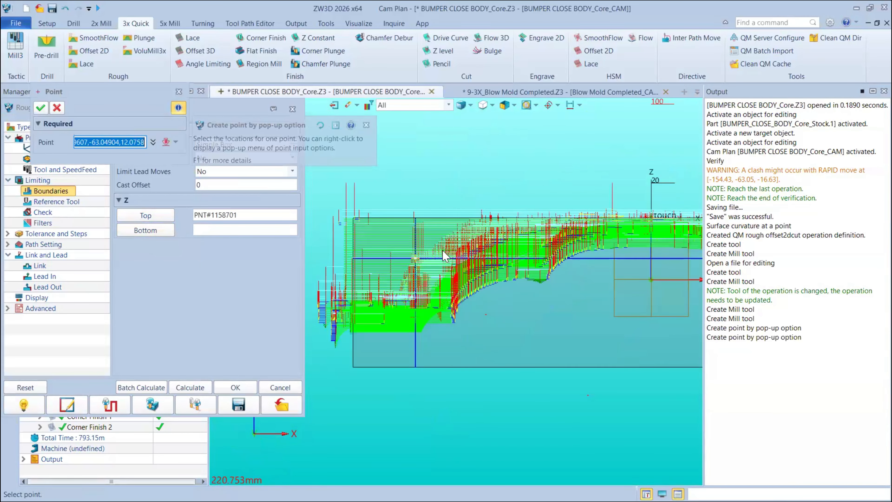
pyautogui.click(452, 249)
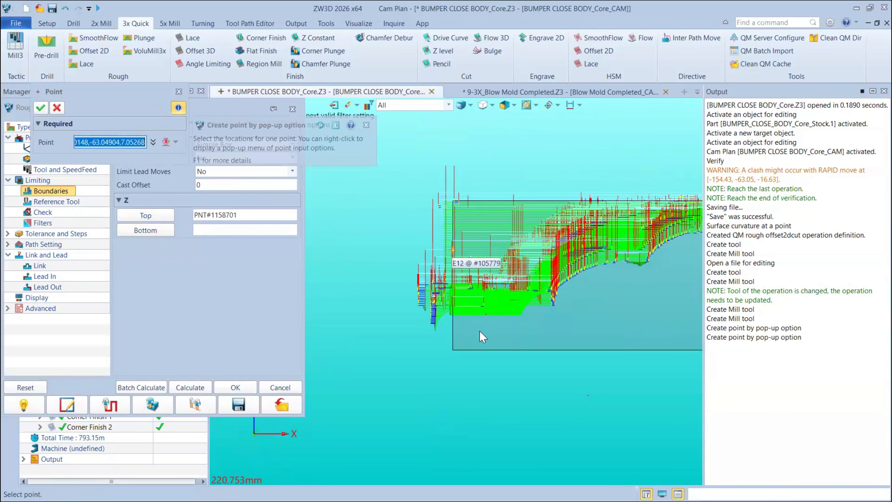
pyautogui.scroll(3, 483, 207)
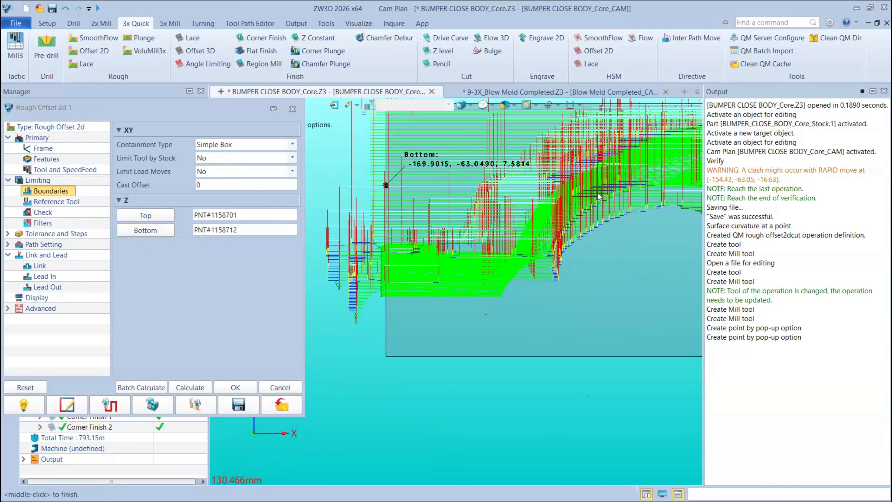
pyautogui.scroll(-3, 412, 186)
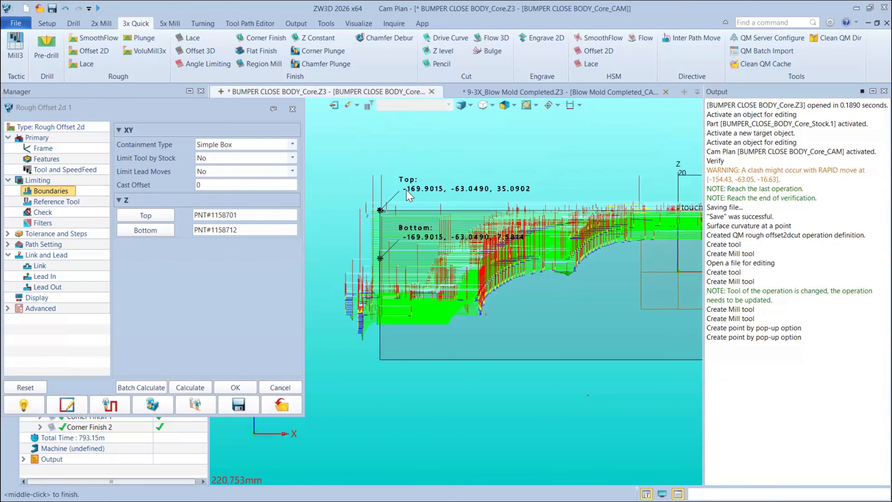
pyautogui.scroll(-2, 500, 243)
pyautogui.moveTo(500, 242); pyautogui.dragTo(349, 215, button='middle')
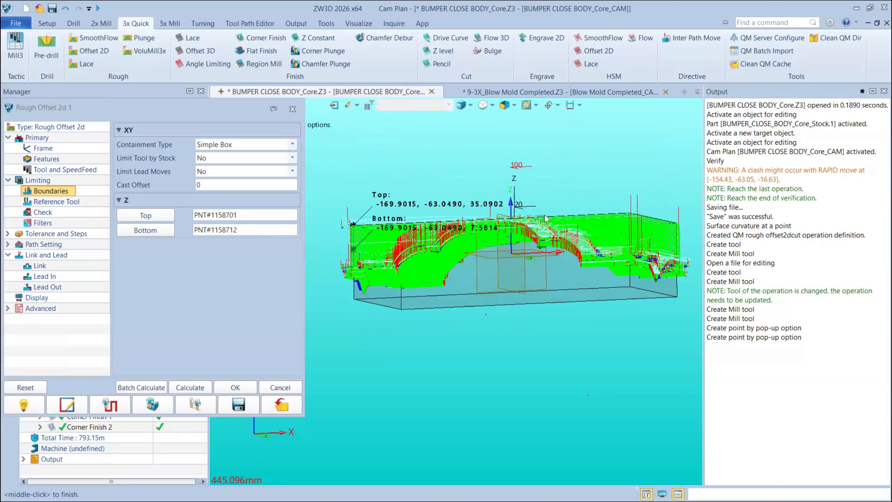
pyautogui.moveTo(484, 250); pyautogui.dragTo(485, 267, button='middle')
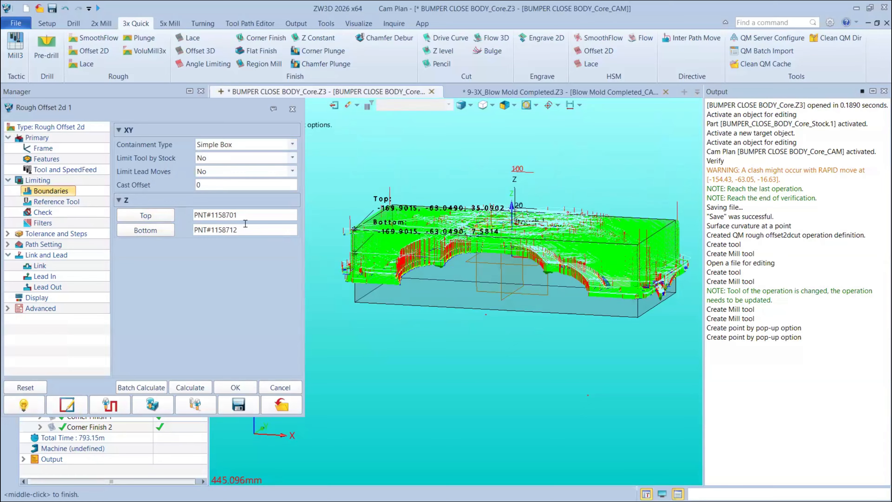
# Step: Clear the bottom and top Z limit points from the boundary settings
pyautogui.click(149, 232)
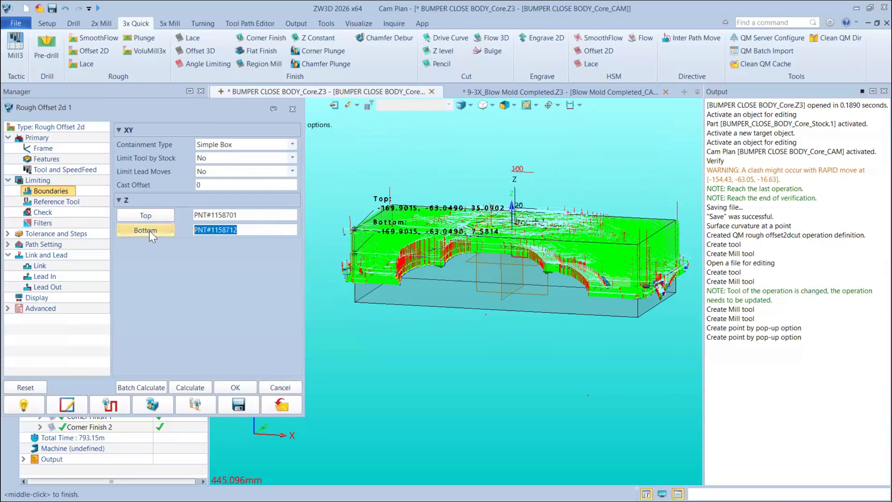
pyautogui.press('Delete')
pyautogui.click(141, 218)
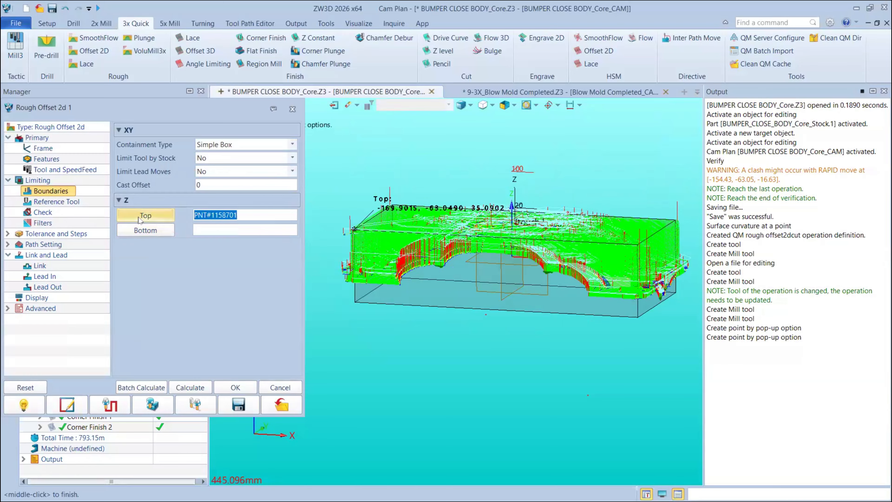
pyautogui.press('Delete')
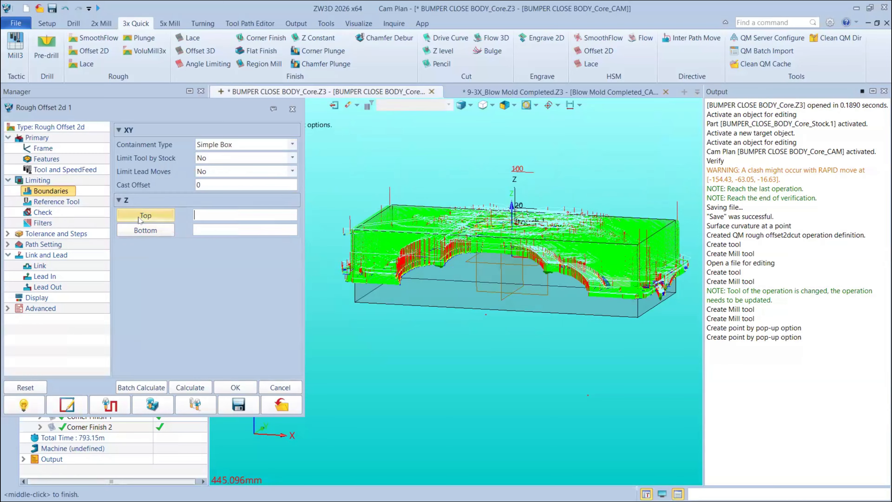
# Step: Highlight the part and stock features of Rough Offset 2d 1, then return to its boundary settings to examine the containment type
pyautogui.click(29, 162)
pyautogui.click(172, 144)
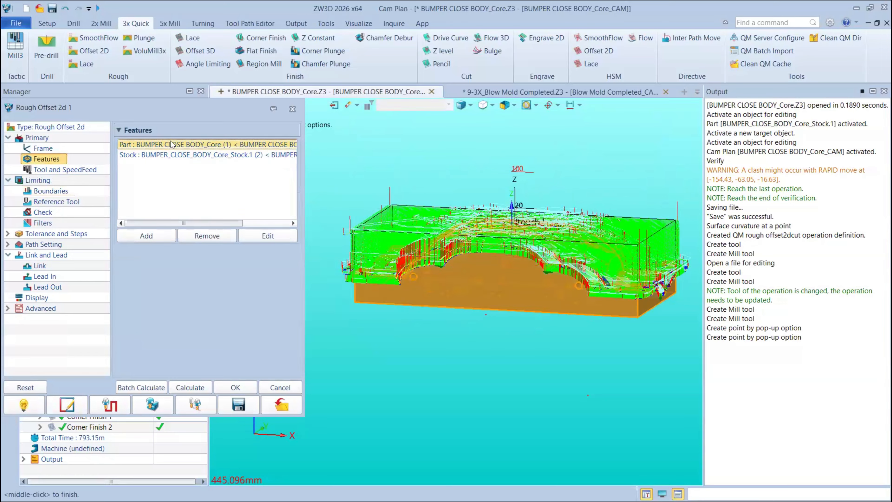
pyautogui.click(173, 155)
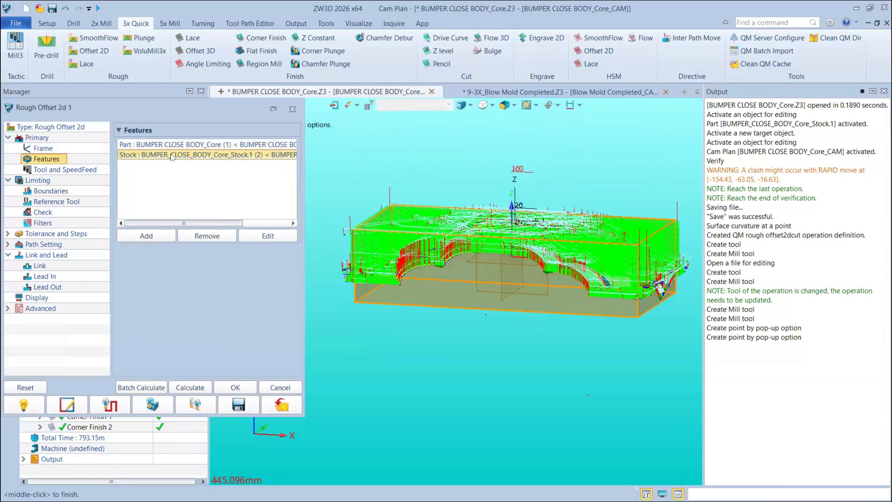
pyautogui.click(50, 190)
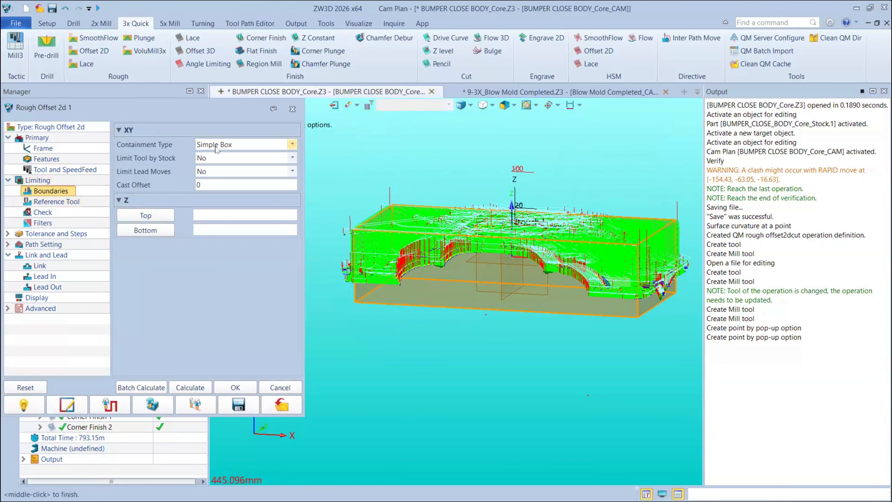
pyautogui.moveTo(215, 148)
# Step: Examine the tolerance and steps, path setting, link, lead-in and lead-out parameters of Rough Offset 2d 1
pyautogui.click(52, 233)
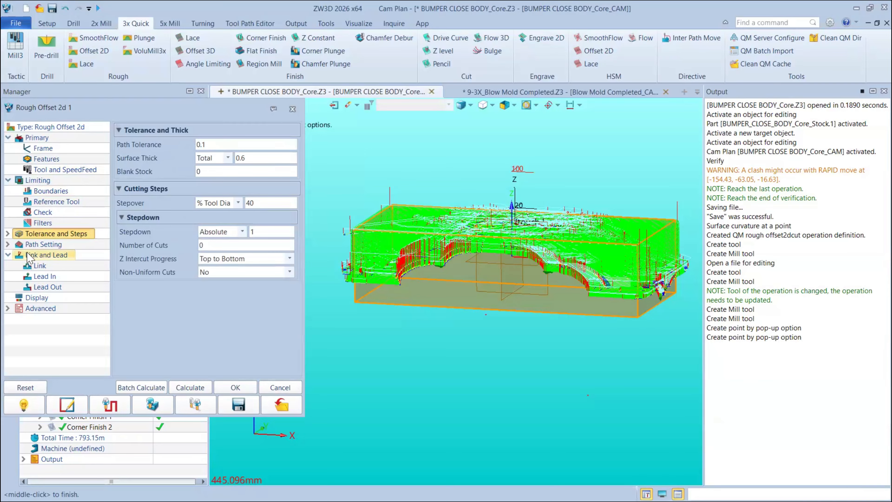
pyautogui.click(42, 244)
pyautogui.click(39, 275)
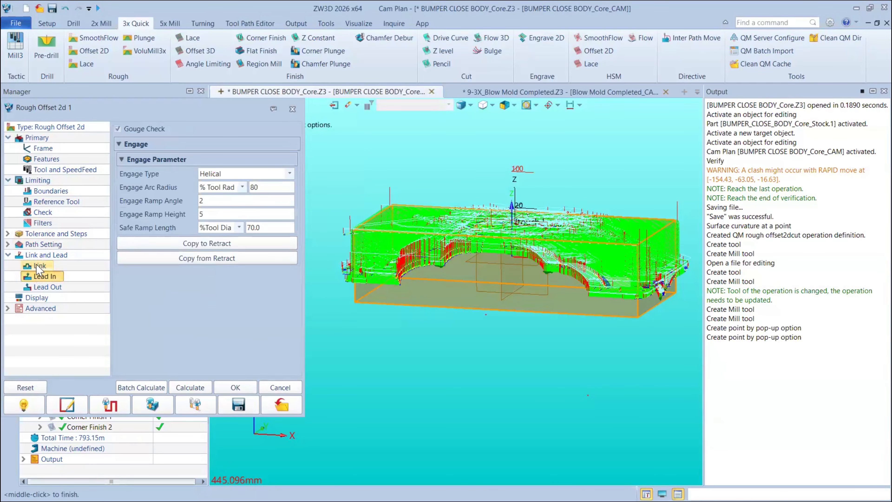
pyautogui.click(36, 265)
pyautogui.click(39, 288)
pyautogui.click(43, 255)
pyautogui.click(44, 243)
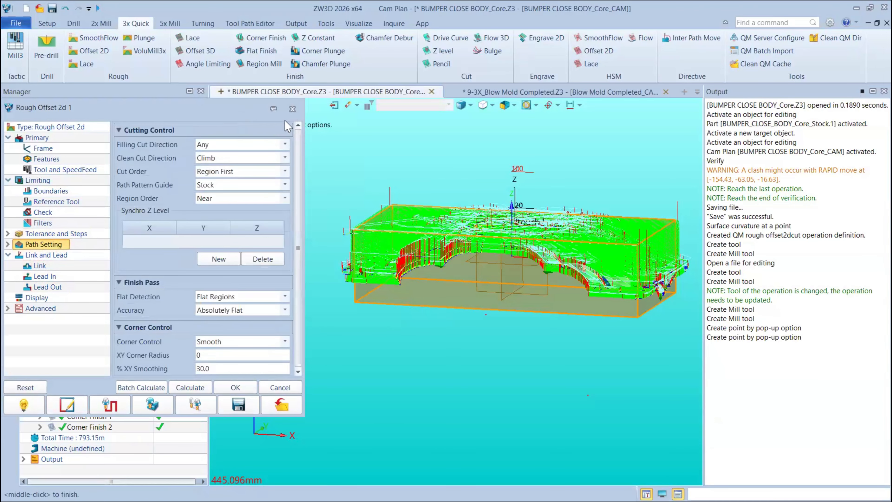
# Step: Close the Rough Offset 2d 1 form and collapse the Operations and Tools groups in the CAM plan
pyautogui.click(293, 108)
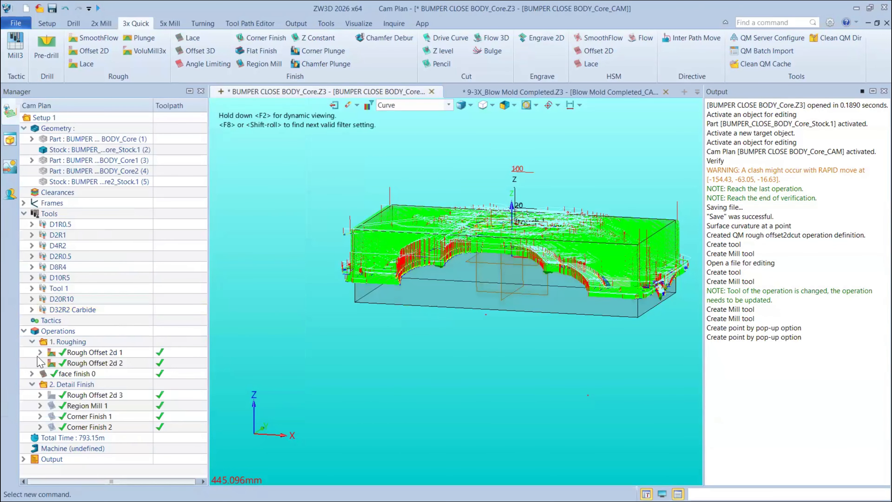
pyautogui.click(24, 330)
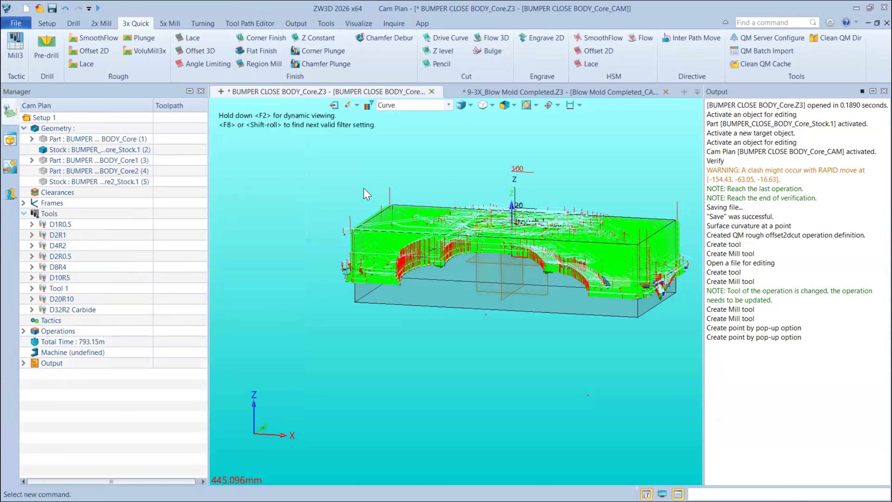
pyautogui.click(23, 213)
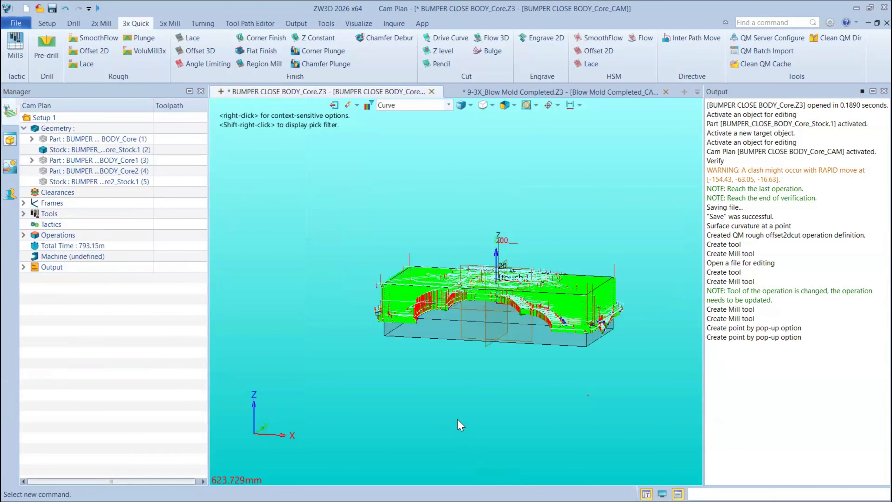
# Step: Switch to the 3X Machining tutorial PDF in Edge and go through its Finishing chapter to the 3X Milling Introduction
pyautogui.press('super+Tab')
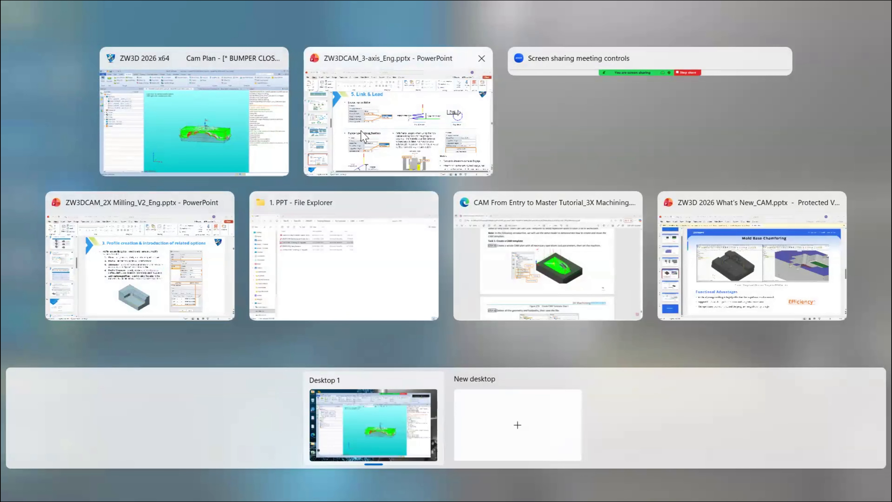
pyautogui.click(498, 266)
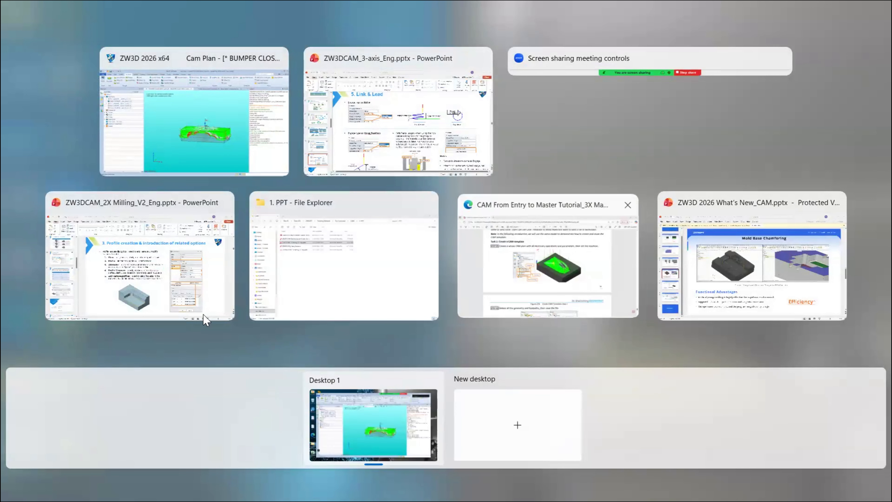
pyautogui.scroll(-20, 485, 119)
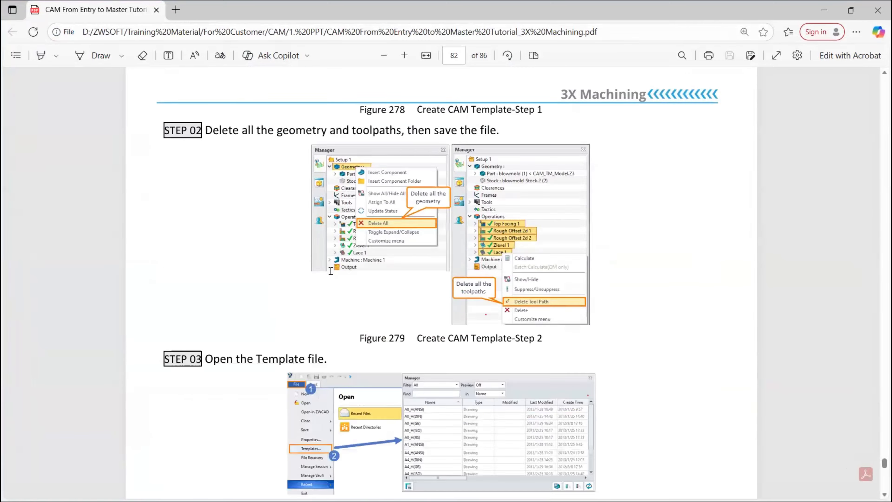
pyautogui.click(16, 56)
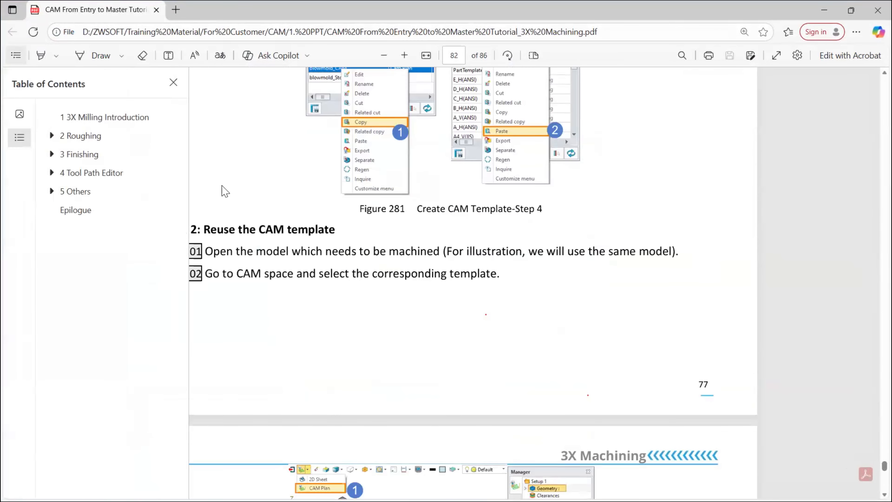
pyautogui.click(90, 156)
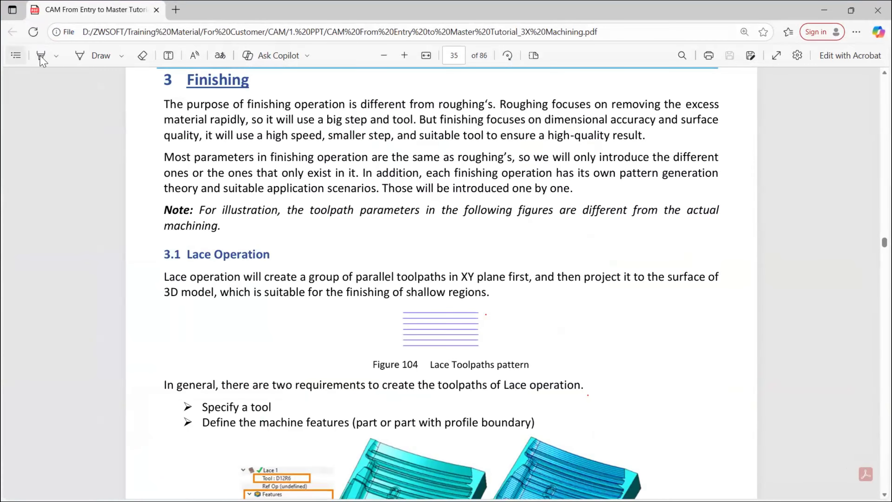
pyautogui.click(120, 118)
pyautogui.click(299, 183)
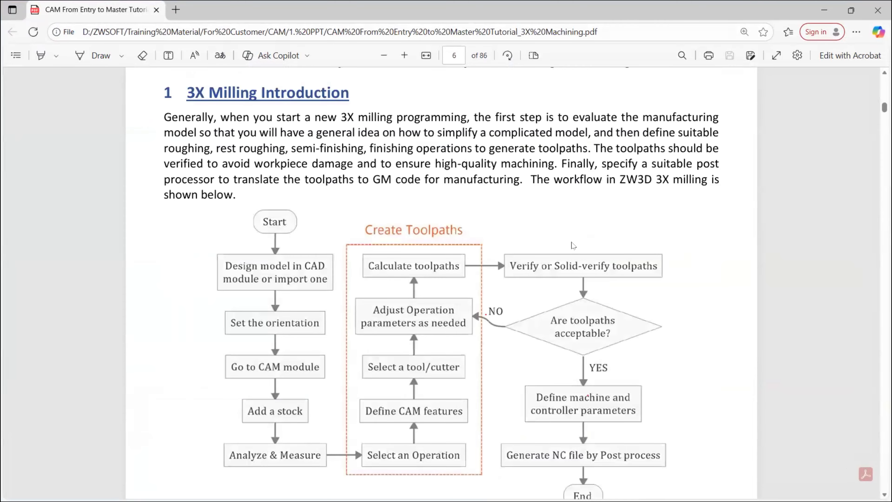
# Step: Look through the Roughing chapter's explanations of frame, features, boundaries, cast offset, Z limits, reference tool and collision check
pyautogui.scroll(-3, 761, 264)
pyautogui.scroll(-10, 792, 285)
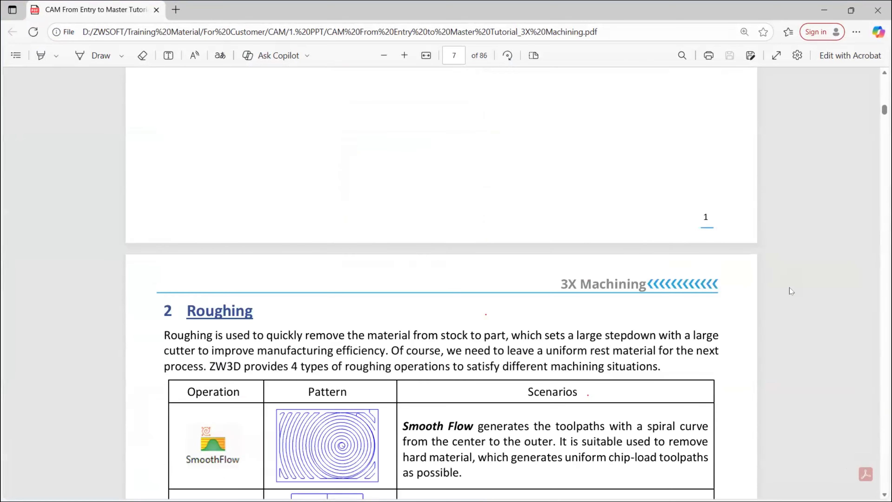
pyautogui.scroll(-15, 789, 287)
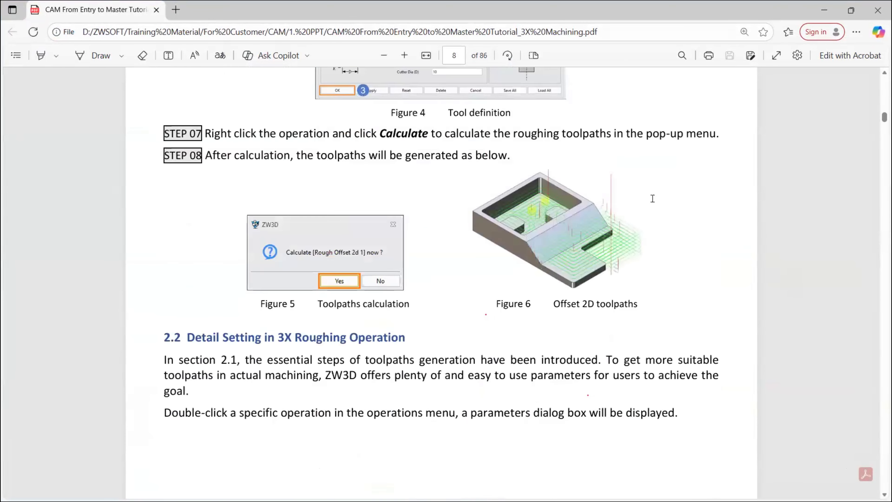
pyautogui.scroll(-20, 596, 196)
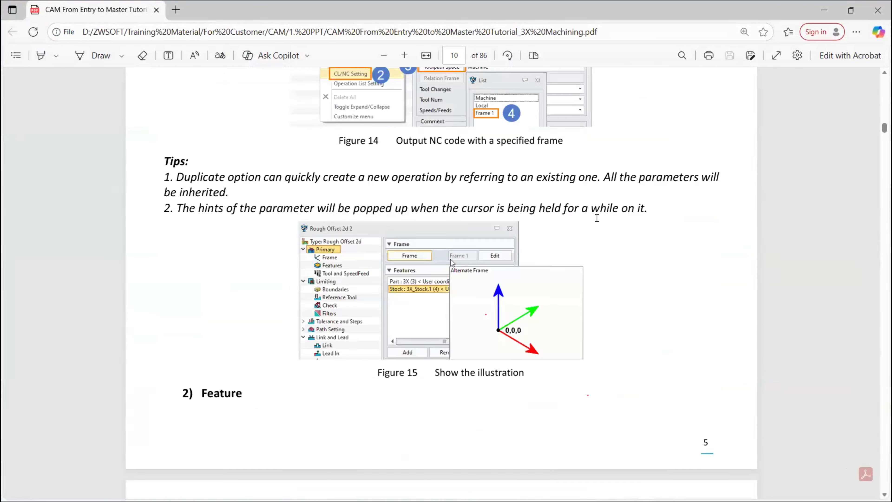
pyautogui.scroll(-15, 597, 216)
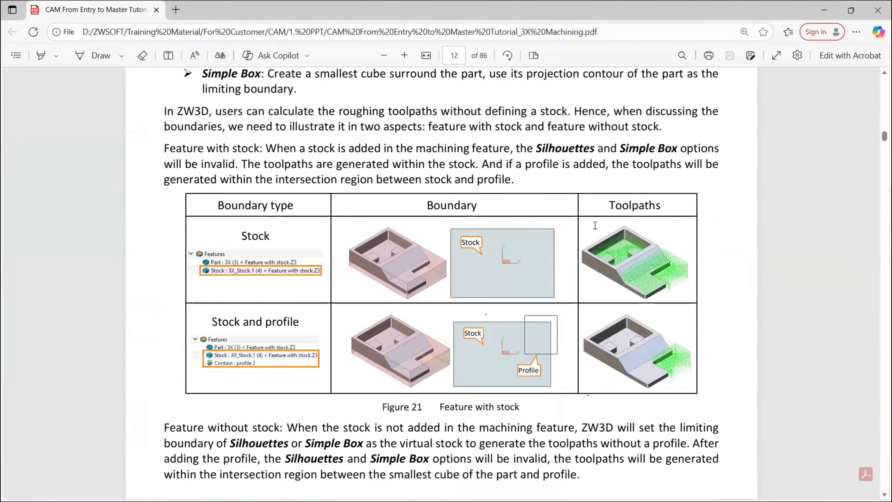
pyautogui.scroll(-15, 594, 233)
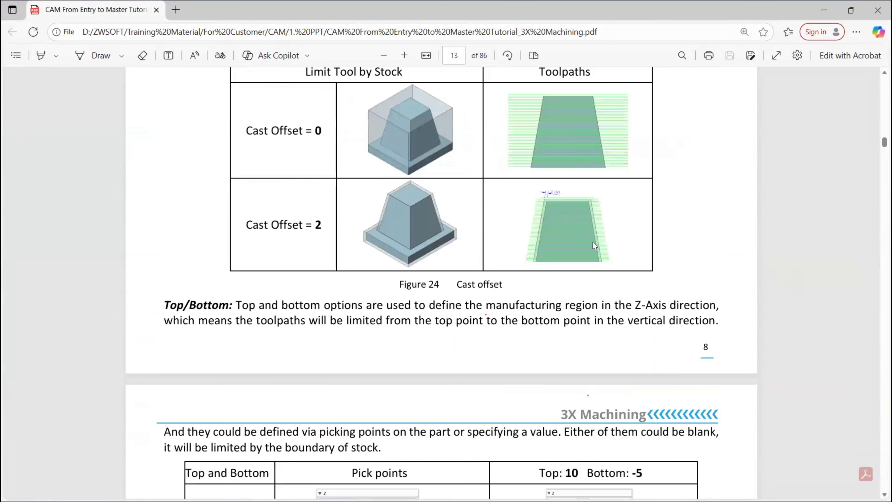
pyautogui.scroll(-20, 593, 242)
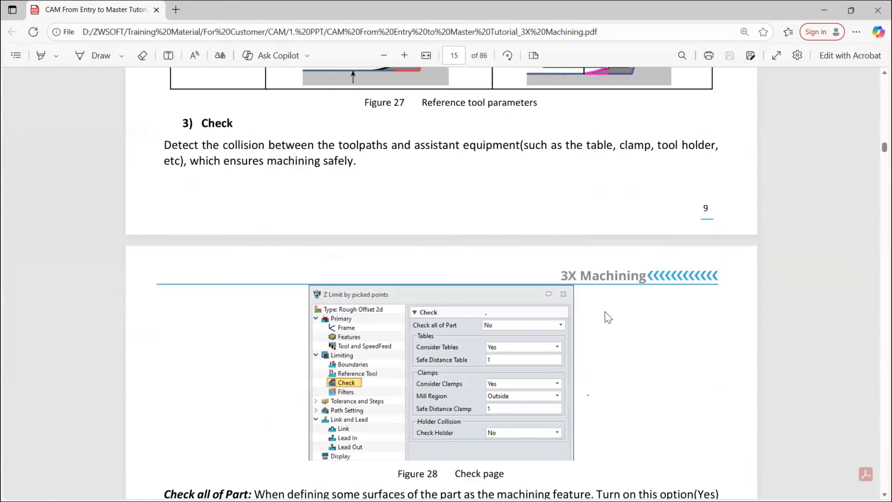
# Step: Read the tutorial's Check section on Check all of Part, Check Shortest Tool, tables, clamps and holder safe distances
pyautogui.scroll(-15, 608, 318)
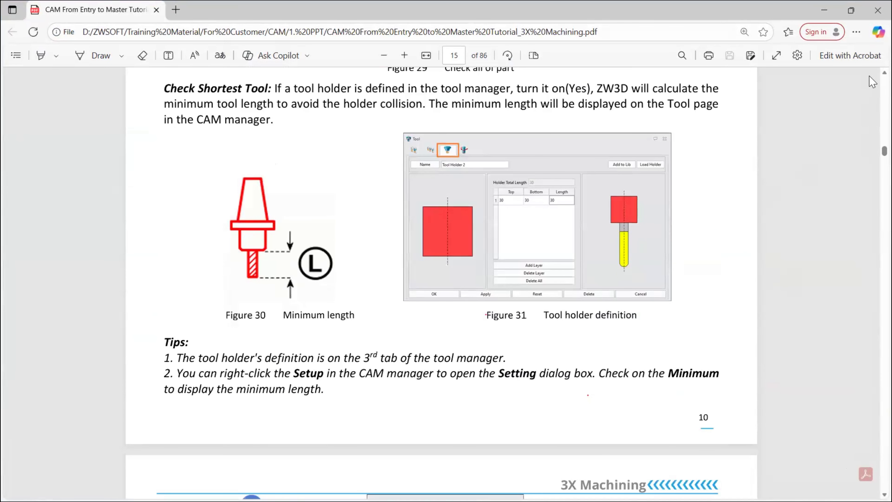
pyautogui.scroll(6, 872, 76)
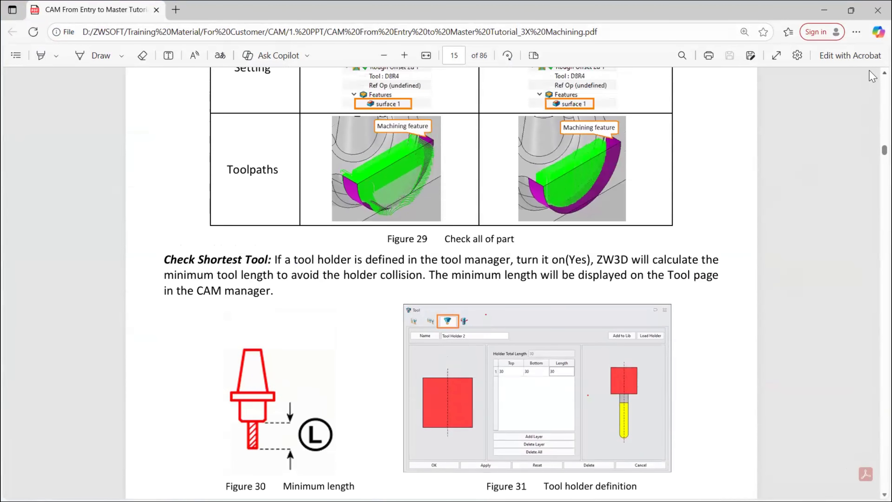
pyautogui.scroll(3, 872, 75)
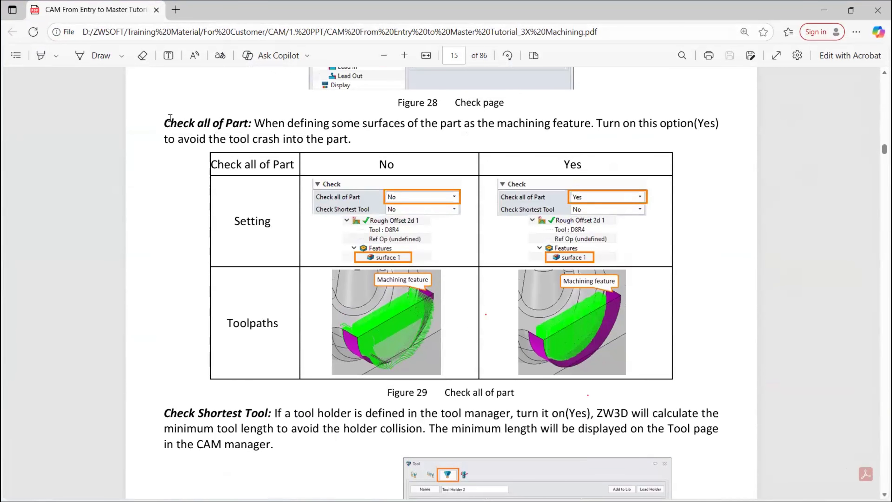
pyautogui.moveTo(166, 121); pyautogui.dragTo(664, 371)
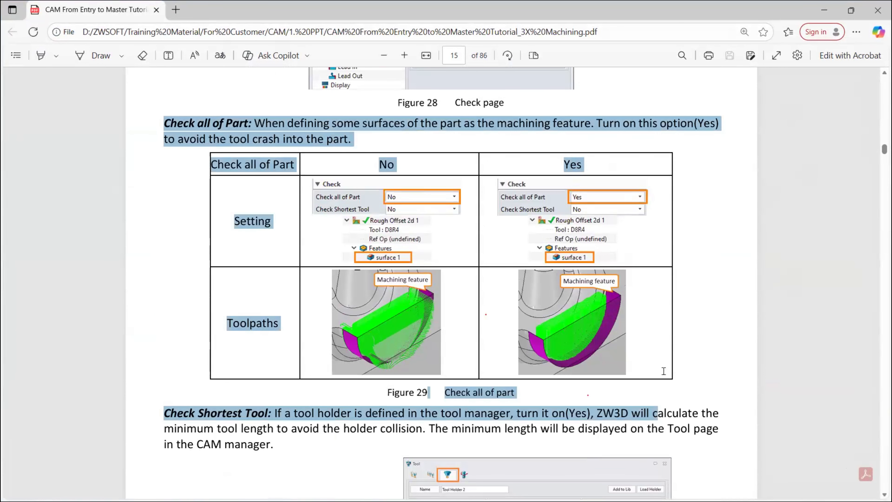
pyautogui.click(704, 238)
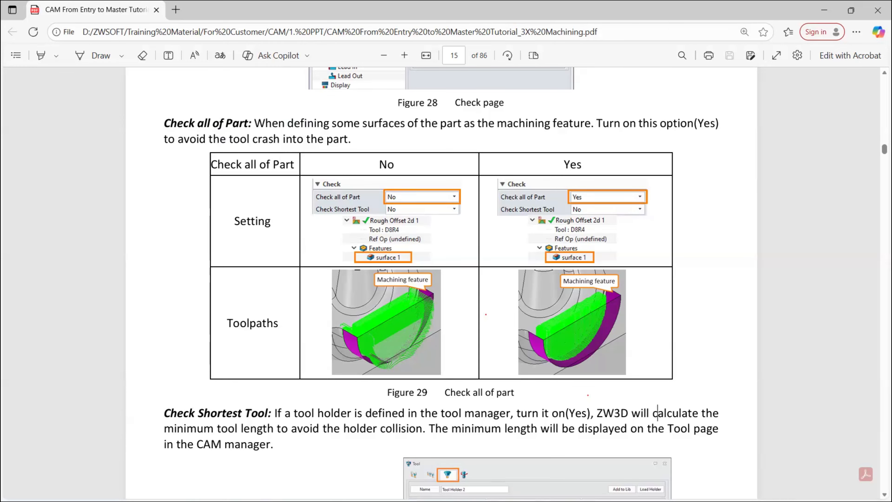
pyautogui.scroll(-20, 503, 350)
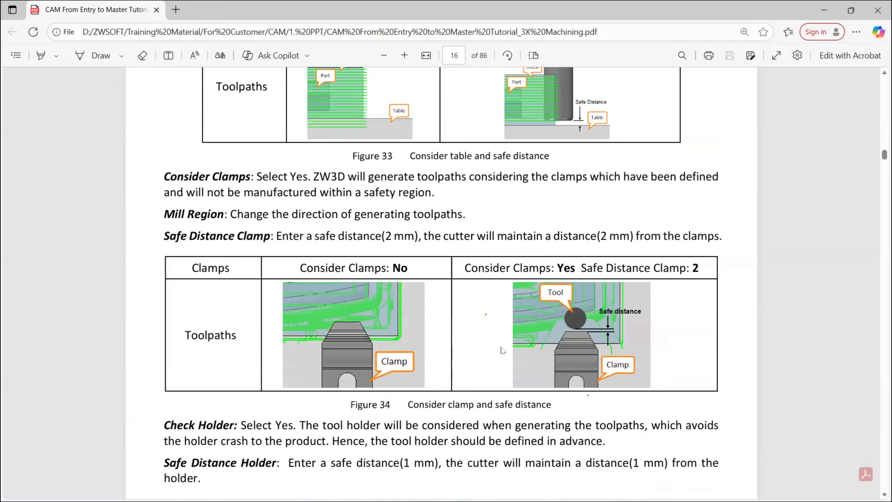
pyautogui.scroll(20, 485, 245)
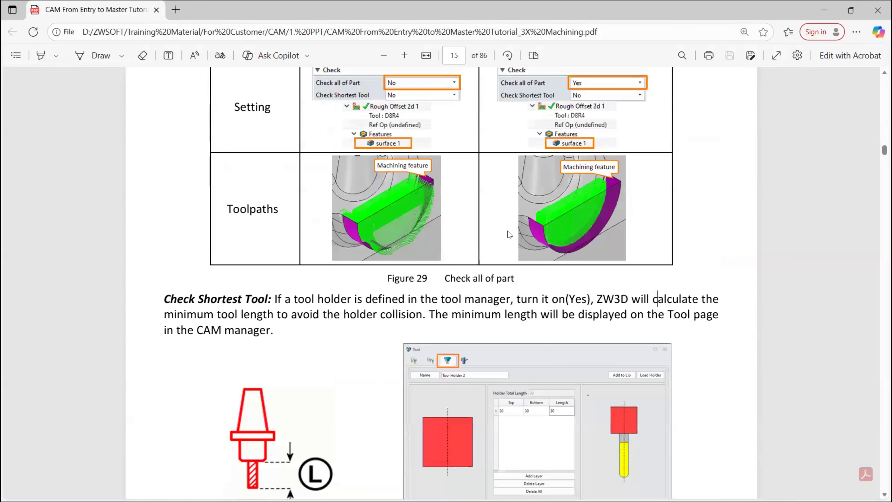
pyautogui.scroll(4, 509, 235)
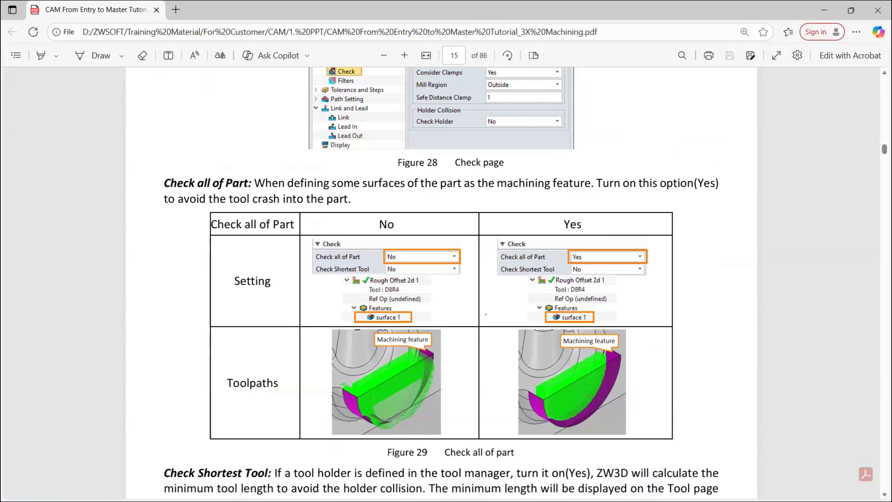
# Step: Switch to ZW3D, expand the operations in the CAM plan and open the Check settings of Rough Offset 2d 1
pyautogui.press('super+Tab')
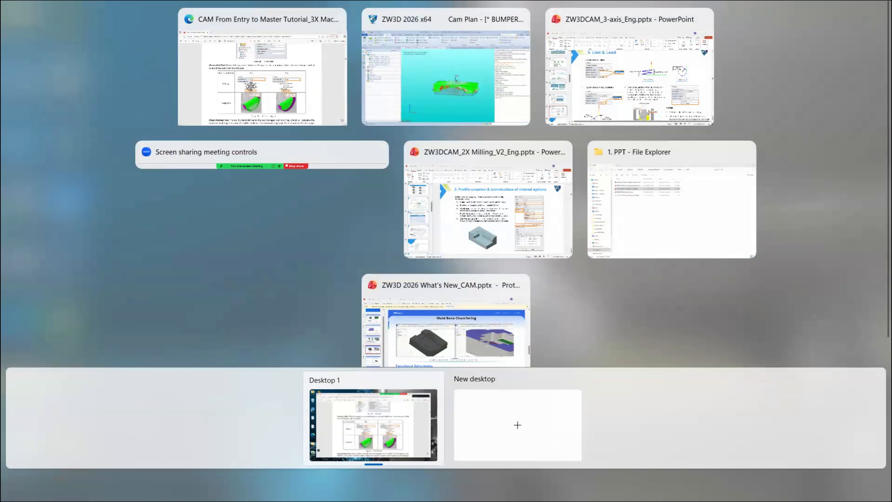
pyautogui.click(446, 77)
pyautogui.click(23, 235)
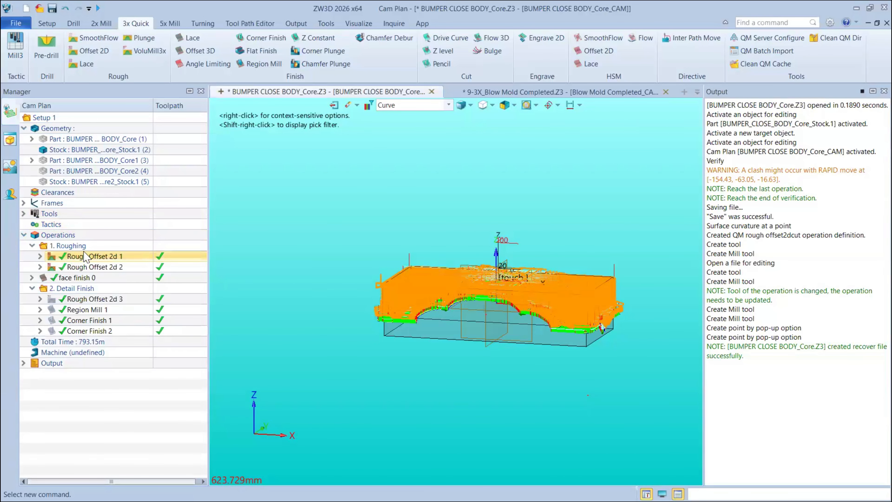
pyautogui.doubleClick(83, 258)
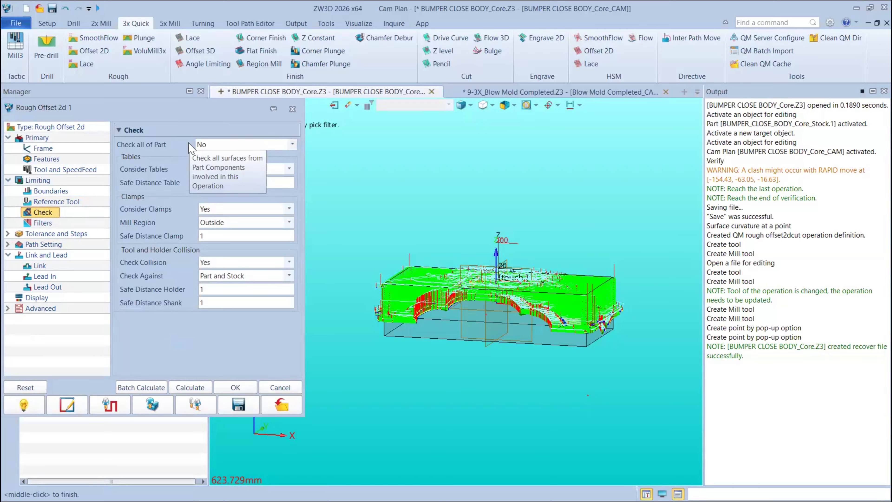
pyautogui.click(46, 158)
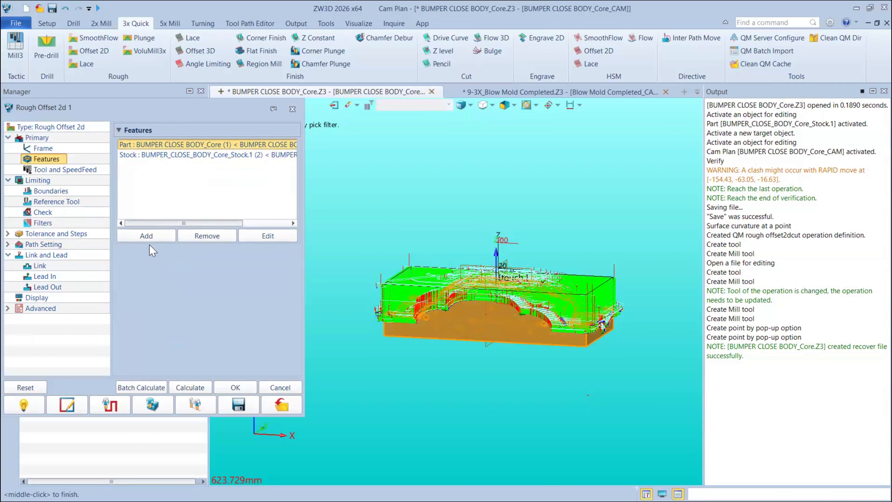
pyautogui.click(149, 236)
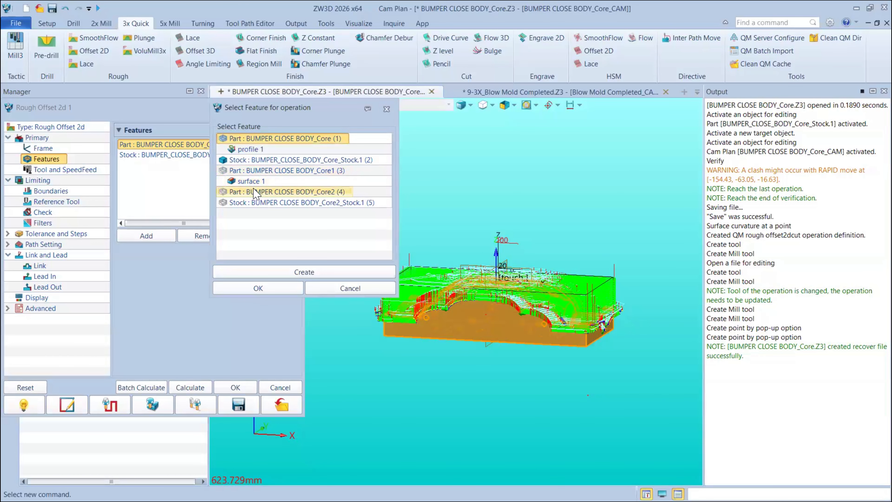
pyautogui.click(255, 171)
pyautogui.click(350, 288)
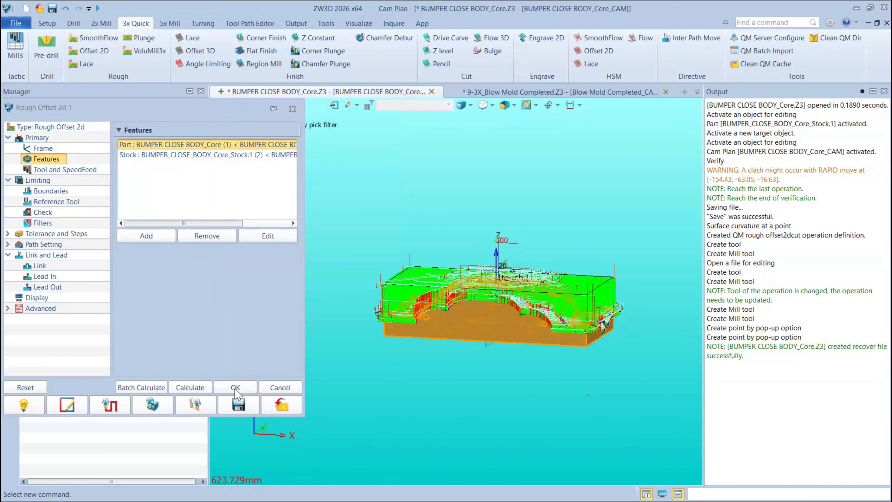
pyautogui.click(235, 388)
# Step: Start a new surface feature on part BUMPER CLOSE BODY_Core1 for the Rough Offset 2d 1 operation
pyautogui.click(49, 161)
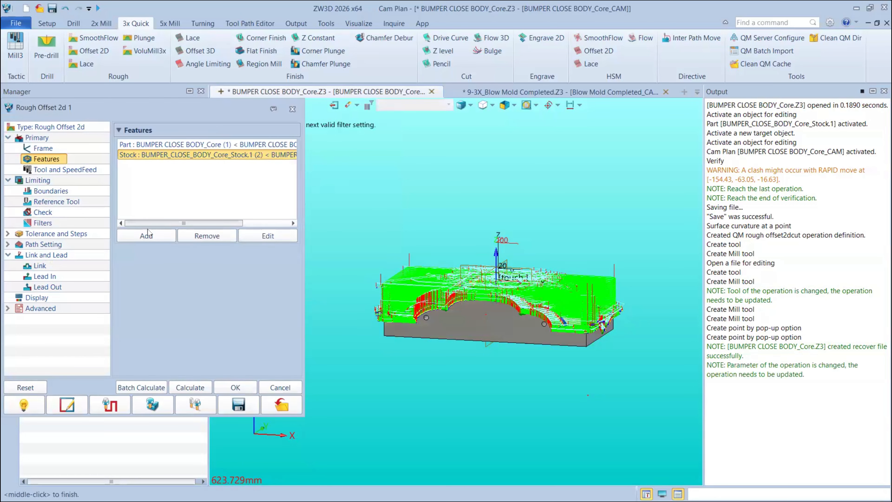
pyautogui.click(252, 170)
pyautogui.click(261, 270)
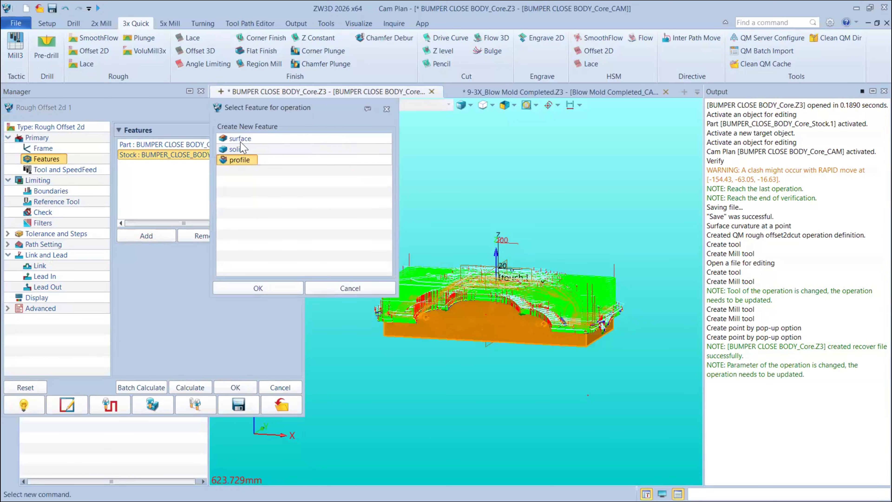
pyautogui.click(241, 139)
pyautogui.click(257, 289)
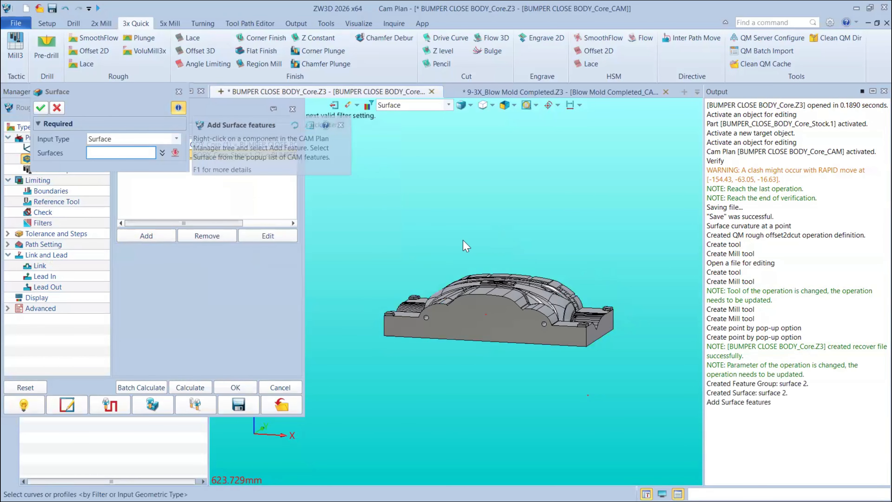
# Step: Use the long recessed face in the middle of the core as the surface and confirm the feature
pyautogui.scroll(6, 473, 295)
pyautogui.click(473, 293)
pyautogui.scroll(3, 473, 295)
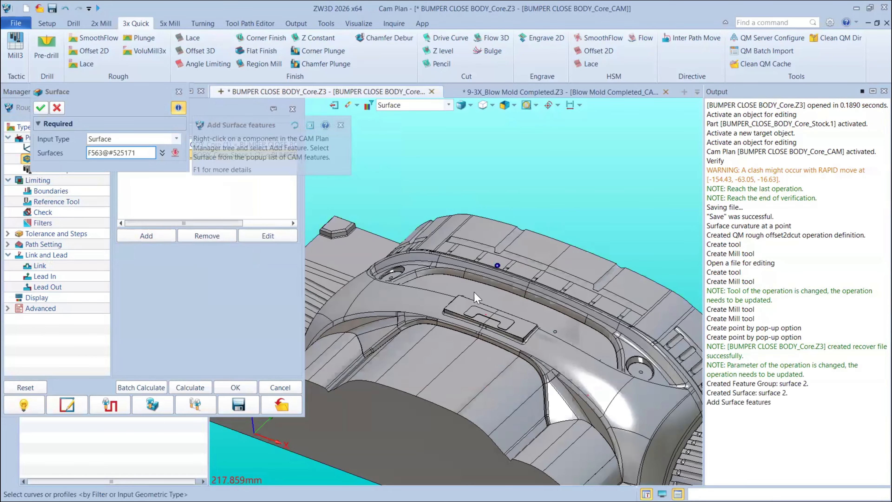
pyautogui.click(471, 296)
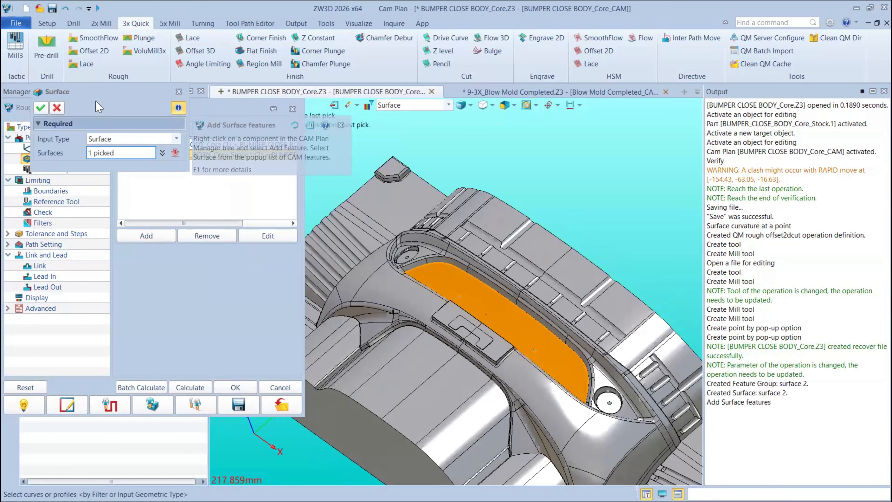
pyautogui.click(424, 147)
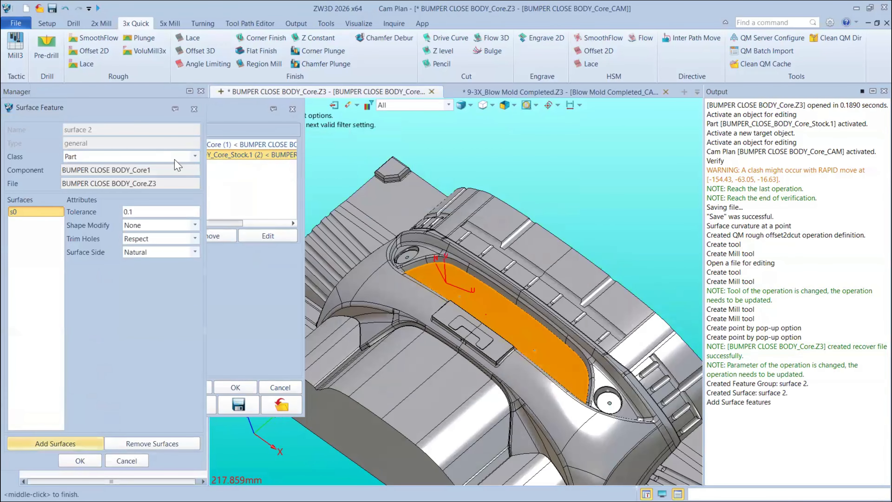
pyautogui.middleClick(41, 193)
# Step: Try the Yes option for Check all of Part in Rough Offset 2d 1 and return it to No
pyautogui.click(51, 191)
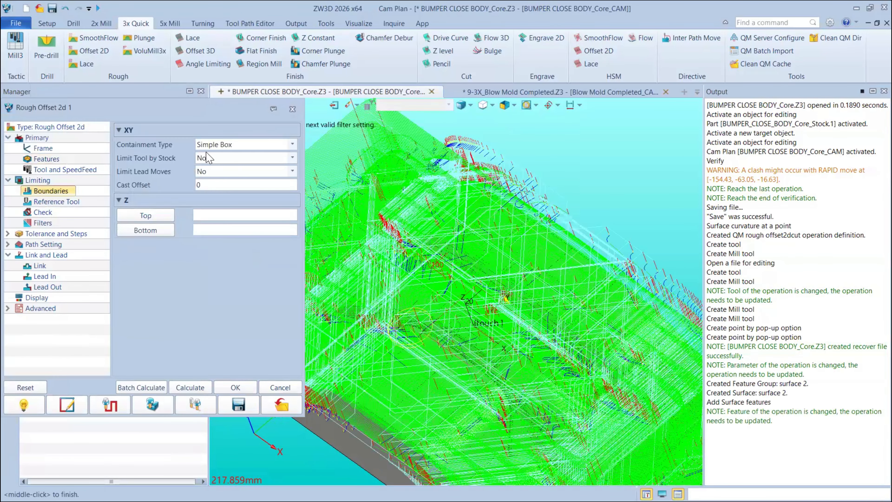
pyautogui.press('Down')
pyautogui.press('Down')
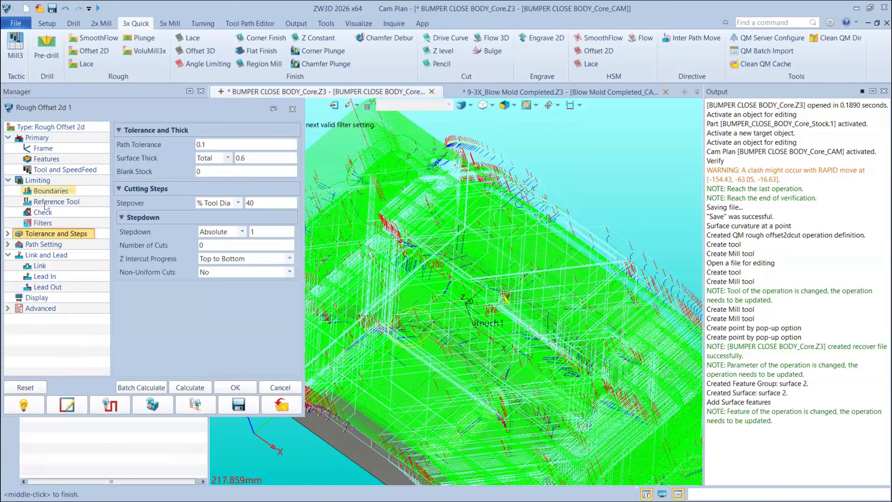
pyautogui.click(222, 146)
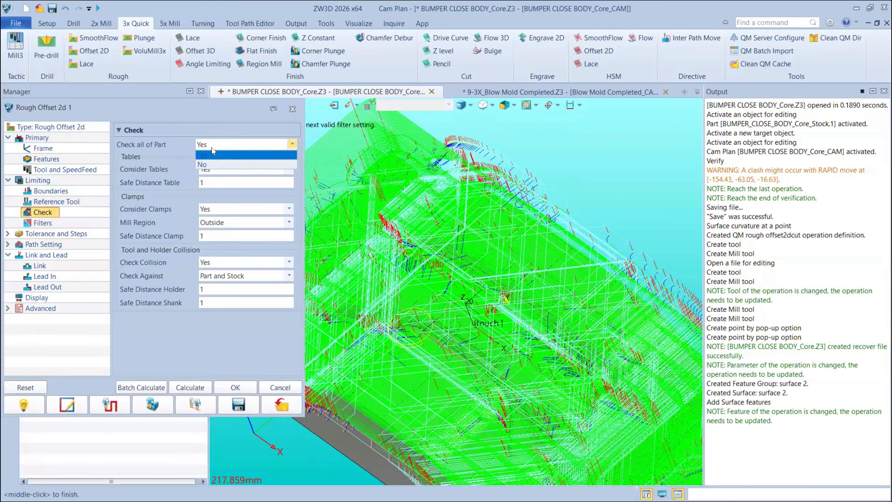
pyautogui.click(202, 164)
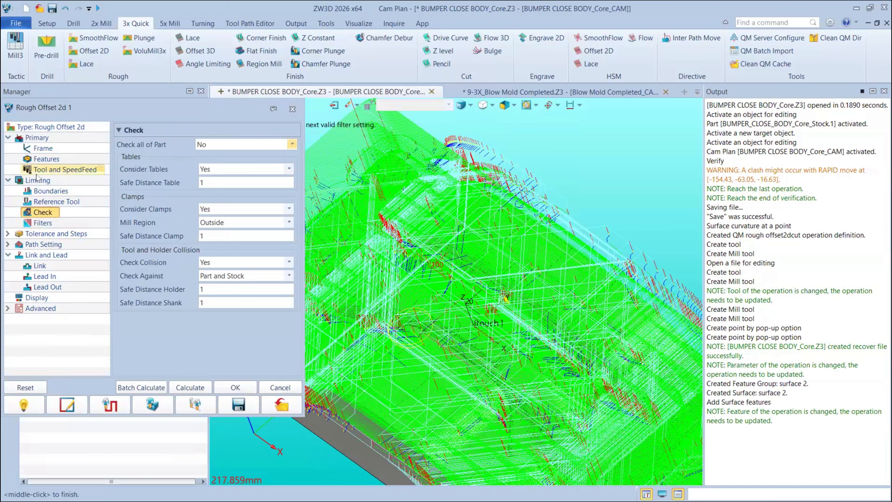
# Step: Remove surface 2 from the features of Rough Offset 2d 1
pyautogui.click(46, 159)
pyautogui.moveTo(81, 106); pyautogui.dragTo(91, 87)
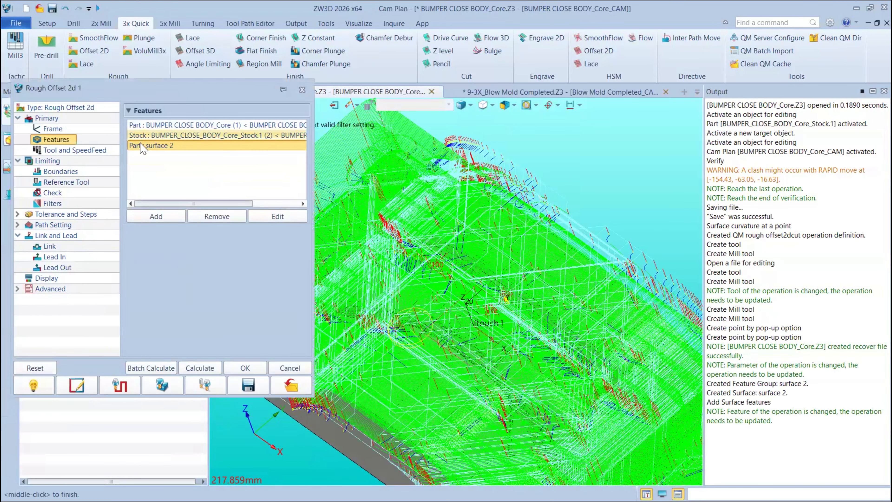
pyautogui.click(217, 216)
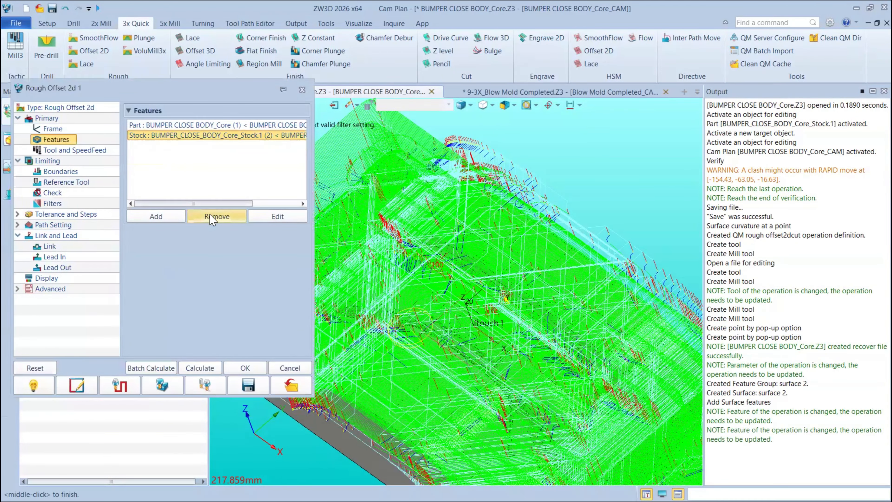
# Step: Examine the assigned part and stock of Rough Offset 2d 1 and the features available to add, without adding any
pyautogui.click(170, 125)
pyautogui.click(172, 135)
pyautogui.scroll(-4, 439, 228)
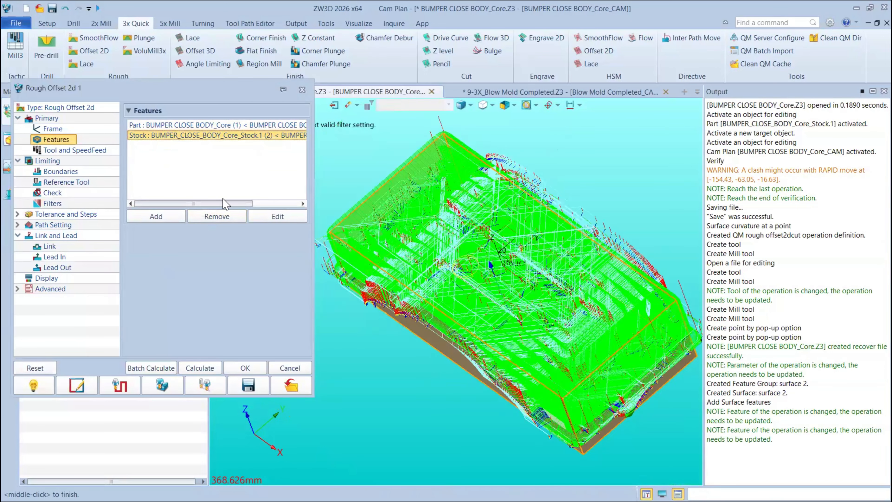
pyautogui.moveTo(415, 274)
pyautogui.mouseDown(button='right')
pyautogui.moveTo(459, 200)
pyautogui.moveTo(415, 246)
pyautogui.moveTo(411, 288)
pyautogui.mouseUp(button='right')
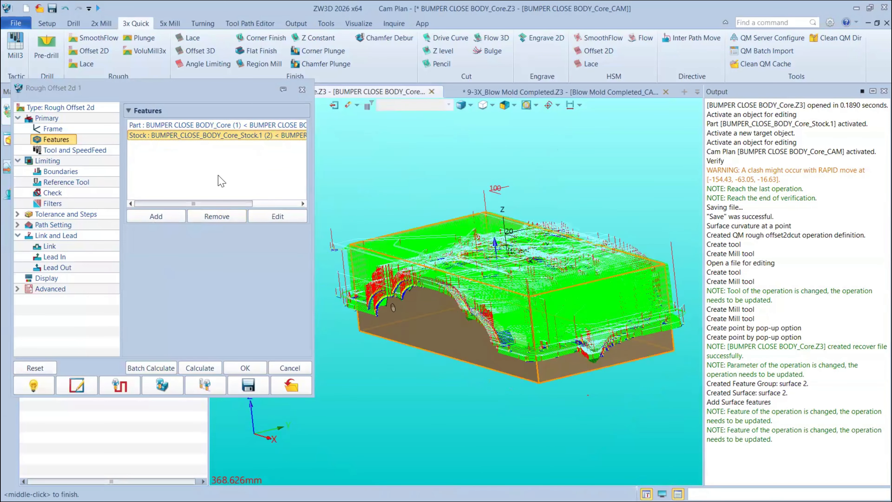
pyautogui.middleClick(243, 170)
pyautogui.click(243, 170)
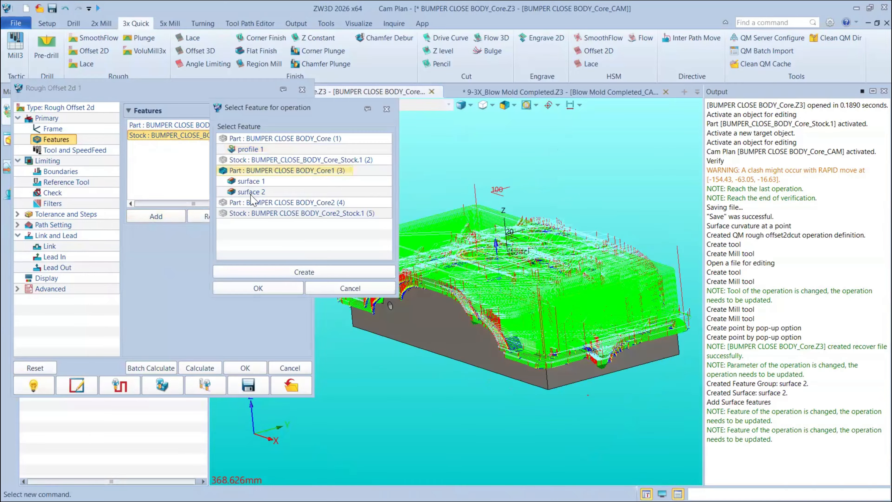
pyautogui.click(241, 215)
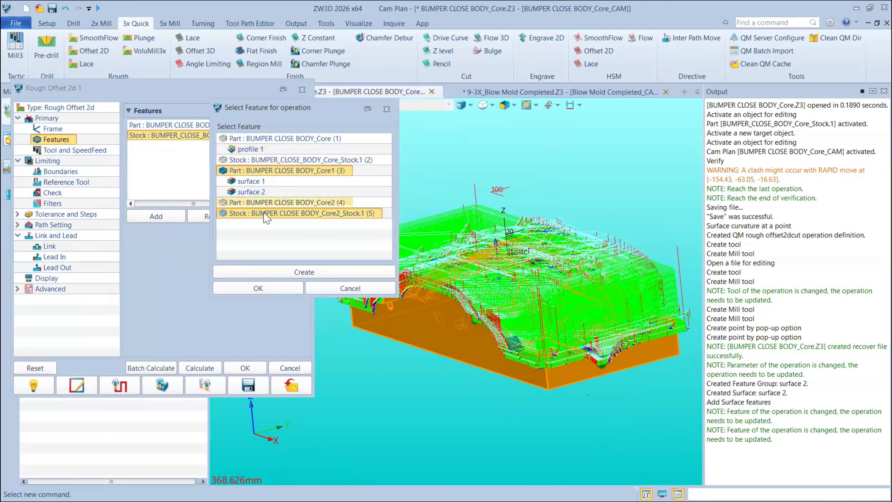
pyautogui.click(387, 110)
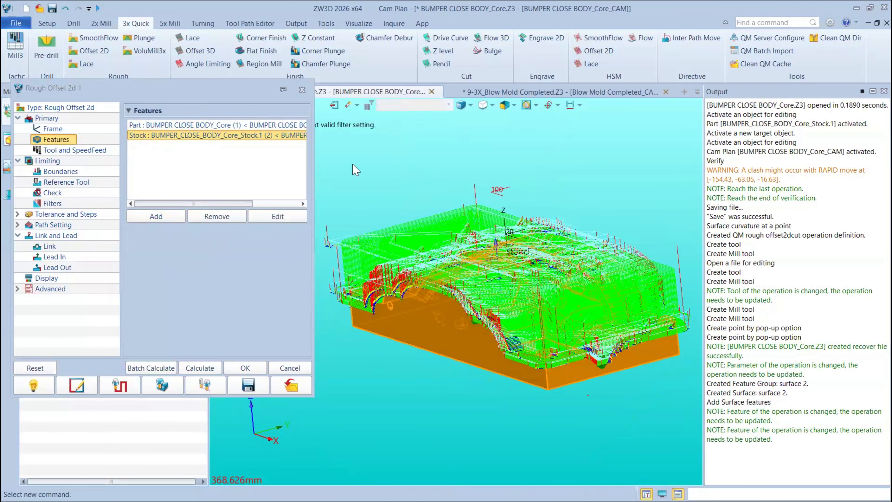
# Step: Look at the tolerance and steps and boundaries settings of Rough Offset 2d 1 and close its form
pyautogui.click(73, 215)
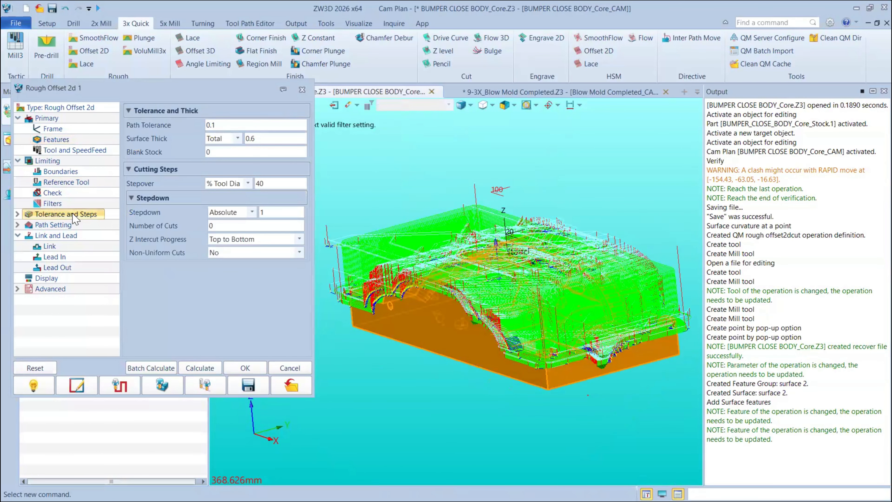
pyautogui.click(60, 172)
pyautogui.click(302, 89)
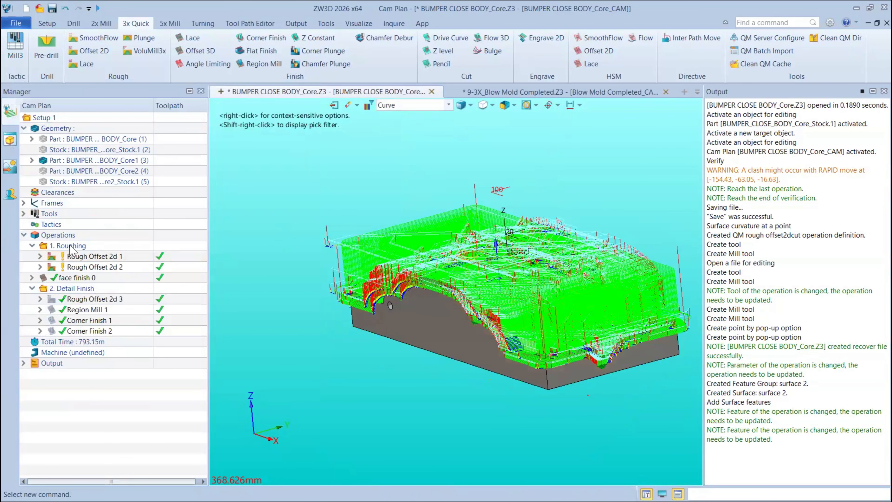
# Step: Switch to the 9-3X_Blow Mold Completed document and show its CAM plan tree
pyautogui.click(527, 105)
pyautogui.click(532, 92)
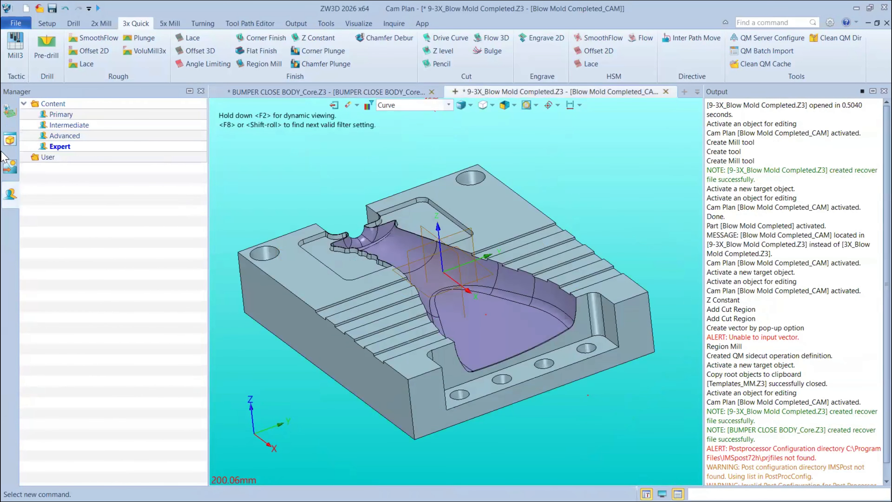
pyautogui.click(23, 160)
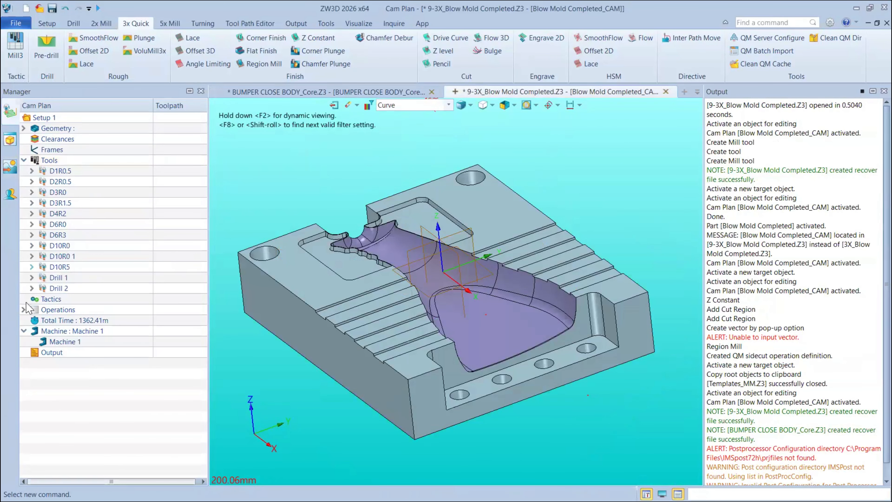
# Step: Expand the operations list and its Finishing folder in the blow mold CAM plan
pyautogui.click(23, 310)
pyautogui.scroll(-1, 39, 404)
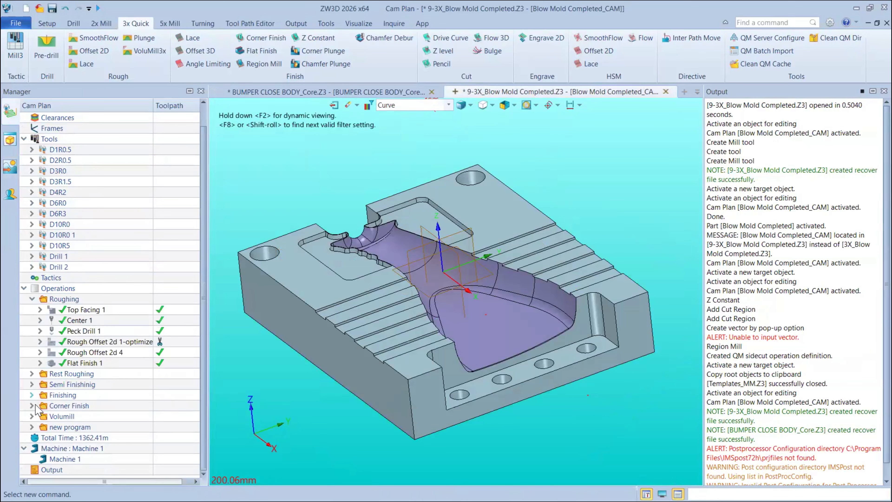
pyautogui.doubleClick(58, 395)
pyautogui.scroll(-2, 55, 404)
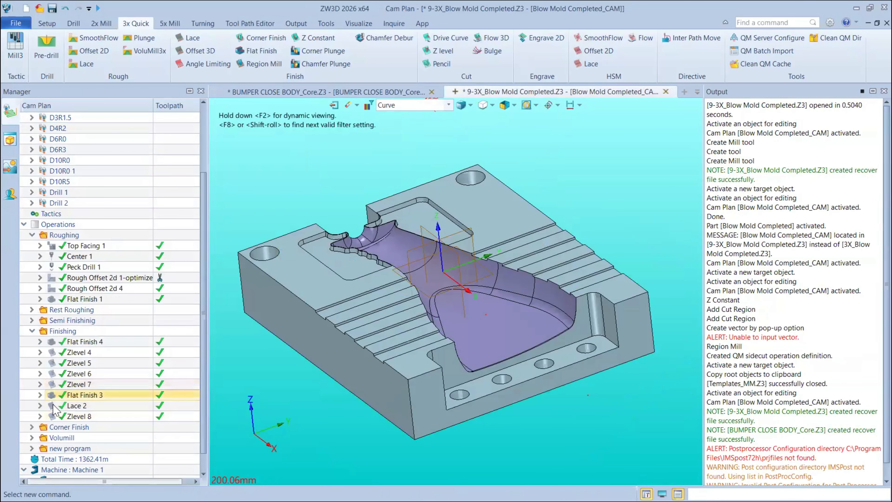
# Step: Examine the path, check and filter settings of the Lace 2 finishing operation and close its form
pyautogui.doubleClick(60, 409)
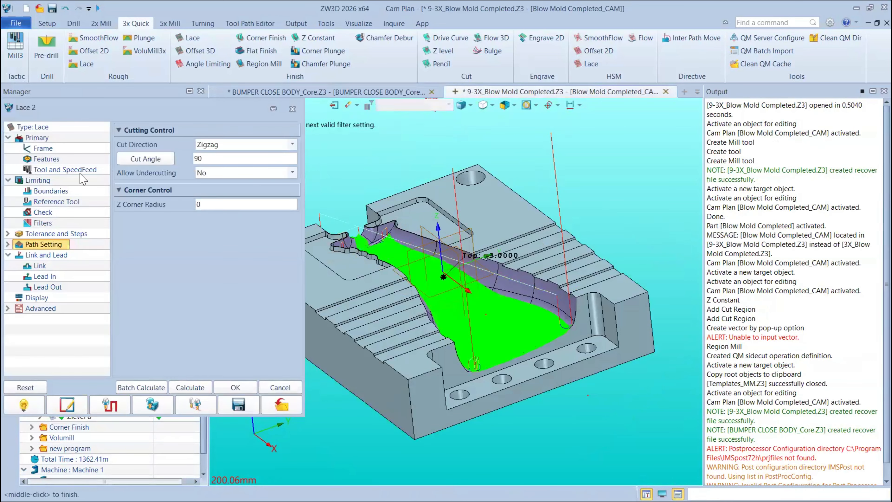
pyautogui.click(43, 212)
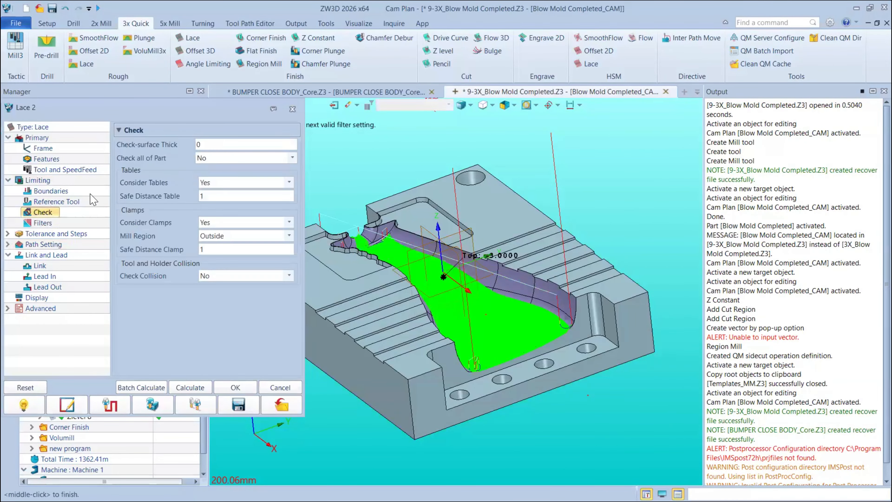
pyautogui.click(42, 223)
pyautogui.click(292, 109)
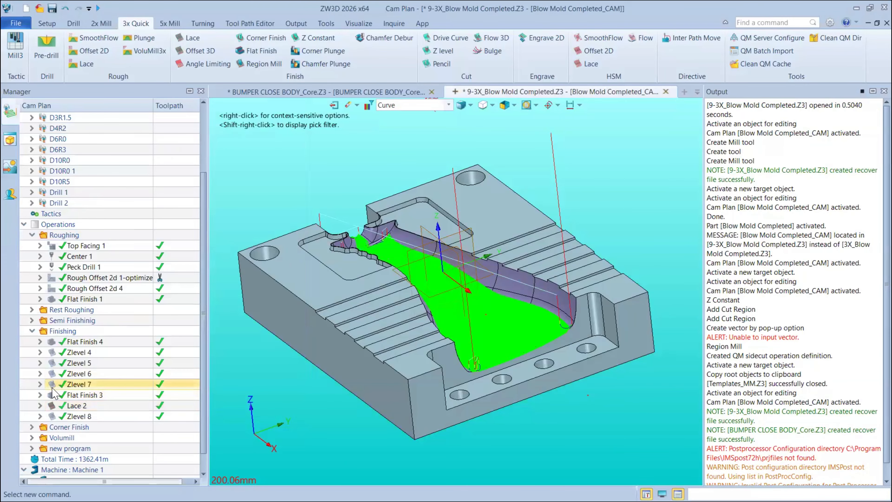
pyautogui.doubleClick(77, 407)
pyautogui.press('Escape')
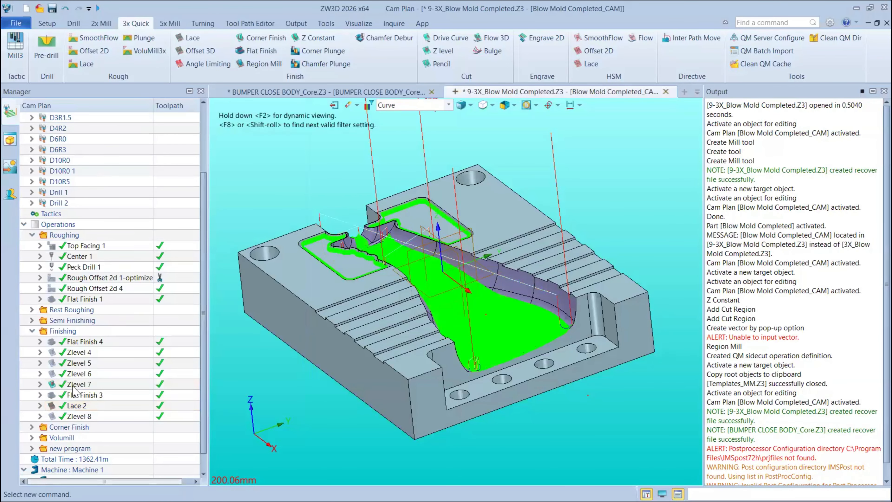
# Step: Examine the check settings of the Zlevel 7 operation, including Check all of Part, and close its form
pyautogui.doubleClick(72, 385)
pyautogui.click(42, 212)
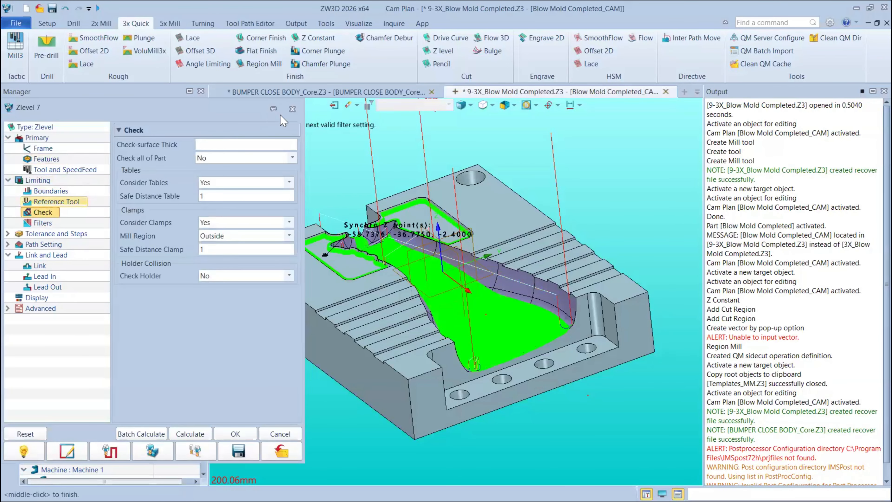
pyautogui.click(292, 109)
# Step: Inspect the finishing toolpaths in the cavity, then examine the Check all of Part setting of Lace 2 and close its form
pyautogui.scroll(6, 343, 250)
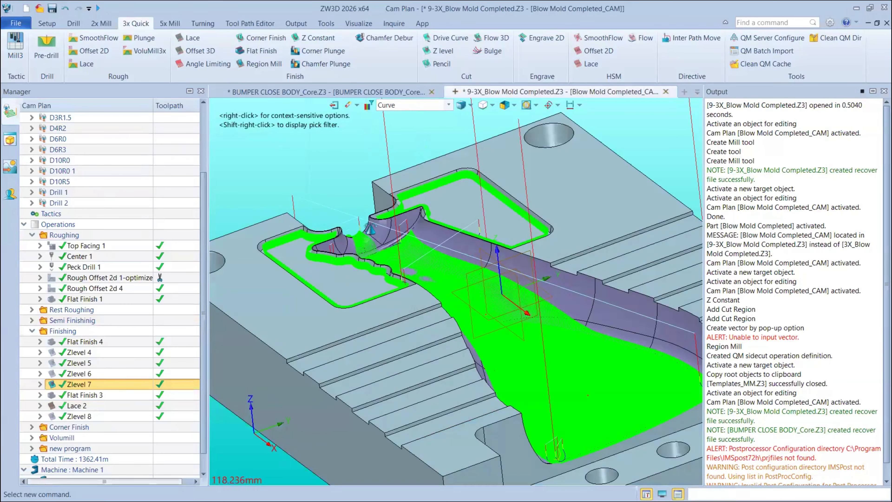
pyautogui.scroll(-4, 410, 231)
pyautogui.moveTo(410, 230); pyautogui.dragTo(352, 246, button='right')
pyautogui.scroll(4, 481, 203)
pyautogui.moveTo(50, 382); pyautogui.dragTo(246, 158, button='right')
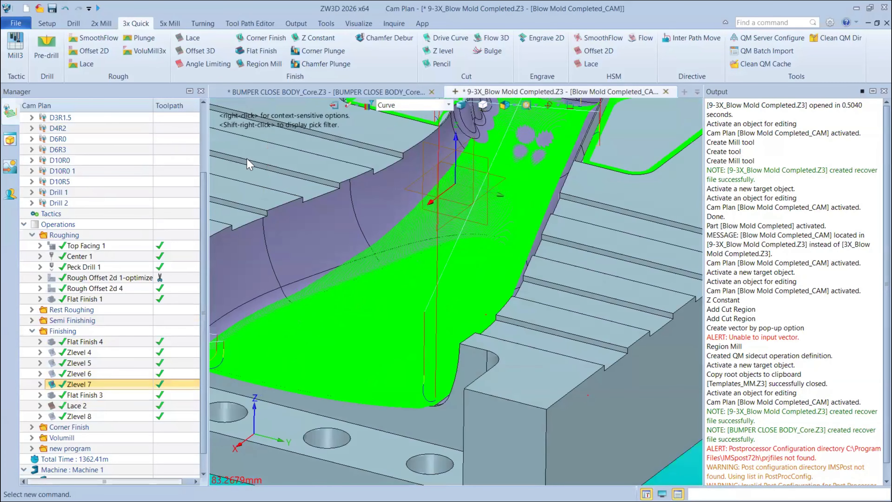
pyautogui.scroll(-3, 404, 275)
pyautogui.doubleClick(72, 406)
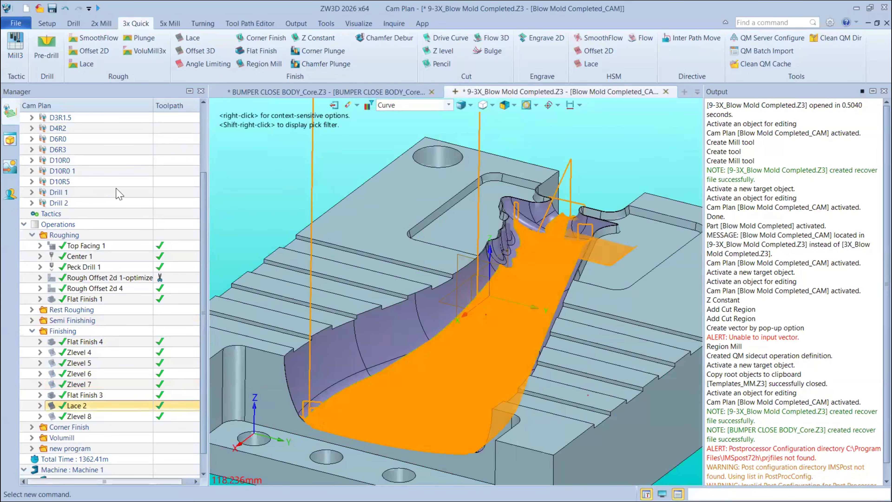
pyautogui.click(43, 213)
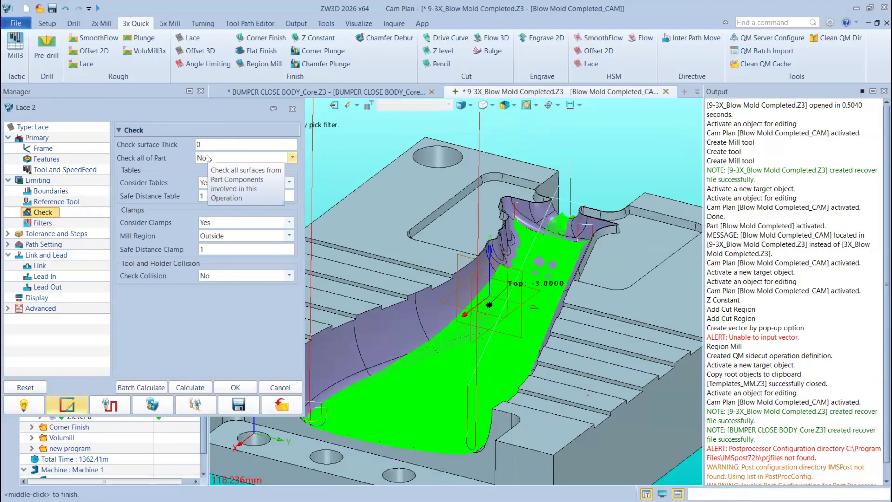
pyautogui.click(292, 109)
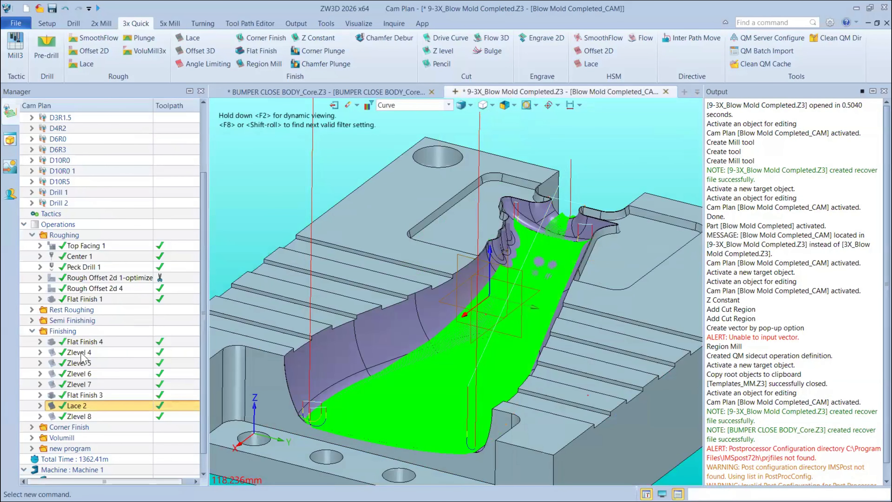
# Step: Open profile 4 from the features of Lace 2 and review its class options, keeping Contain
pyautogui.click(40, 405)
pyautogui.scroll(-1, 94, 413)
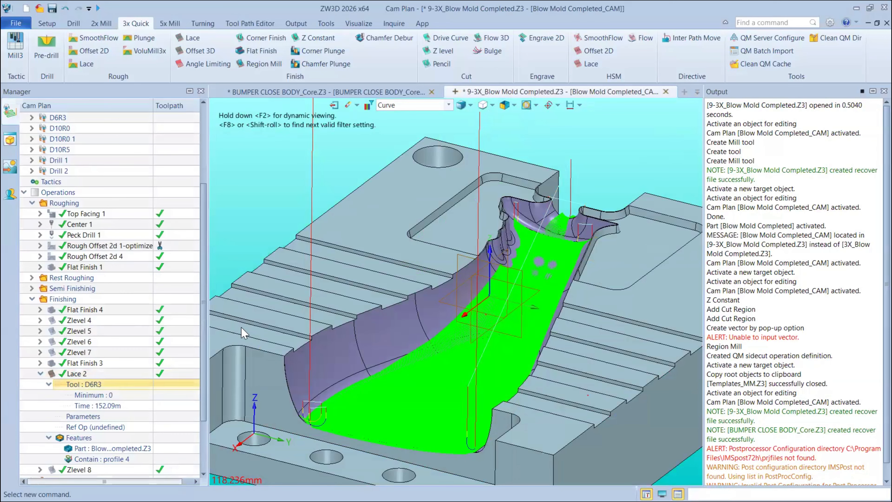
pyautogui.scroll(-2, 97, 410)
pyautogui.click(97, 408)
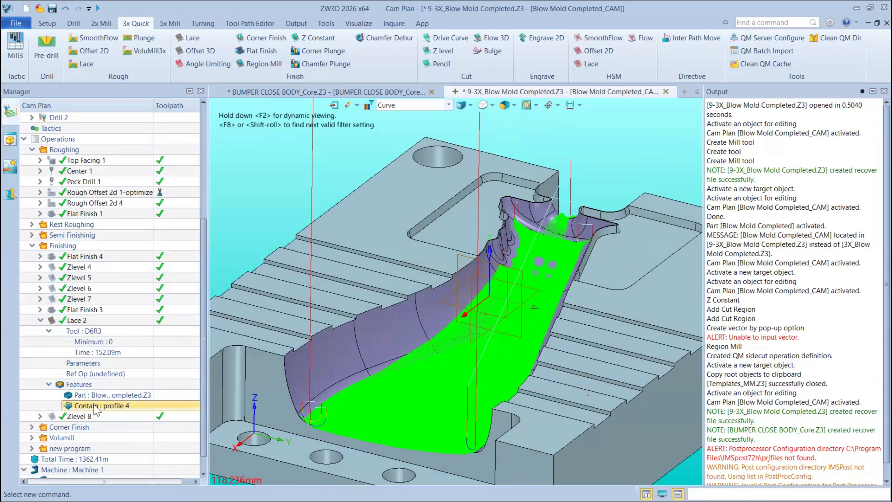
pyautogui.doubleClick(210, 101)
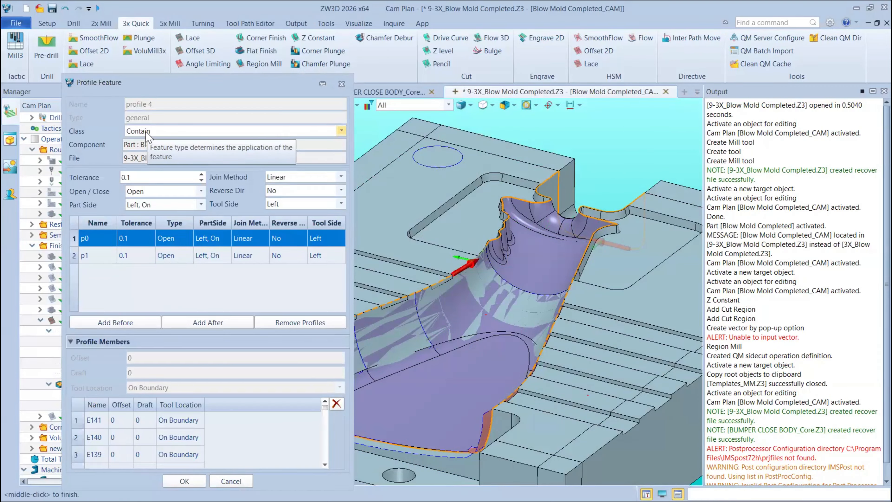
pyautogui.click(146, 133)
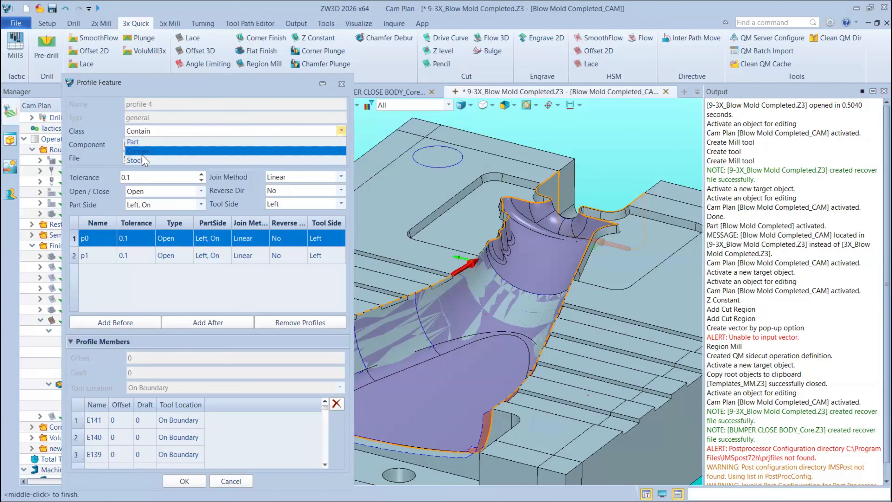
pyautogui.click(142, 154)
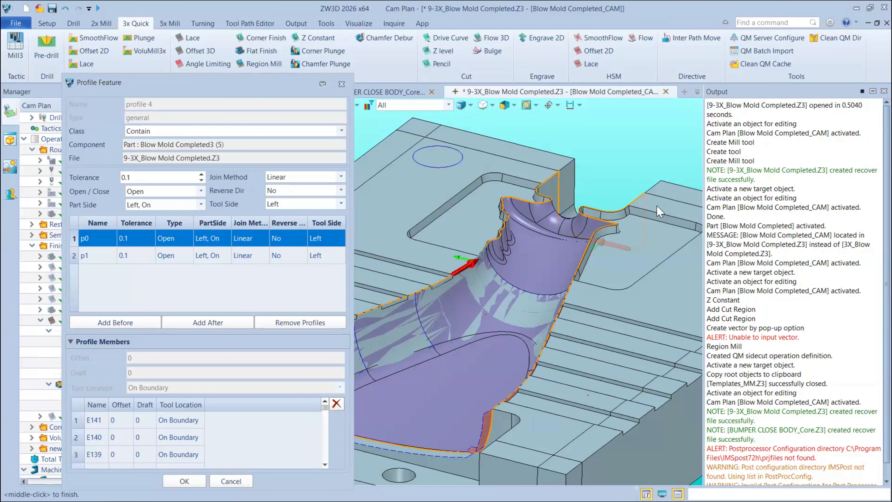
# Step: Examine the containment boundary of profile 4 around the bottle cavity and accept the profile form
pyautogui.scroll(-3, 660, 219)
pyautogui.scroll(8, 532, 152)
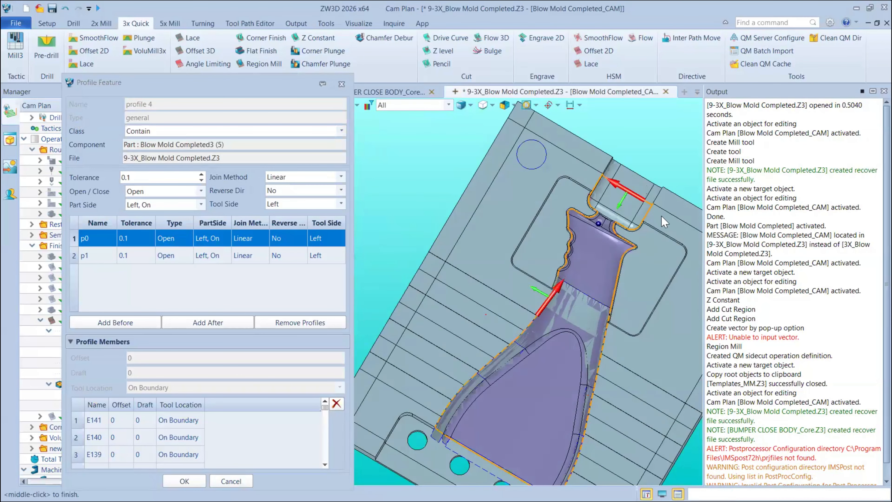
pyautogui.moveTo(646, 262); pyautogui.dragTo(502, 281, button='right')
pyautogui.scroll(-3, 503, 281)
pyautogui.moveTo(502, 281); pyautogui.dragTo(527, 152, button='middle')
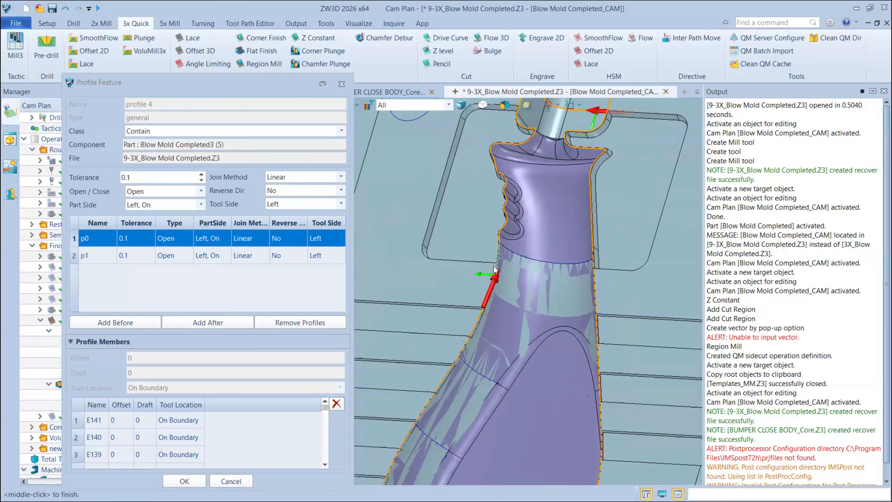
pyautogui.scroll(-3, 519, 153)
pyautogui.scroll(2, 477, 352)
pyautogui.scroll(5, 515, 334)
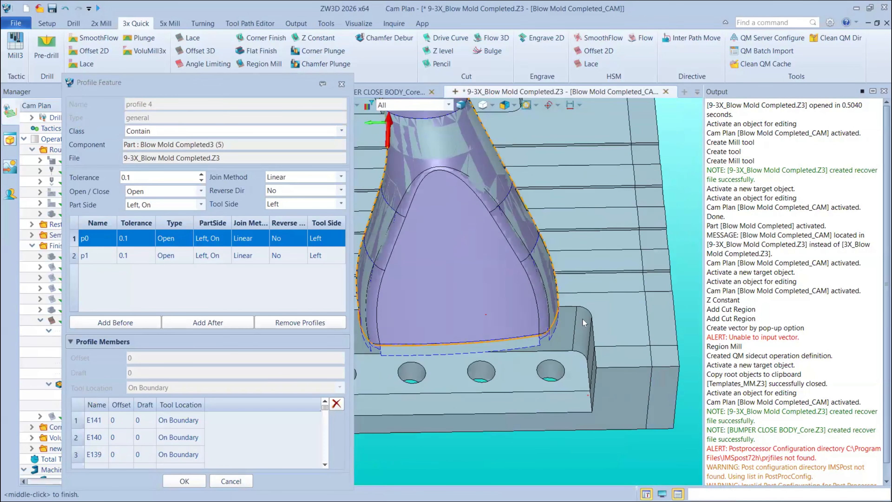
pyautogui.scroll(-4, 582, 320)
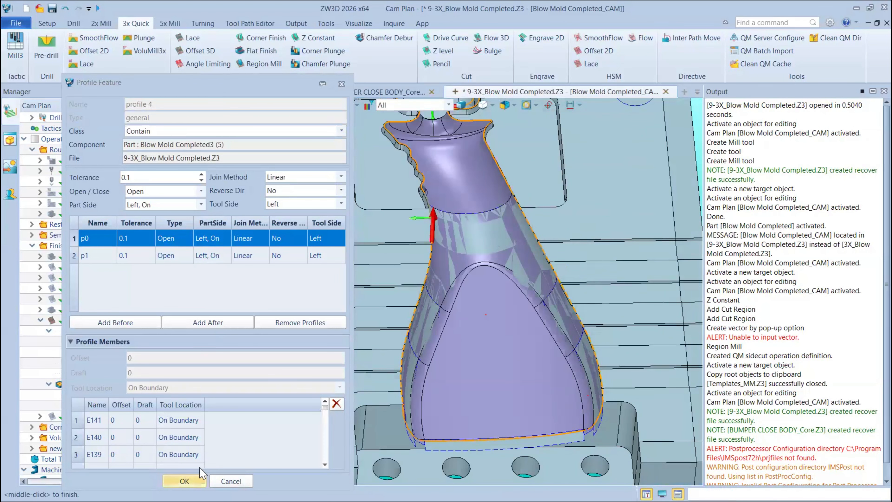
pyautogui.click(184, 481)
# Step: Inspect the Lace 2 toolpath near the steep walls, review its angle range filter, and close the form
pyautogui.moveTo(433, 308); pyautogui.dragTo(484, 222, button='middle')
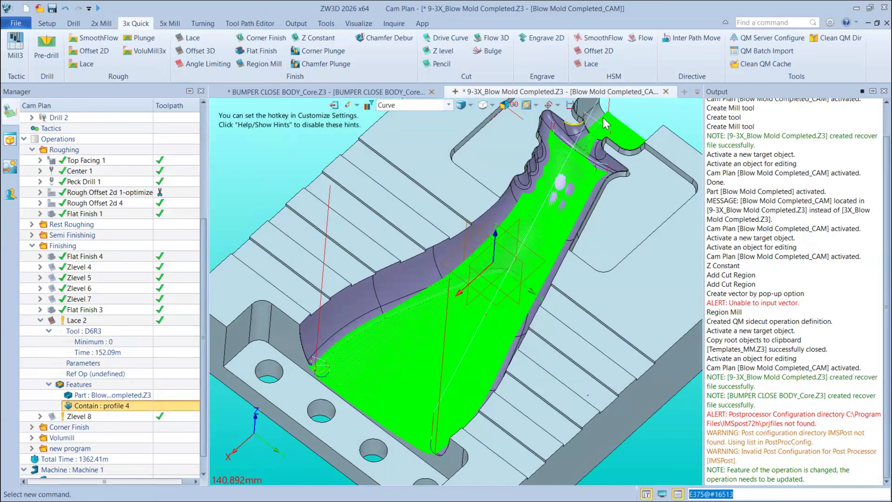
pyautogui.scroll(5, 485, 221)
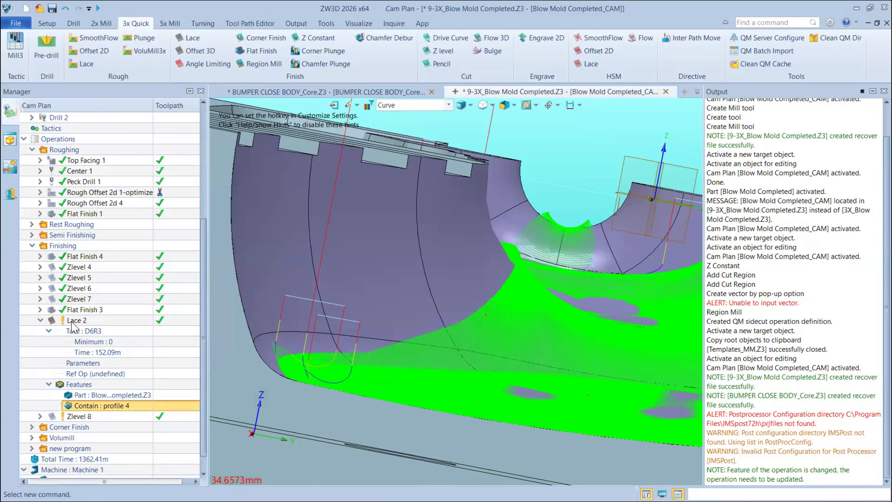
pyautogui.click(72, 321)
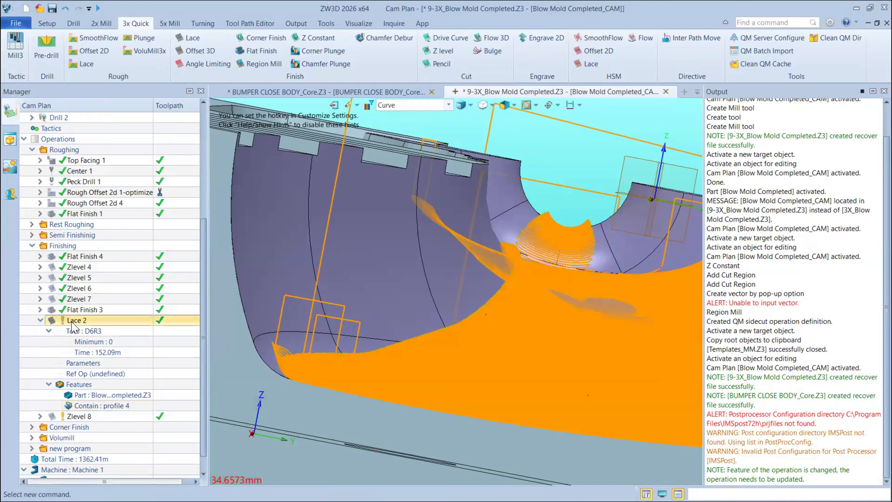
pyautogui.doubleClick(75, 319)
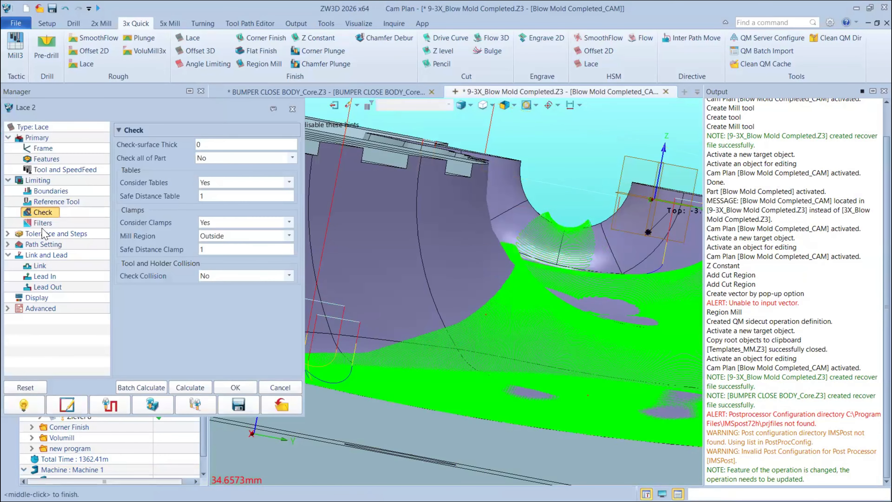
pyautogui.click(43, 223)
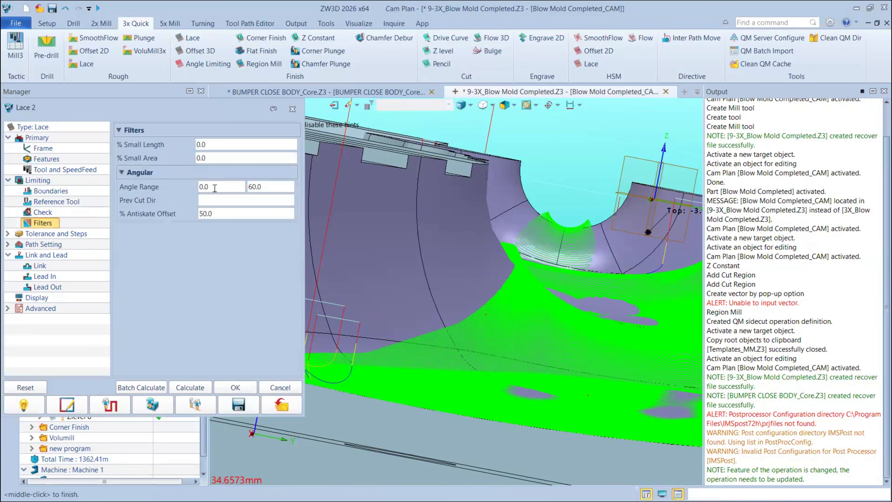
pyautogui.moveTo(265, 187); pyautogui.dragTo(138, 199)
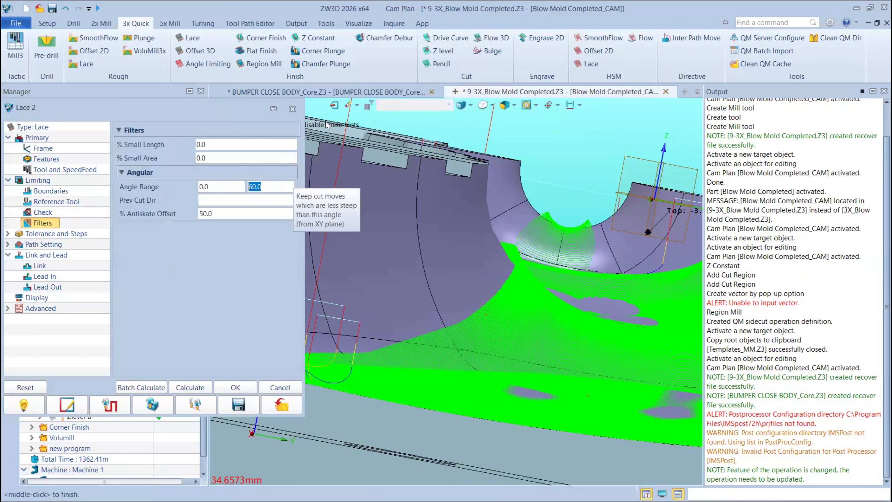
pyautogui.click(299, 109)
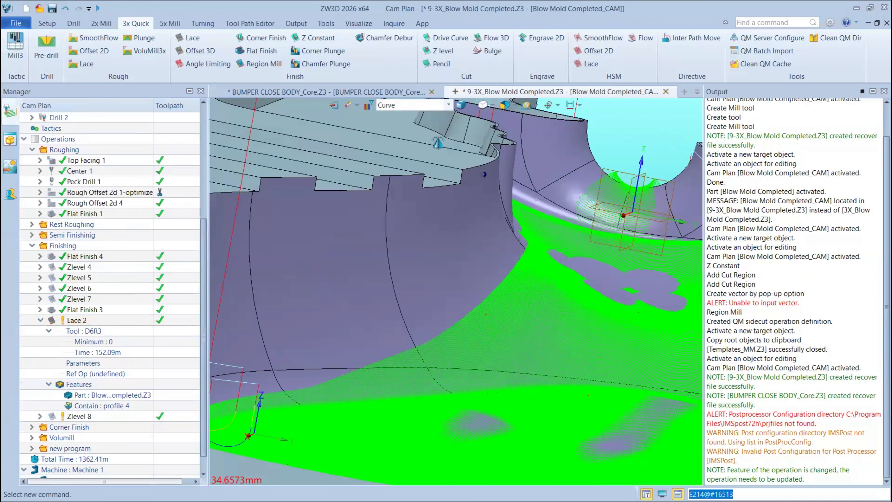
# Step: Inspect the Lace 2 toolpath across the cavity and show the part and profile 4 assigned as its features
pyautogui.moveTo(504, 152); pyautogui.dragTo(538, 159, button='right')
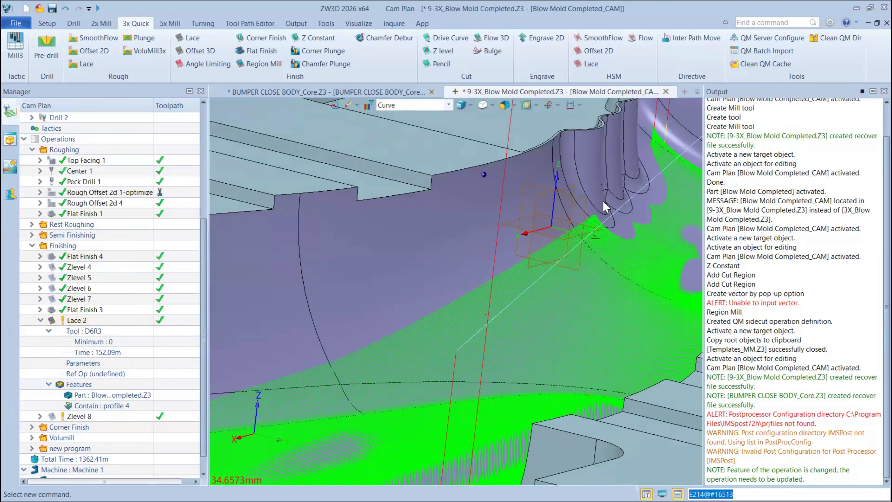
pyautogui.moveTo(611, 164); pyautogui.dragTo(557, 182, button='right')
pyautogui.moveTo(610, 171); pyautogui.dragTo(421, 211, button='right')
pyautogui.scroll(-8, 456, 181)
pyautogui.moveTo(486, 185); pyautogui.dragTo(453, 181, button='right')
pyautogui.scroll(-2, 467, 190)
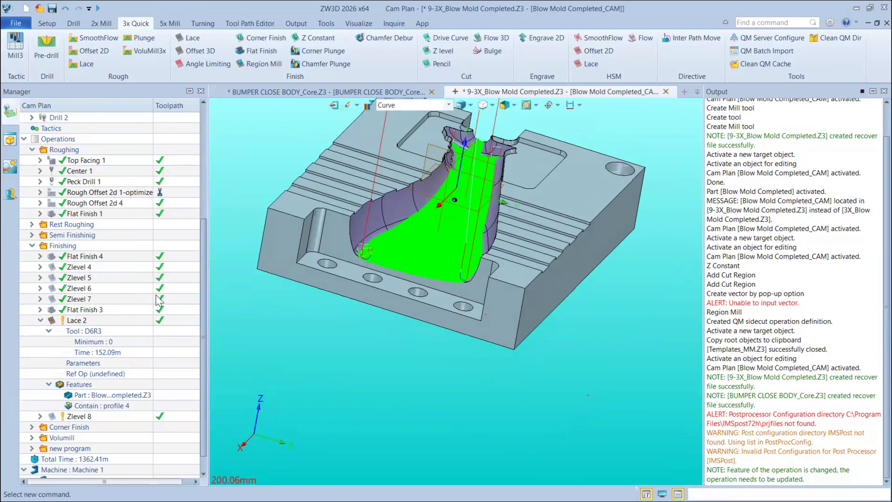
pyautogui.doubleClick(77, 320)
pyautogui.click(45, 159)
pyautogui.click(155, 155)
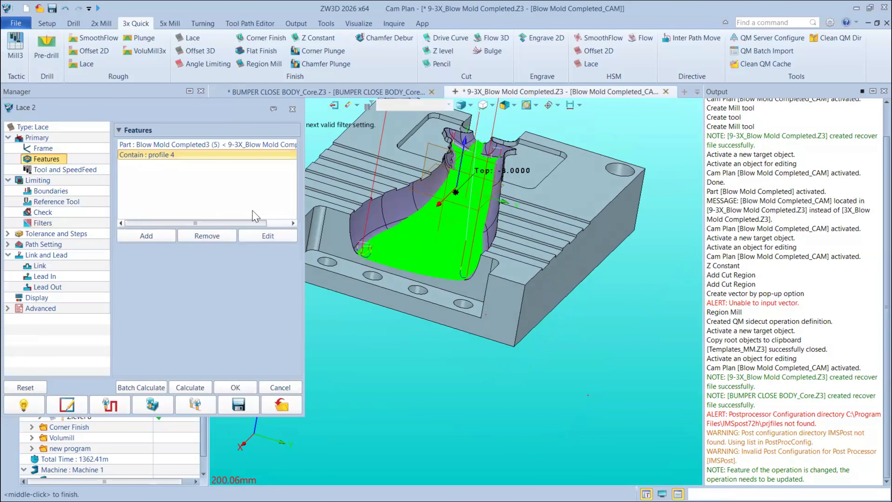
pyautogui.moveTo(553, 205); pyautogui.dragTo(576, 255, button='middle')
pyautogui.moveTo(576, 256); pyautogui.dragTo(577, 275, button='right')
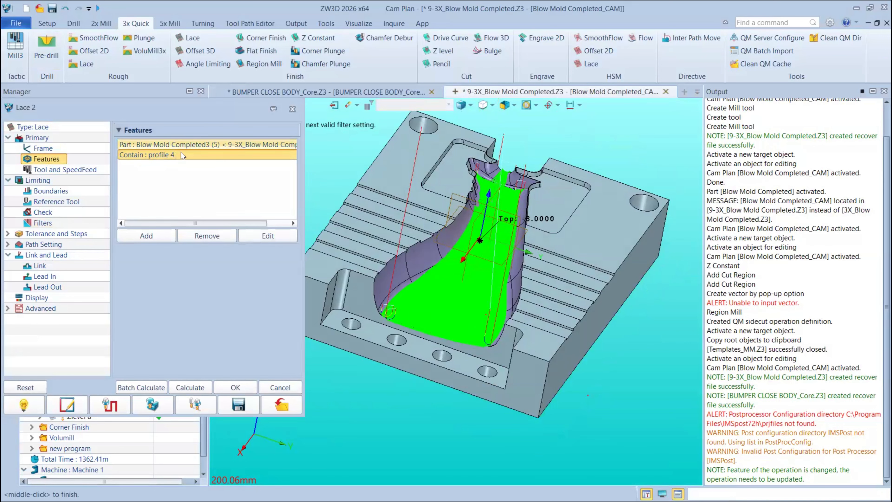
# Step: Open profile 4 for editing from the Lace 2 features and close its form without changes
pyautogui.click(267, 236)
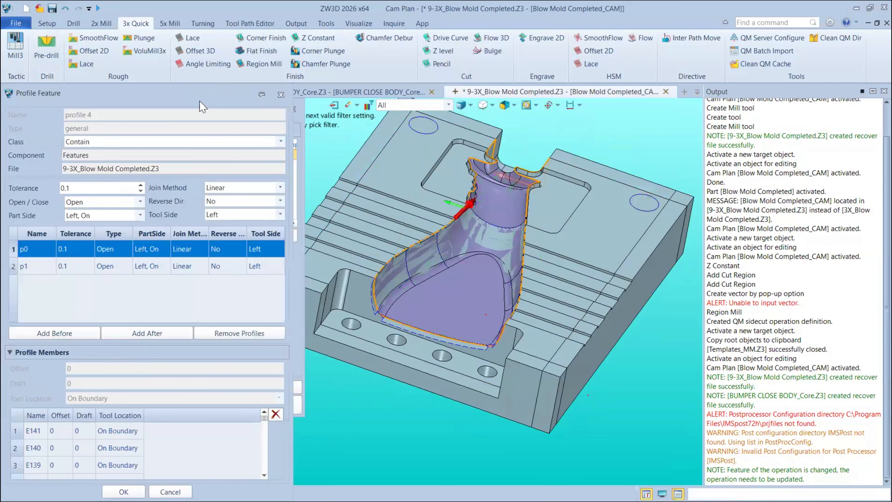
pyautogui.moveTo(157, 96); pyautogui.dragTo(202, 82)
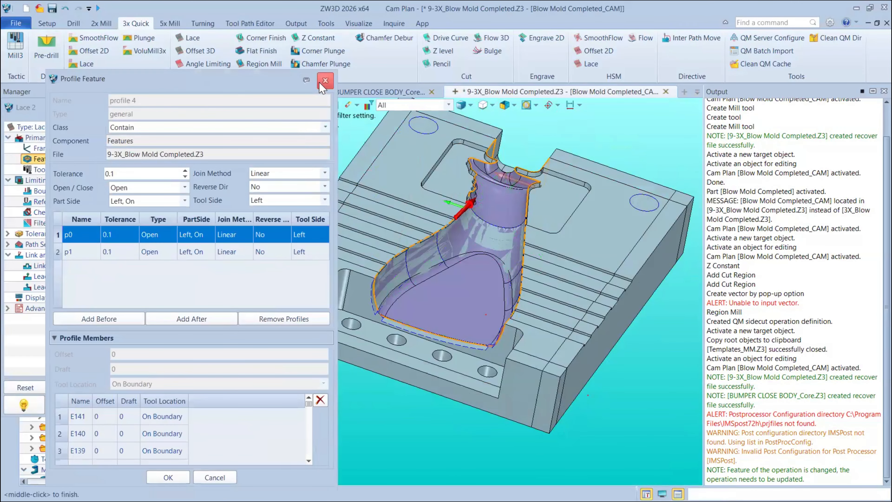
pyautogui.click(321, 84)
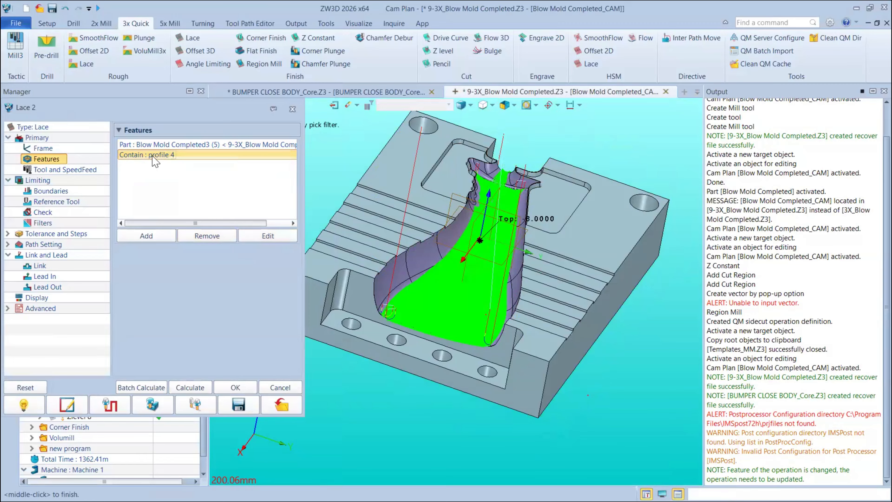
# Step: Start creating a new surface feature on the part Blow Mold Completed (1) for the Lace 2 operation
pyautogui.click(242, 235)
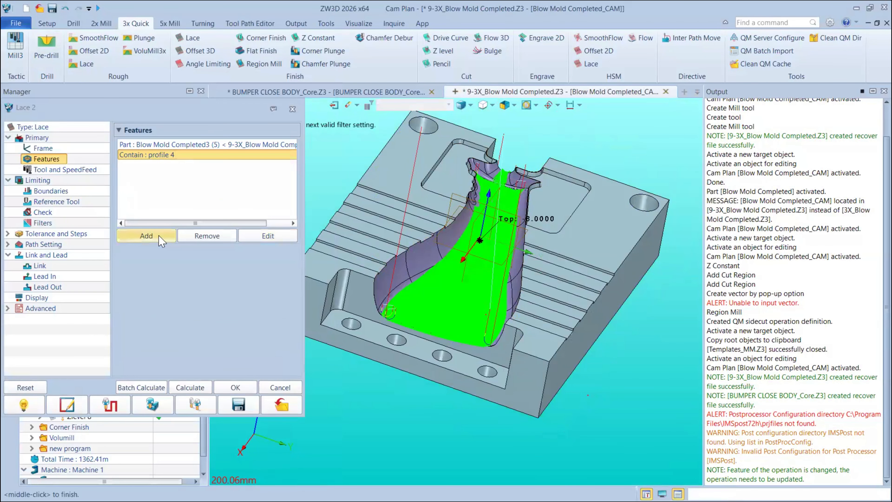
pyautogui.click(158, 236)
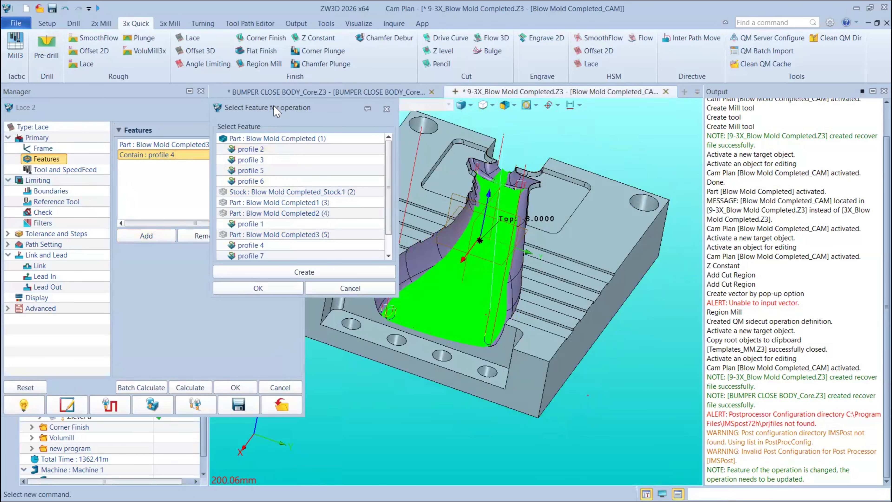
pyautogui.moveTo(277, 108); pyautogui.dragTo(246, 93)
pyautogui.moveTo(359, 180); pyautogui.dragTo(358, 203)
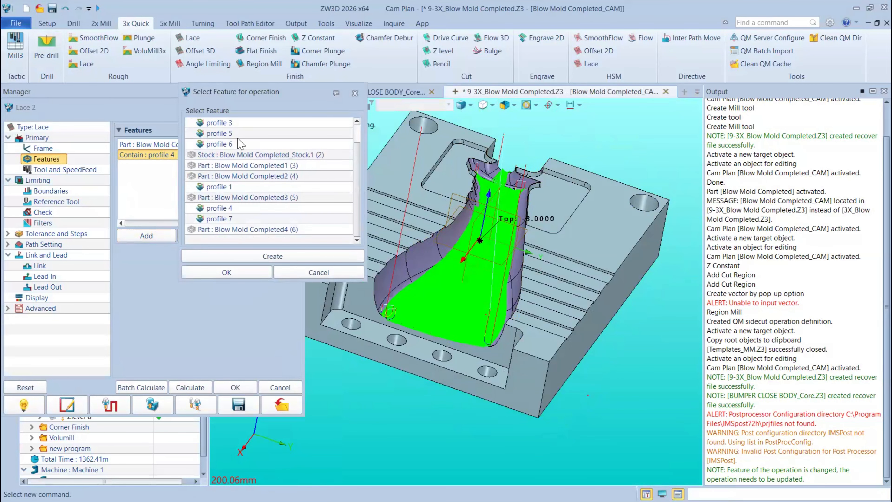
pyautogui.scroll(2, 253, 176)
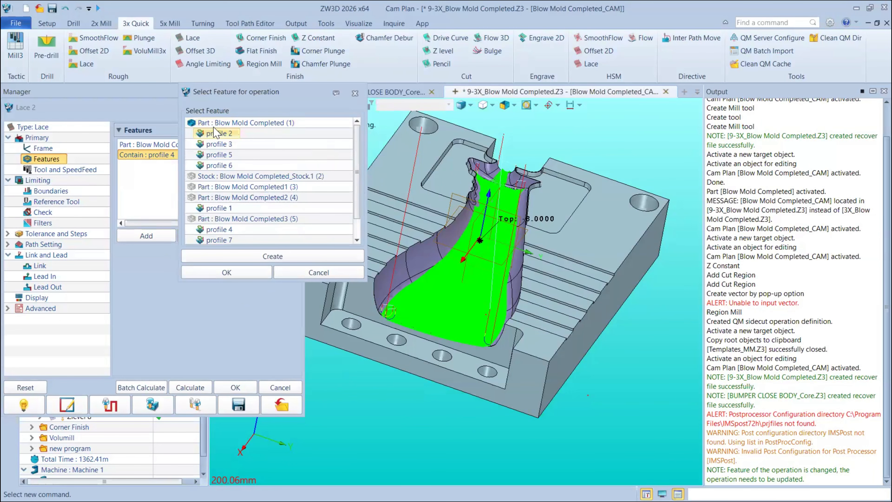
pyautogui.click(215, 134)
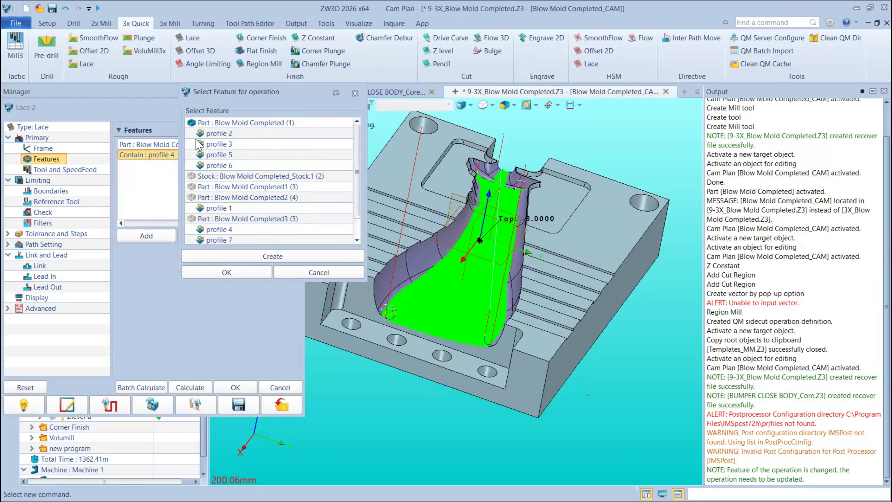
pyautogui.click(250, 256)
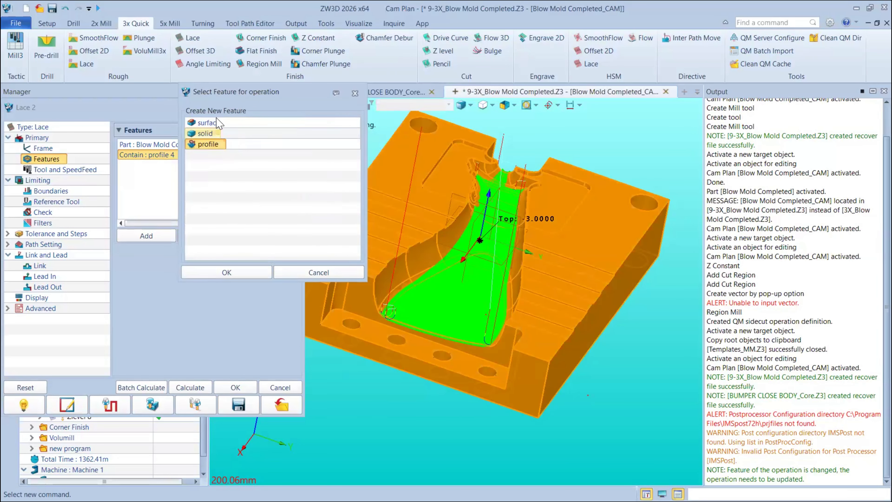
pyautogui.click(207, 123)
pyautogui.click(227, 272)
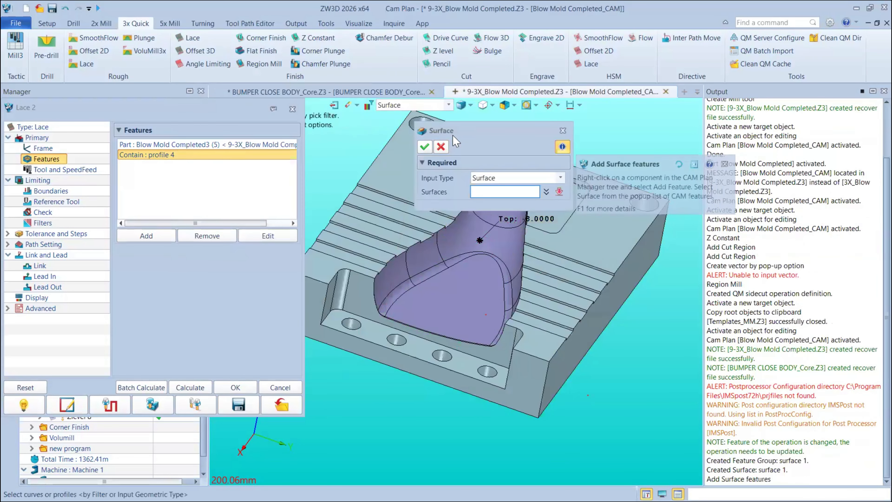
# Step: Pick the mold's flat top face beside the bottle neck as the surface and accept it as a Contain feature
pyautogui.click(421, 198)
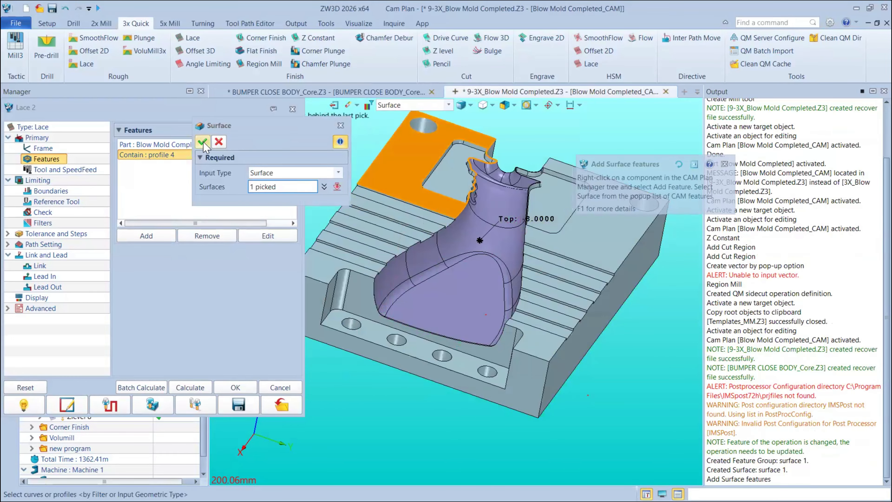
pyautogui.click(203, 141)
pyautogui.click(101, 157)
pyautogui.click(93, 173)
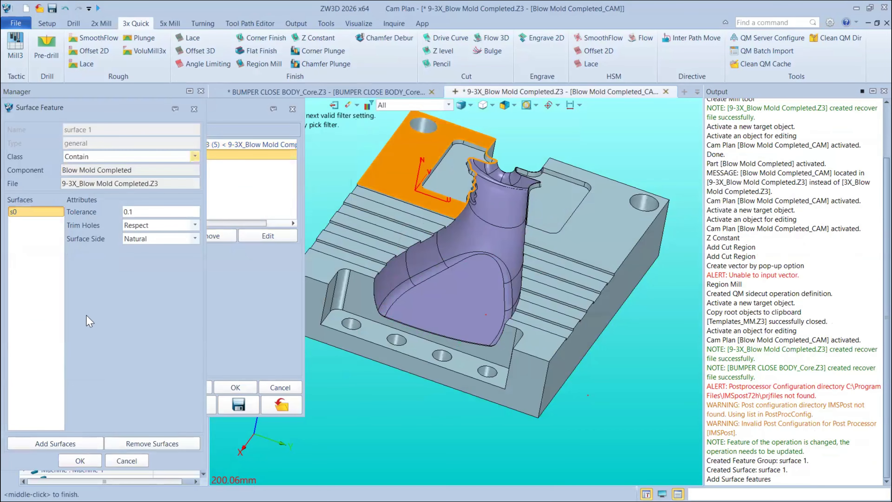
pyautogui.click(66, 459)
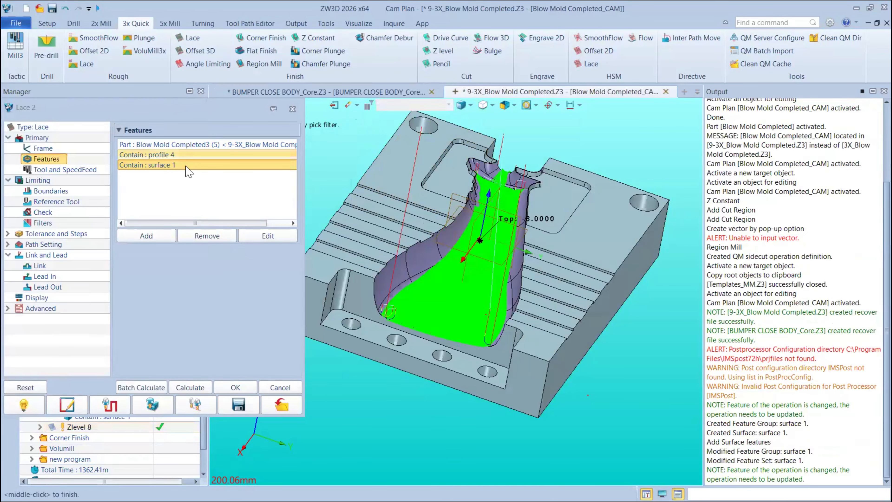
# Step: Remove the surface 1 containment from the Lace 2 features
pyautogui.click(186, 166)
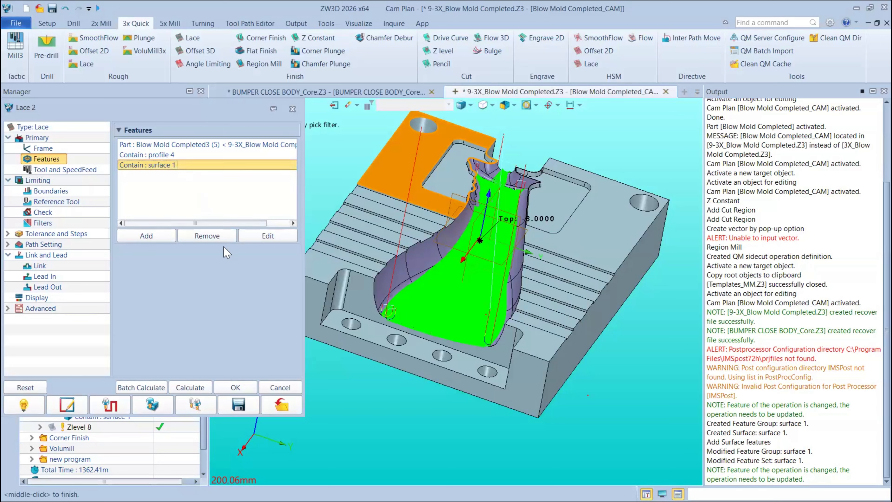
pyautogui.click(207, 236)
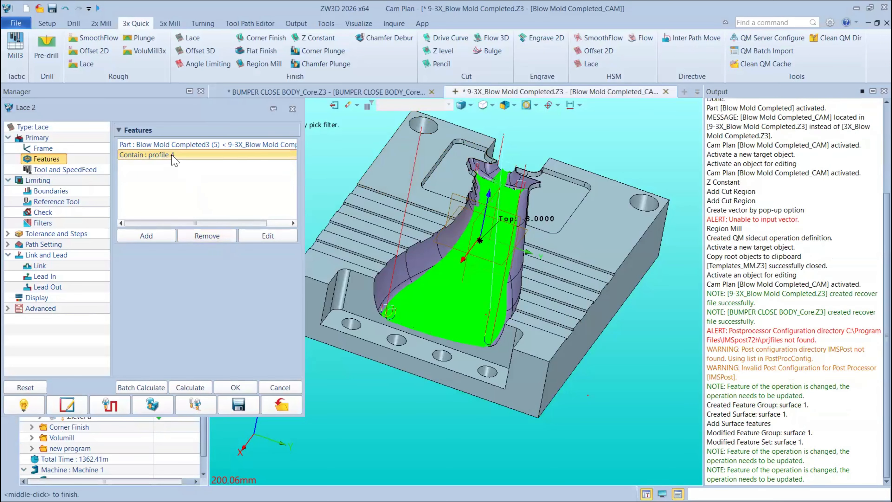
# Step: Review the surface and profile types for a new feature on Blow Mold Completed (1), cancel the selection, and close the Lace 2 form
pyautogui.click(145, 234)
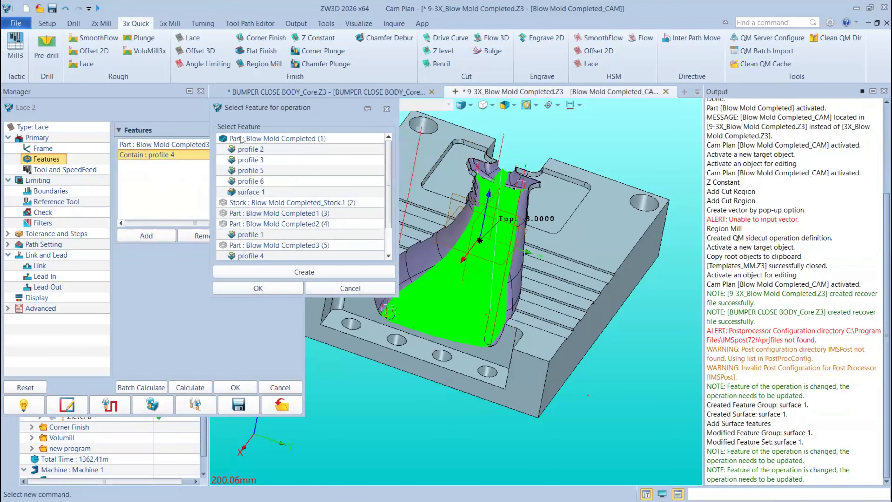
pyautogui.click(241, 137)
pyautogui.click(256, 272)
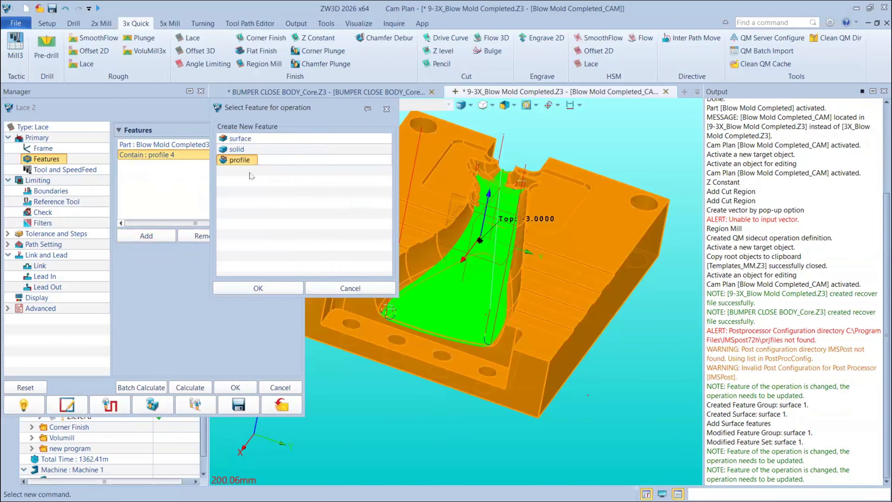
pyautogui.click(245, 140)
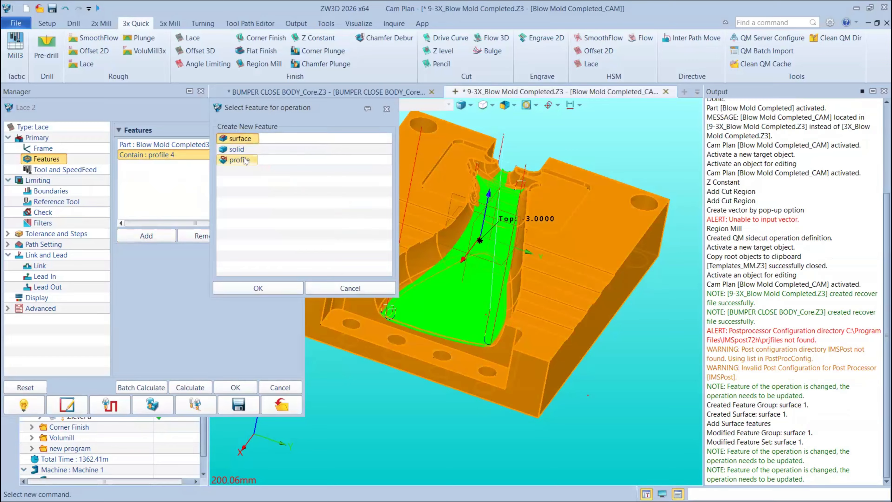
pyautogui.click(245, 160)
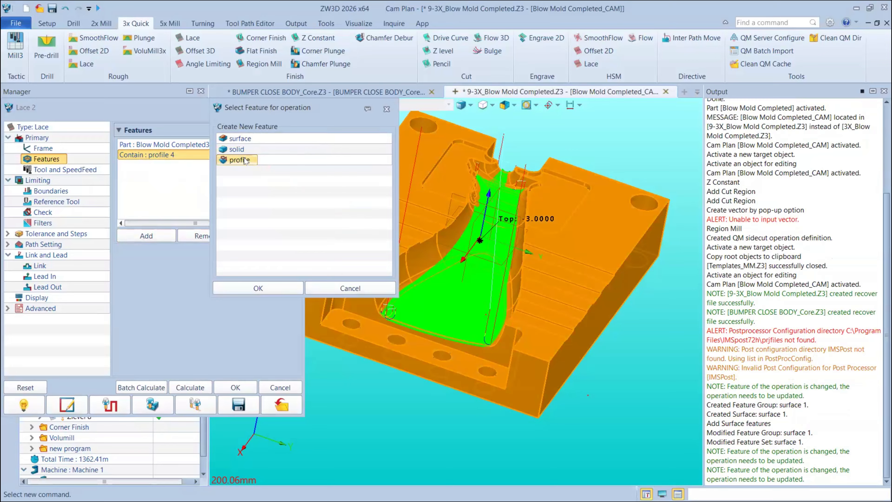
pyautogui.click(393, 110)
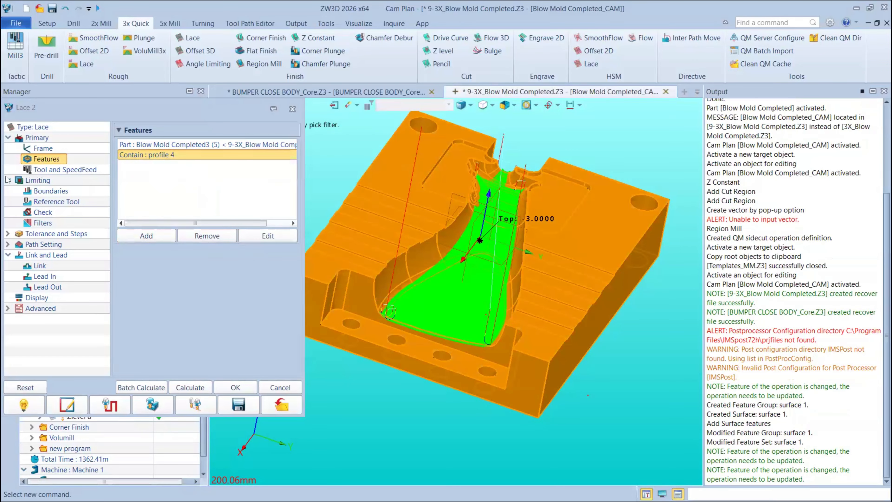
pyautogui.click(292, 109)
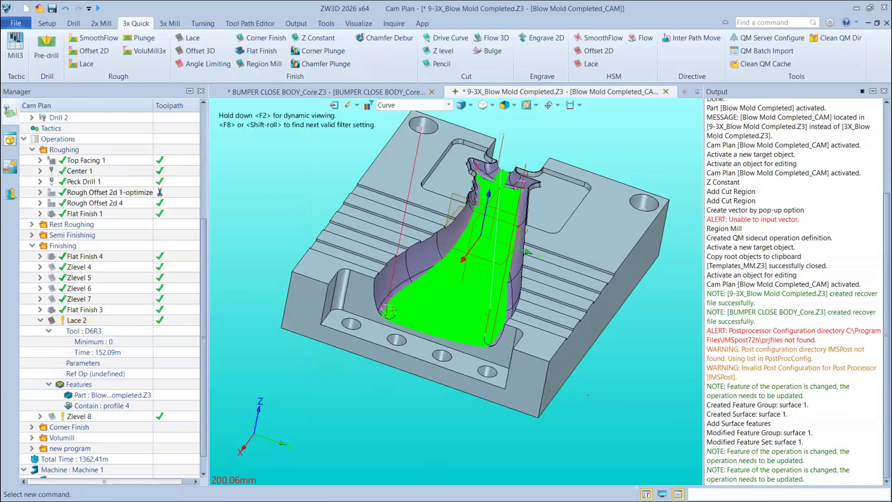
# Step: Switch to the 3X Machining tutorial PDF in Edge and compare the No and Yes toolpaths for Check all of Part in Figure 29
pyautogui.press('super+Tab')
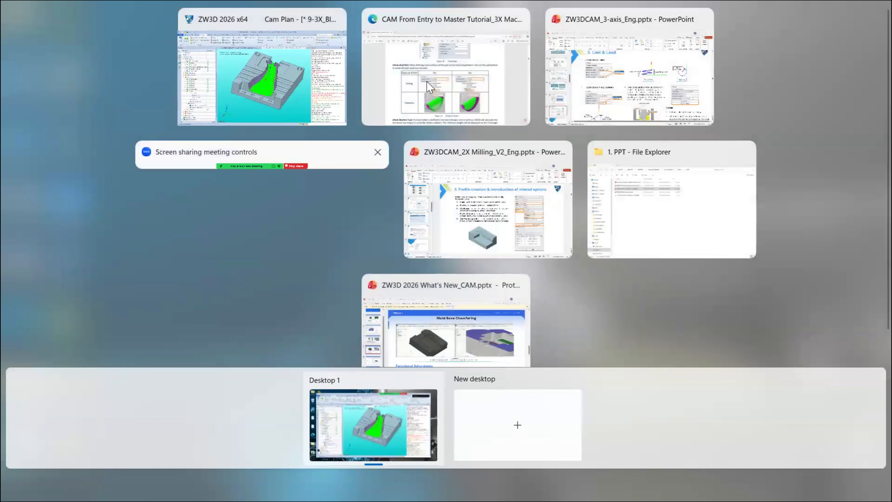
pyautogui.click(427, 87)
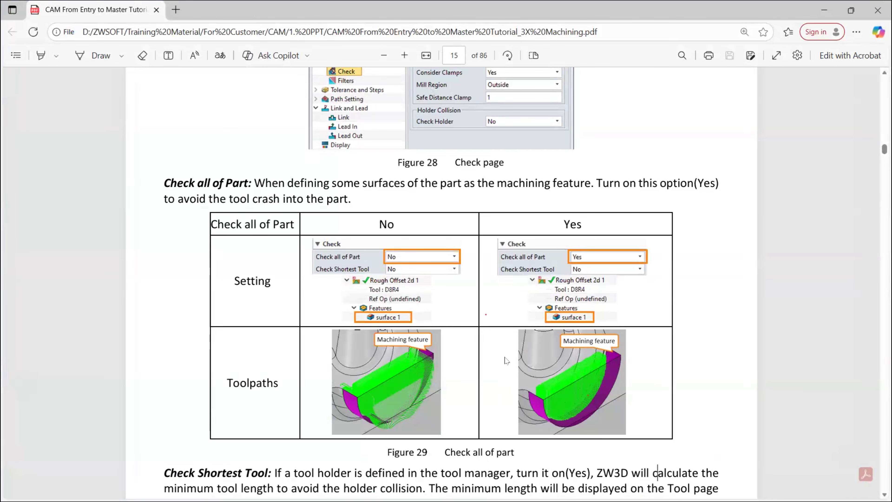
pyautogui.keyDown('ctrl'); pyautogui.scroll(2, 436, 355); pyautogui.keyUp('ctrl')
pyautogui.keyDown('ctrl'); pyautogui.scroll(2, 412, 385); pyautogui.keyUp('ctrl')
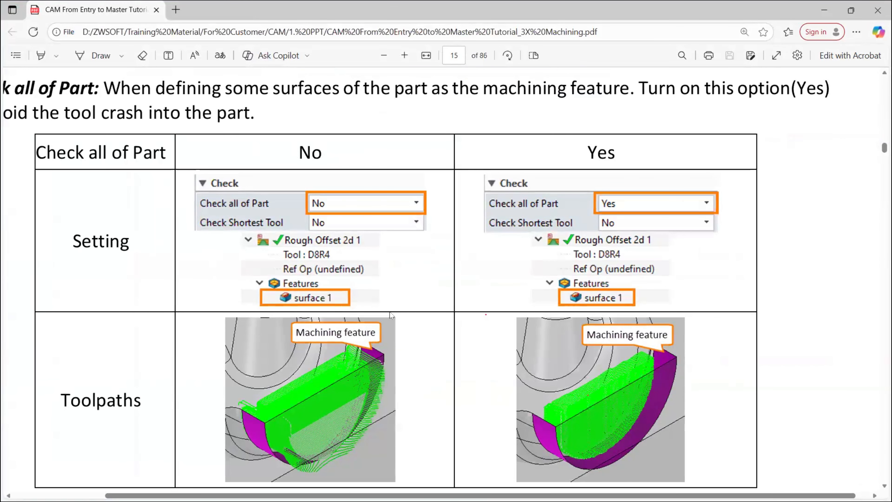
pyautogui.scroll(-2, 390, 312)
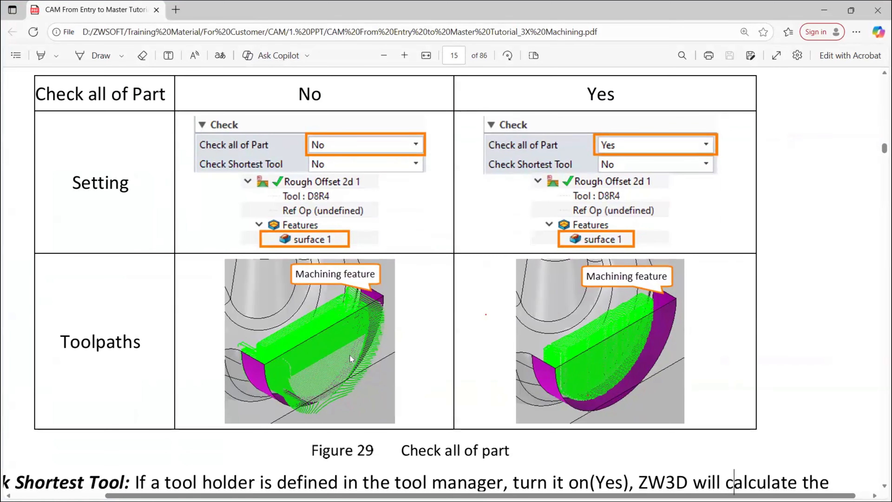
pyautogui.keyDown('ctrl'); pyautogui.scroll(1, 350, 355); pyautogui.keyUp('ctrl')
pyautogui.keyDown('ctrl'); pyautogui.scroll(1, 349, 355); pyautogui.keyUp('ctrl')
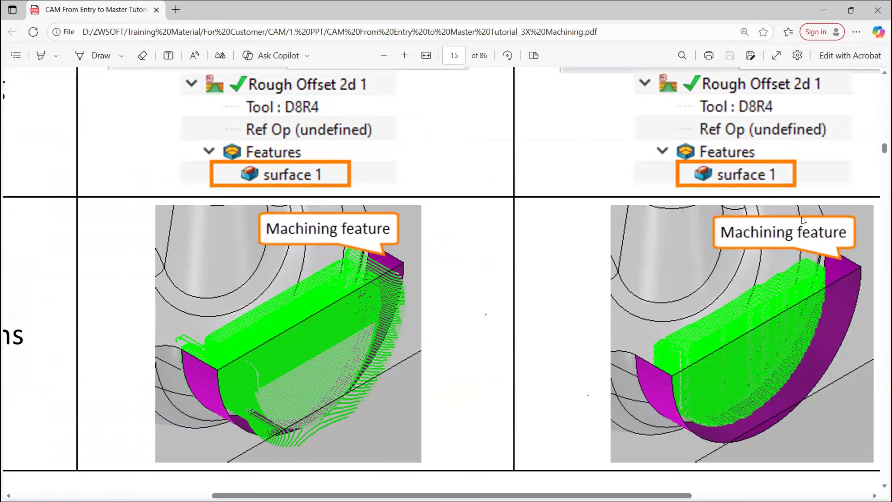
pyautogui.hscroll(4, 666, 274)
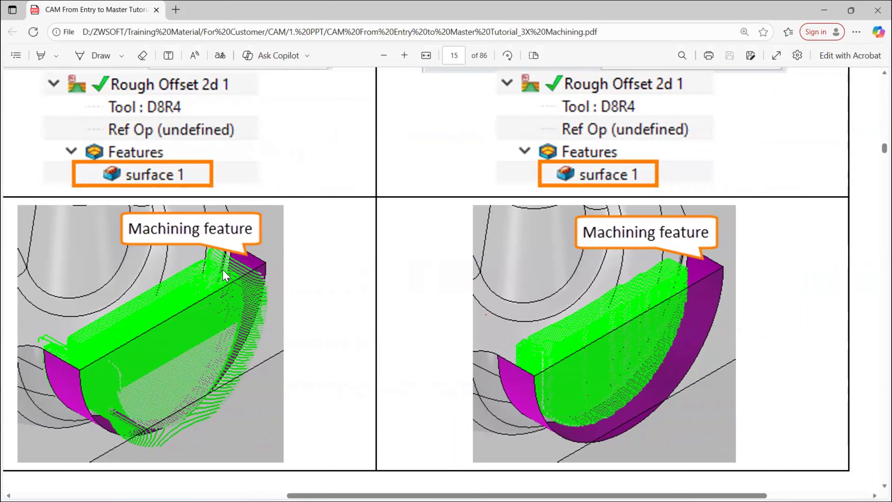
# Step: Examine the Check all of Part settings for Rough Offset 2d 1 together with their toolpath pictures around the surface 1 machining feature
pyautogui.scroll(-5, 223, 270)
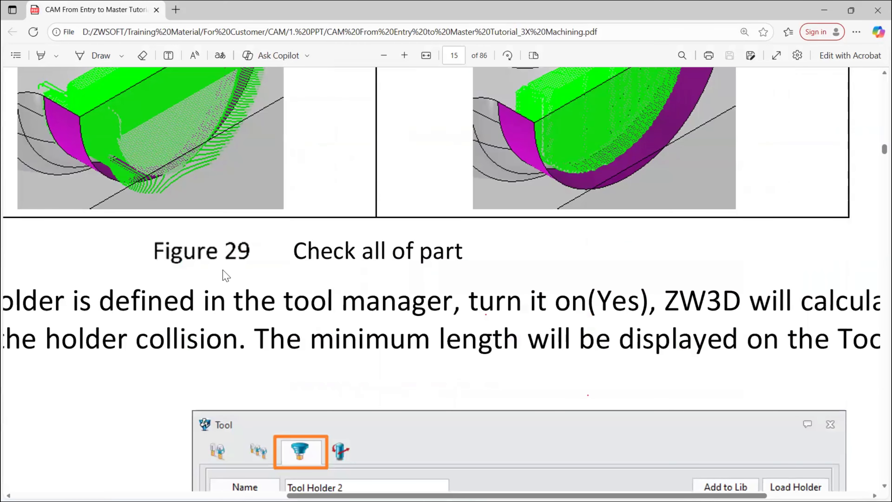
pyautogui.hscroll(-5, 182, 210)
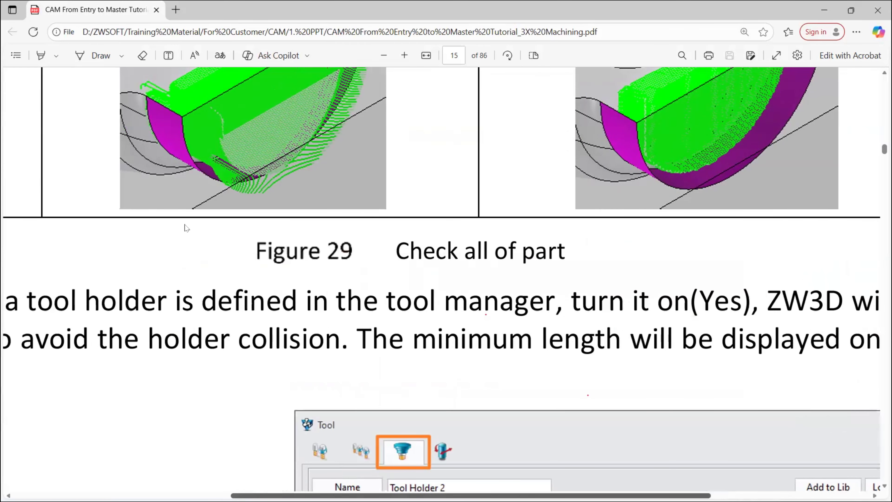
pyautogui.scroll(1, 185, 211)
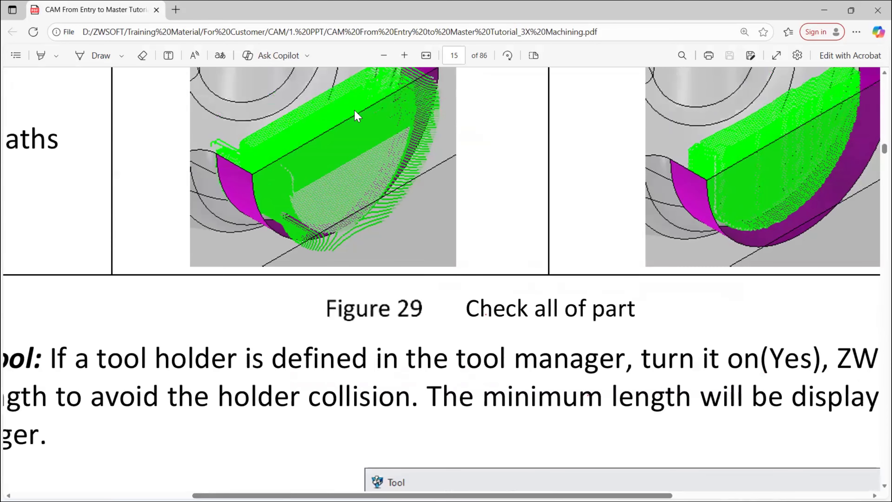
pyautogui.scroll(6, 424, 147)
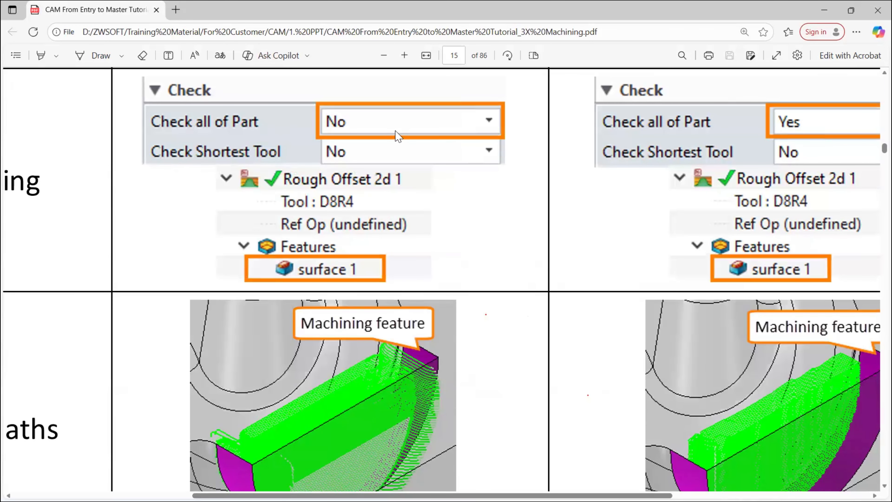
pyautogui.scroll(-3, 351, 245)
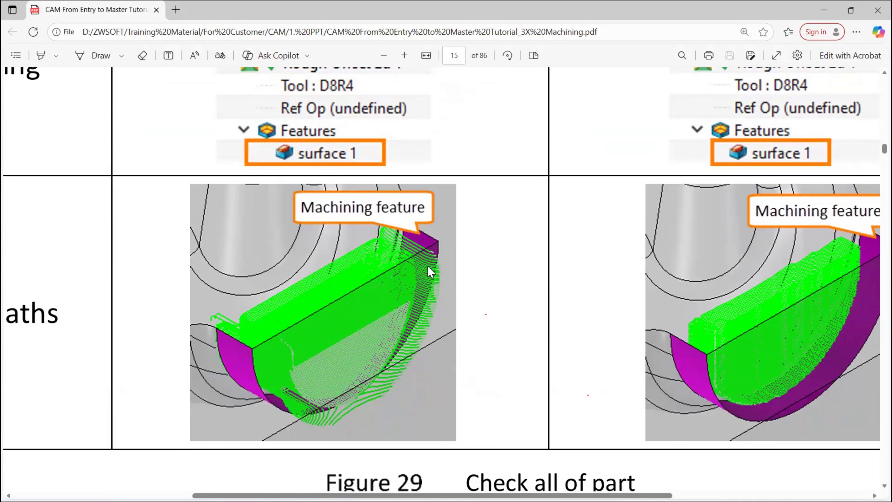
pyautogui.scroll(2, 710, 149)
pyautogui.scroll(2, 699, 144)
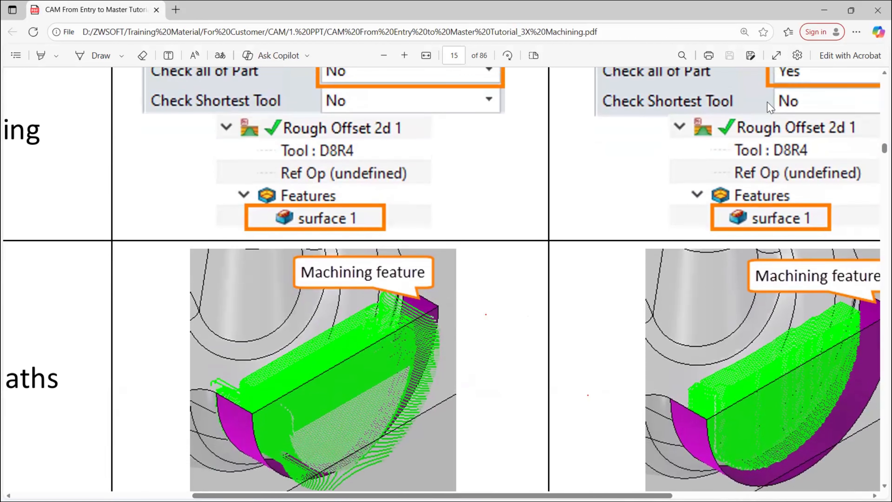
pyautogui.scroll(-2, 827, 144)
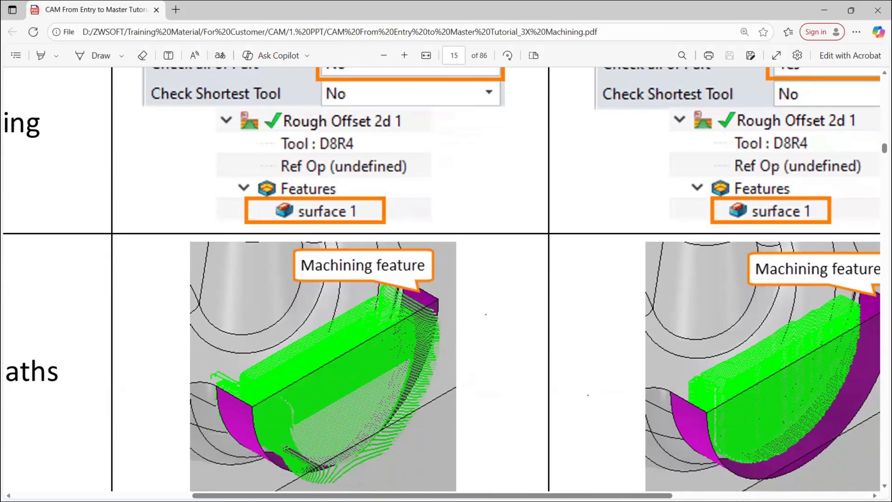
pyautogui.scroll(-2, 362, 210)
pyautogui.hscroll(10, 363, 211)
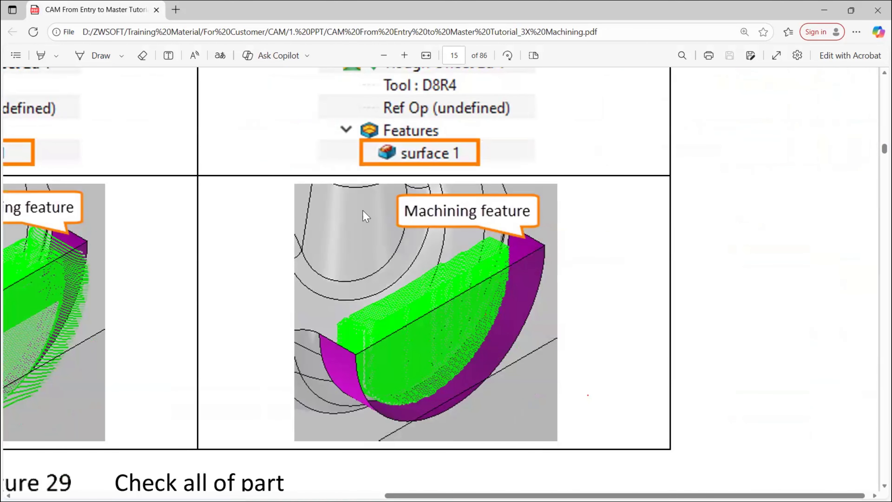